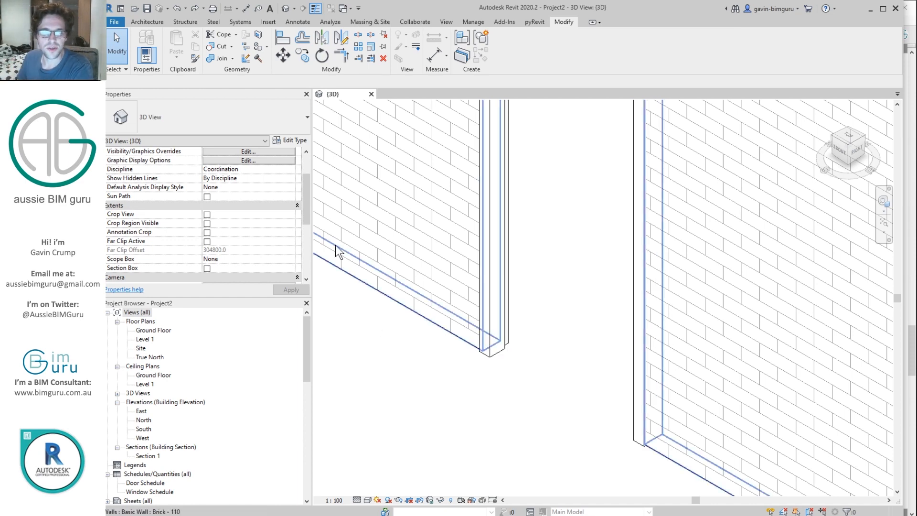
Step: Switch from the Revit project to a File Explorer window showing Desktop > Demo
{"action": "left_click_drag", "start_coordinate": [308, 204], "coordinate": [306, 255]}
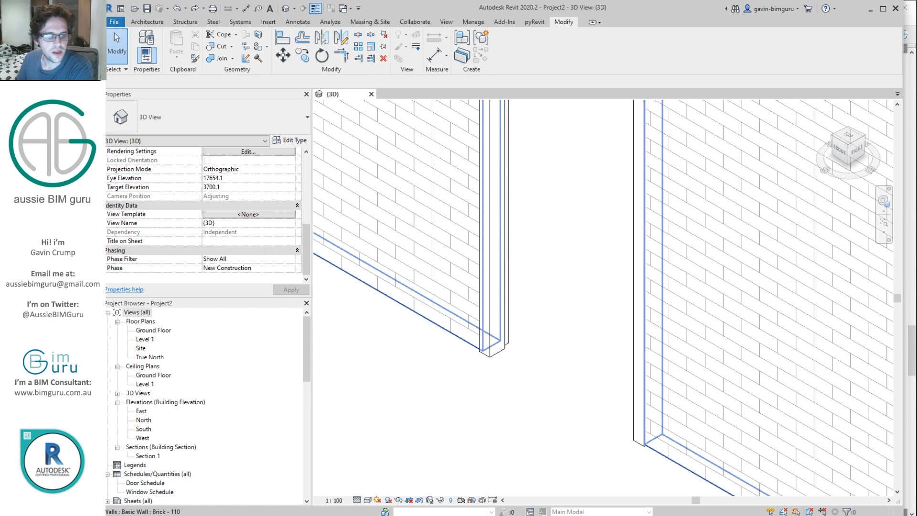
{"action": "key", "text": "alt+Tab"}
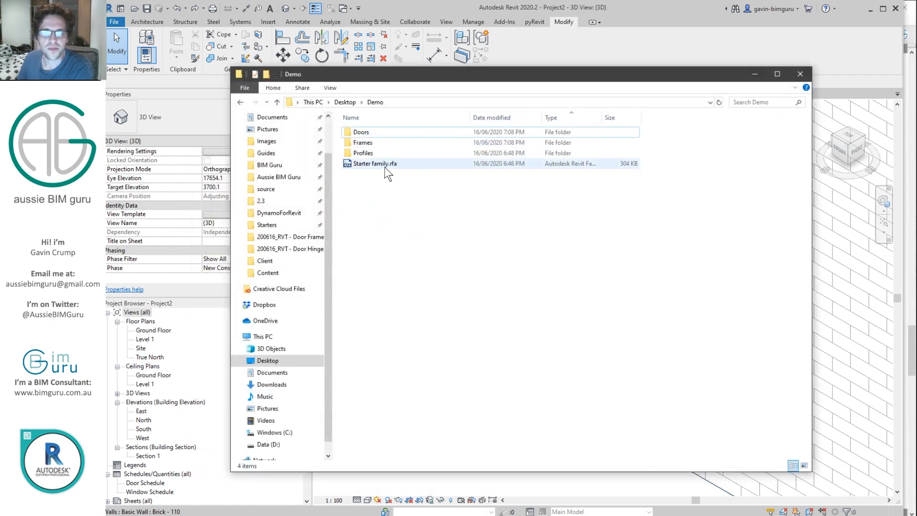
Step: Create a new folder named Hinges inside Demo
{"action": "right_click", "coordinate": [405, 205]}
{"action": "mouse_move", "coordinate": [484, 351]}
{"action": "left_click", "coordinate": [554, 354]}
{"action": "type", "text": "Hinges"}
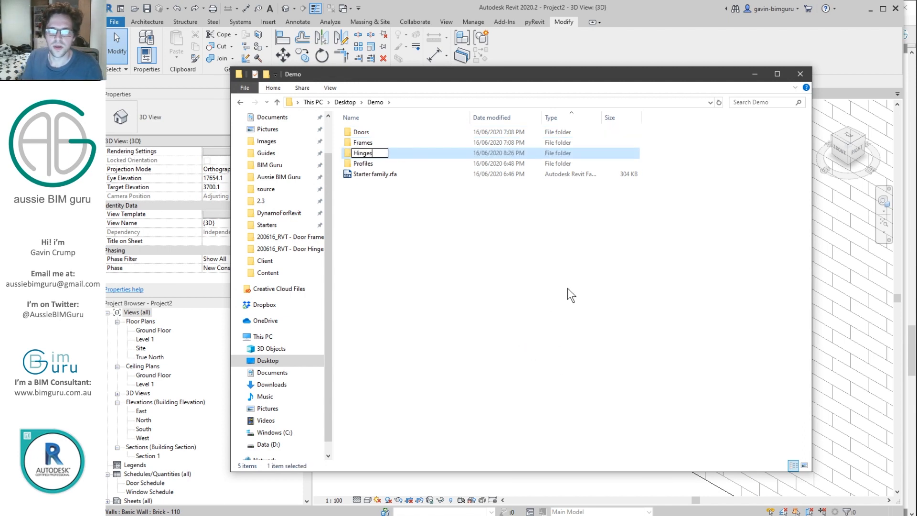
{"action": "key", "text": "Return"}
Step: Copy the Starter family into Hinges, rename it BG_DORc_Hinge-Type1.rfa, and open it in Revit
{"action": "left_click", "coordinate": [390, 176]}
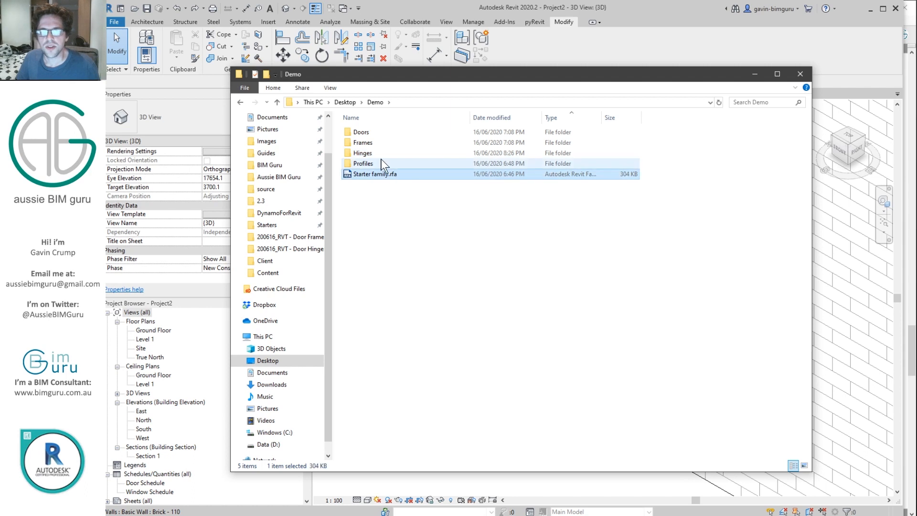
{"action": "double_click", "coordinate": [379, 157]}
{"action": "key", "text": "ctrl+v"}
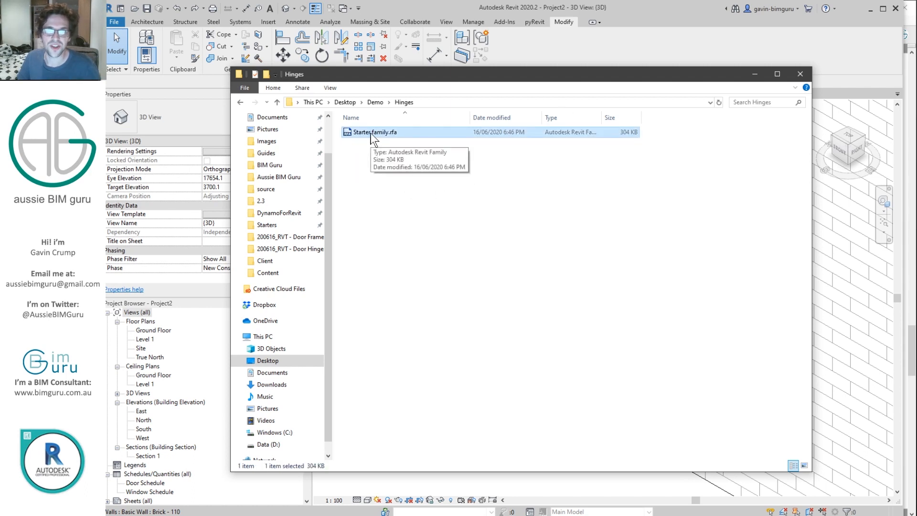
{"action": "key", "text": "F2"}
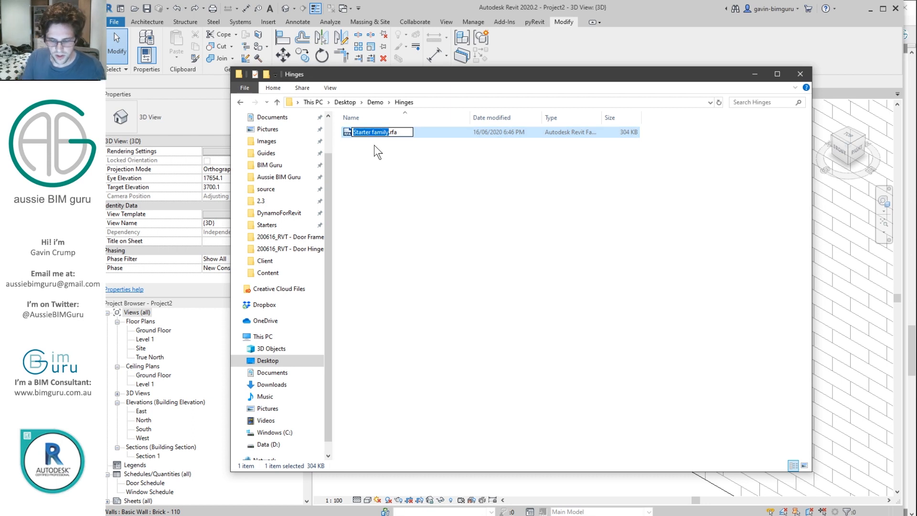
{"action": "type", "text": "VBG"}
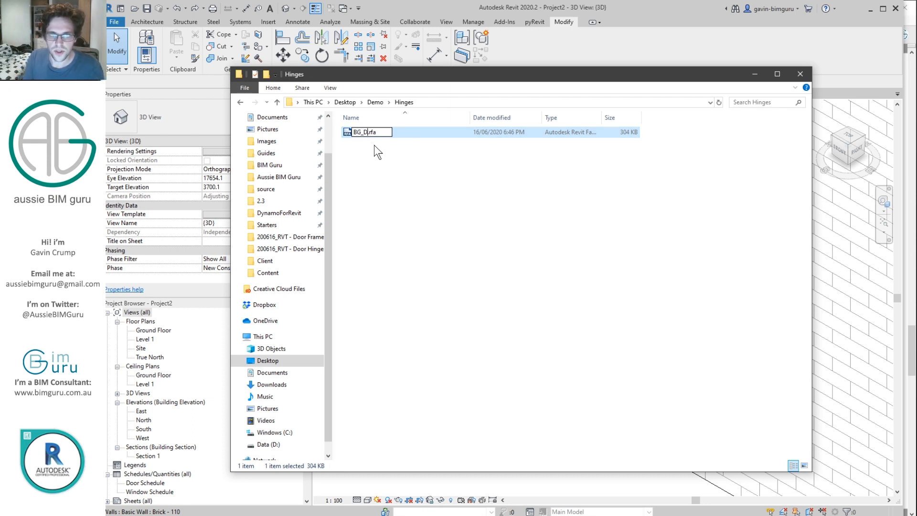
{"action": "type", "text": "_DORc_Hi"}
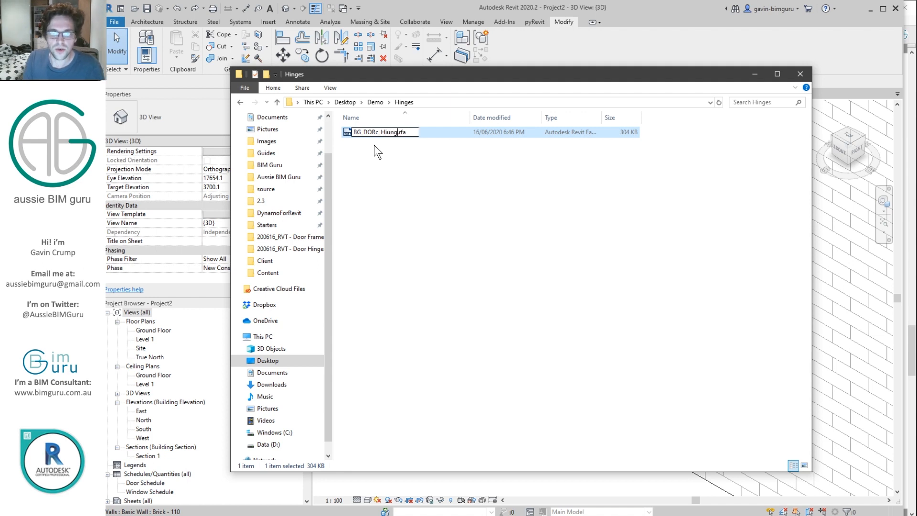
{"action": "type", "text": "nge-Type1"}
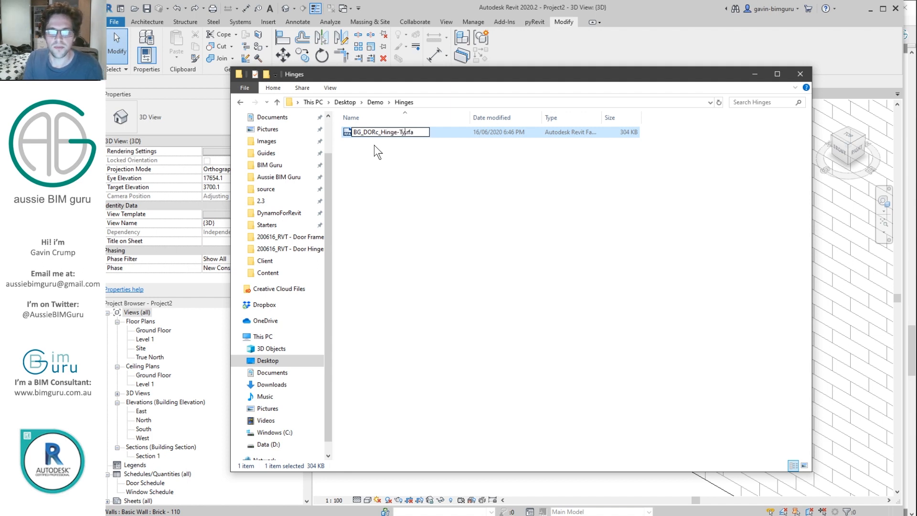
{"action": "key", "text": "Return"}
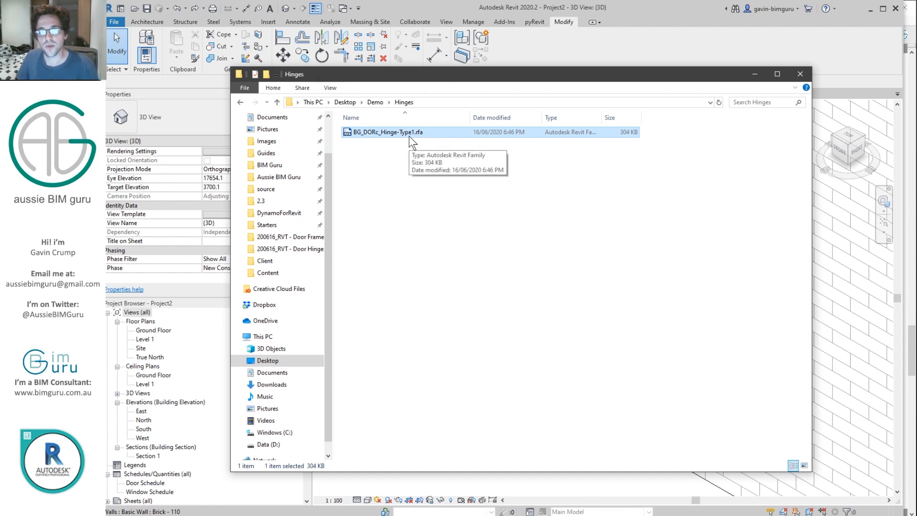
{"action": "double_click", "coordinate": [421, 134]}
{"action": "scroll", "coordinate": [604, 301], "scroll_direction": "up", "scroll_amount": 4}
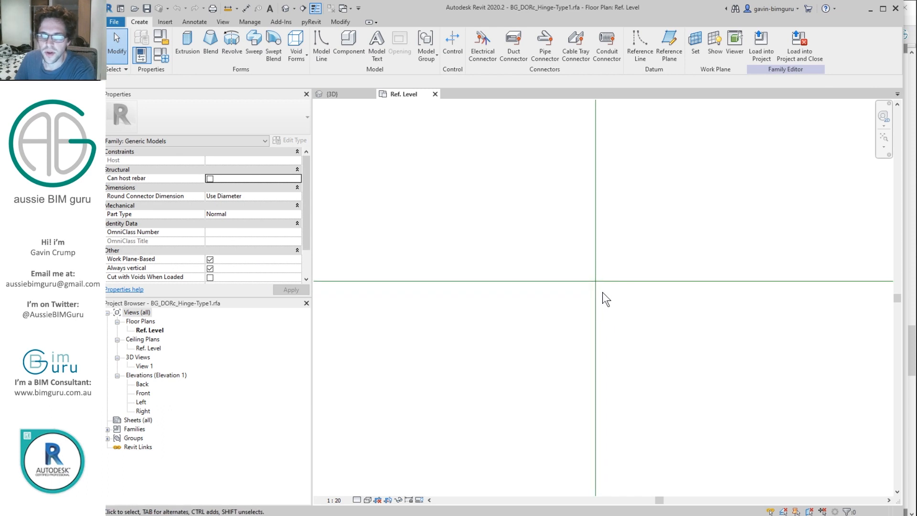
Step: Set the family category to Doors
{"action": "left_click", "coordinate": [164, 38]}
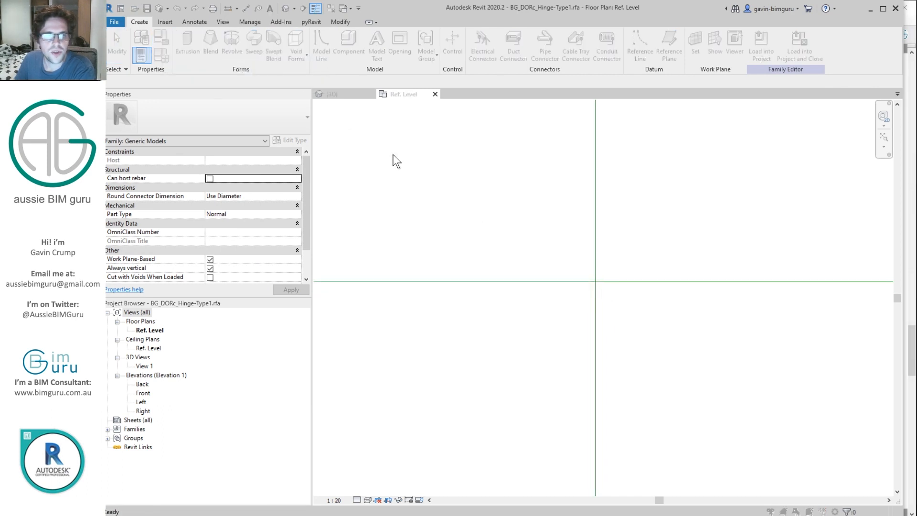
{"action": "left_click", "coordinate": [385, 190]}
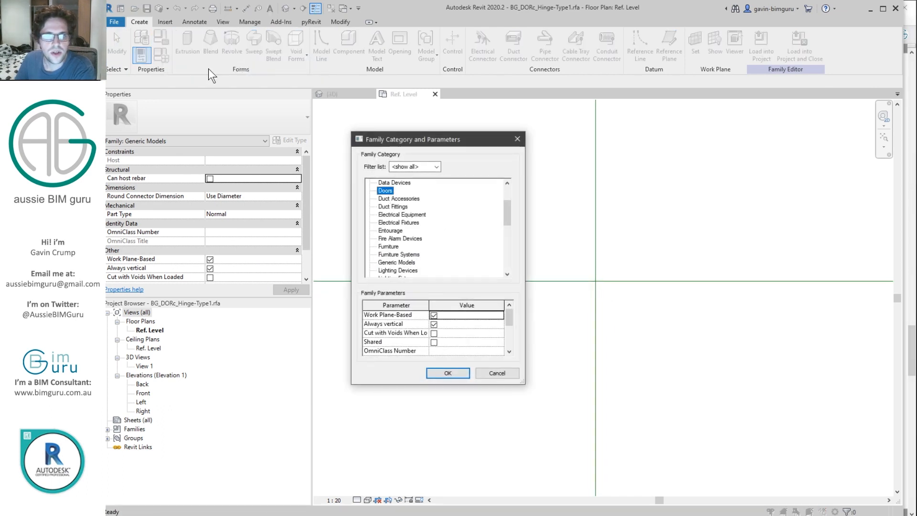
{"action": "left_click", "coordinate": [460, 372]}
Step: Add a new family type named Hinge
{"action": "left_click", "coordinate": [161, 55]}
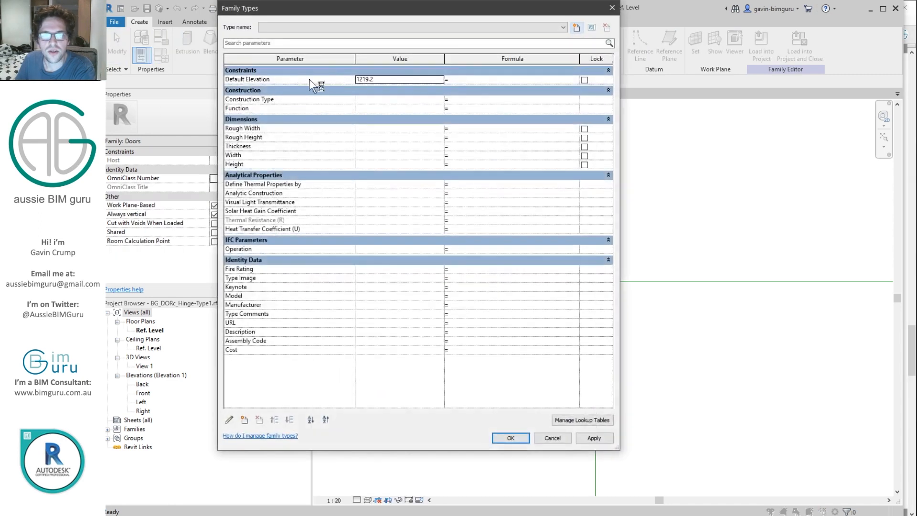
{"action": "left_click", "coordinate": [577, 28]}
{"action": "type", "text": "Hi"}
{"action": "key", "text": "Return"}
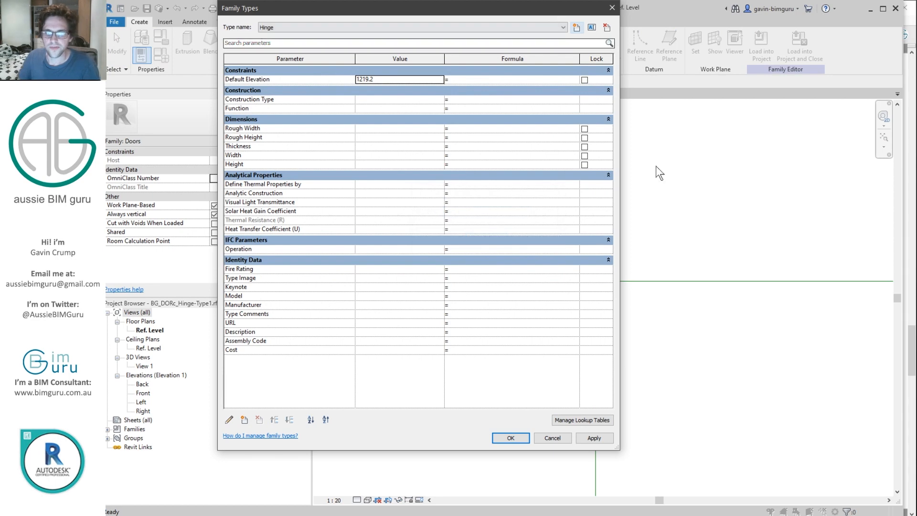
{"action": "left_click", "coordinate": [511, 438]}
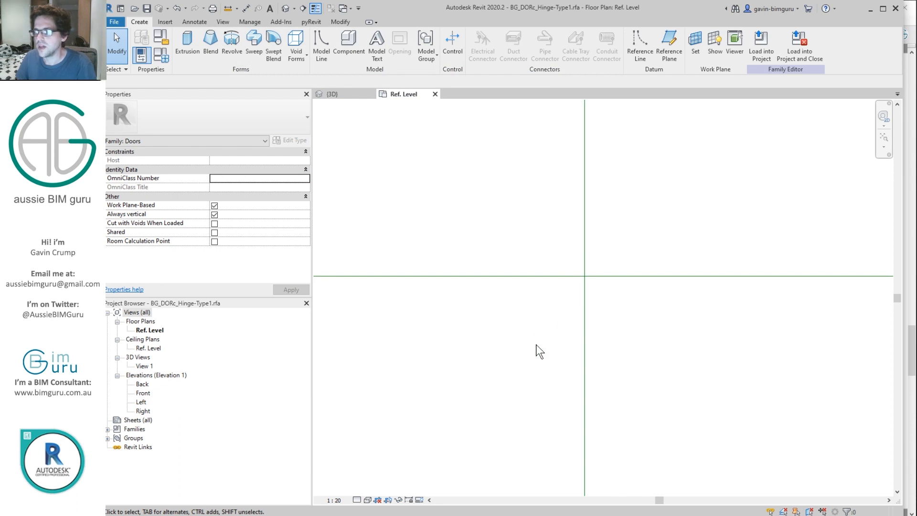
{"action": "left_click", "coordinate": [584, 301]}
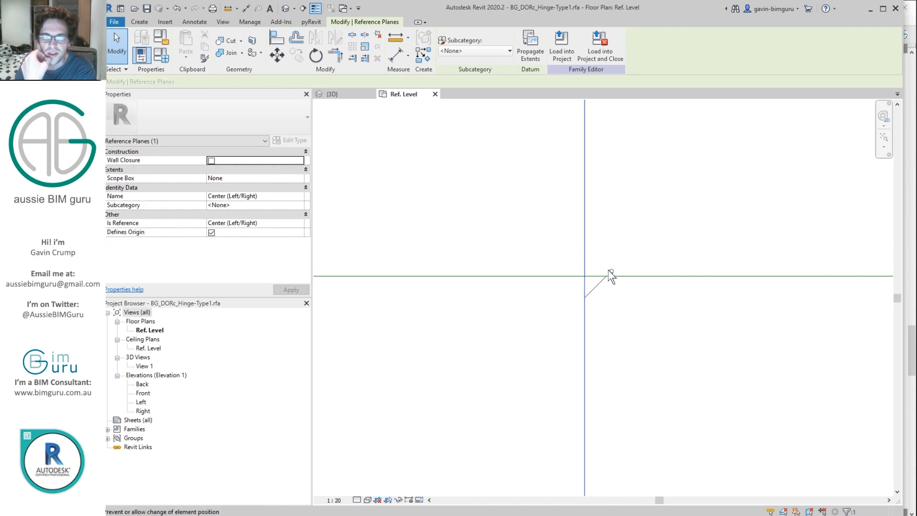
Step: Make the vertical centre reference plane a Right reference named Right
{"action": "left_click", "coordinate": [297, 222]}
{"action": "left_click", "coordinate": [299, 223]}
{"action": "left_click", "coordinate": [254, 232]}
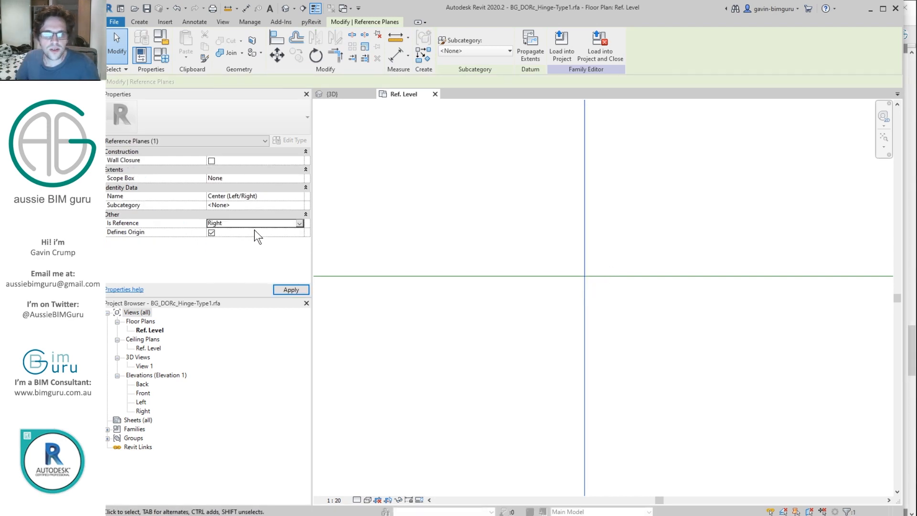
{"action": "left_click", "coordinate": [285, 195]}
{"action": "type", "text": "Right"}
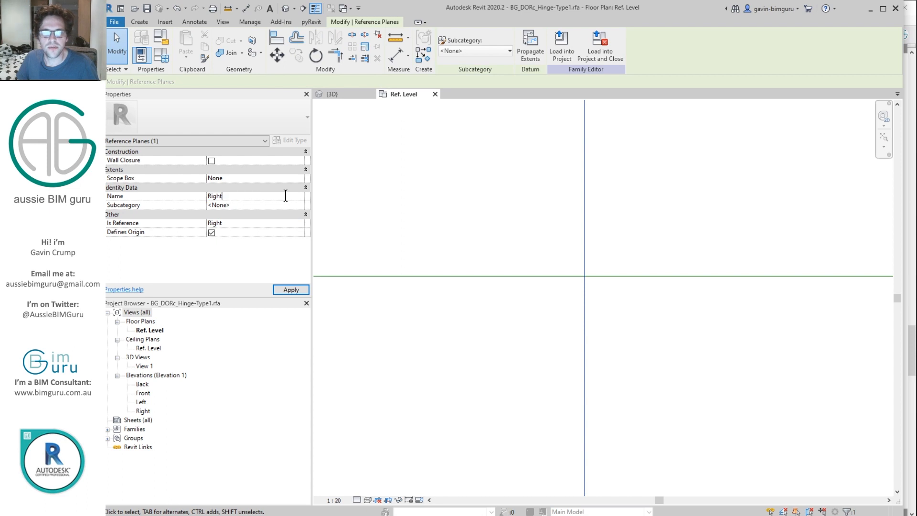
Step: Make the horizontal centre reference plane a Front reference named Front
{"action": "left_click", "coordinate": [546, 275]}
{"action": "left_click", "coordinate": [297, 222]}
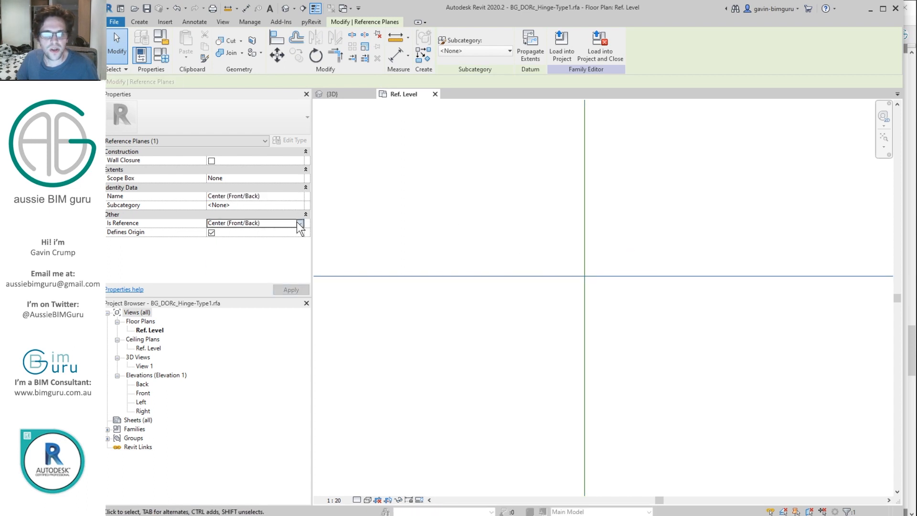
{"action": "left_click", "coordinate": [299, 222]}
{"action": "left_click", "coordinate": [239, 261]}
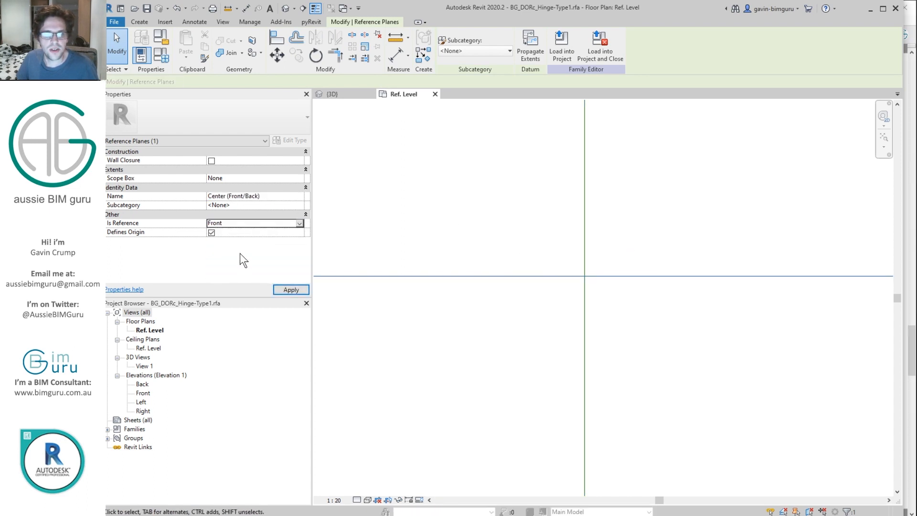
{"action": "left_click", "coordinate": [282, 196]}
{"action": "type", "text": "Front"}
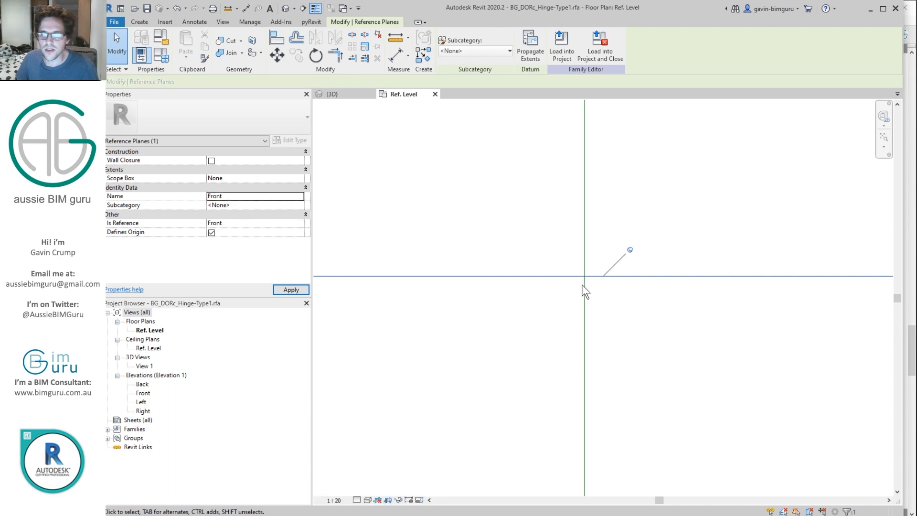
Step: Draw a new short vertical reference plane beside Right
{"action": "left_click", "coordinate": [535, 231]}
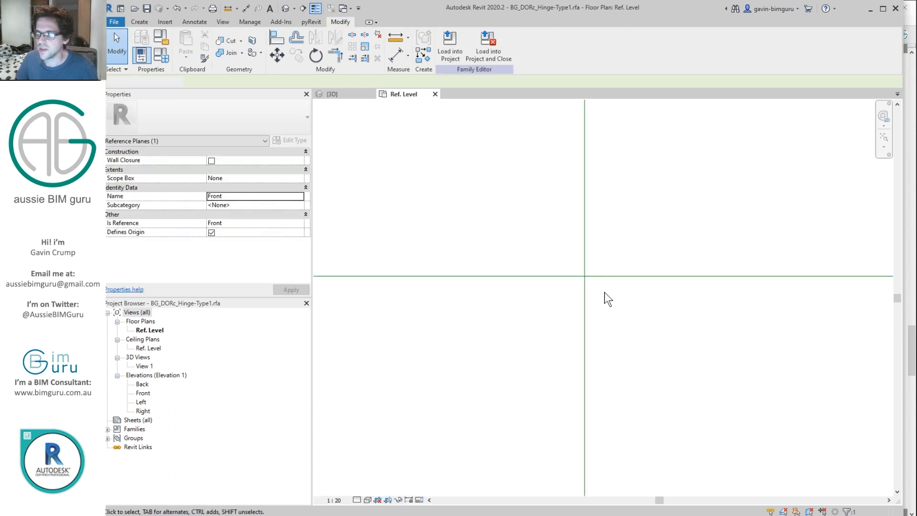
{"action": "middle_click_drag", "start_coordinate": [602, 287], "coordinate": [586, 278]}
{"action": "key", "text": "r"}
{"action": "key", "text": "p"}
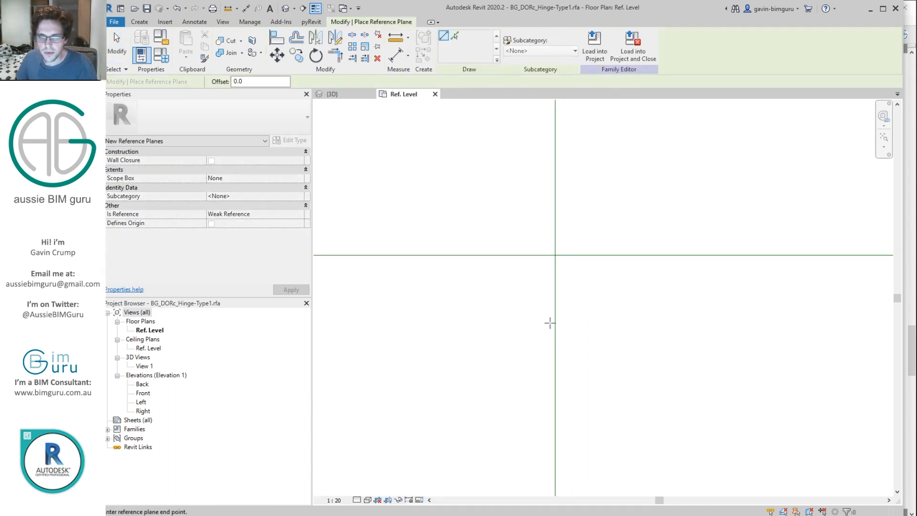
{"action": "left_click", "coordinate": [549, 232]}
{"action": "key", "text": "Escape"}
{"action": "scroll", "coordinate": [546, 261], "scroll_direction": "up", "scroll_amount": 2}
Step: Position the new plane 1.5 from the Right plane
{"action": "left_click", "coordinate": [553, 259]}
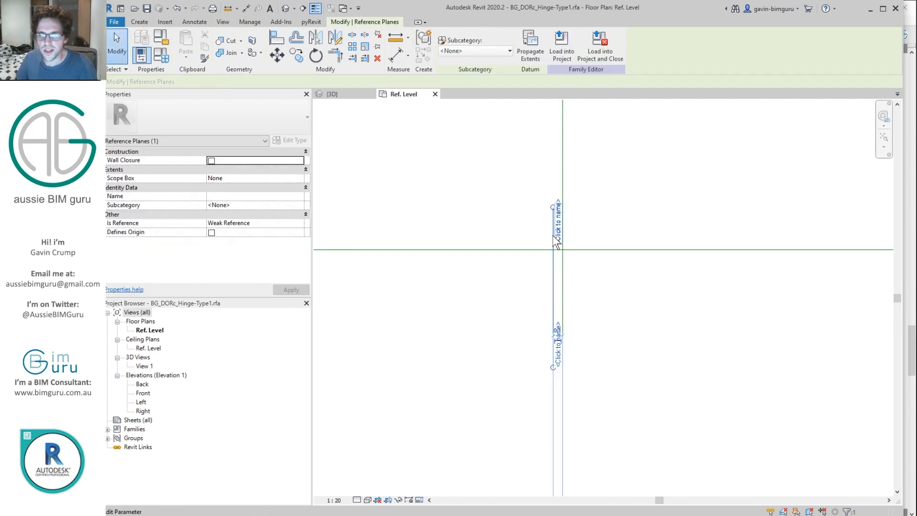
{"action": "scroll", "coordinate": [565, 329], "scroll_direction": "up", "scroll_amount": 4}
{"action": "left_click", "coordinate": [547, 338]}
{"action": "type", "text": "1.5"}
{"action": "key", "text": "Return"}
{"action": "scroll", "coordinate": [573, 336], "scroll_direction": "down", "scroll_amount": 9}
{"action": "middle_click_drag", "start_coordinate": [569, 353], "coordinate": [568, 266]}
Step: Extend the new plane downward and copy it further left
{"action": "left_click", "coordinate": [545, 241]}
{"action": "left_click", "coordinate": [547, 234]}
{"action": "left_click_drag", "start_coordinate": [546, 234], "coordinate": [548, 398]}
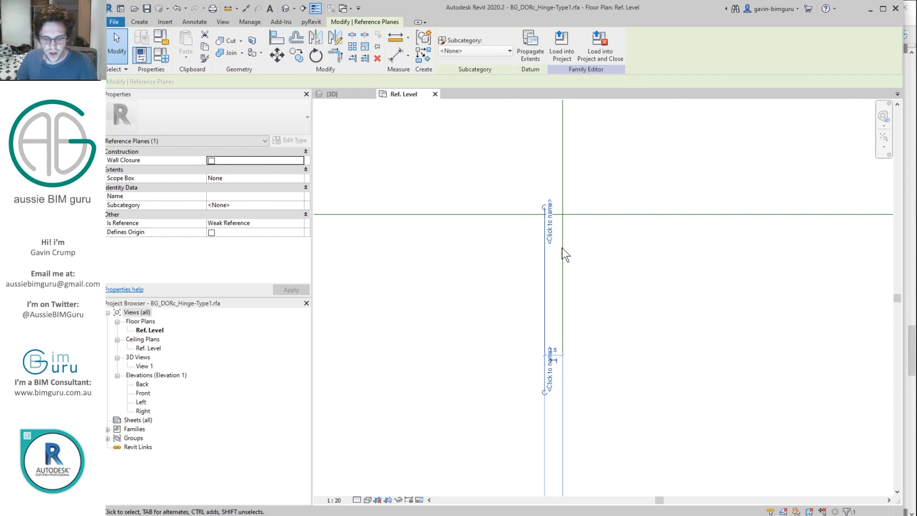
{"action": "key", "text": "c"}
{"action": "key", "text": "o"}
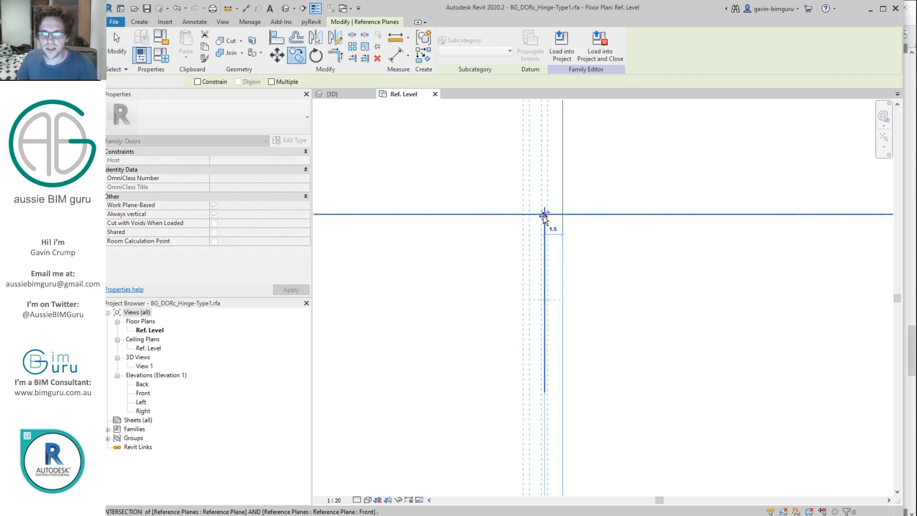
{"action": "left_click", "coordinate": [545, 214]}
{"action": "left_click", "coordinate": [637, 306]}
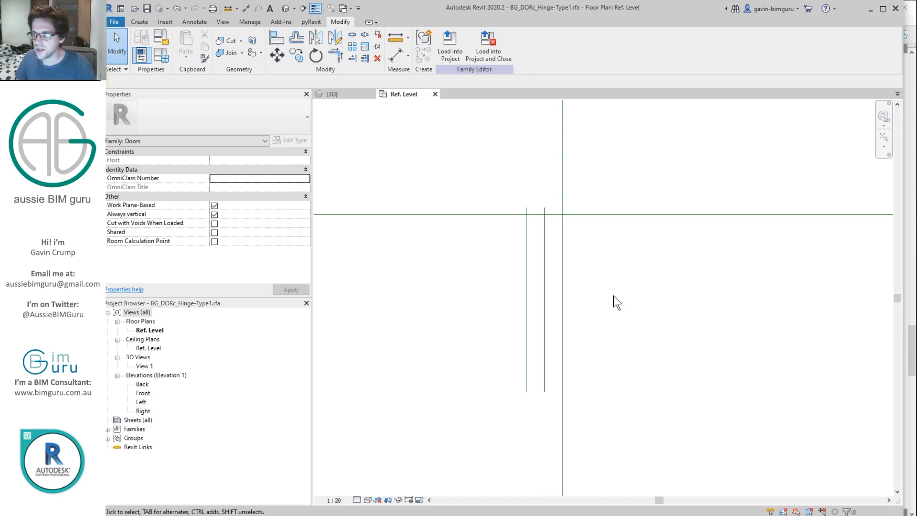
Step: Set the view scale to 1:1 and dimension between the two new reference planes
{"action": "key", "text": "d"}
{"action": "key", "text": "i"}
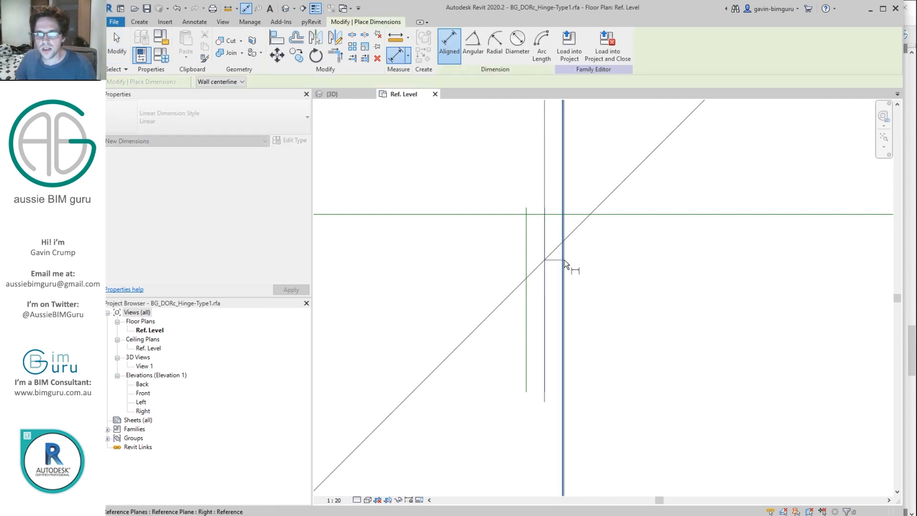
{"action": "left_click", "coordinate": [334, 500]}
{"action": "left_click", "coordinate": [347, 356]}
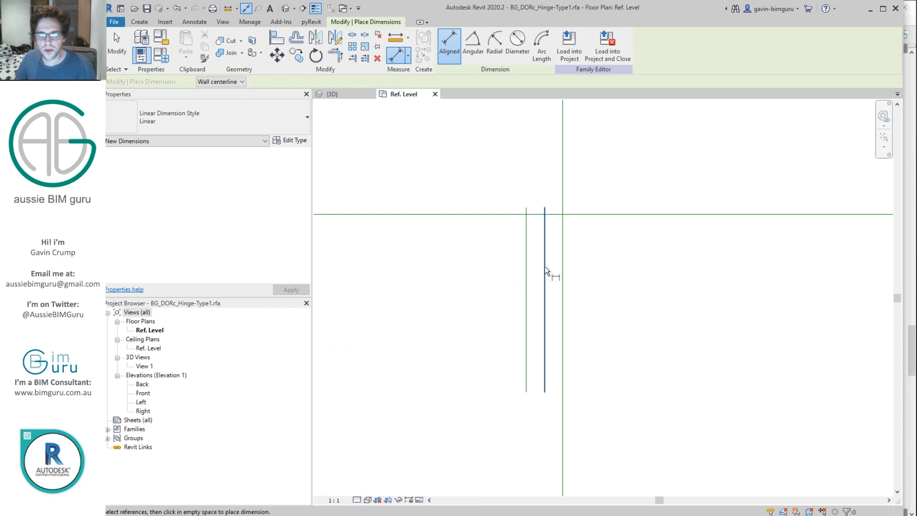
{"action": "left_click", "coordinate": [545, 266]}
{"action": "scroll", "coordinate": [562, 275], "scroll_direction": "down", "scroll_amount": 2}
{"action": "left_click", "coordinate": [562, 275]}
{"action": "left_click", "coordinate": [571, 185]}
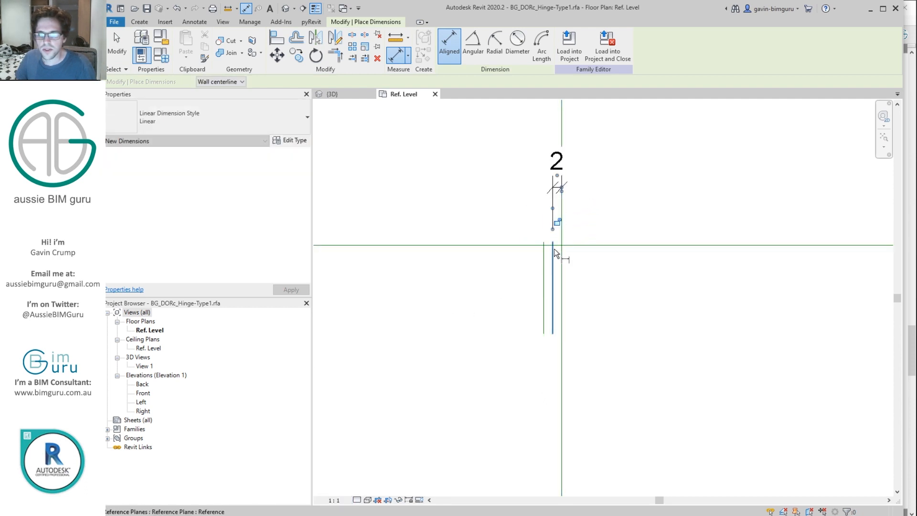
Step: Add a second thickness dimension from the leftmost plane, aligned with the first
{"action": "left_click", "coordinate": [543, 256]}
{"action": "left_click", "coordinate": [553, 255]}
{"action": "left_click", "coordinate": [587, 196]}
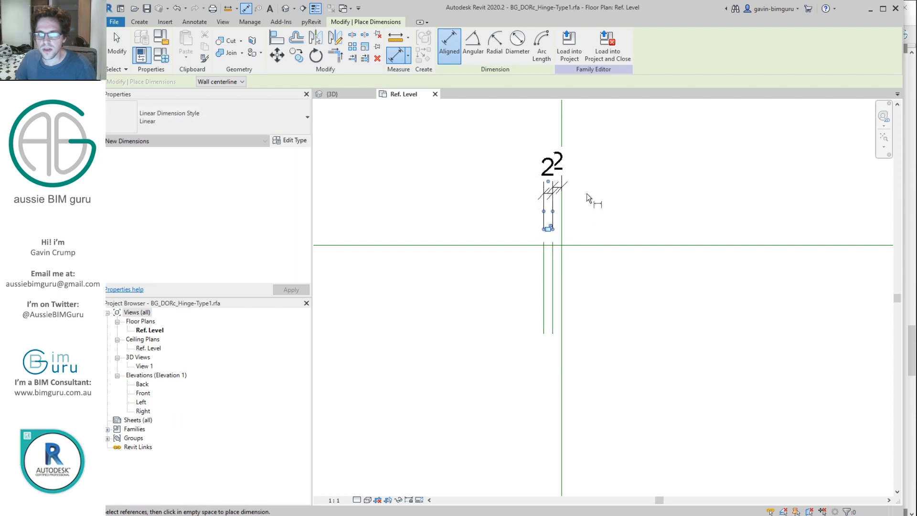
{"action": "key", "text": "Escape"}
{"action": "mouse_move", "coordinate": [540, 198]}
{"action": "left_mouse_down"}
{"action": "mouse_move", "coordinate": [540, 172]}
{"action": "mouse_move", "coordinate": [536, 205]}
{"action": "mouse_move", "coordinate": [535, 195]}
{"action": "left_mouse_up"}
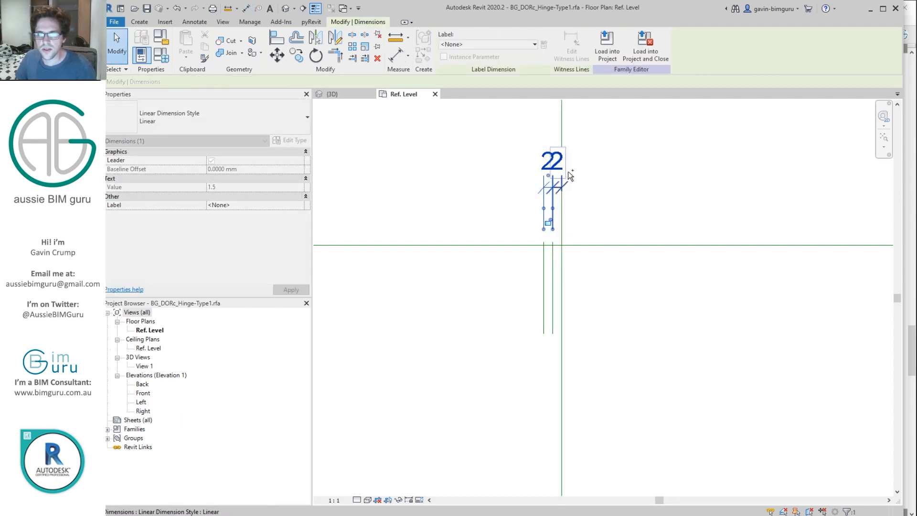
Step: Label both dimensions with a new Hinge thickness type parameter
{"action": "left_click", "coordinate": [564, 180], "text": "ctrl"}
{"action": "left_click", "coordinate": [534, 44]}
{"action": "type", "text": "Hng"}
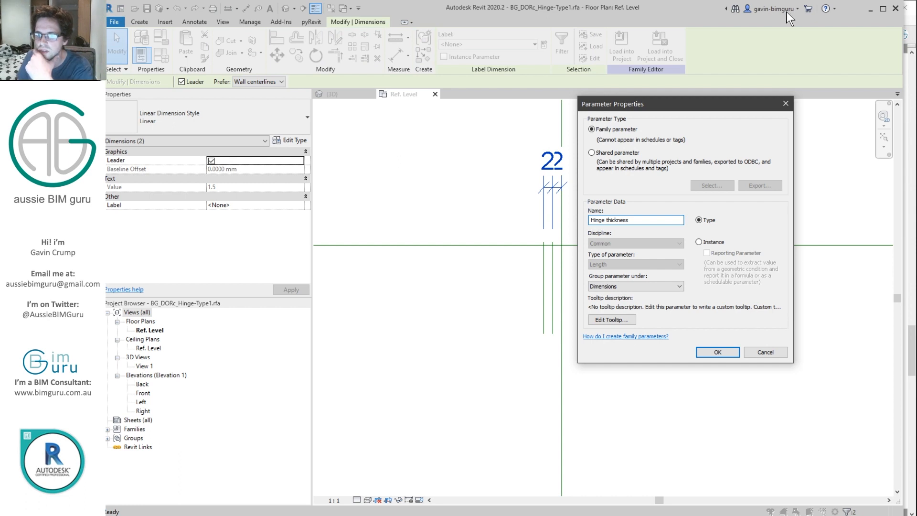
{"action": "left_click", "coordinate": [700, 242]}
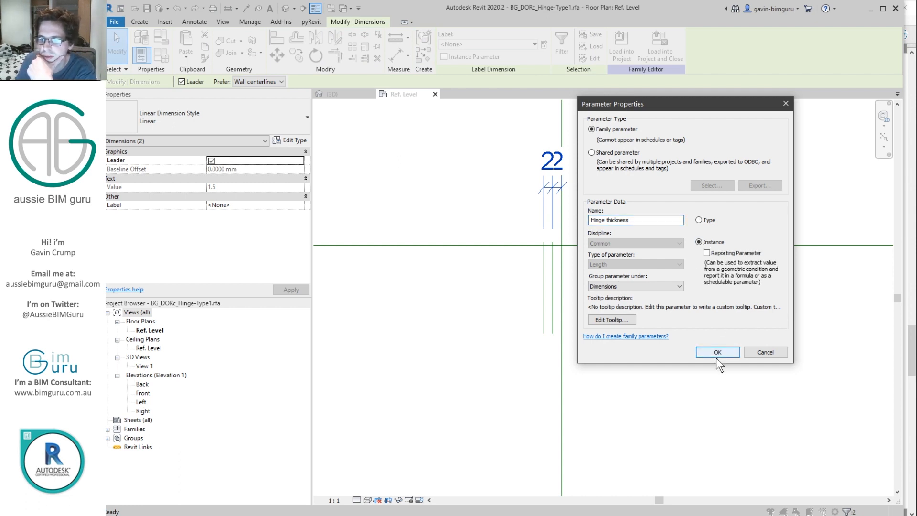
{"action": "left_click", "coordinate": [709, 221]}
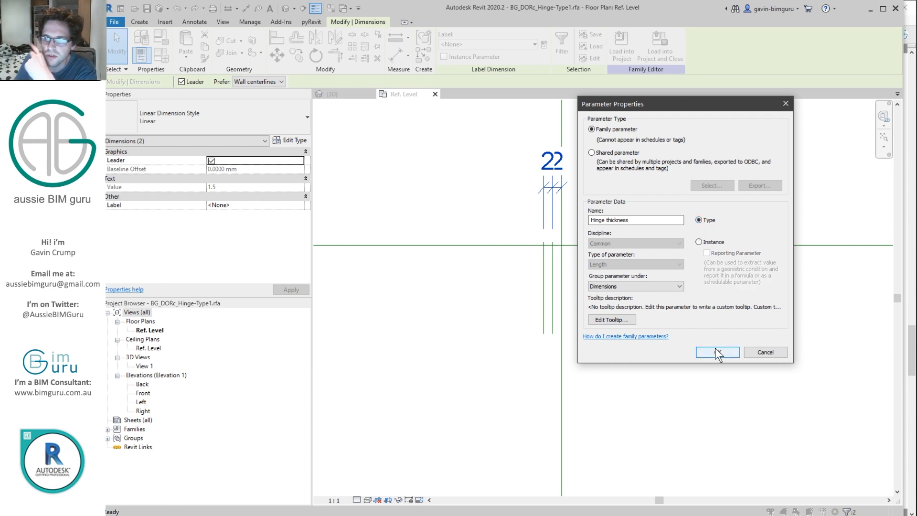
{"action": "left_click", "coordinate": [717, 352]}
{"action": "left_click", "coordinate": [710, 197]}
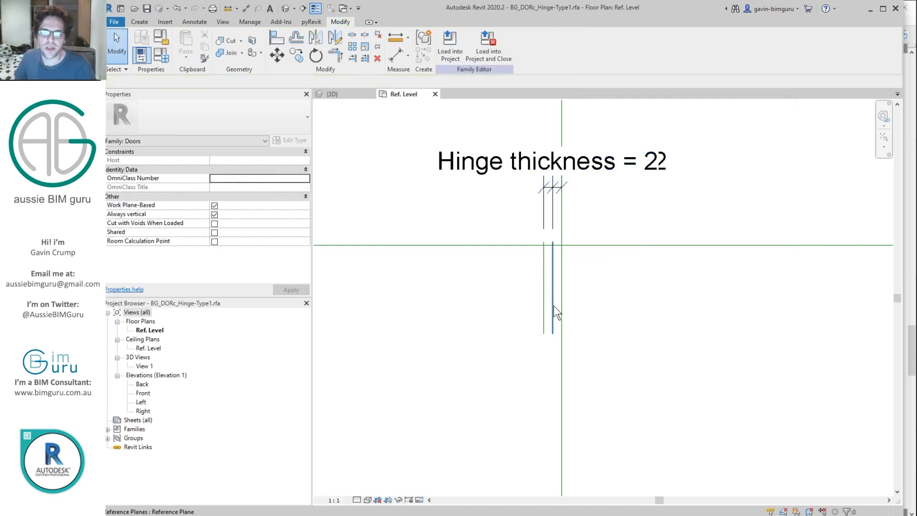
Step: Rotate a vertical reference plane 90 degrees so it runs horizontally
{"action": "left_click", "coordinate": [554, 273]}
{"action": "scroll", "coordinate": [569, 286], "scroll_direction": "down", "scroll_amount": 1}
{"action": "key", "text": "o"}
{"action": "left_click", "coordinate": [623, 290]}
{"action": "type", "text": "90"}
{"action": "key", "text": "Return"}
{"action": "key", "text": "Escape"}
Step: Dimension from the horizontal reference plane to the rotated short plane
{"action": "key", "text": "d"}
{"action": "key", "text": "i"}
{"action": "left_click", "coordinate": [567, 348]}
{"action": "left_click", "coordinate": [575, 254]}
{"action": "left_click", "coordinate": [610, 306]}
{"action": "key", "text": "Escape"}
{"action": "key", "text": "Escape"}
Step: Set the dimension to 40 to move the short plane
{"action": "left_click", "coordinate": [580, 351]}
{"action": "key", "text": "Escape"}
{"action": "left_click", "coordinate": [580, 348]}
{"action": "left_click", "coordinate": [591, 302]}
{"action": "type", "text": "40"}
{"action": "key", "text": "Return"}
{"action": "key", "text": "Escape"}
Step: Label the 40 dimension with a new Hinge depth parameter
{"action": "left_click", "coordinate": [611, 297]}
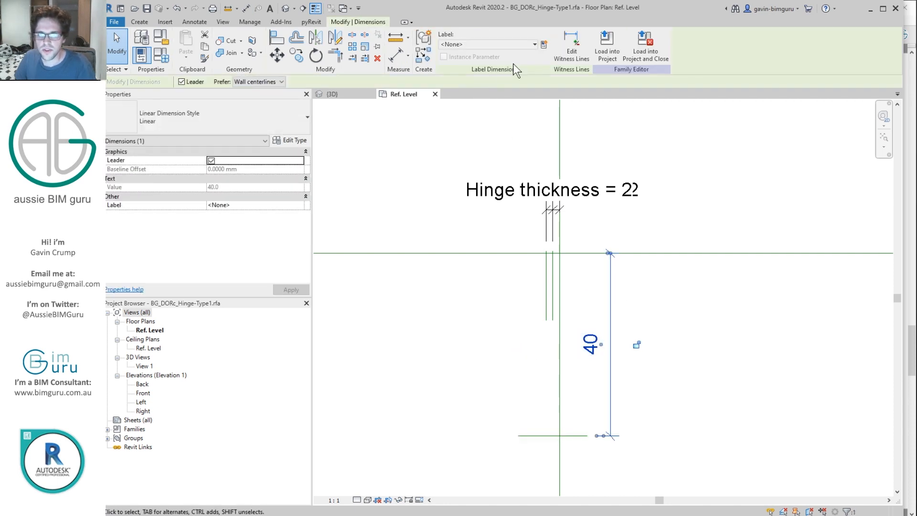
{"action": "left_click", "coordinate": [543, 44]}
{"action": "type", "text": "Hinge depth"}
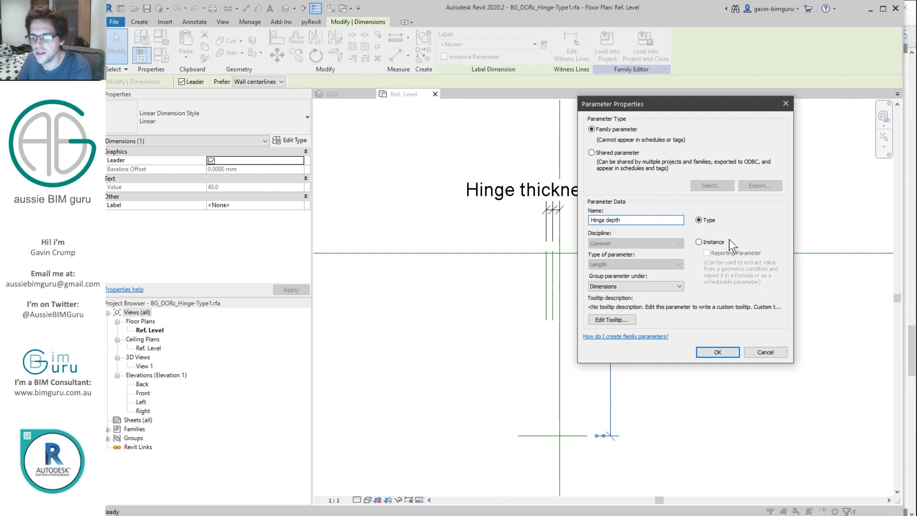
{"action": "left_click", "coordinate": [723, 353]}
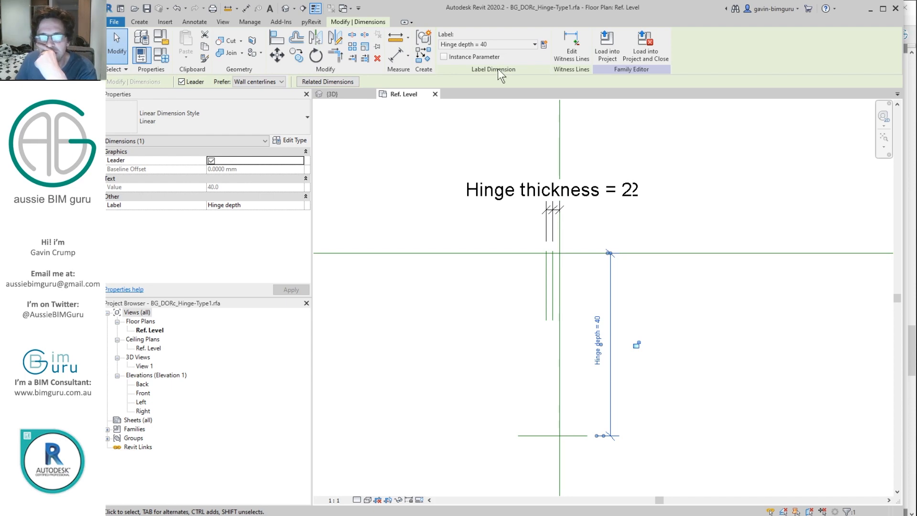
Step: Check Hinge depth's properties in Family Types, keeping it a type parameter
{"action": "left_click", "coordinate": [156, 52]}
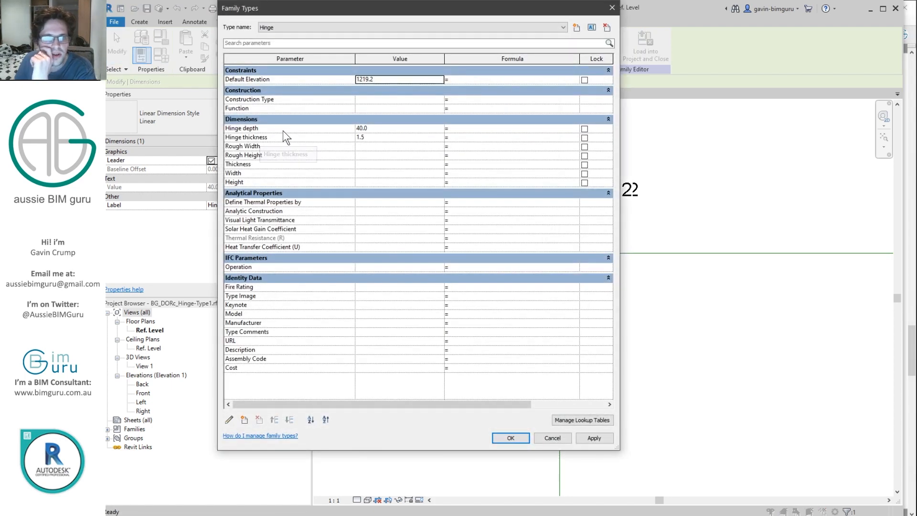
{"action": "left_click", "coordinate": [274, 130]}
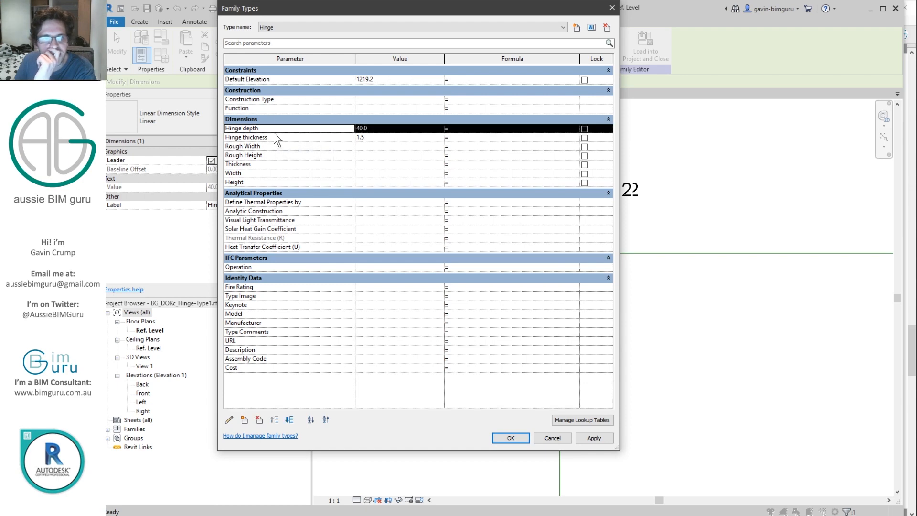
{"action": "left_click", "coordinate": [228, 420]}
{"action": "left_click", "coordinate": [699, 242]}
{"action": "left_click", "coordinate": [718, 351]}
{"action": "left_click", "coordinate": [520, 438]}
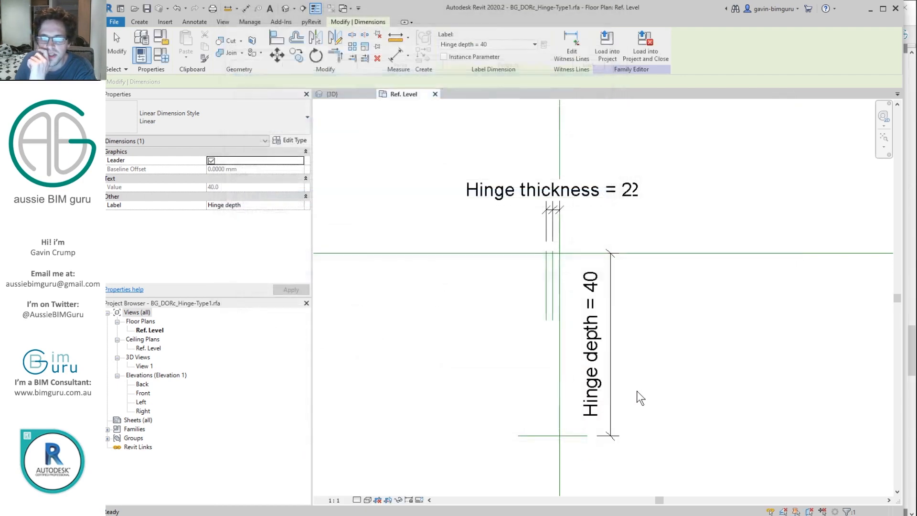
{"action": "left_click", "coordinate": [637, 391]}
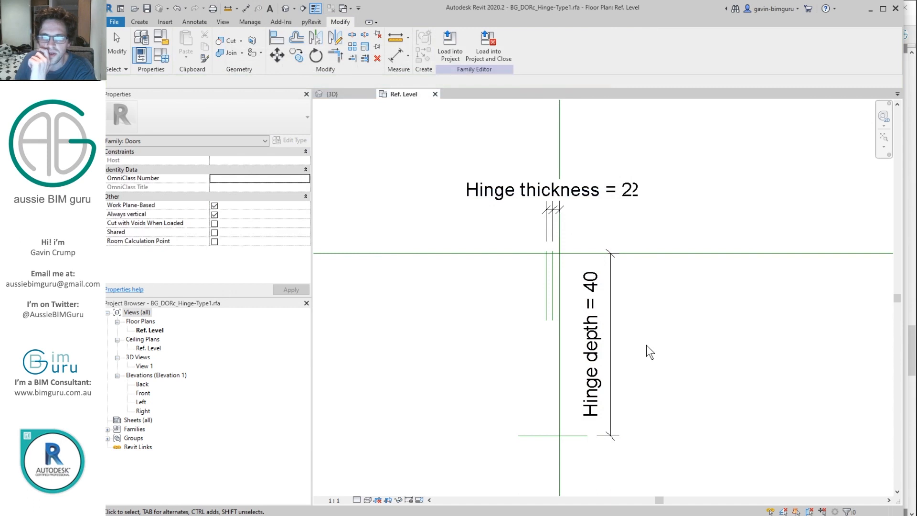
Step: Extend a short reference plane's lower end to match its neighbour
{"action": "left_click", "coordinate": [552, 306]}
{"action": "left_click_drag", "start_coordinate": [546, 321], "coordinate": [548, 462]}
{"action": "key", "text": "Escape"}
{"action": "scroll", "coordinate": [548, 247], "scroll_direction": "up", "scroll_amount": 3}
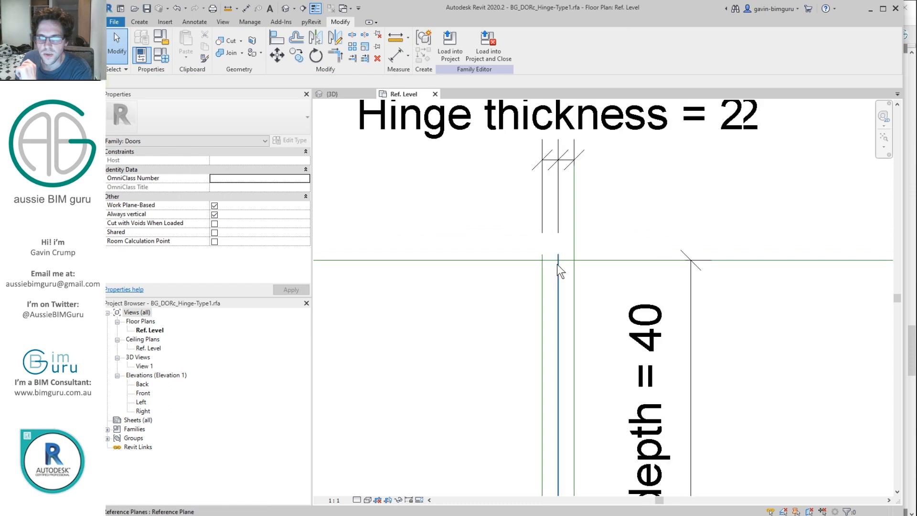
{"action": "scroll", "coordinate": [557, 264], "scroll_direction": "down", "scroll_amount": 1}
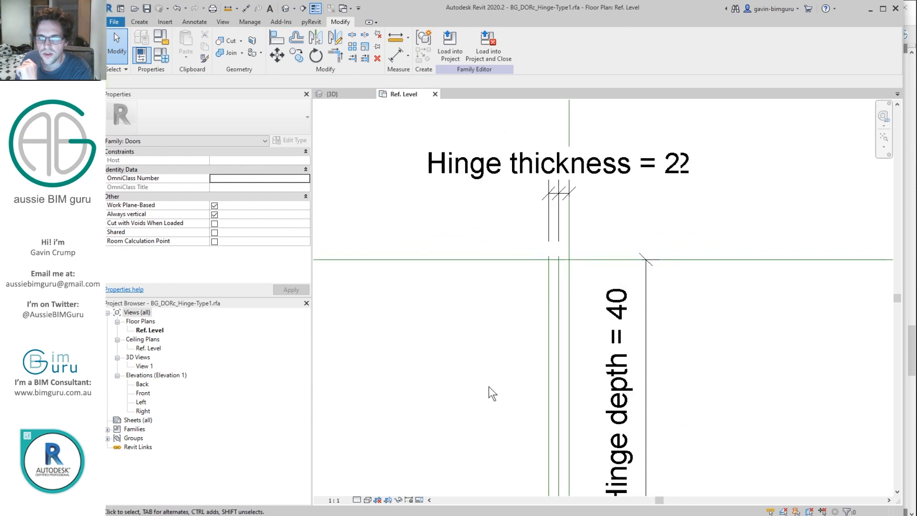
{"action": "scroll", "coordinate": [558, 264], "scroll_direction": "up", "scroll_amount": 2}
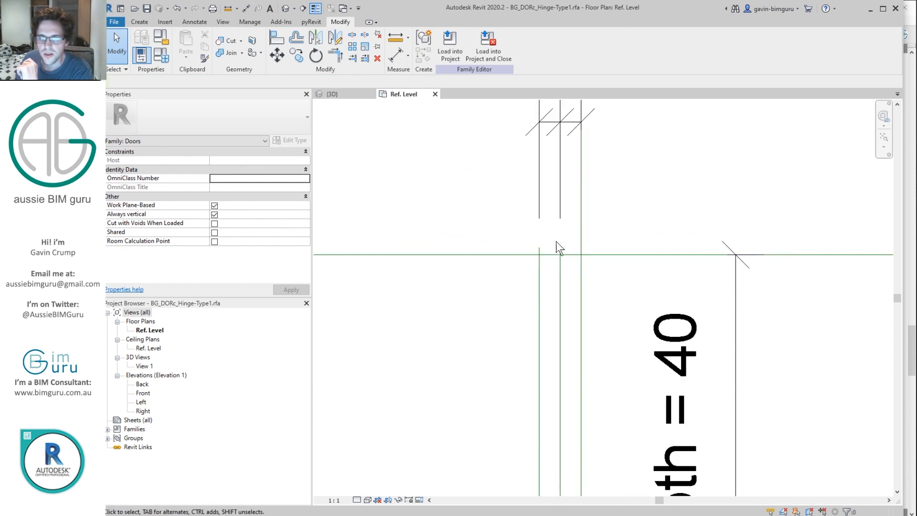
Step: Draw a short horizontal reference line and set it to Not a Reference
{"action": "left_click", "coordinate": [140, 22]}
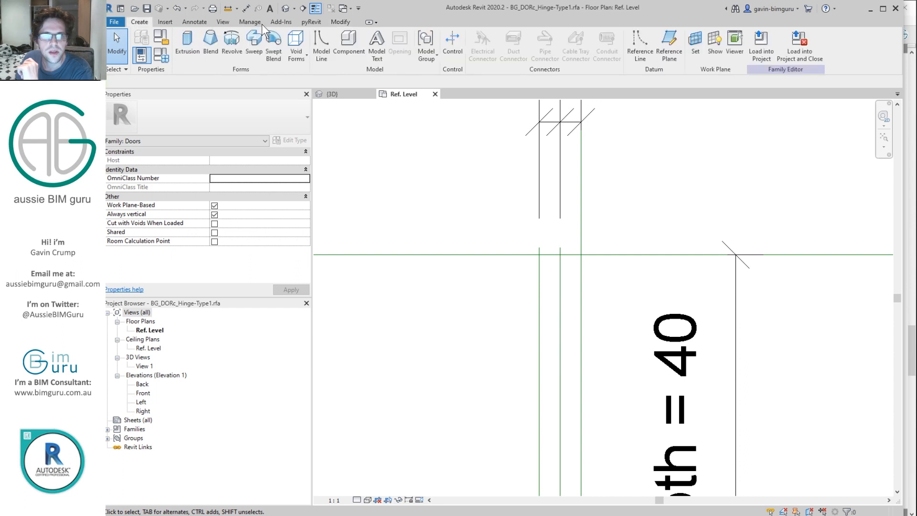
{"action": "left_click", "coordinate": [635, 47]}
{"action": "scroll", "coordinate": [555, 242], "scroll_direction": "up", "scroll_amount": 2}
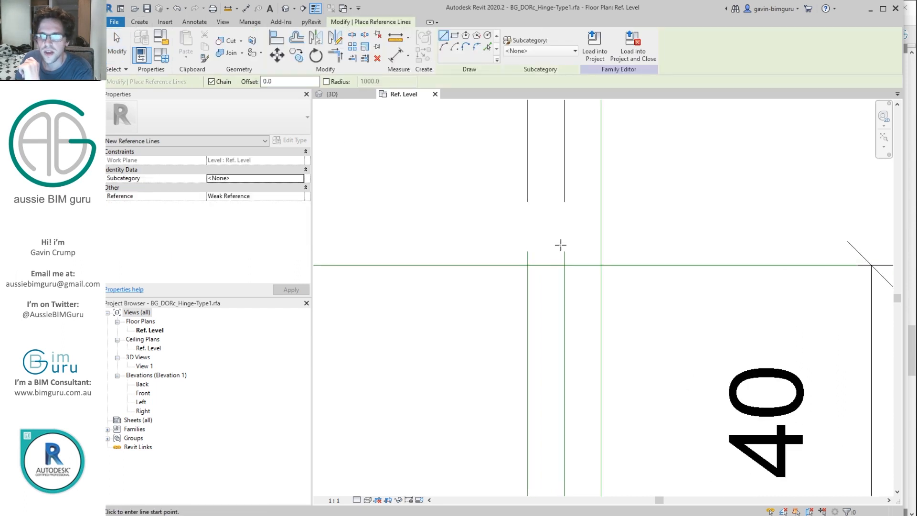
{"action": "left_click", "coordinate": [555, 242]}
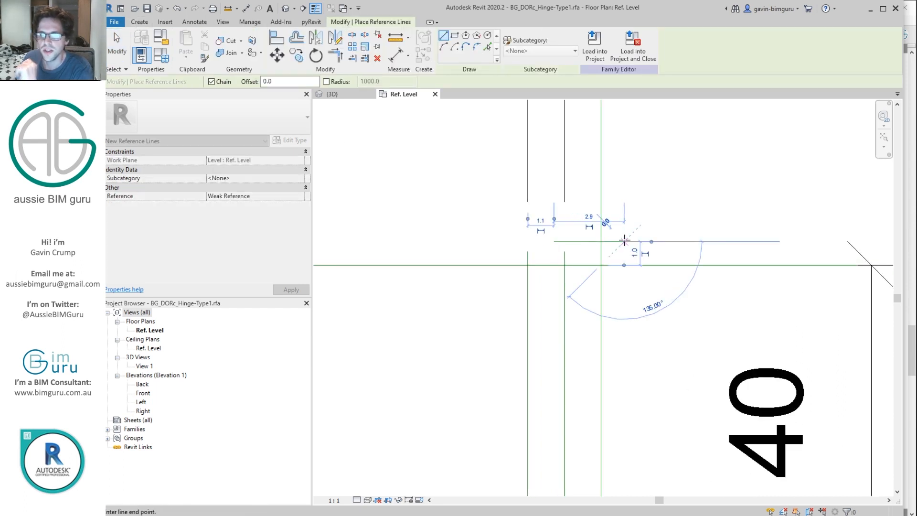
{"action": "scroll", "coordinate": [625, 240], "scroll_direction": "up", "scroll_amount": 1}
{"action": "left_click", "coordinate": [624, 241]}
{"action": "key", "text": "Escape"}
{"action": "key", "text": "Escape"}
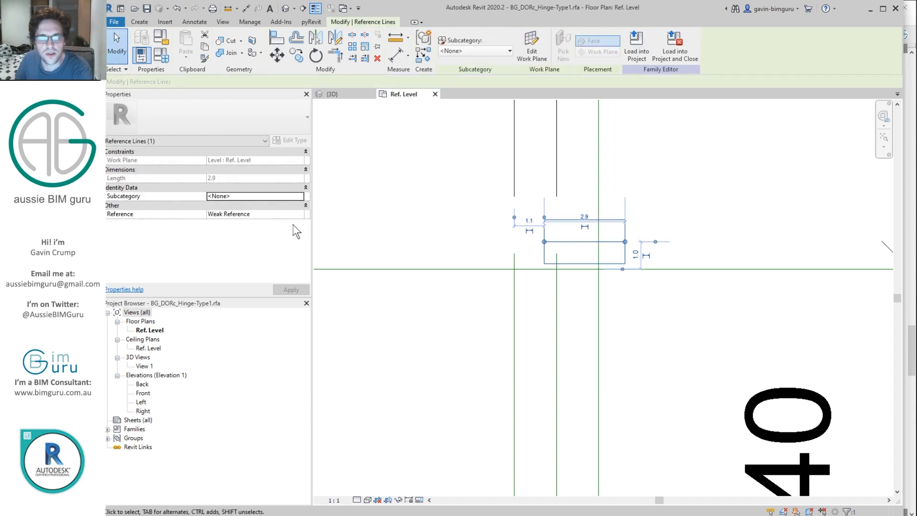
{"action": "left_click", "coordinate": [299, 214]}
{"action": "left_click", "coordinate": [262, 223]}
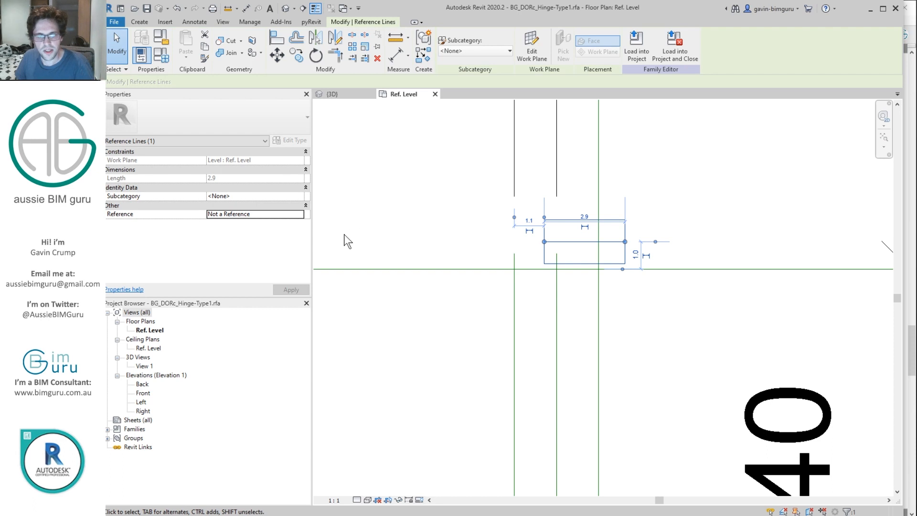
{"action": "key", "text": "Escape"}
Step: Align the line's ends and position to the reference planes and lock them
{"action": "key", "text": "a"}
{"action": "key", "text": "l"}
{"action": "left_click", "coordinate": [557, 258]}
{"action": "left_click", "coordinate": [545, 243]}
{"action": "left_click", "coordinate": [599, 261]}
{"action": "left_click", "coordinate": [621, 241]}
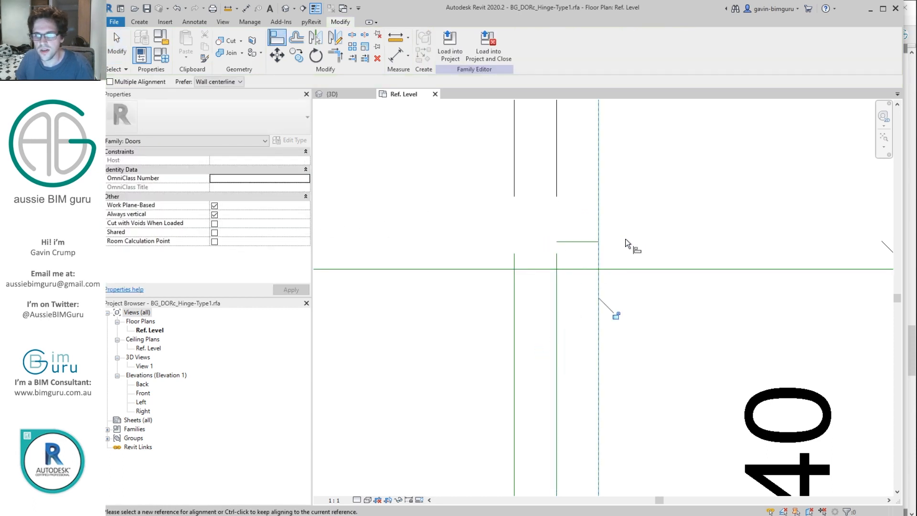
{"action": "left_click", "coordinate": [618, 314]}
{"action": "left_click", "coordinate": [631, 271]}
{"action": "left_click", "coordinate": [591, 243]}
{"action": "left_click", "coordinate": [586, 288]}
{"action": "key", "text": "Escape"}
Step: Select a reference line and zoom to check the locked alignments
{"action": "left_click", "coordinate": [567, 268]}
{"action": "scroll", "coordinate": [554, 268], "scroll_direction": "up", "scroll_amount": 5}
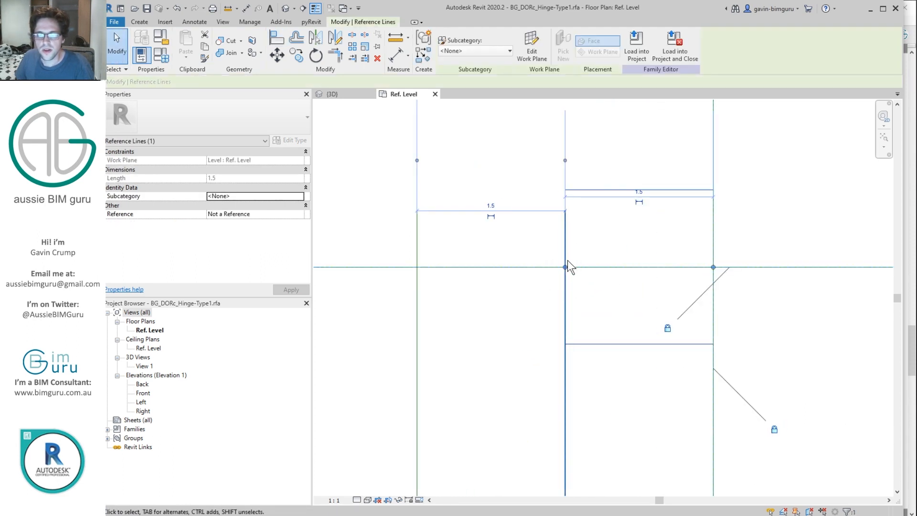
{"action": "scroll", "coordinate": [573, 245], "scroll_direction": "down", "scroll_amount": 5}
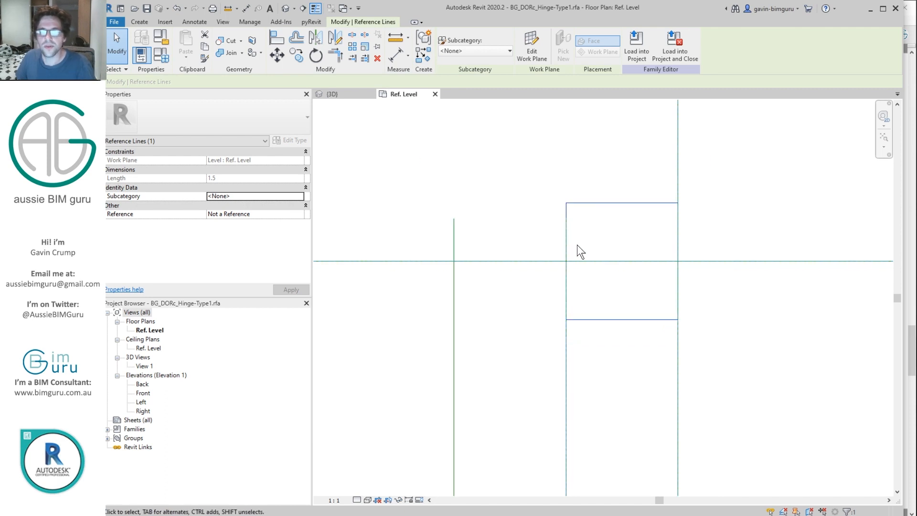
{"action": "scroll", "coordinate": [582, 246], "scroll_direction": "down", "scroll_amount": 2}
{"action": "key", "text": "Escape"}
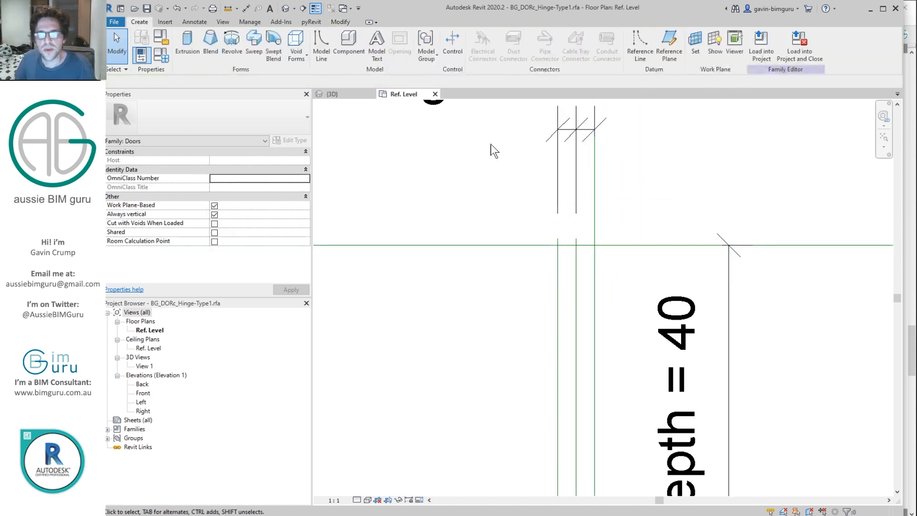
Step: Draw an angled reference line from the middle plane down below the hinge
{"action": "left_click", "coordinate": [640, 47]}
{"action": "left_click", "coordinate": [576, 245]}
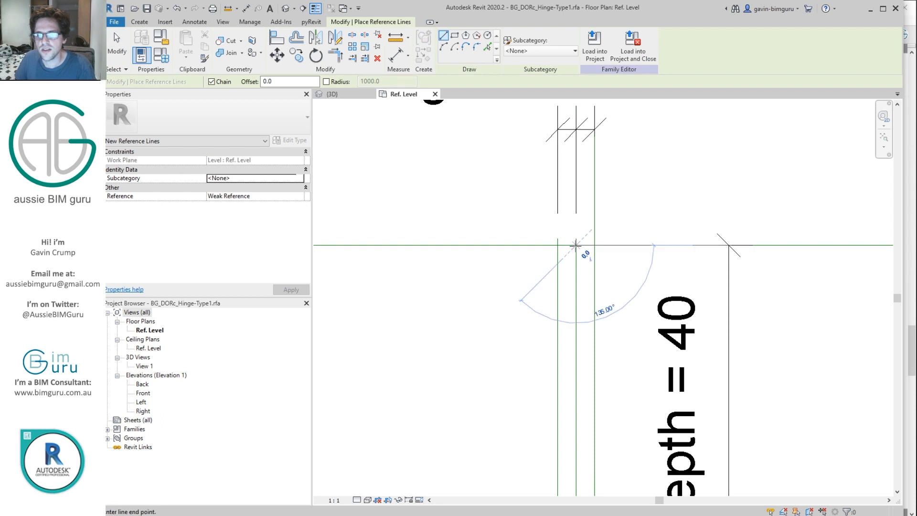
{"action": "scroll", "coordinate": [535, 286], "scroll_direction": "down", "scroll_amount": 2}
{"action": "middle_click_drag", "start_coordinate": [534, 388], "coordinate": [592, 266]}
{"action": "scroll", "coordinate": [592, 264], "scroll_direction": "down", "scroll_amount": 2}
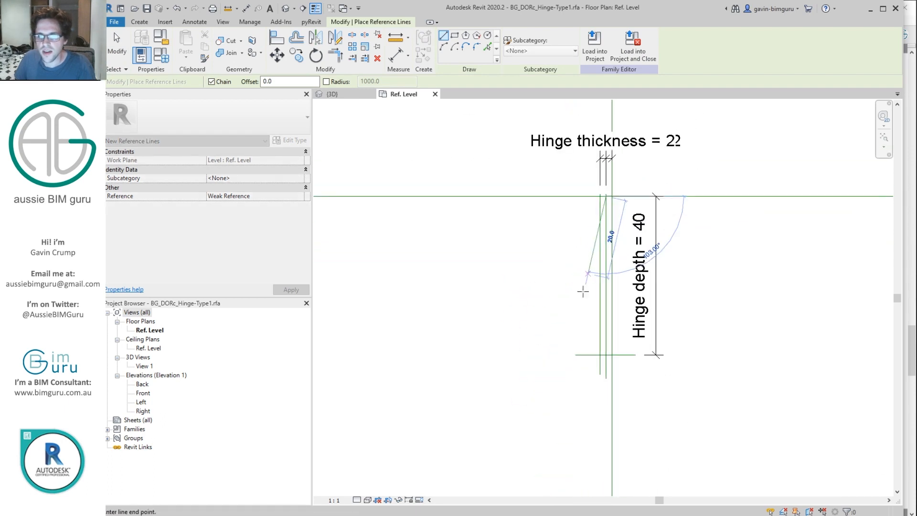
{"action": "left_click", "coordinate": [566, 322]}
{"action": "scroll", "coordinate": [606, 203], "scroll_direction": "up", "scroll_amount": 3}
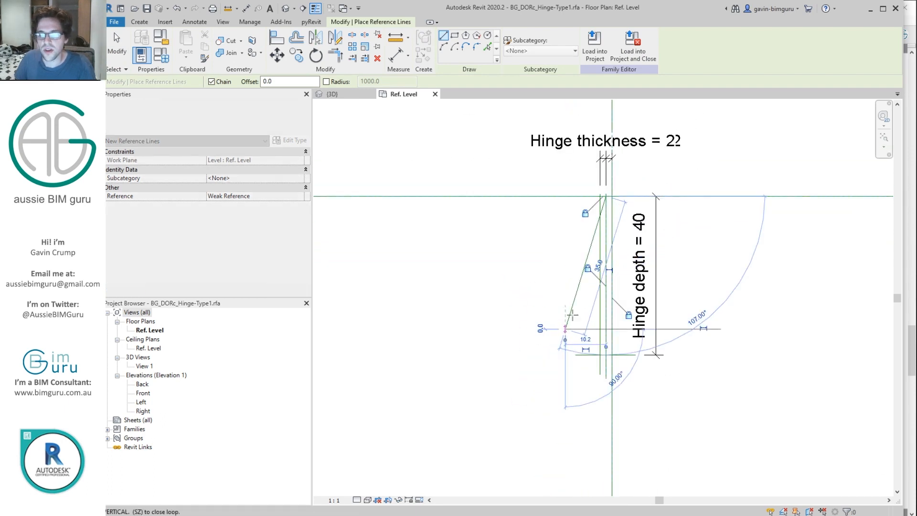
{"action": "key", "text": "Escape"}
{"action": "key", "text": "Escape"}
{"action": "scroll", "coordinate": [603, 203], "scroll_direction": "up", "scroll_amount": 2}
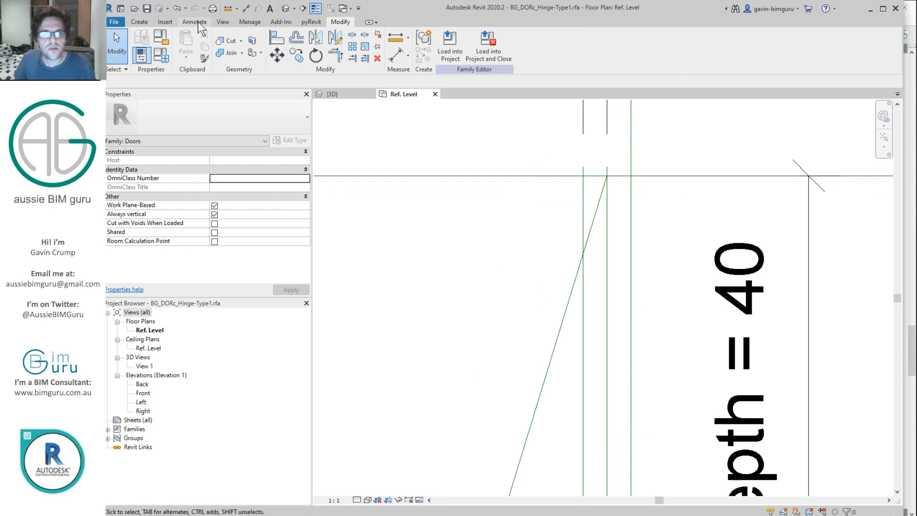
Step: Dimension the angle between the angled reference line and the vertical reference plane
{"action": "left_click", "coordinate": [194, 21]}
{"action": "left_click", "coordinate": [166, 48]}
{"action": "left_click", "coordinate": [575, 292]}
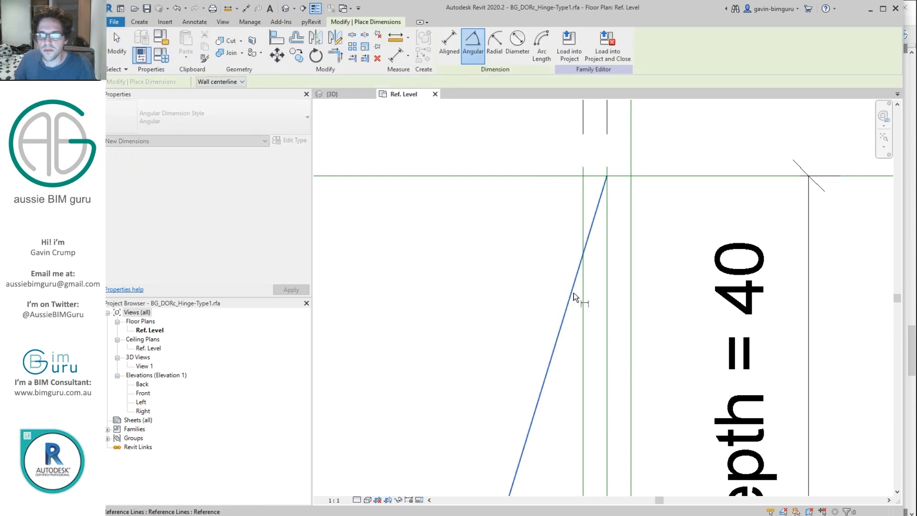
{"action": "left_click", "coordinate": [607, 304]}
{"action": "scroll", "coordinate": [603, 269], "scroll_direction": "down", "scroll_amount": 4}
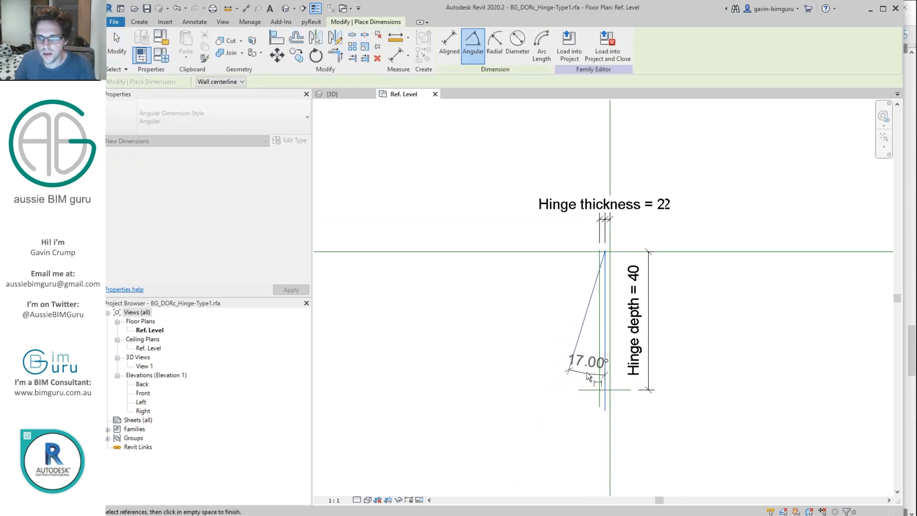
{"action": "left_click", "coordinate": [586, 376]}
{"action": "key", "text": "Escape"}
Step: Flex the angled line by setting the angle to 15°, then to 25°
{"action": "left_click", "coordinate": [581, 319]}
{"action": "left_click", "coordinate": [588, 367]}
{"action": "type", "text": "15"}
{"action": "key", "text": "Return"}
{"action": "left_click", "coordinate": [590, 368]}
{"action": "type", "text": "25"}
{"action": "key", "text": "Return"}
{"action": "key", "text": "Escape"}
Step: Move the 25° dimension lower and label it with new instance parameter 'Angle'
{"action": "scroll", "coordinate": [601, 261], "scroll_direction": "up", "scroll_amount": 3}
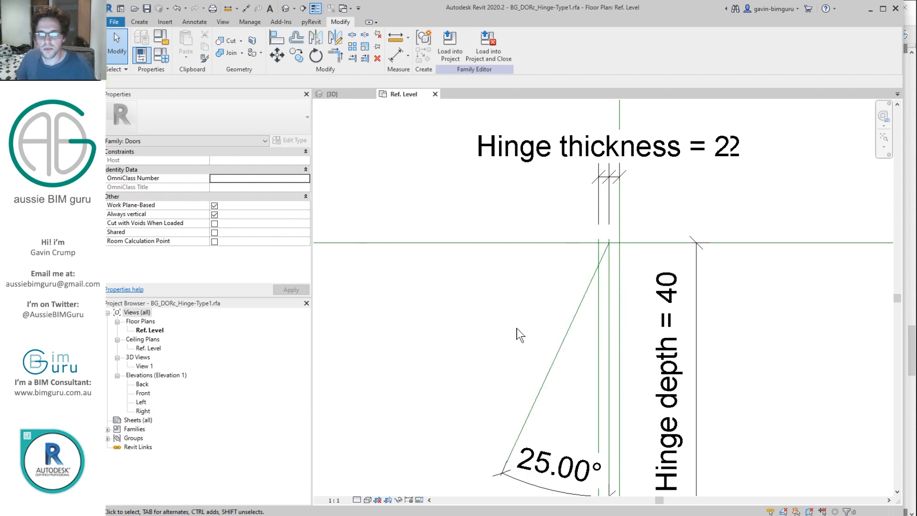
{"action": "middle_click_drag", "start_coordinate": [548, 475], "coordinate": [562, 346]}
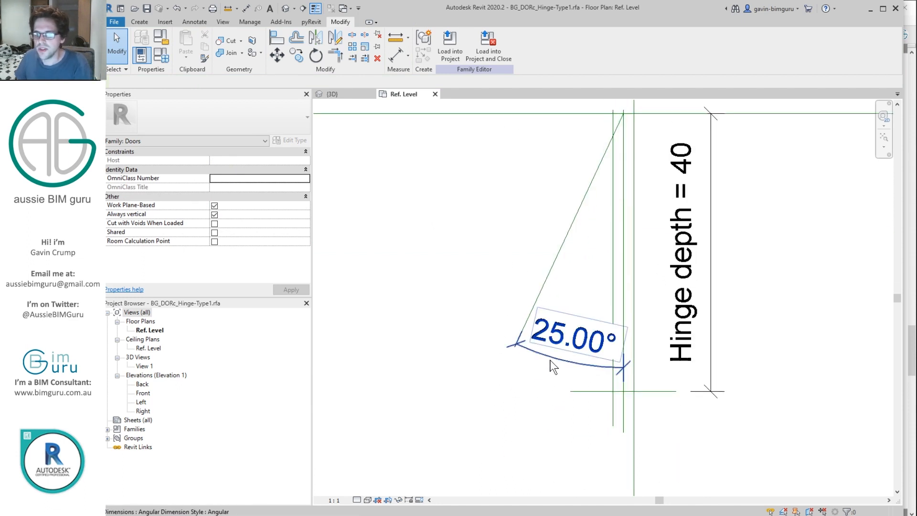
{"action": "left_click", "coordinate": [538, 355]}
{"action": "left_click_drag", "start_coordinate": [536, 354], "coordinate": [535, 453]}
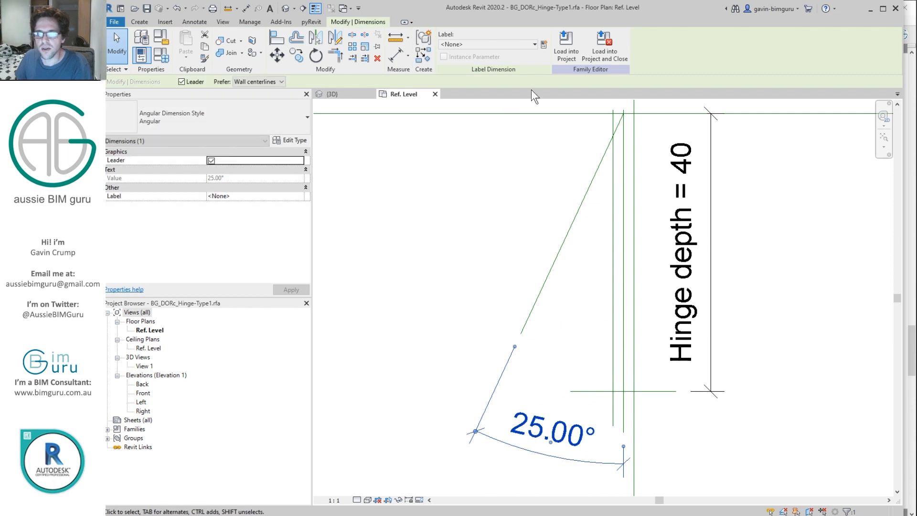
{"action": "left_click", "coordinate": [544, 44]}
{"action": "type", "text": "Angle"}
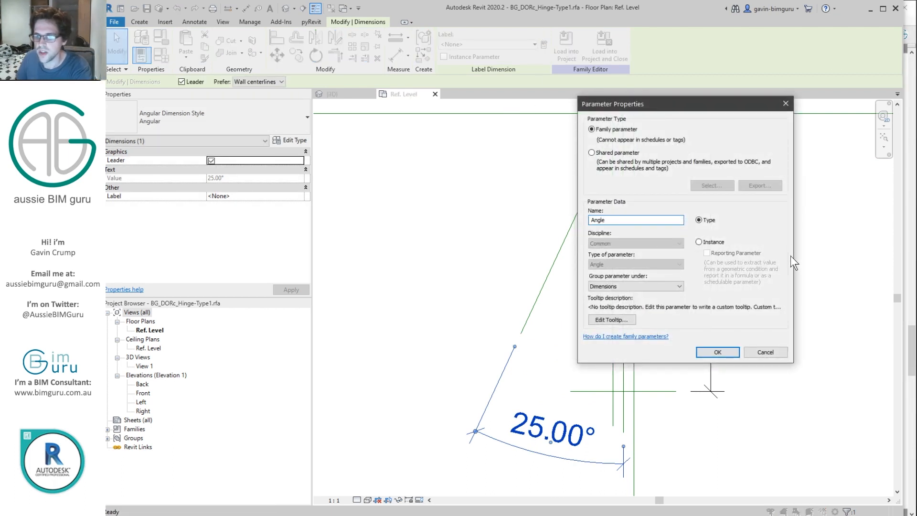
{"action": "left_click", "coordinate": [719, 243]}
{"action": "left_click", "coordinate": [721, 353]}
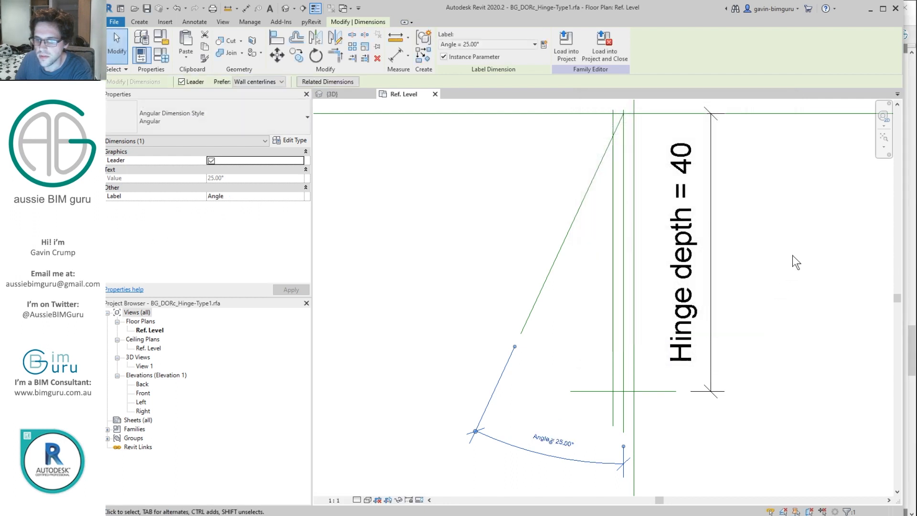
{"action": "middle_click_drag", "start_coordinate": [802, 210], "coordinate": [777, 237]}
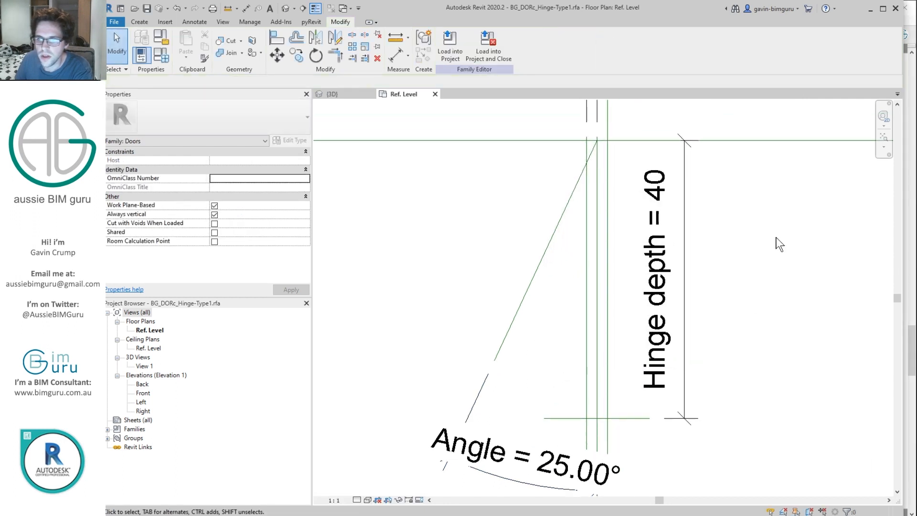
Step: Move the angled reference line by 1.5
{"action": "left_click", "coordinate": [566, 203]}
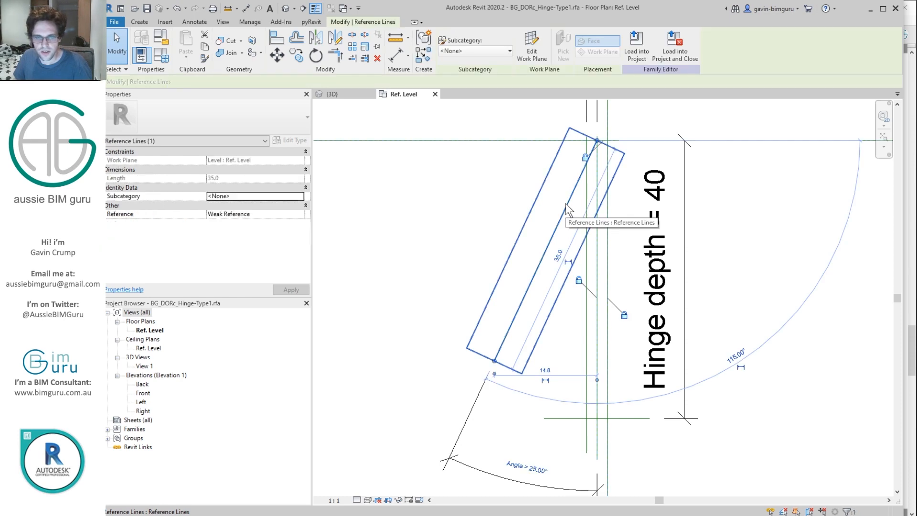
{"action": "scroll", "coordinate": [565, 204], "scroll_direction": "up", "scroll_amount": 3}
{"action": "left_click", "coordinate": [568, 205]}
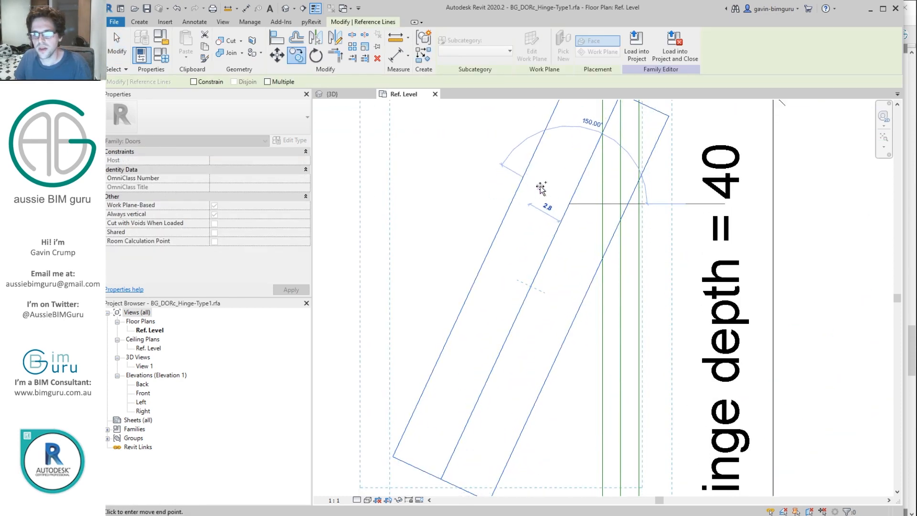
{"action": "type", "text": "1.5"}
{"action": "key", "text": "Return"}
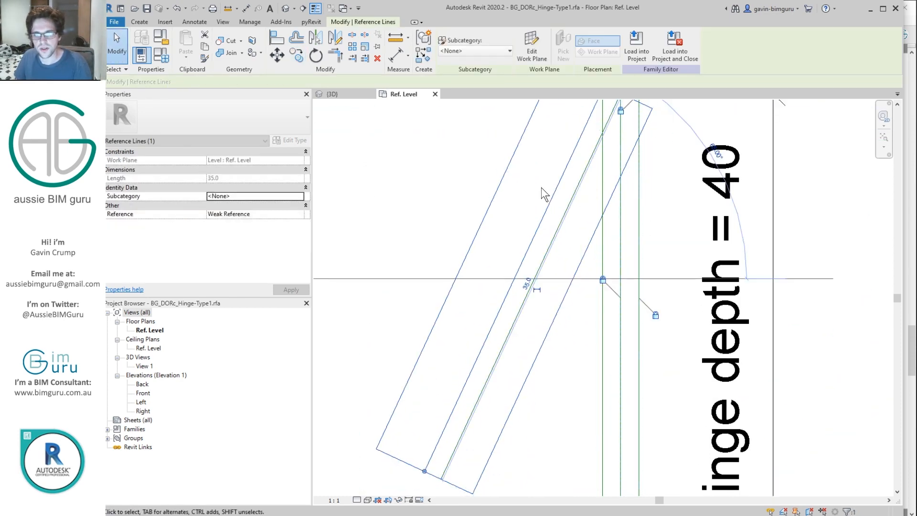
{"action": "key", "text": "Escape"}
{"action": "scroll", "coordinate": [554, 210], "scroll_direction": "down", "scroll_amount": 3}
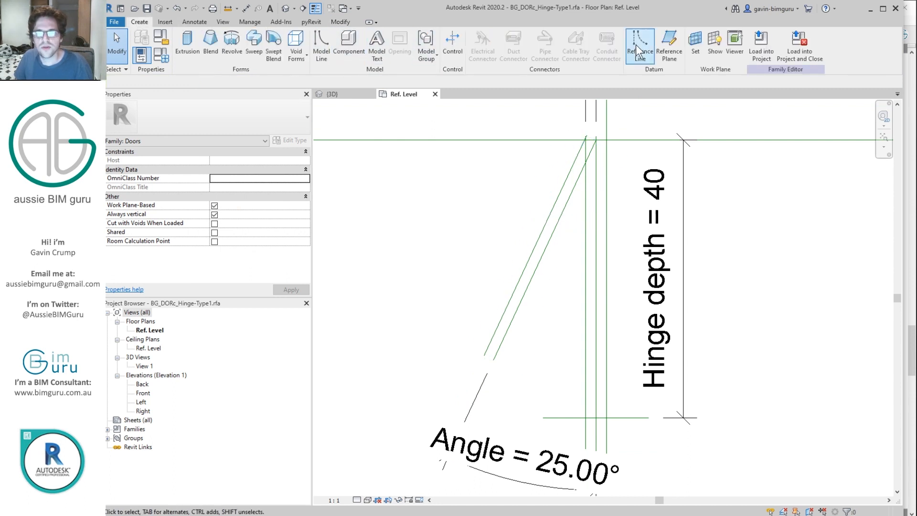
Step: Draw short reference lines across the slanted lines' lower and top ends
{"action": "left_click", "coordinate": [635, 44]}
{"action": "scroll", "coordinate": [500, 332], "scroll_direction": "up", "scroll_amount": 1}
{"action": "left_click", "coordinate": [479, 364]}
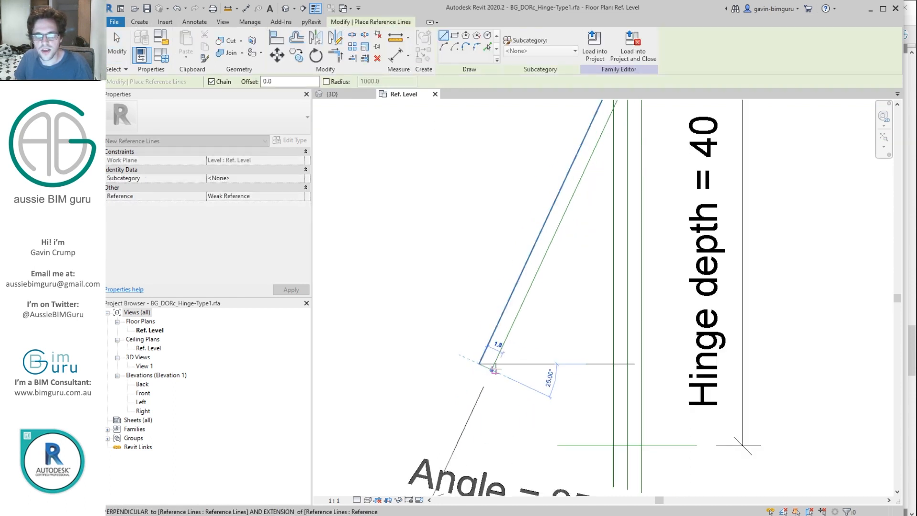
{"action": "left_click", "coordinate": [492, 370]}
{"action": "key", "text": "Escape"}
{"action": "middle_click_drag", "start_coordinate": [614, 170], "coordinate": [539, 334]}
{"action": "scroll", "coordinate": [542, 211], "scroll_direction": "up", "scroll_amount": 2}
{"action": "scroll", "coordinate": [549, 253], "scroll_direction": "up", "scroll_amount": 2}
{"action": "left_click", "coordinate": [534, 250]}
{"action": "left_click", "coordinate": [562, 262]}
{"action": "key", "text": "Escape"}
{"action": "key", "text": "Escape"}
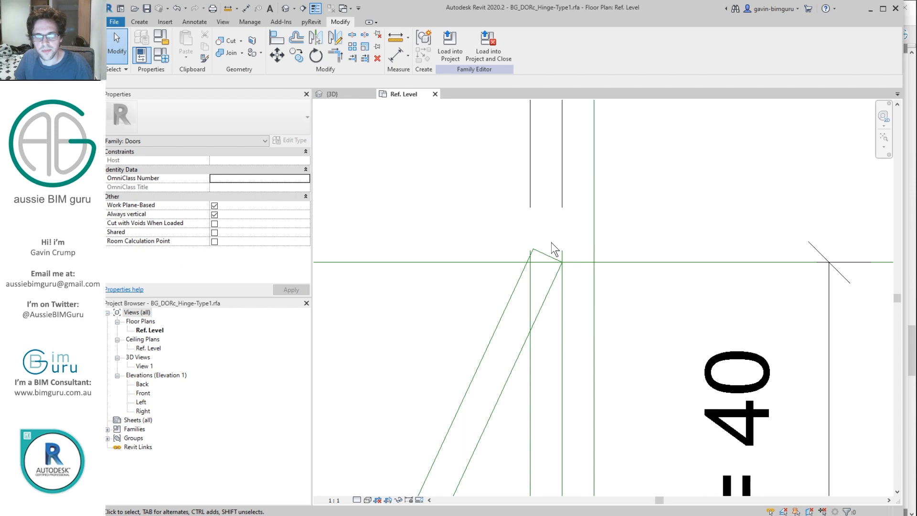
{"action": "left_click", "coordinate": [195, 22]}
{"action": "left_click", "coordinate": [170, 50]}
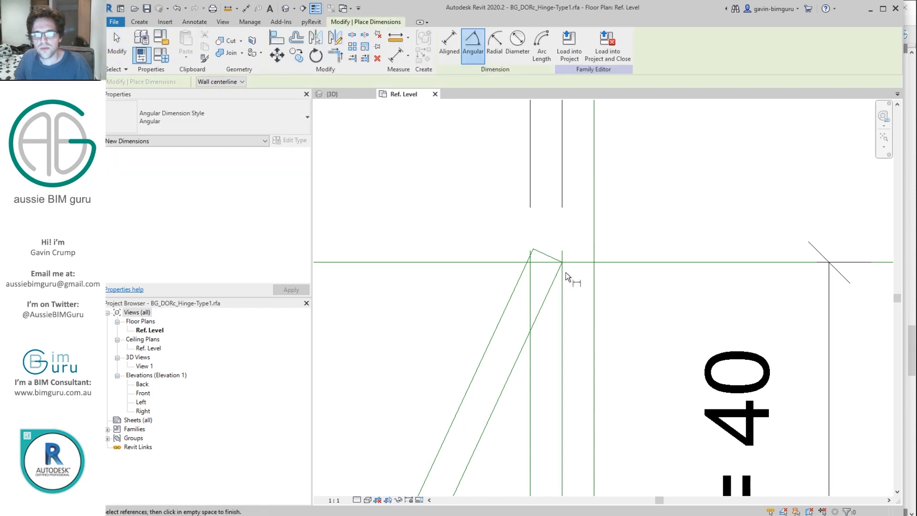
Step: Place a 90° angular dimension at the leaf's corner
{"action": "left_click", "coordinate": [553, 274]}
{"action": "scroll", "coordinate": [552, 274], "scroll_direction": "down", "scroll_amount": 5}
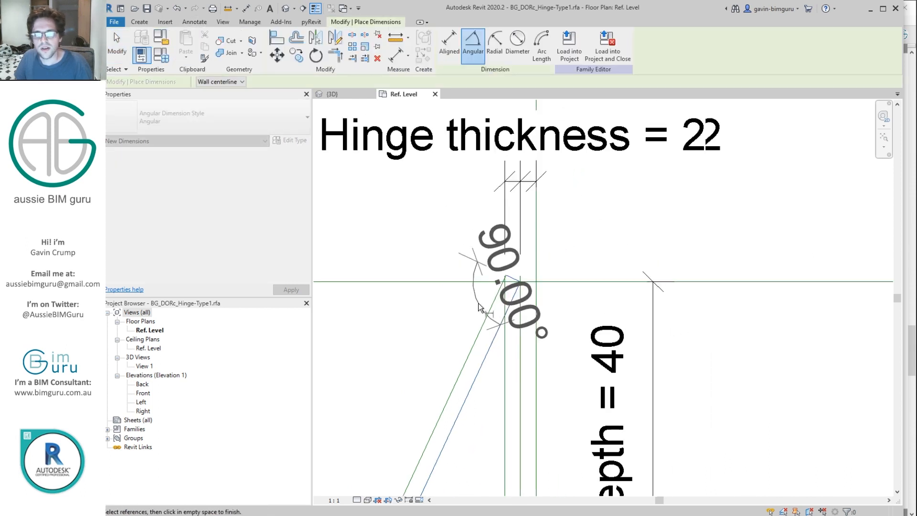
{"action": "left_click", "coordinate": [442, 324]}
{"action": "middle_click_drag", "start_coordinate": [457, 352], "coordinate": [636, 250]}
{"action": "scroll", "coordinate": [637, 248], "scroll_direction": "down", "scroll_amount": 4}
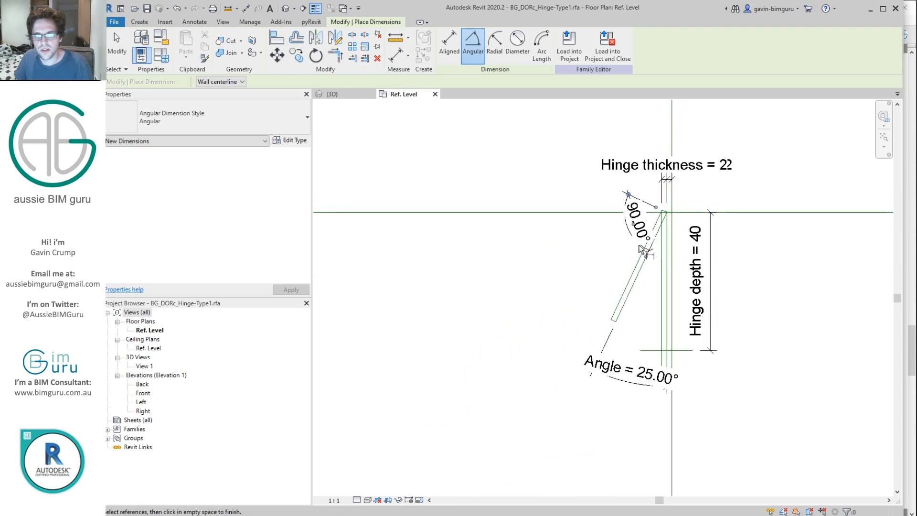
{"action": "key", "text": "Escape"}
{"action": "scroll", "coordinate": [637, 235], "scroll_direction": "up", "scroll_amount": 3}
{"action": "left_click", "coordinate": [639, 239]}
{"action": "scroll", "coordinate": [643, 248], "scroll_direction": "down", "scroll_amount": 5}
{"action": "scroll", "coordinate": [668, 240], "scroll_direction": "down", "scroll_amount": 3}
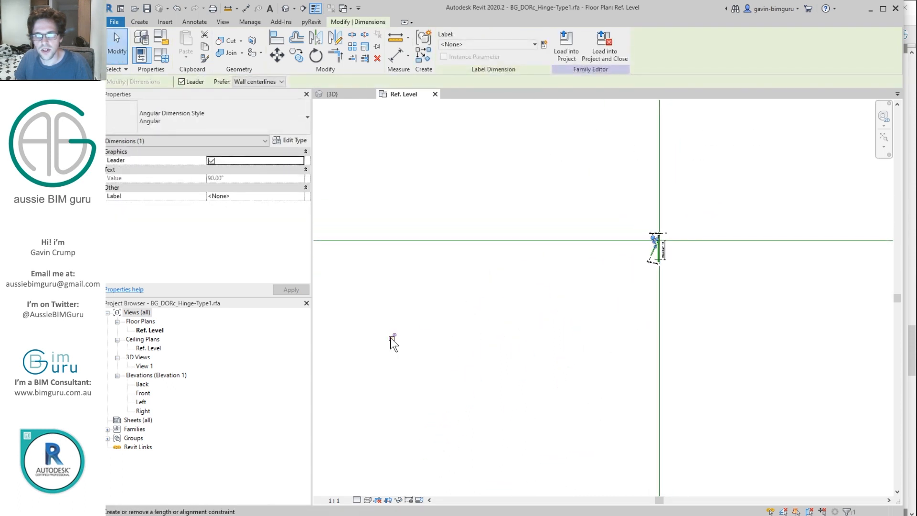
{"action": "left_click", "coordinate": [492, 331]}
{"action": "scroll", "coordinate": [649, 253], "scroll_direction": "up", "scroll_amount": 5}
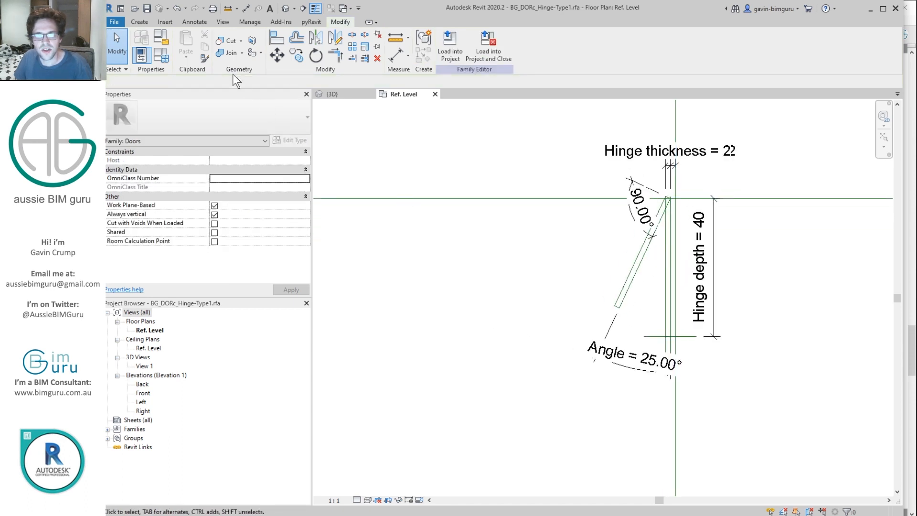
Step: Add a second 25° angular dimension between the diagonal reference line and vertical plane
{"action": "left_click", "coordinate": [194, 22]}
{"action": "left_click", "coordinate": [167, 51]}
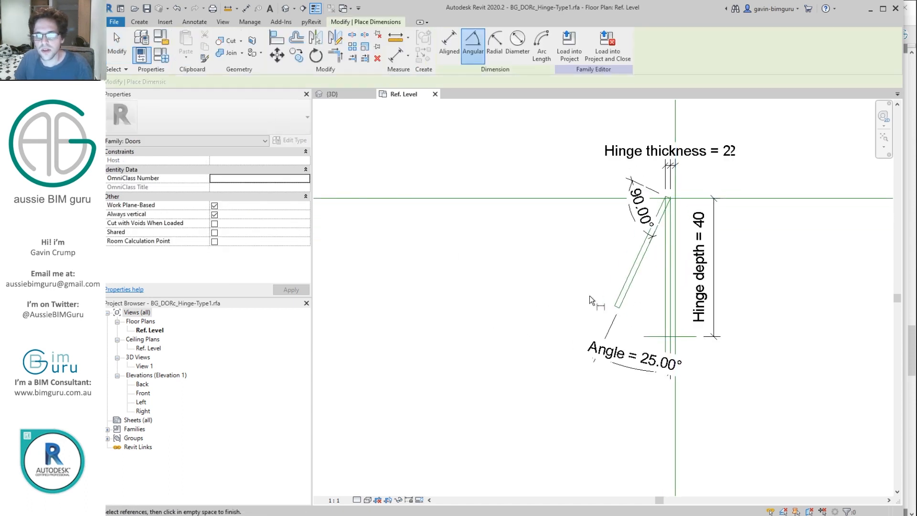
{"action": "scroll", "coordinate": [622, 299], "scroll_direction": "up", "scroll_amount": 4}
{"action": "scroll", "coordinate": [620, 306], "scroll_direction": "down", "scroll_amount": 3}
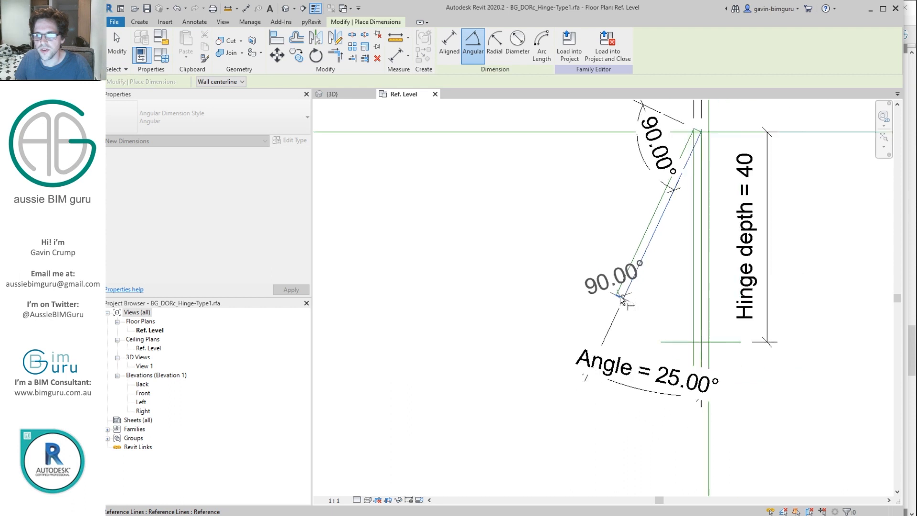
{"action": "scroll", "coordinate": [616, 272], "scroll_direction": "down", "scroll_amount": 2}
{"action": "scroll", "coordinate": [620, 282], "scroll_direction": "down", "scroll_amount": 6}
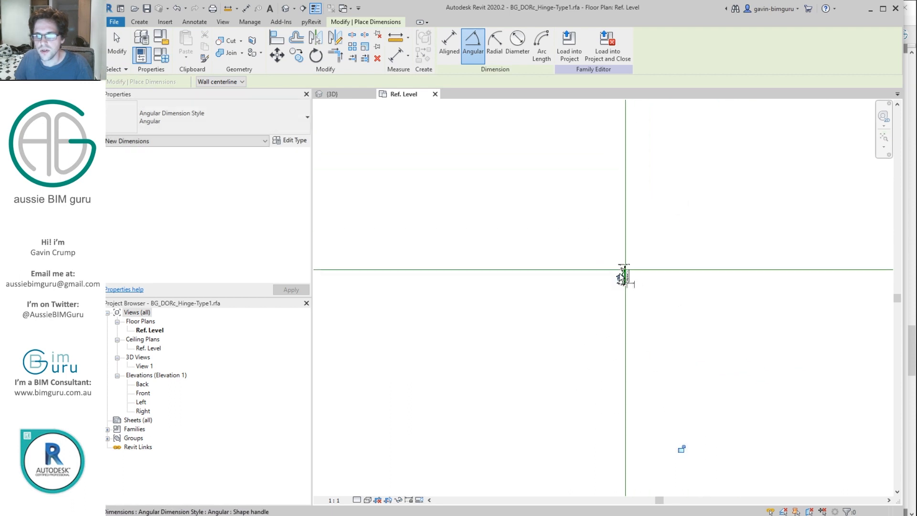
{"action": "scroll", "coordinate": [640, 257], "scroll_direction": "up", "scroll_amount": 6}
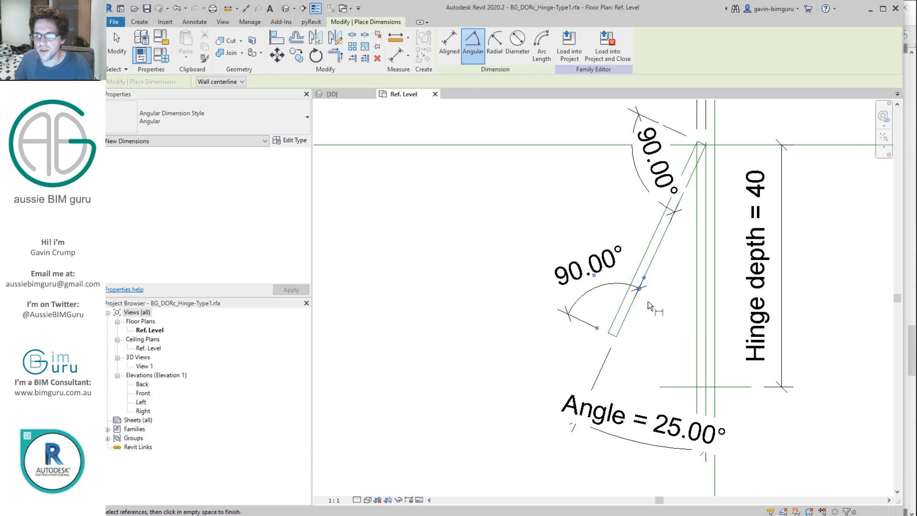
{"action": "key", "text": "Escape"}
{"action": "key", "text": "Escape"}
{"action": "left_click", "coordinate": [207, 22]}
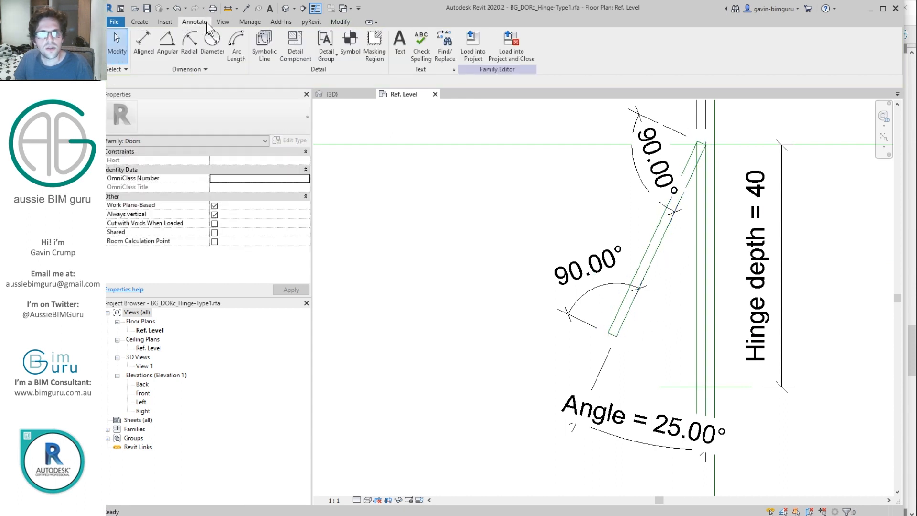
{"action": "left_click", "coordinate": [167, 47]}
{"action": "left_click", "coordinate": [663, 227]}
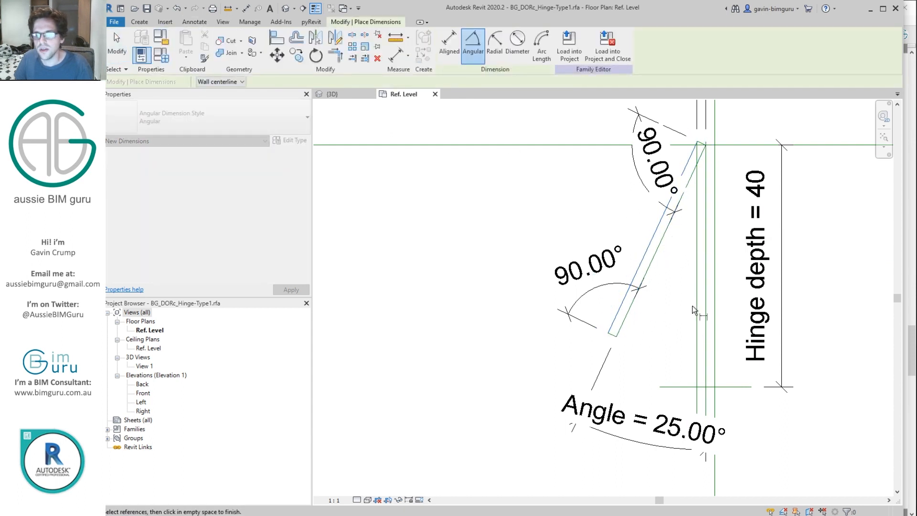
{"action": "left_click", "coordinate": [696, 369]}
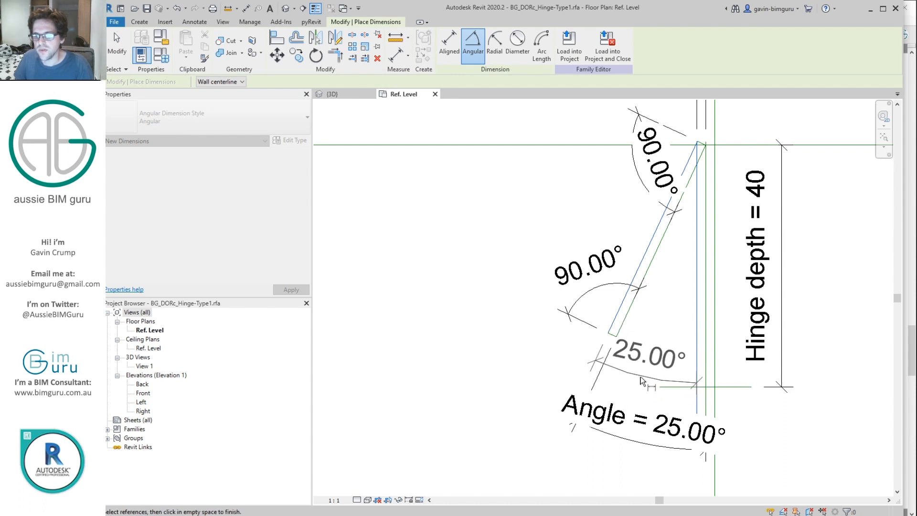
{"action": "left_click", "coordinate": [639, 377]}
{"action": "key", "text": "Escape"}
{"action": "key", "text": "Escape"}
Step: Label the new 25° dimension with the Angle parameter
{"action": "left_click", "coordinate": [477, 44]}
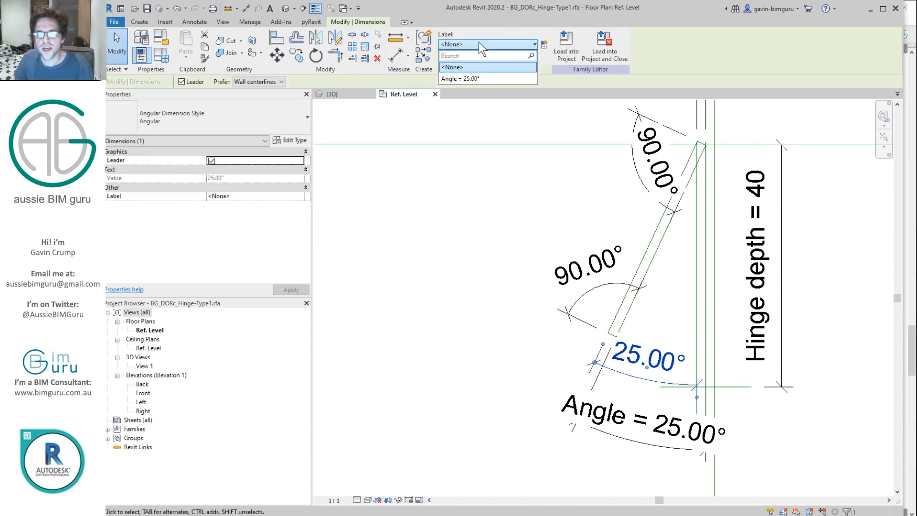
{"action": "left_click", "coordinate": [465, 78]}
{"action": "left_click", "coordinate": [566, 211]}
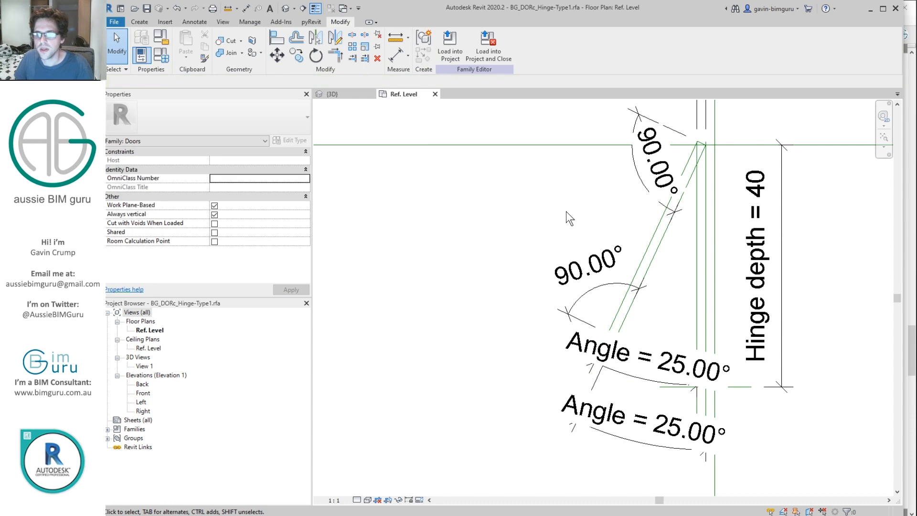
{"action": "key", "text": "d"}
{"action": "key", "text": "i"}
{"action": "scroll", "coordinate": [601, 320], "scroll_direction": "up", "scroll_amount": 2}
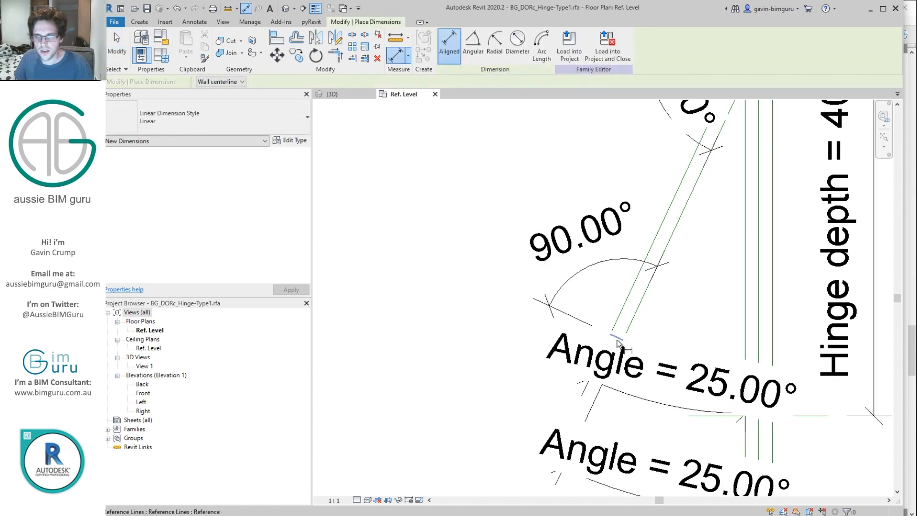
Step: Place a 35 length dimension on the leaf and label it Hinge depth
{"action": "middle_click_drag", "start_coordinate": [659, 237], "coordinate": [599, 322]}
{"action": "left_click", "coordinate": [691, 134]}
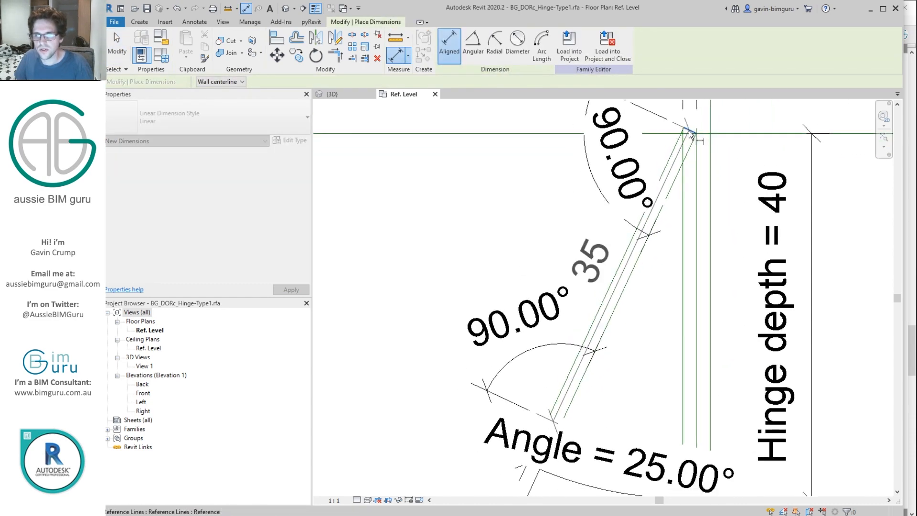
{"action": "scroll", "coordinate": [686, 134], "scroll_direction": "down", "scroll_amount": 2}
{"action": "left_click", "coordinate": [551, 180]}
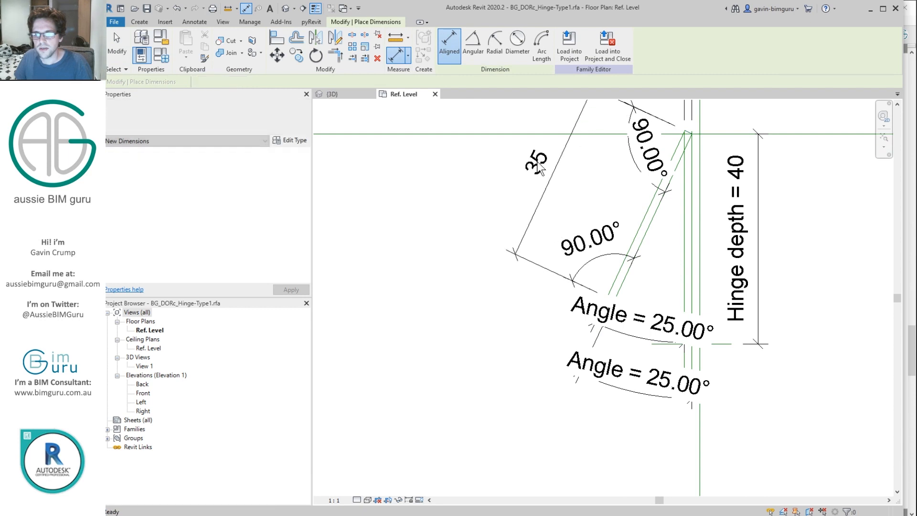
{"action": "key", "text": "Escape"}
{"action": "left_click", "coordinate": [487, 44]}
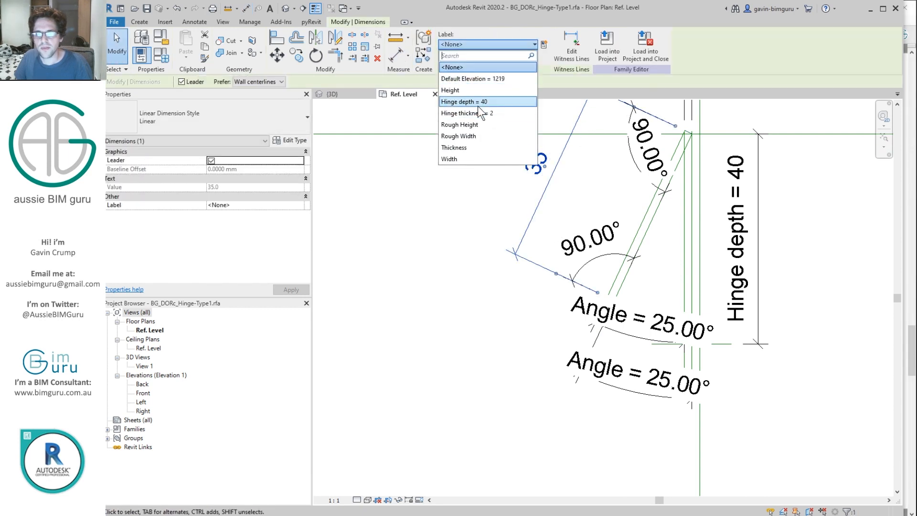
{"action": "left_click", "coordinate": [479, 106]}
{"action": "left_click", "coordinate": [427, 241]}
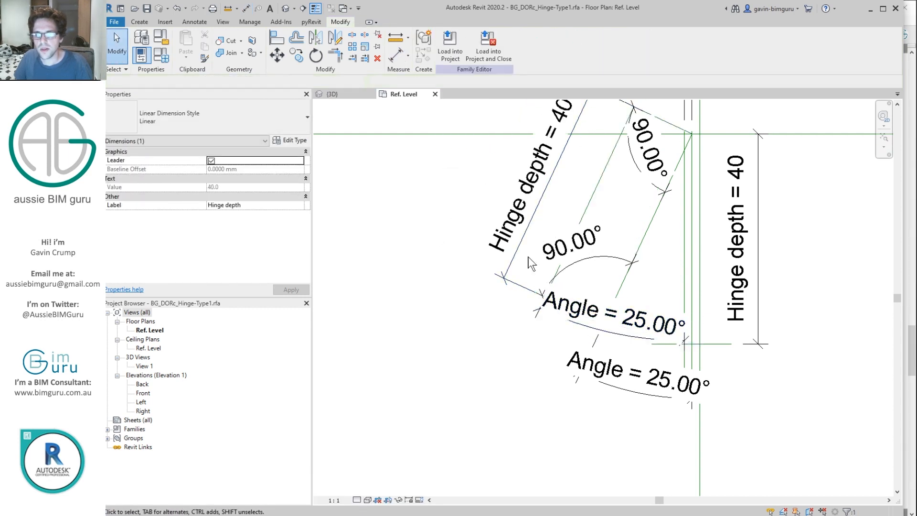
Step: Add an aligned 12 dimension from the centre line to the angled line, labelled Hinge thickness
{"action": "key", "text": "d"}
{"action": "key", "text": "i"}
{"action": "left_click", "coordinate": [595, 191]}
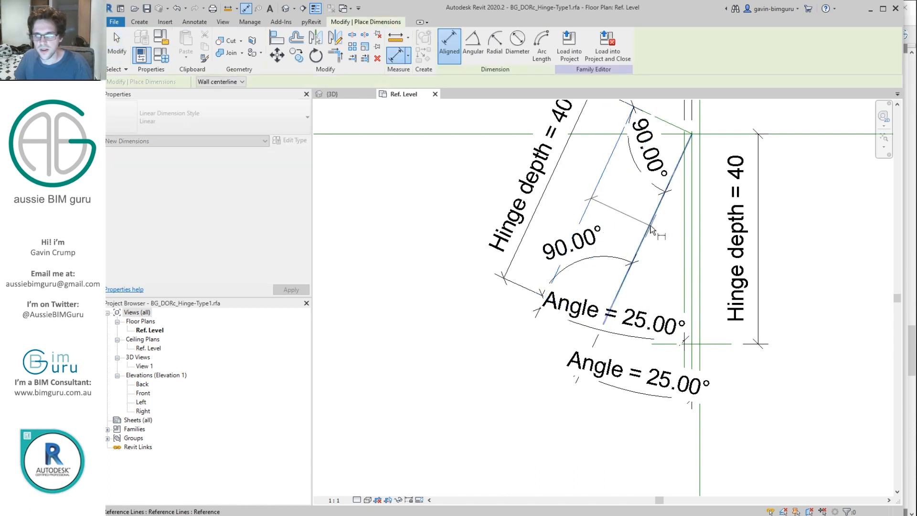
{"action": "left_click", "coordinate": [648, 222]}
{"action": "scroll", "coordinate": [648, 223], "scroll_direction": "down", "scroll_amount": 2}
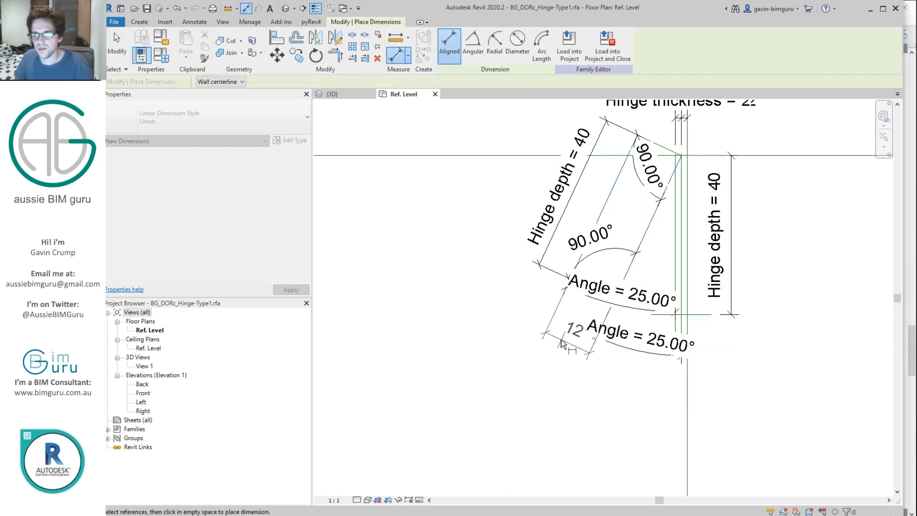
{"action": "left_click", "coordinate": [572, 340]}
{"action": "key", "text": "Escape"}
{"action": "left_click", "coordinate": [499, 43]}
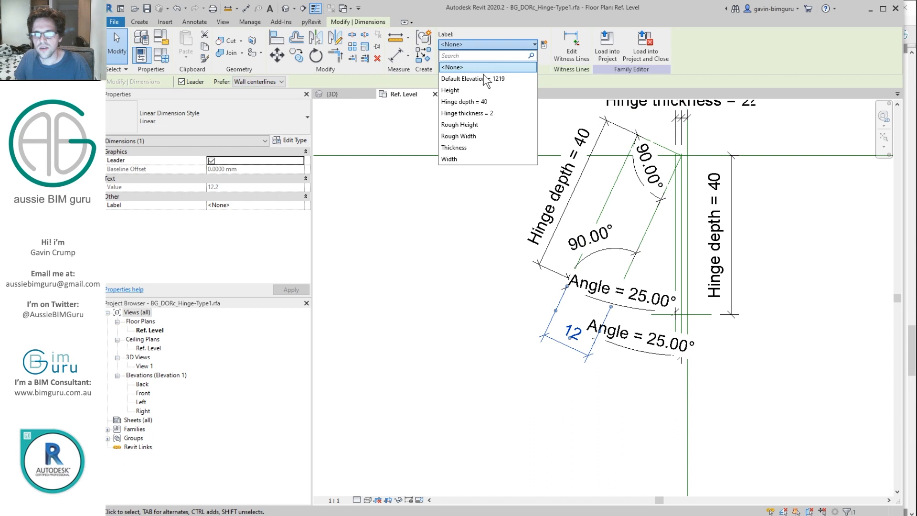
{"action": "left_click", "coordinate": [476, 113]}
{"action": "left_click", "coordinate": [492, 260]}
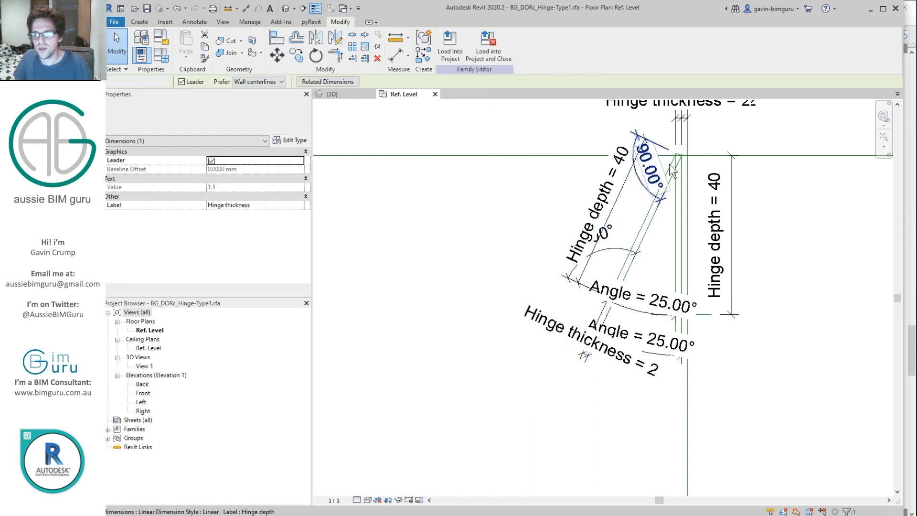
{"action": "left_click", "coordinate": [604, 202]}
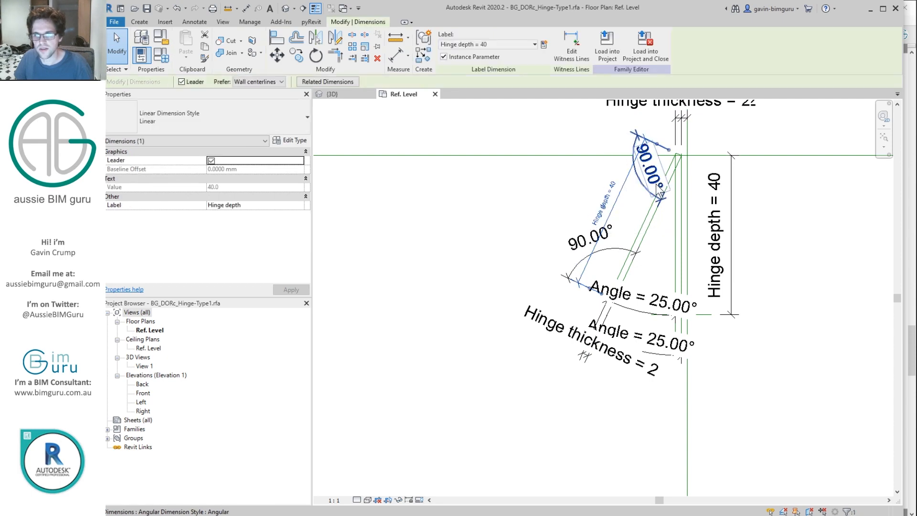
Step: Temporarily hide all dimensions and open Family Types with FT
{"action": "key", "text": "h"}
{"action": "key", "text": "c"}
{"action": "middle_click_drag", "start_coordinate": [677, 198], "coordinate": [539, 225]}
{"action": "scroll", "coordinate": [541, 231], "scroll_direction": "up", "scroll_amount": 2}
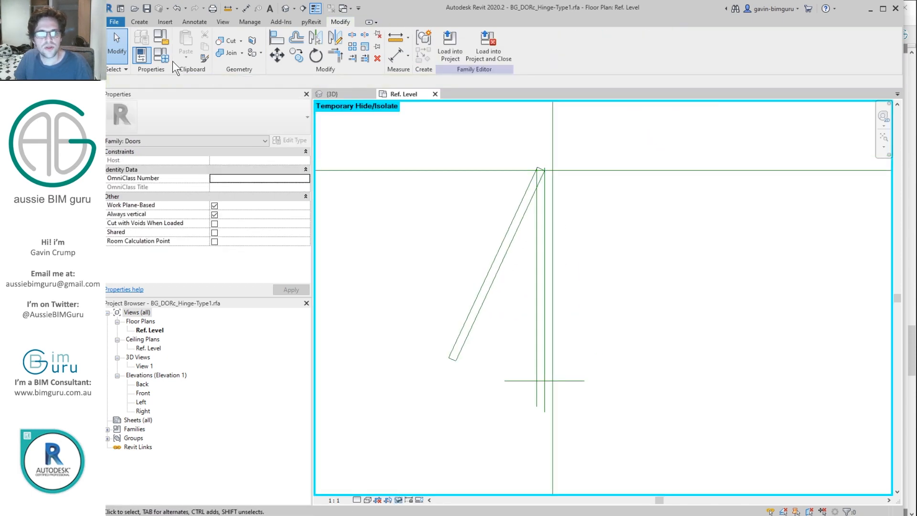
{"action": "key", "text": "f"}
{"action": "key", "text": "t"}
{"action": "left_click_drag", "start_coordinate": [536, 34], "coordinate": [303, 52]}
Step: Flex the hinge: Angle 35° then back to 25°, Hinge depth 35, thickness 2
{"action": "left_click", "coordinate": [163, 170]}
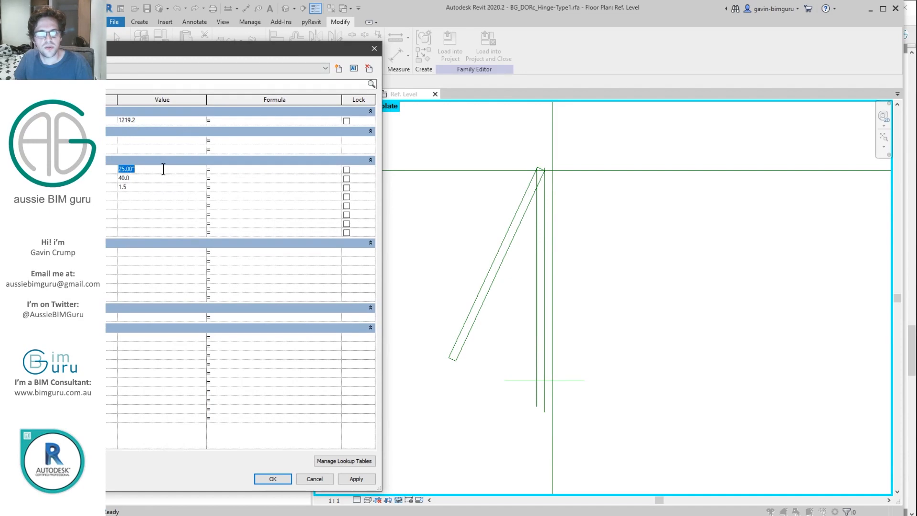
{"action": "left_click", "coordinate": [354, 479]}
{"action": "left_click", "coordinate": [158, 169]}
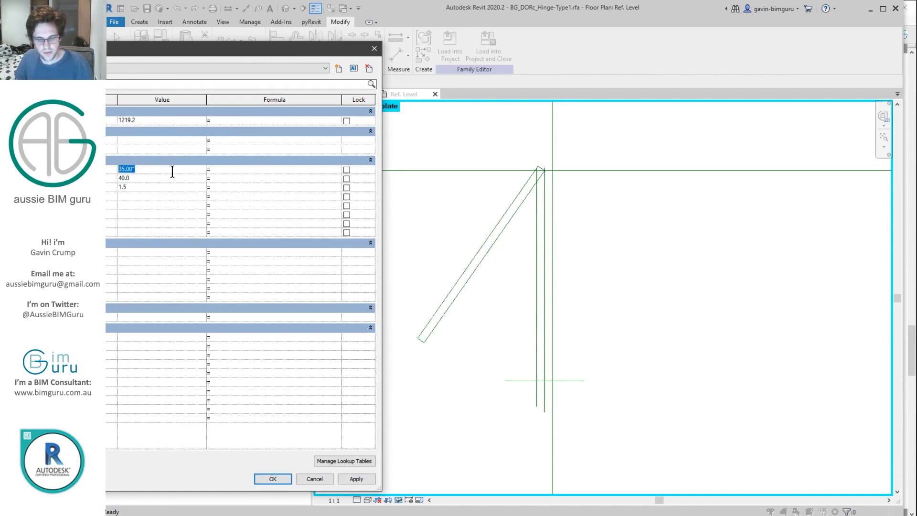
{"action": "left_click", "coordinate": [354, 480]}
{"action": "left_click", "coordinate": [151, 178]}
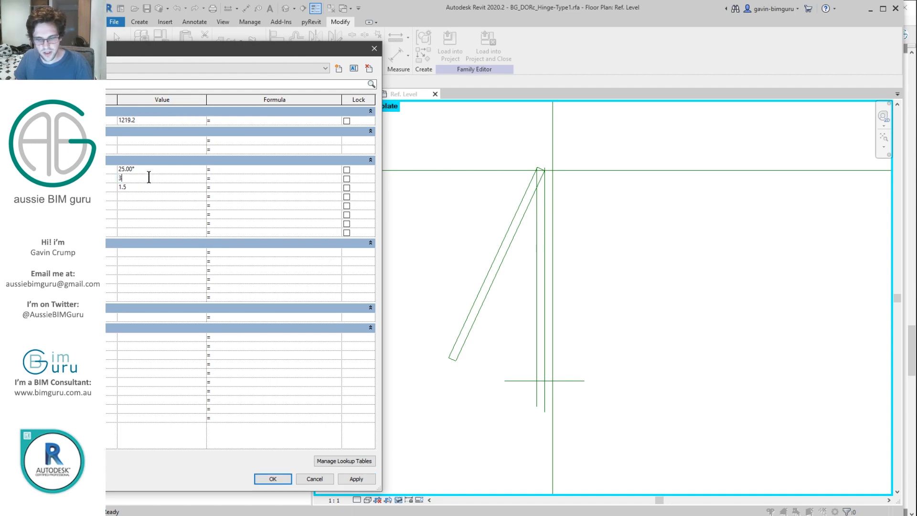
{"action": "left_click", "coordinate": [358, 479]}
{"action": "left_click", "coordinate": [151, 188]}
{"action": "type", "text": "2"}
{"action": "left_click", "coordinate": [357, 480]}
Step: Revise the thickness and Angle values, close Family Types, then reopen it to check Angle
{"action": "left_click", "coordinate": [158, 187]}
{"action": "type", "text": "1"}
{"action": "left_click", "coordinate": [155, 170]}
{"action": "type", "text": "3"}
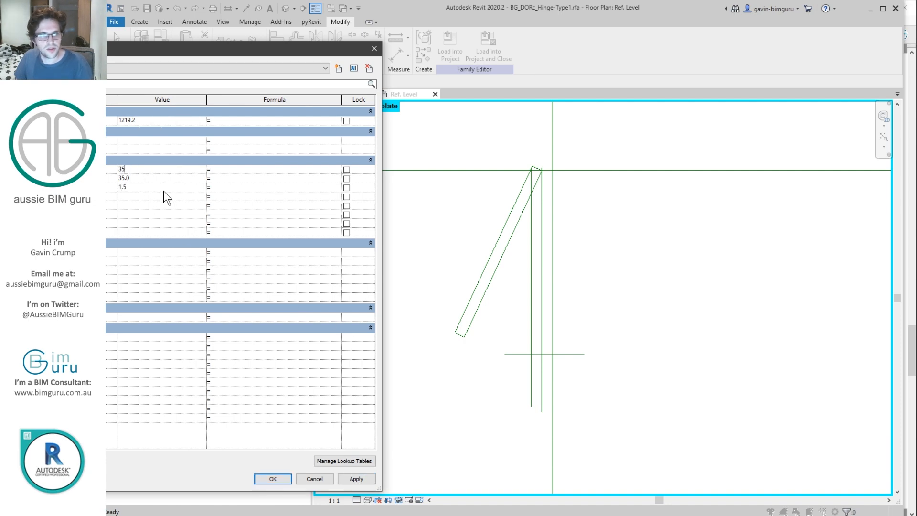
{"action": "left_click", "coordinate": [272, 479]}
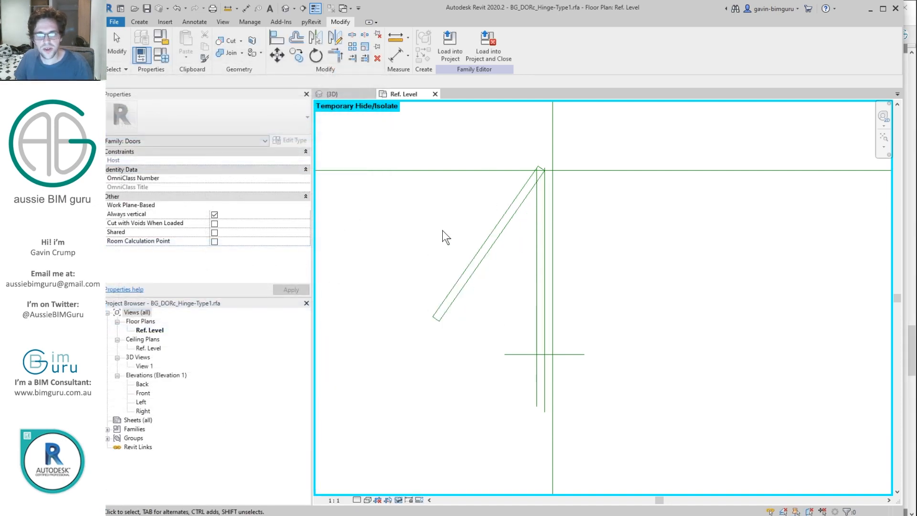
{"action": "left_click", "coordinate": [161, 55]}
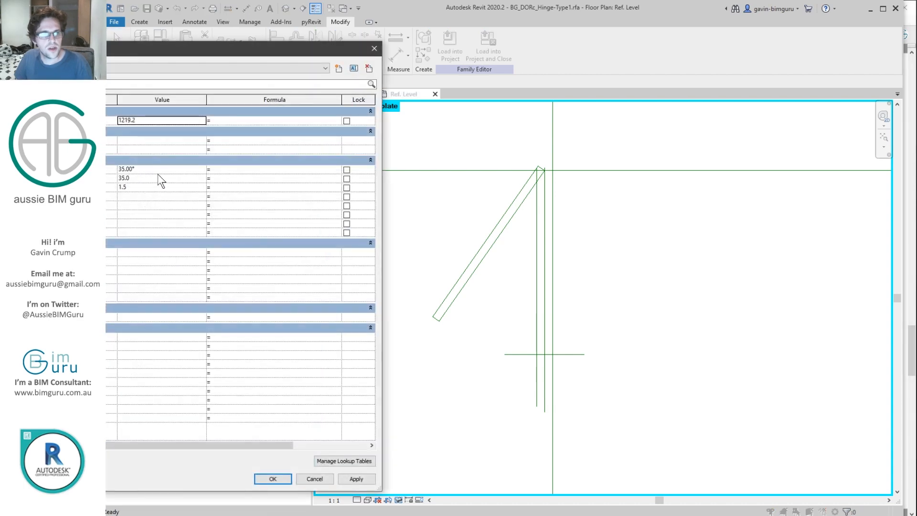
{"action": "left_click", "coordinate": [162, 169]}
{"action": "left_click", "coordinate": [276, 480]}
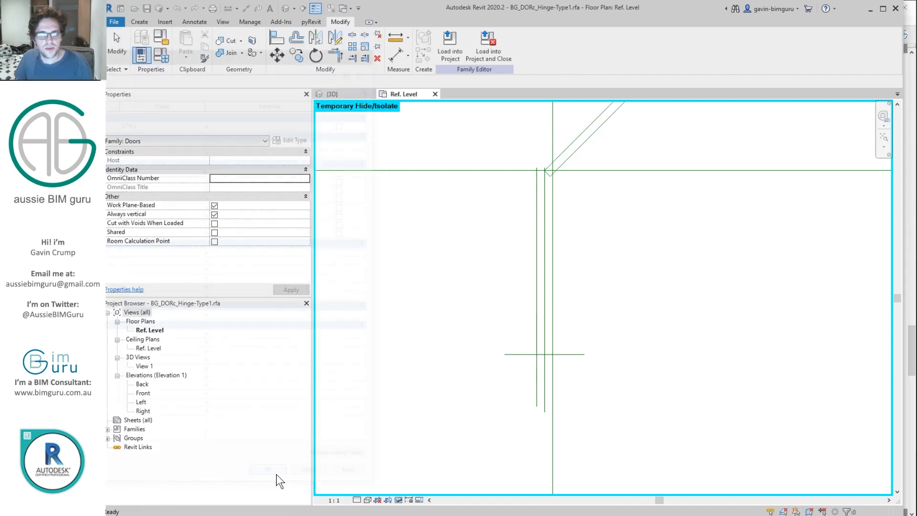
Step: Reset Temporary Hide/Isolate to bring the dimensions back
{"action": "left_click", "coordinate": [399, 500]}
{"action": "left_click", "coordinate": [411, 491]}
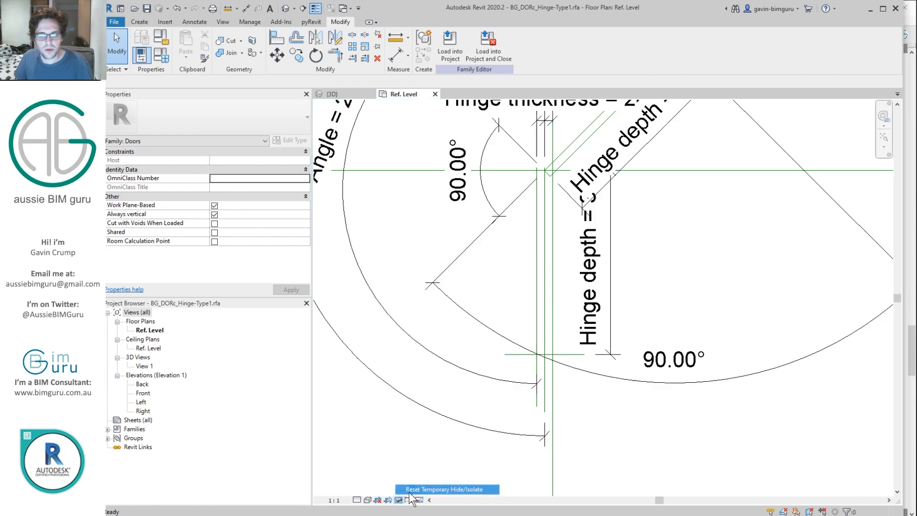
{"action": "scroll", "coordinate": [468, 375], "scroll_direction": "down", "scroll_amount": 5}
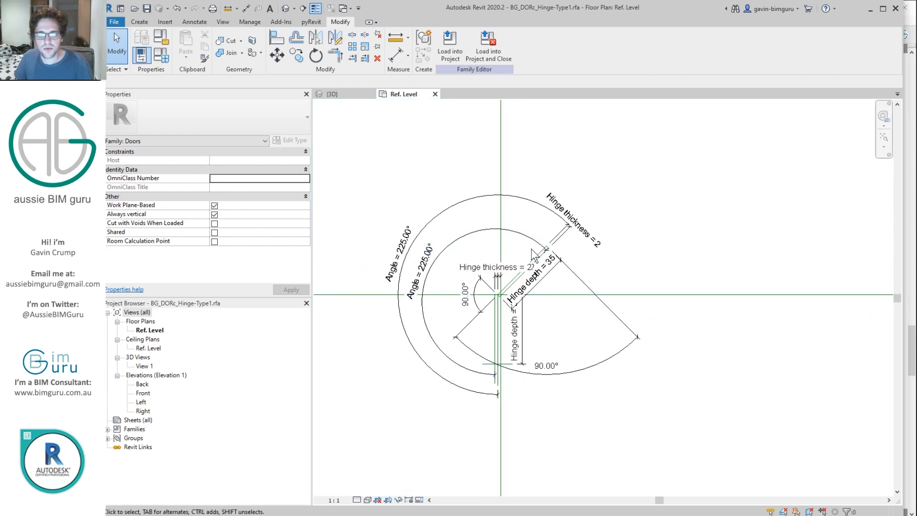
{"action": "scroll", "coordinate": [409, 271], "scroll_direction": "up", "scroll_amount": 2}
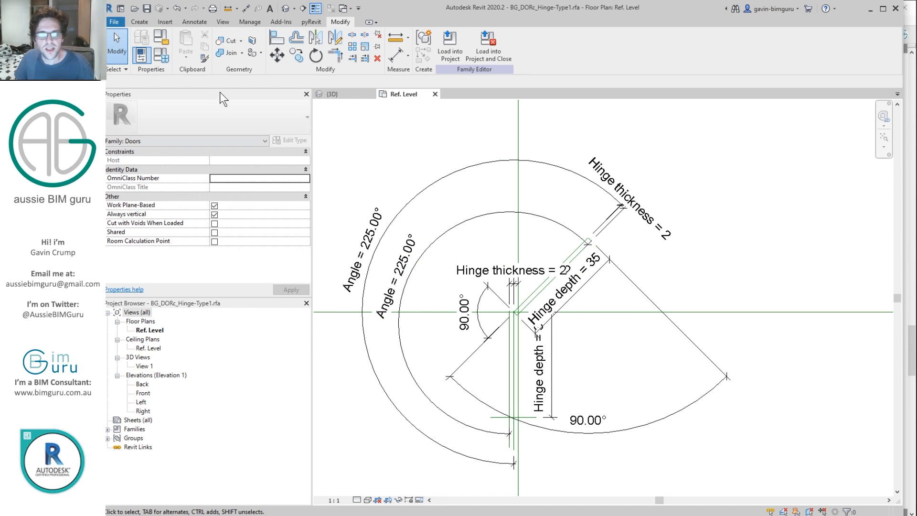
Step: Change the Angle from 225.00° to 35° in Family Types and confirm
{"action": "left_click", "coordinate": [159, 56]}
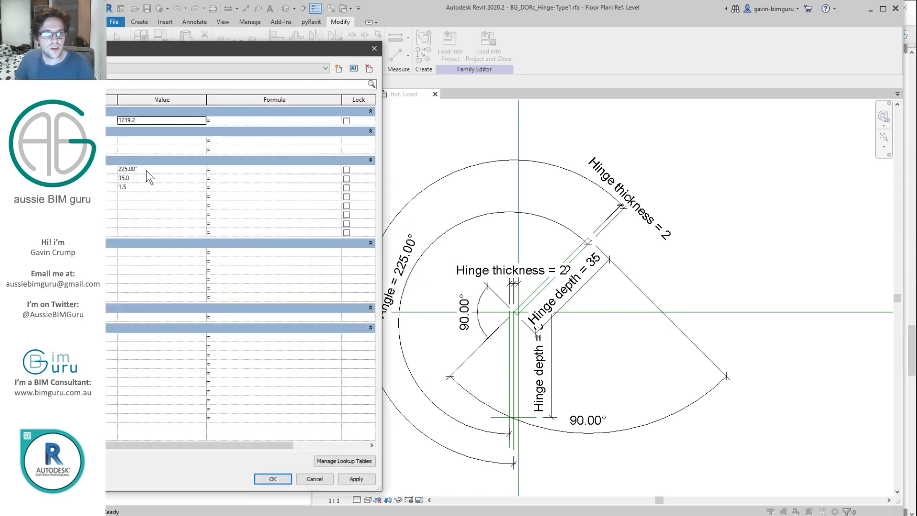
{"action": "left_click", "coordinate": [173, 172]}
{"action": "type", "text": "35"}
{"action": "left_click", "coordinate": [272, 479]}
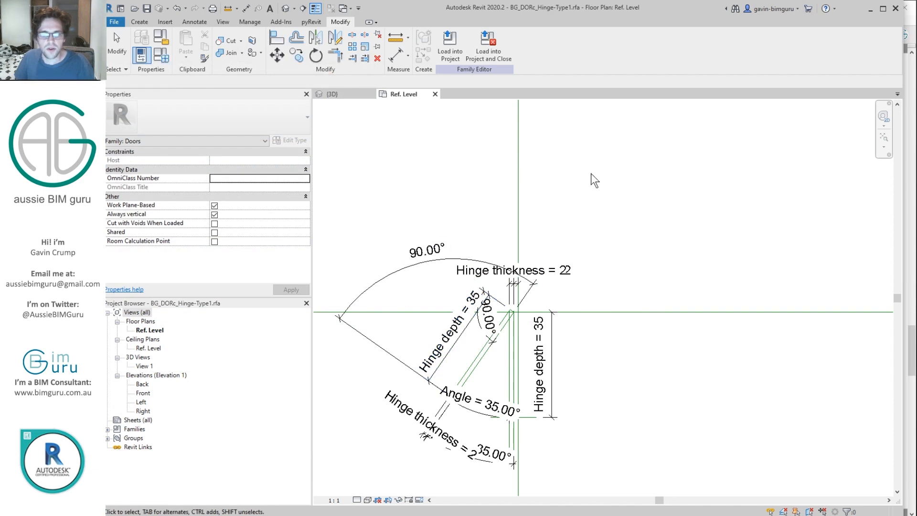
{"action": "middle_click_drag", "start_coordinate": [494, 227], "coordinate": [604, 166]}
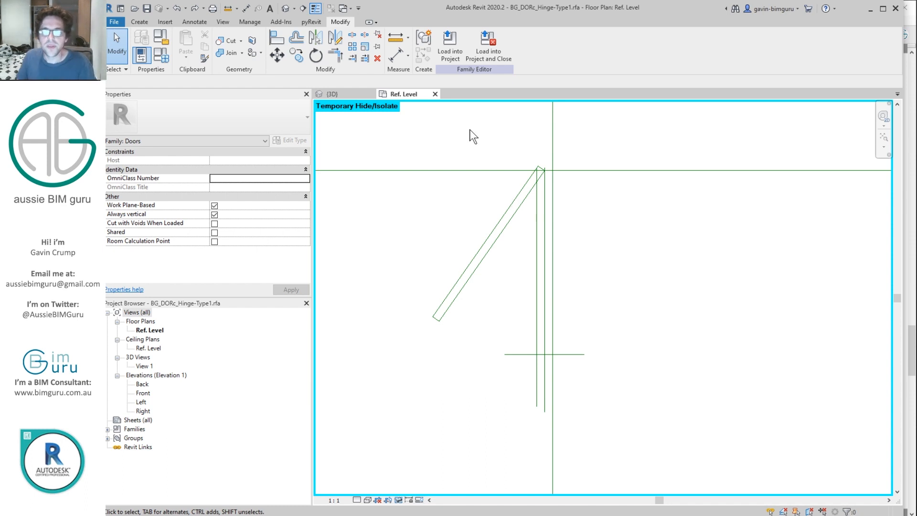
{"action": "left_click", "coordinate": [419, 500]}
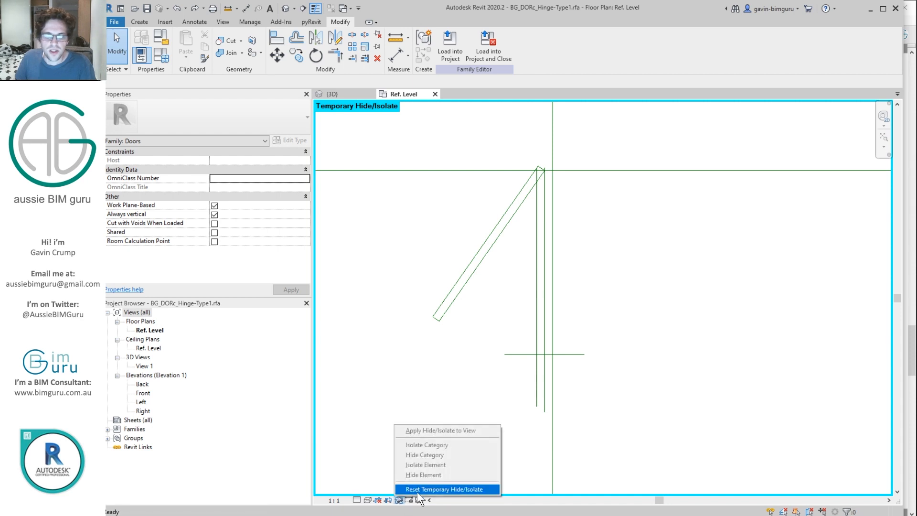
{"action": "left_click", "coordinate": [420, 489]}
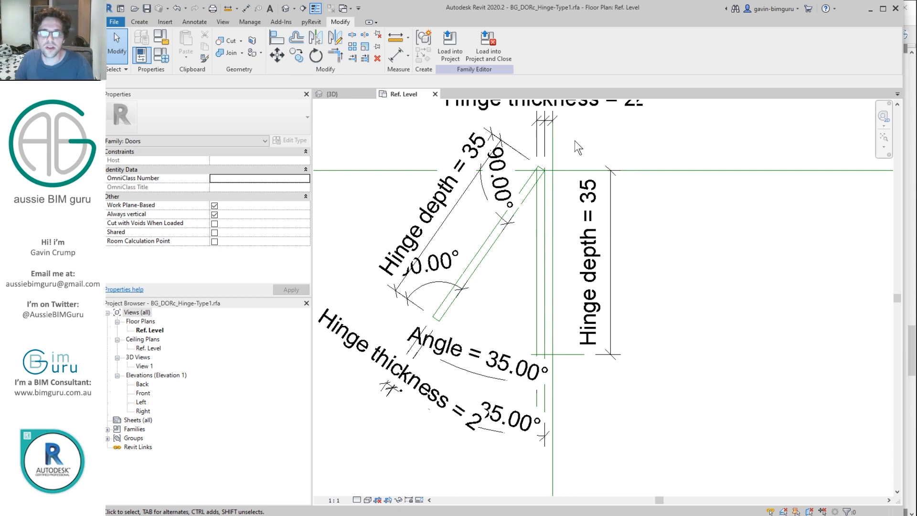
{"action": "left_click", "coordinate": [139, 23]}
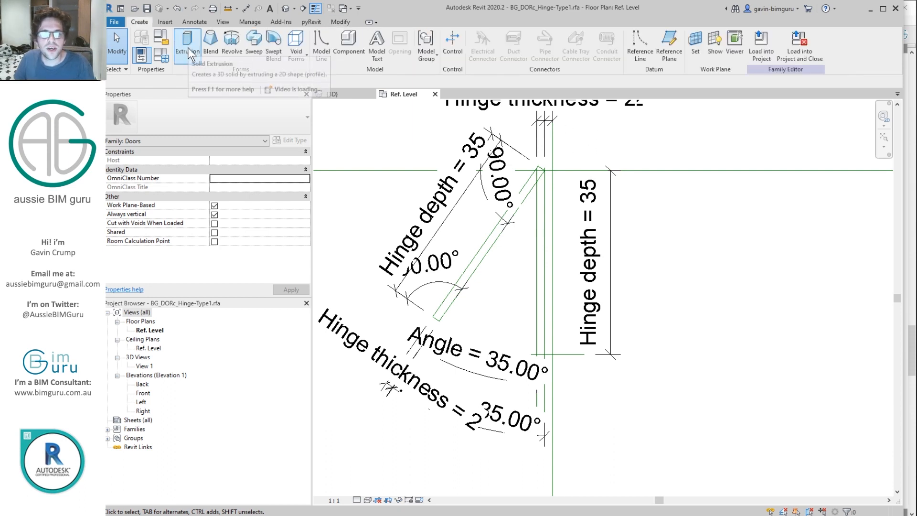
Step: Start a solid extrusion and pick sketch edges on the Right, Front and neighbouring reference planes
{"action": "left_click", "coordinate": [187, 47]}
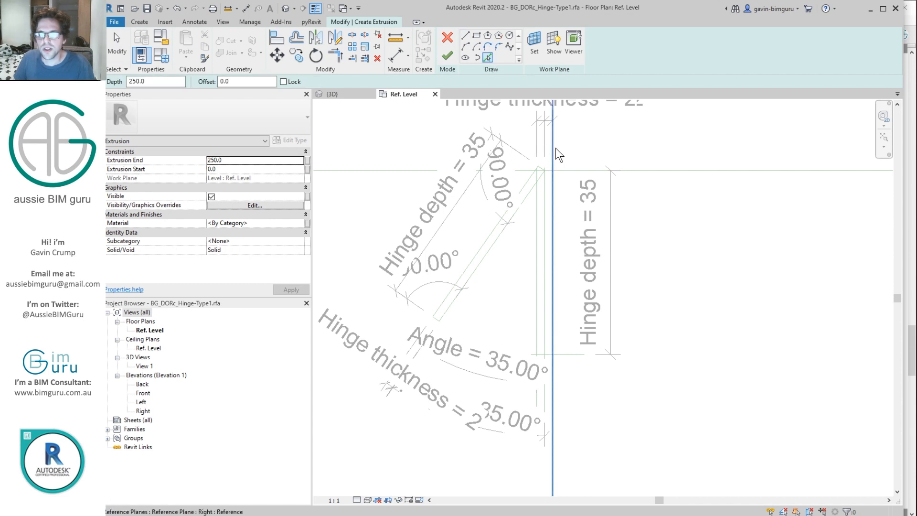
{"action": "left_click", "coordinate": [554, 370]}
{"action": "left_click", "coordinate": [546, 371]}
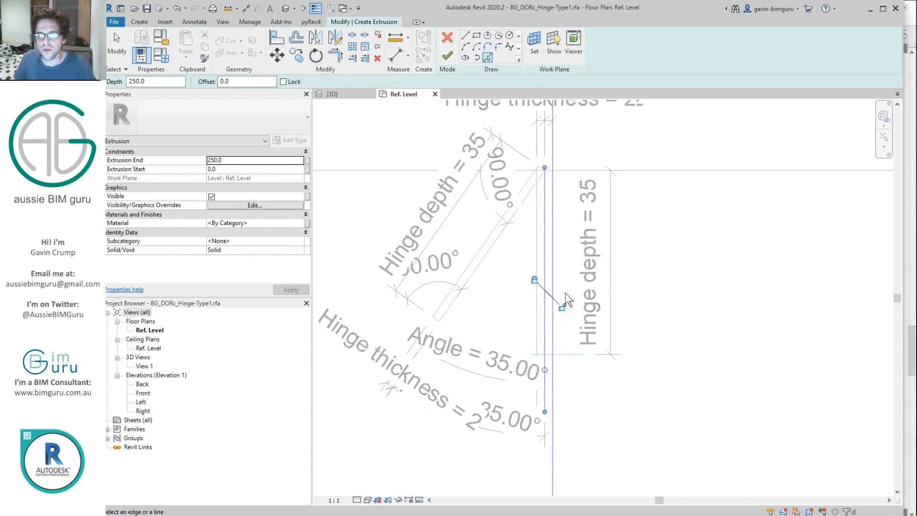
{"action": "left_click", "coordinate": [572, 354]}
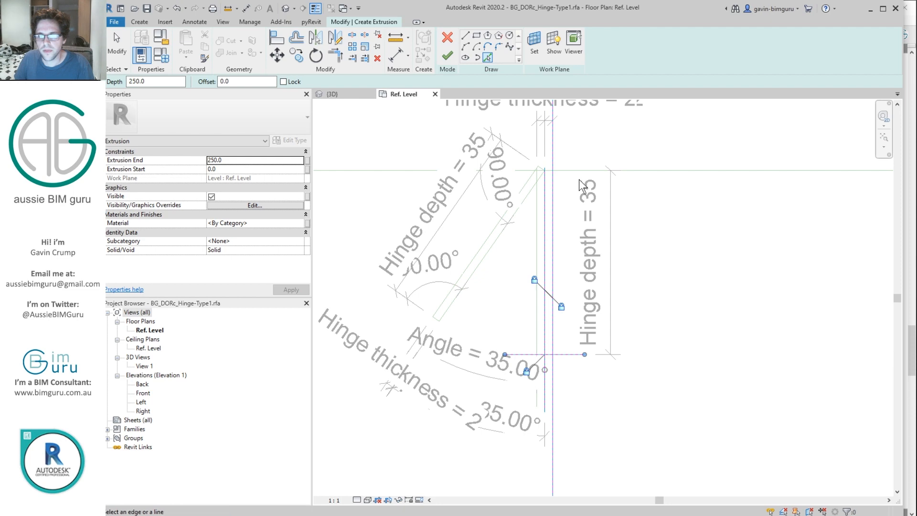
{"action": "left_click", "coordinate": [605, 170]}
Step: Trim the sketch lines into corners, finish the 250-deep extrusion, and open the Front elevation
{"action": "key", "text": "t"}
{"action": "key", "text": "r"}
{"action": "scroll", "coordinate": [553, 174], "scroll_direction": "up", "scroll_amount": 4}
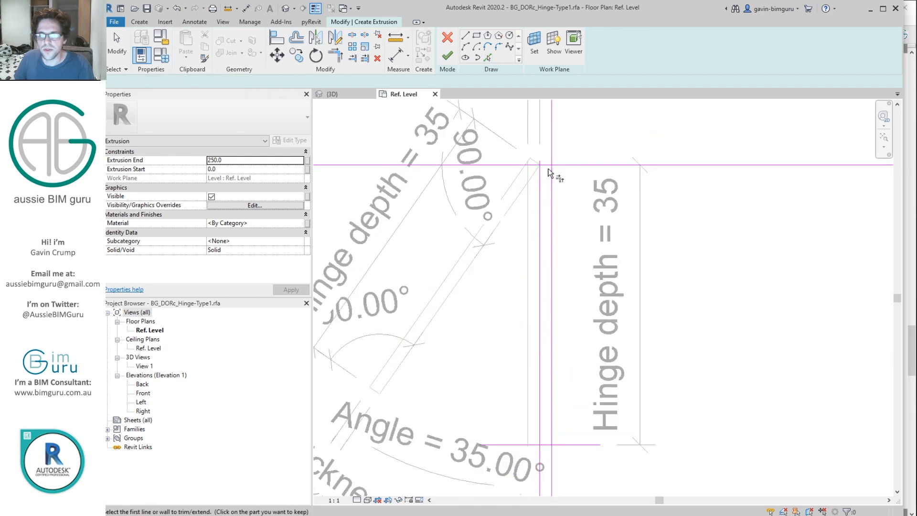
{"action": "scroll", "coordinate": [539, 184], "scroll_direction": "down", "scroll_amount": 3}
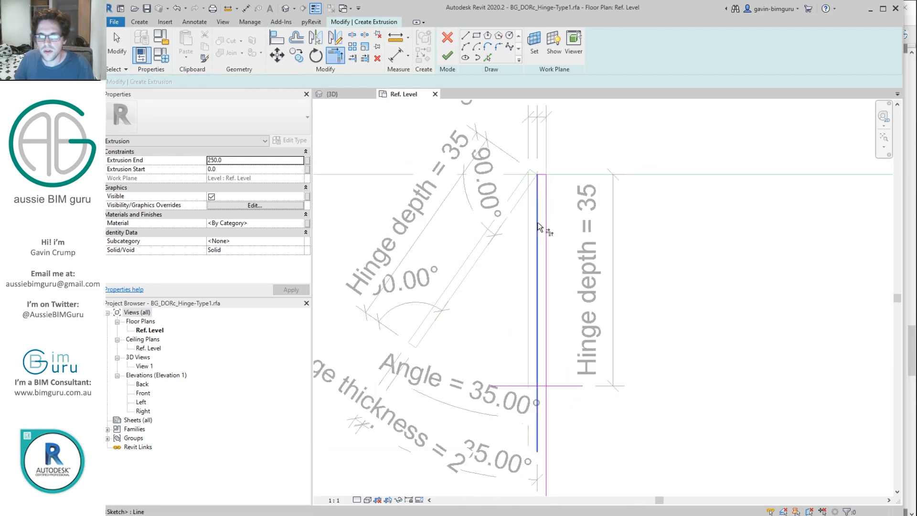
{"action": "scroll", "coordinate": [544, 397], "scroll_direction": "up", "scroll_amount": 3}
{"action": "left_click", "coordinate": [447, 56]}
{"action": "left_click", "coordinate": [143, 394]}
{"action": "double_click", "coordinate": [142, 393]}
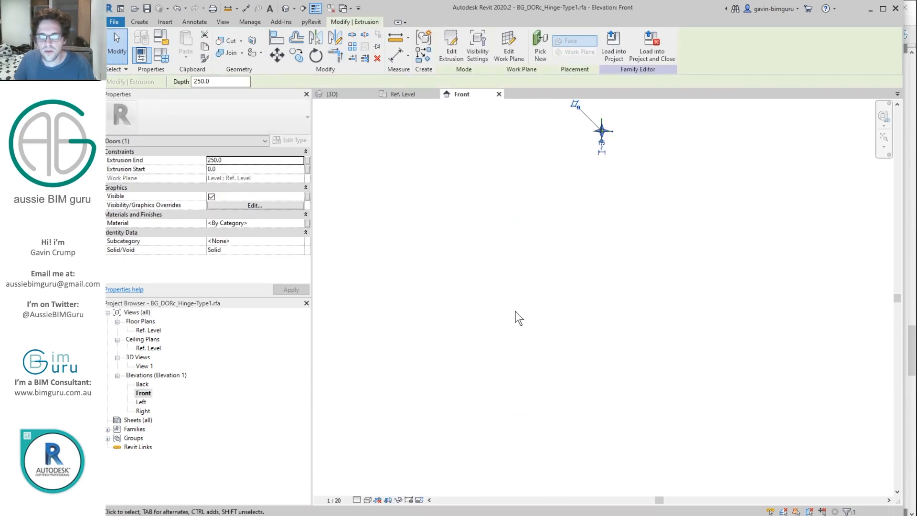
Step: Draw a short horizontal reference plane above the level line
{"action": "scroll", "coordinate": [575, 158], "scroll_direction": "up", "scroll_amount": 4}
{"action": "scroll", "coordinate": [557, 157], "scroll_direction": "up", "scroll_amount": 3}
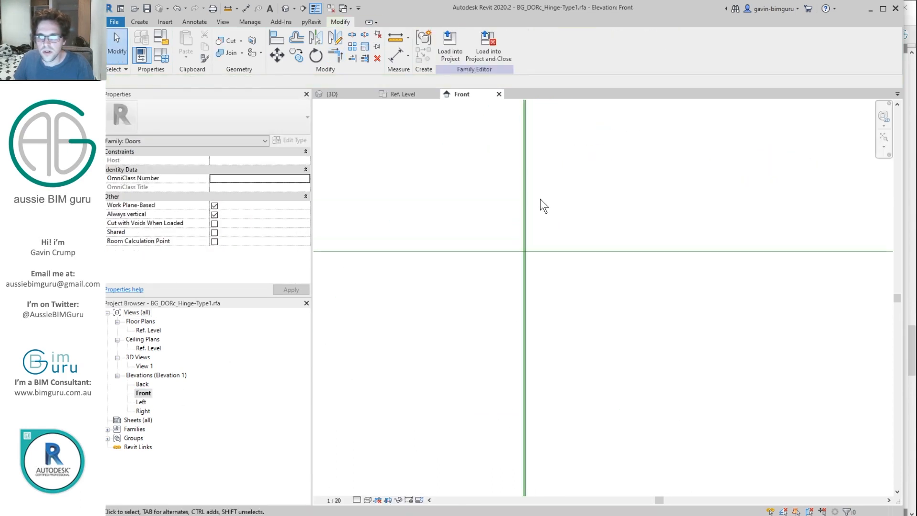
{"action": "key", "text": "r"}
{"action": "key", "text": "p"}
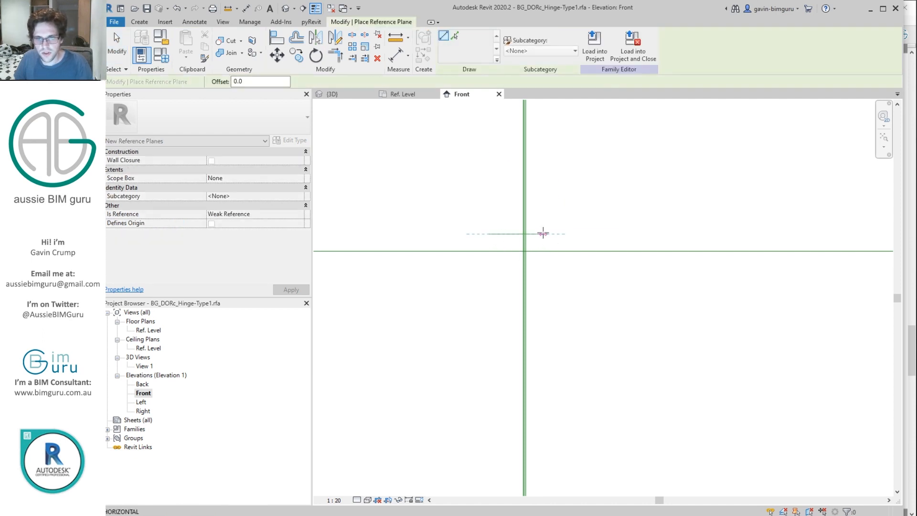
{"action": "left_click", "coordinate": [568, 233]}
{"action": "key", "text": "Escape"}
{"action": "key", "text": "Escape"}
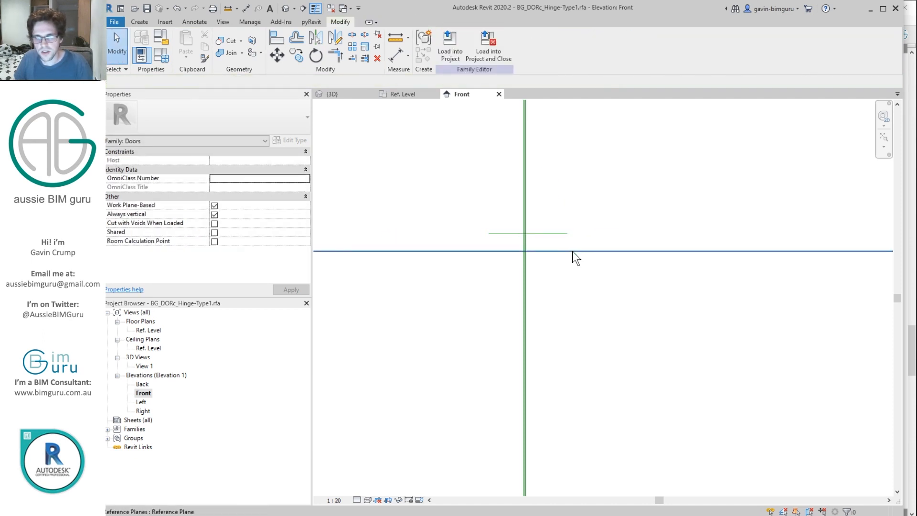
Step: Make the plane along the level the Center (Elevation) reference and name it
{"action": "left_click", "coordinate": [573, 253]}
{"action": "scroll", "coordinate": [534, 259], "scroll_direction": "down", "scroll_amount": 2}
{"action": "left_click", "coordinate": [300, 223]}
{"action": "scroll", "coordinate": [258, 255], "scroll_direction": "down", "scroll_amount": 2}
{"action": "left_click", "coordinate": [245, 262]}
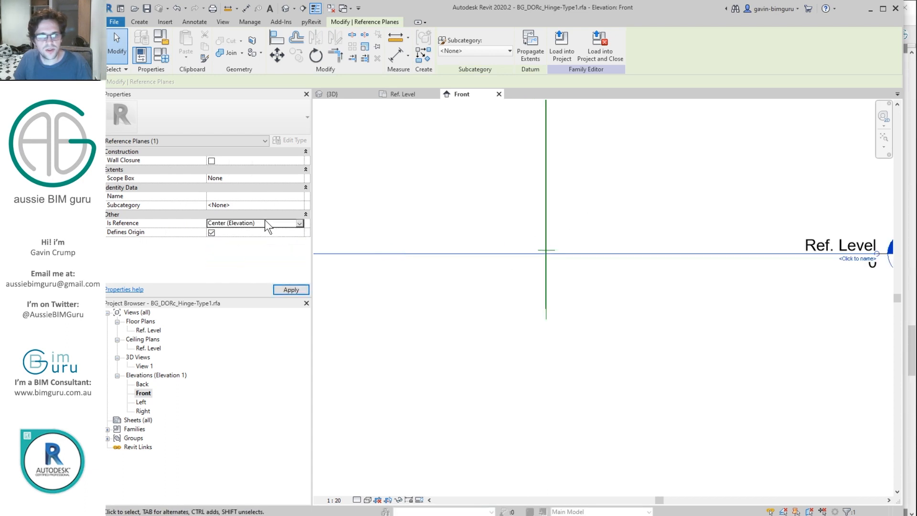
{"action": "left_click", "coordinate": [256, 195]}
{"action": "type", "text": "Center (Elevation)"}
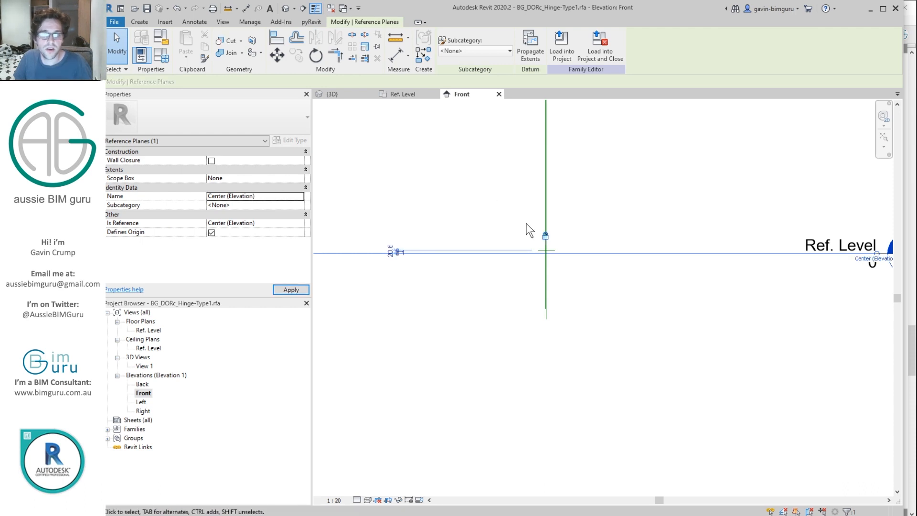
{"action": "scroll", "coordinate": [549, 249], "scroll_direction": "up", "scroll_amount": 3}
Step: Set the short plane's Is Reference to Top
{"action": "left_click", "coordinate": [558, 282]}
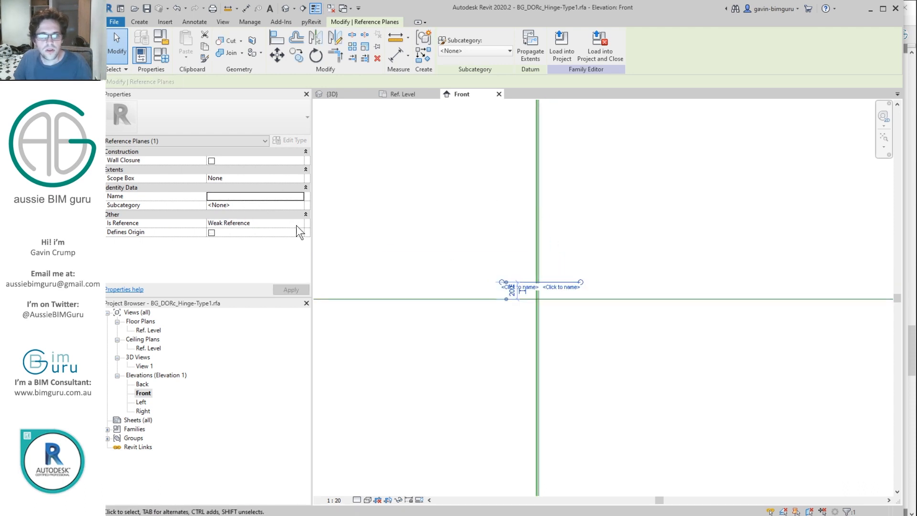
{"action": "left_click", "coordinate": [300, 224]}
{"action": "left_click", "coordinate": [300, 223]}
{"action": "left_click", "coordinate": [227, 269]}
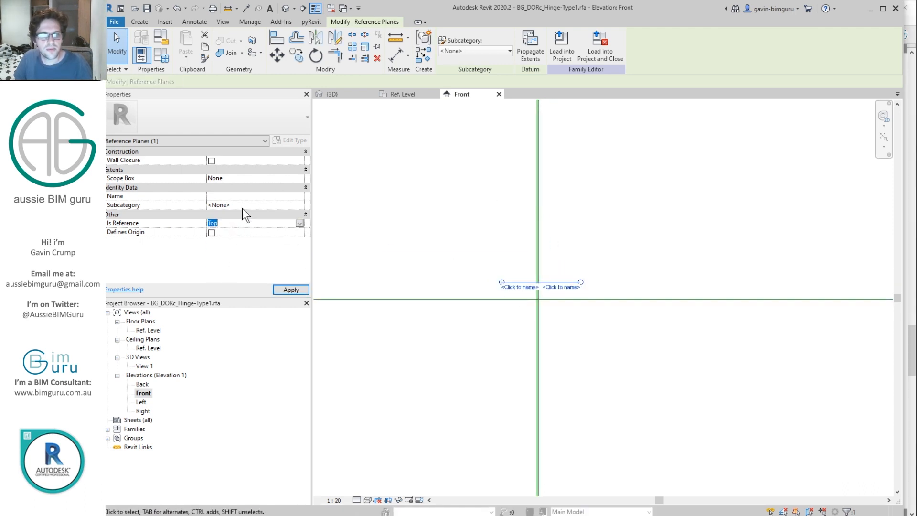
Step: Mirror a copy of the Top plane across the centre line and set it as Bottom
{"action": "left_click", "coordinate": [335, 39]}
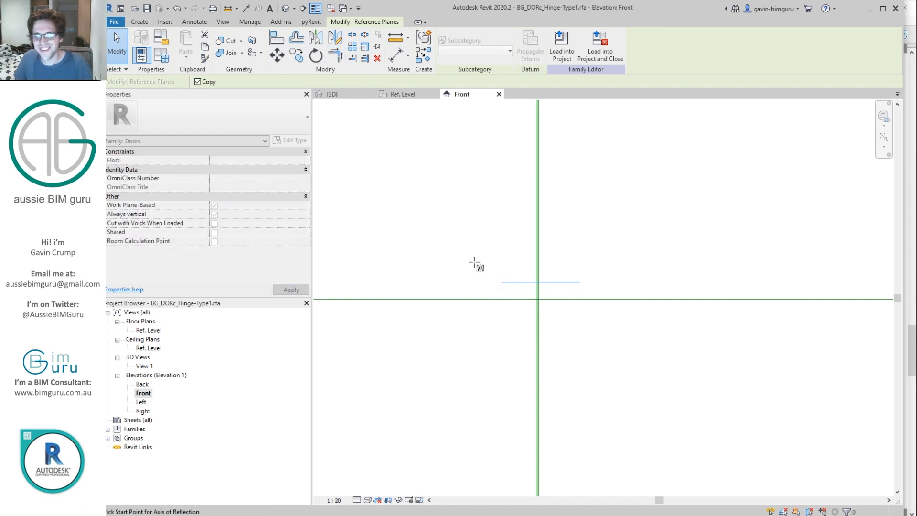
{"action": "left_click", "coordinate": [498, 300]}
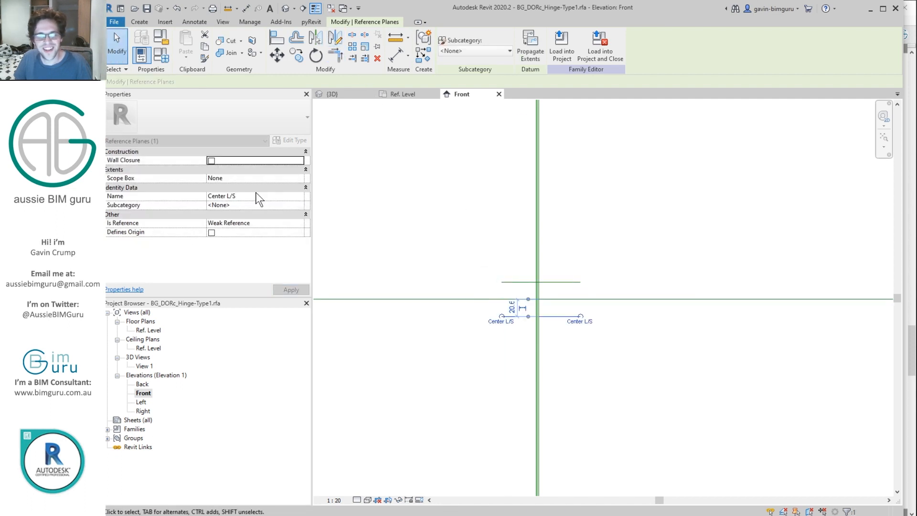
{"action": "left_click", "coordinate": [301, 224]}
{"action": "scroll", "coordinate": [228, 267], "scroll_direction": "down", "scroll_amount": 2}
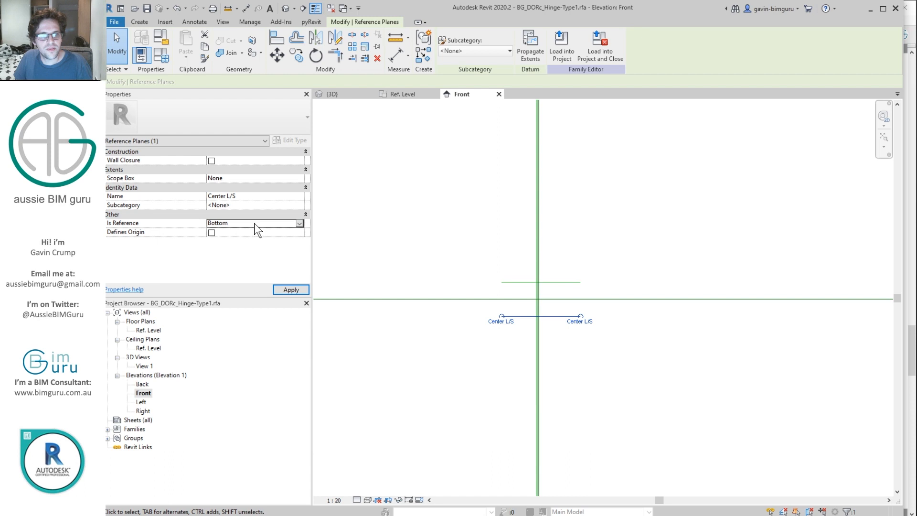
{"action": "left_click", "coordinate": [415, 256]}
{"action": "scroll", "coordinate": [537, 285], "scroll_direction": "up", "scroll_amount": 2}
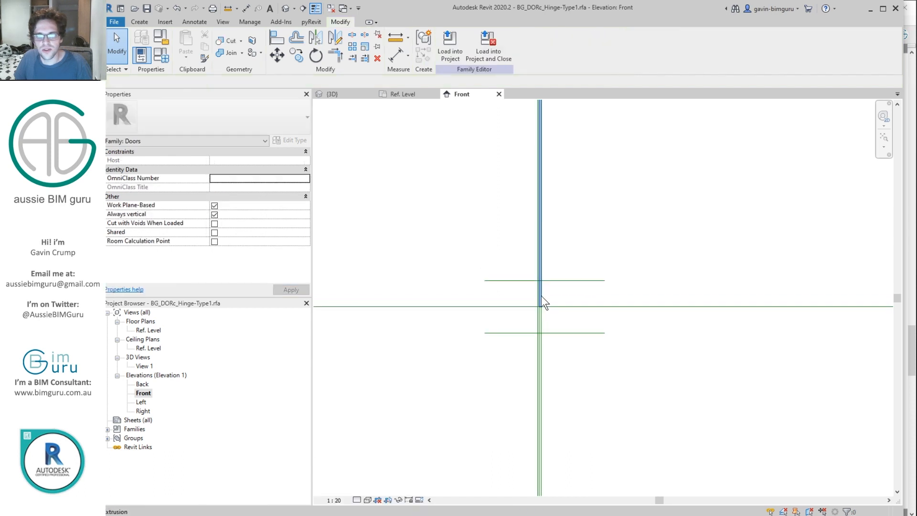
Step: Align both ends of the pin extrusion to the Top and Bottom planes and lock them
{"action": "left_click", "coordinate": [541, 296]}
{"action": "scroll", "coordinate": [549, 215], "scroll_direction": "down", "scroll_amount": 1}
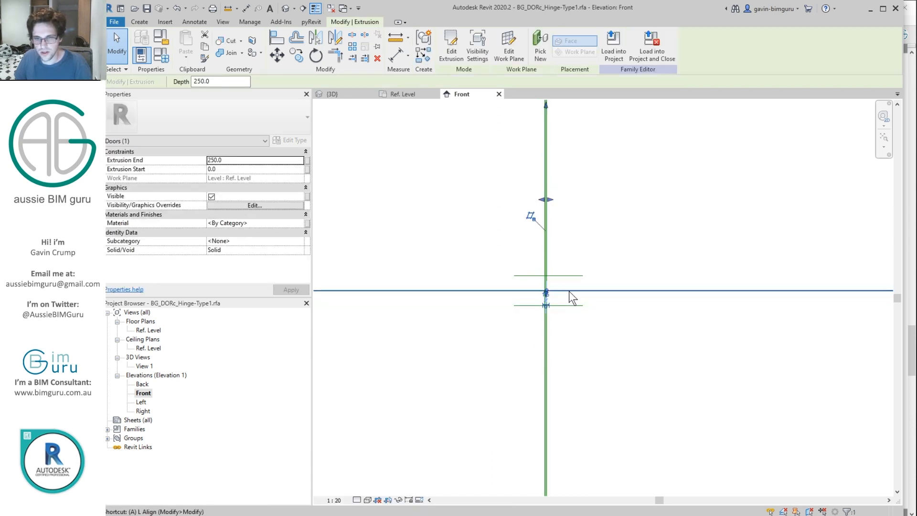
{"action": "key", "text": "a"}
{"action": "key", "text": "l"}
{"action": "left_click", "coordinate": [566, 305]}
{"action": "left_click", "coordinate": [532, 323]}
{"action": "left_click", "coordinate": [564, 276]}
{"action": "middle_click_drag", "start_coordinate": [587, 201], "coordinate": [583, 272]}
{"action": "scroll", "coordinate": [575, 258], "scroll_direction": "down", "scroll_amount": 1}
{"action": "left_click", "coordinate": [546, 191]}
{"action": "left_click", "coordinate": [565, 315]}
{"action": "scroll", "coordinate": [556, 365], "scroll_direction": "up", "scroll_amount": 3}
{"action": "key", "text": "Escape"}
Step: Check the extrusion's extents and start an aligned dimension between the Top and Bottom planes
{"action": "left_click", "coordinate": [534, 310]}
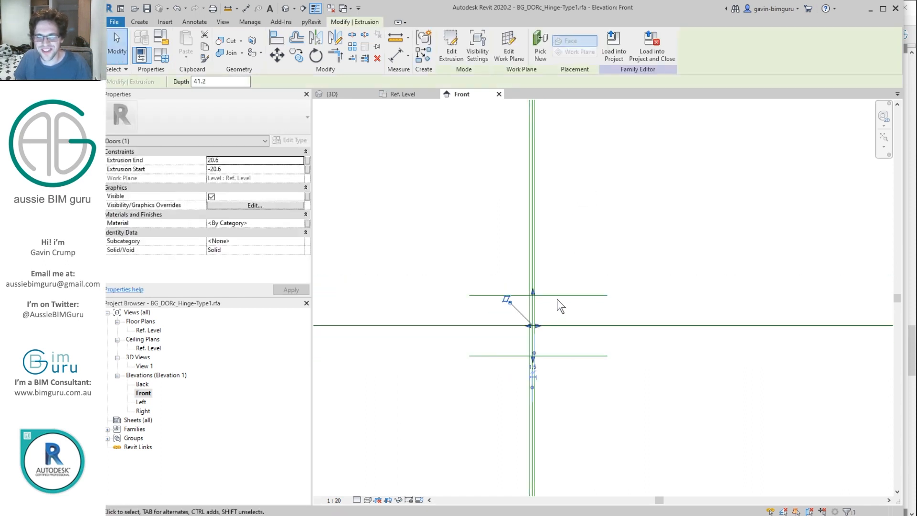
{"action": "left_click", "coordinate": [568, 308]}
{"action": "key", "text": "d"}
{"action": "key", "text": "i"}
{"action": "left_click", "coordinate": [563, 295]}
{"action": "left_click", "coordinate": [580, 356]}
{"action": "scroll", "coordinate": [442, 247], "scroll_direction": "down", "scroll_amount": 2}
Step: Make the centring dimension EQ and add an overall dimension between the Top and Bottom planes
{"action": "scroll", "coordinate": [445, 242], "scroll_direction": "down", "scroll_amount": 1}
{"action": "left_click", "coordinate": [377, 241]}
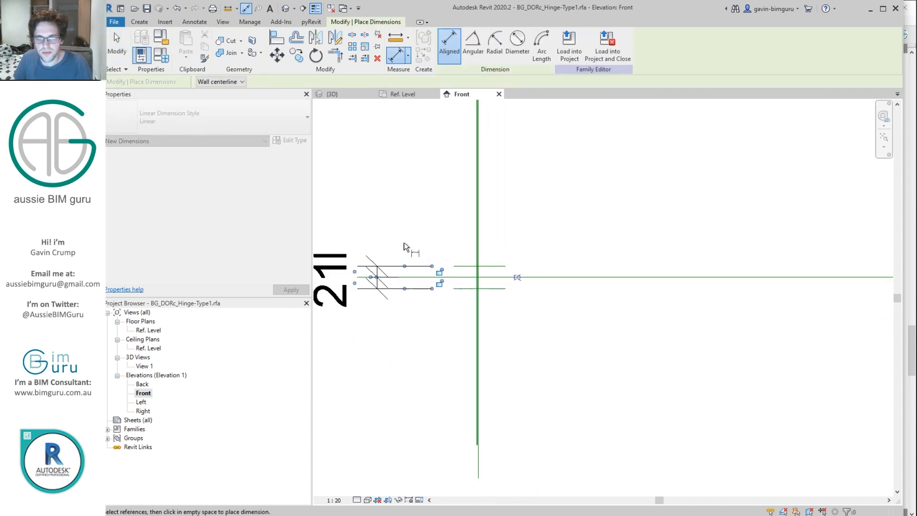
{"action": "left_click", "coordinate": [519, 280]}
{"action": "left_click", "coordinate": [494, 266]}
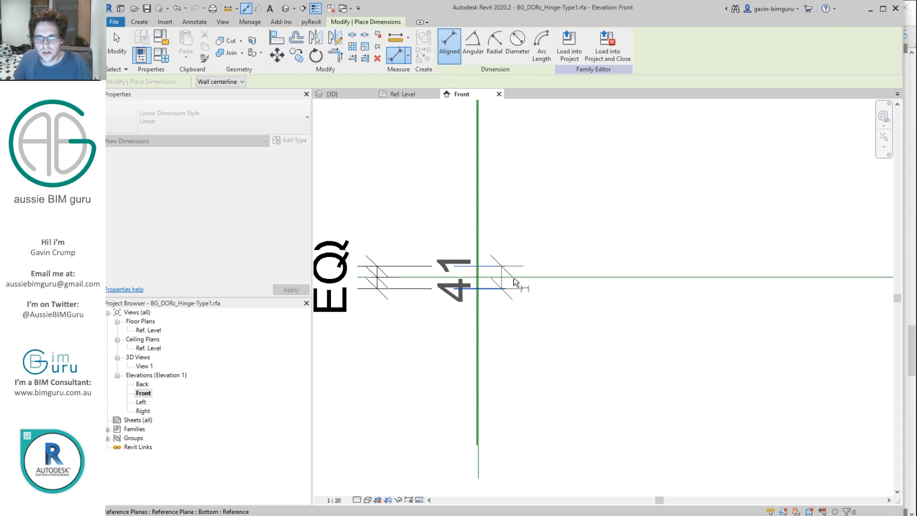
{"action": "left_click", "coordinate": [504, 288]}
{"action": "scroll", "coordinate": [549, 260], "scroll_direction": "down", "scroll_amount": 2}
{"action": "left_click", "coordinate": [394, 266]}
{"action": "key", "text": "Escape"}
Step: Label the overall dimension with the existing Height parameter
{"action": "left_click", "coordinate": [393, 264]}
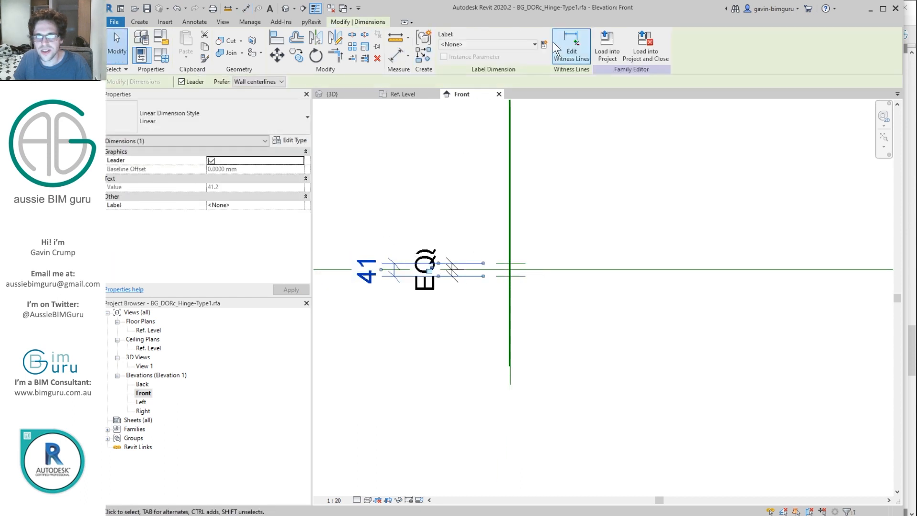
{"action": "left_click", "coordinate": [545, 44]}
{"action": "type", "text": "Height"}
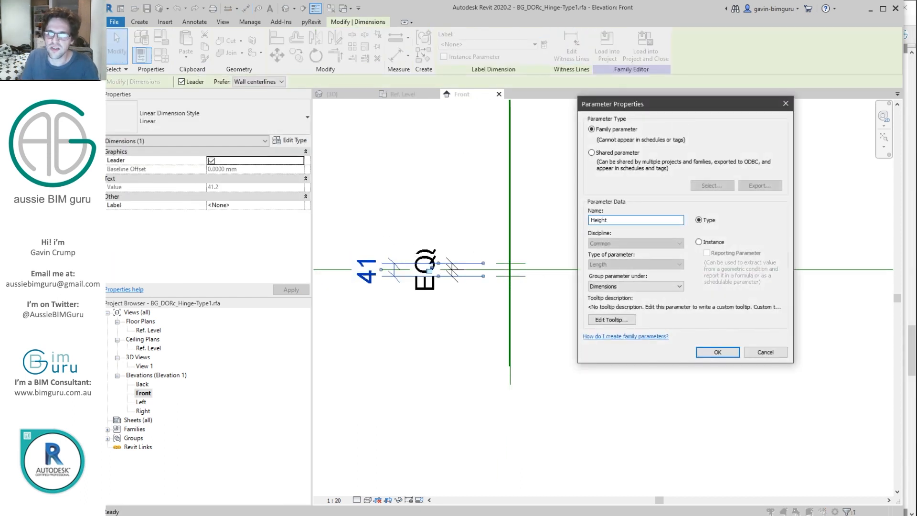
{"action": "key", "text": "Return"}
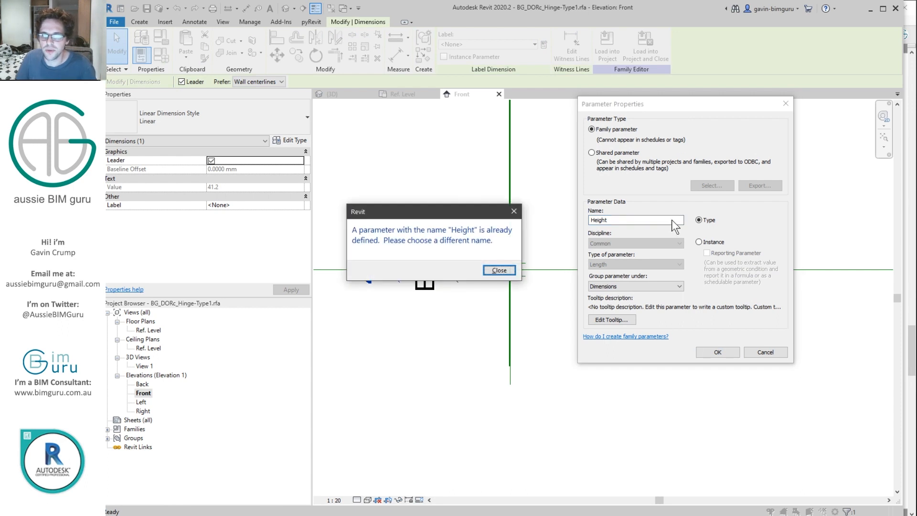
{"action": "key", "text": "Return"}
{"action": "key", "text": "Escape"}
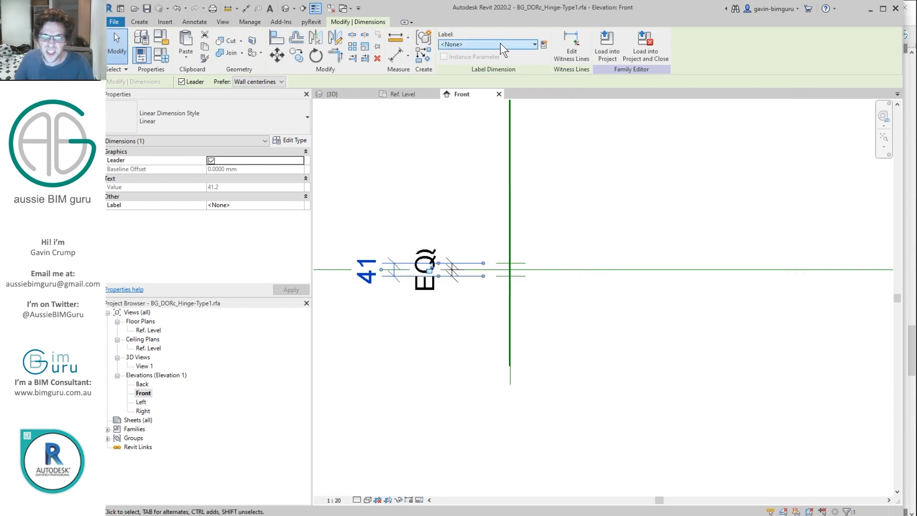
{"action": "left_click", "coordinate": [501, 43]}
{"action": "left_click", "coordinate": [487, 90]}
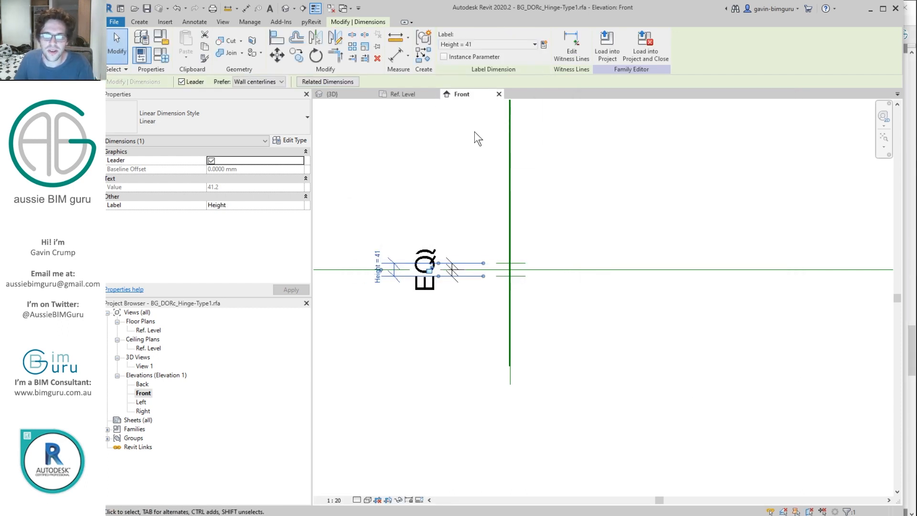
Step: Set Height to 75 in Family Types
{"action": "left_click", "coordinate": [159, 52]}
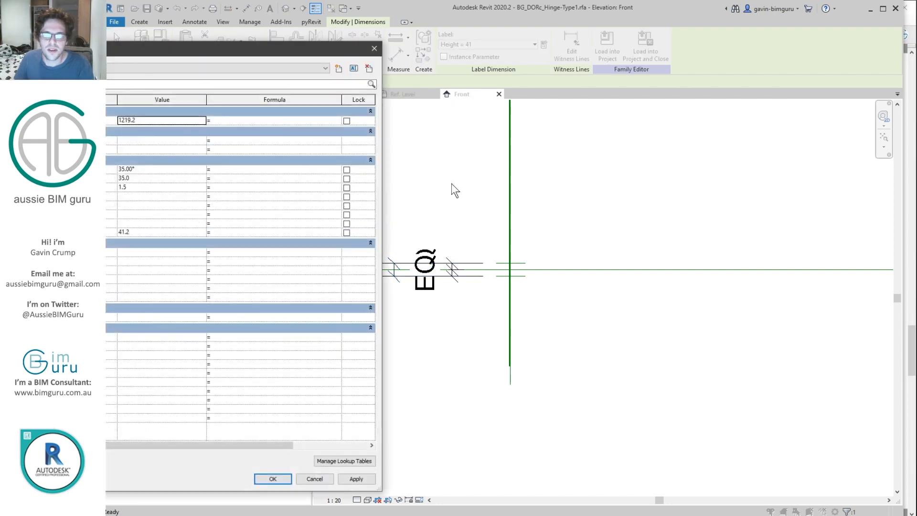
{"action": "left_click", "coordinate": [96, 178]}
{"action": "left_click", "coordinate": [96, 197]}
{"action": "left_click", "coordinate": [101, 232]}
{"action": "left_click", "coordinate": [175, 232]}
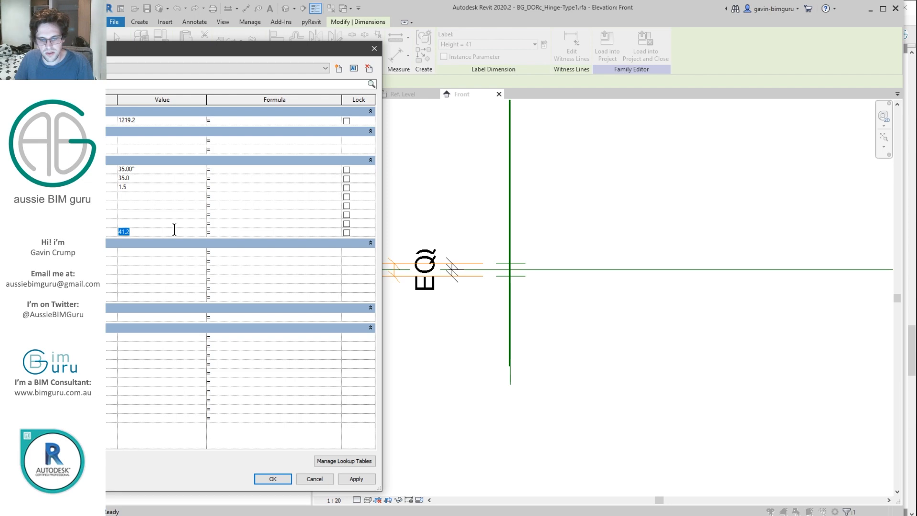
{"action": "type", "text": "75"}
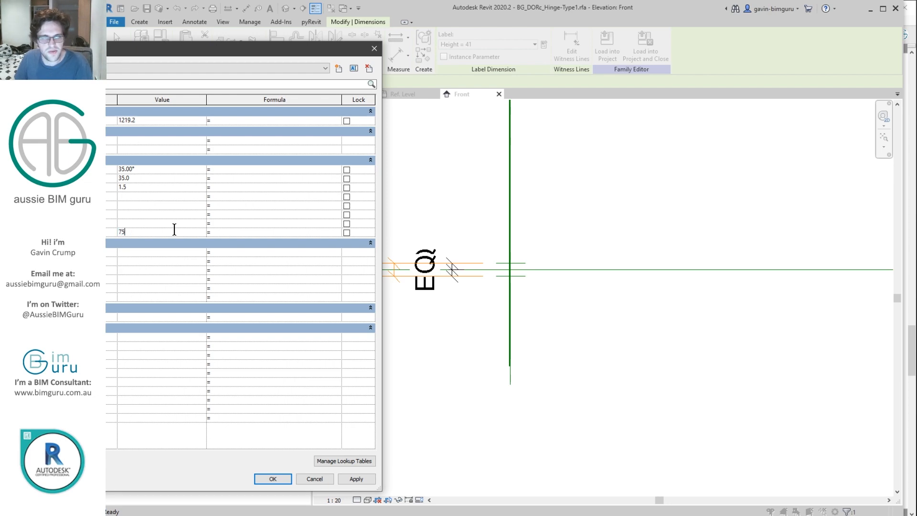
{"action": "left_click", "coordinate": [271, 479]}
Step: Check the 75-deep pin in the 3D view, then return to the Ref. Level plan
{"action": "left_click", "coordinate": [352, 426]}
{"action": "double_click", "coordinate": [145, 366]}
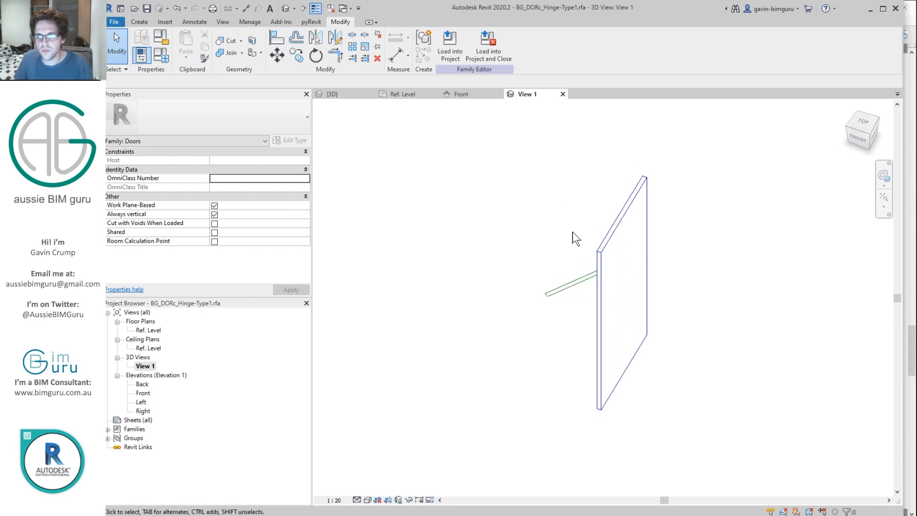
{"action": "left_click", "coordinate": [600, 263]}
{"action": "double_click", "coordinate": [148, 331]}
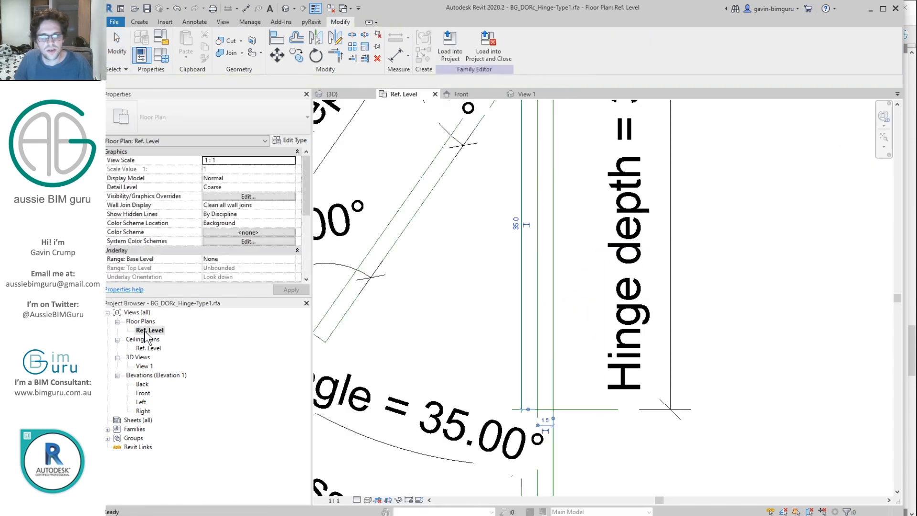
{"action": "scroll", "coordinate": [554, 210], "scroll_direction": "down", "scroll_amount": 5}
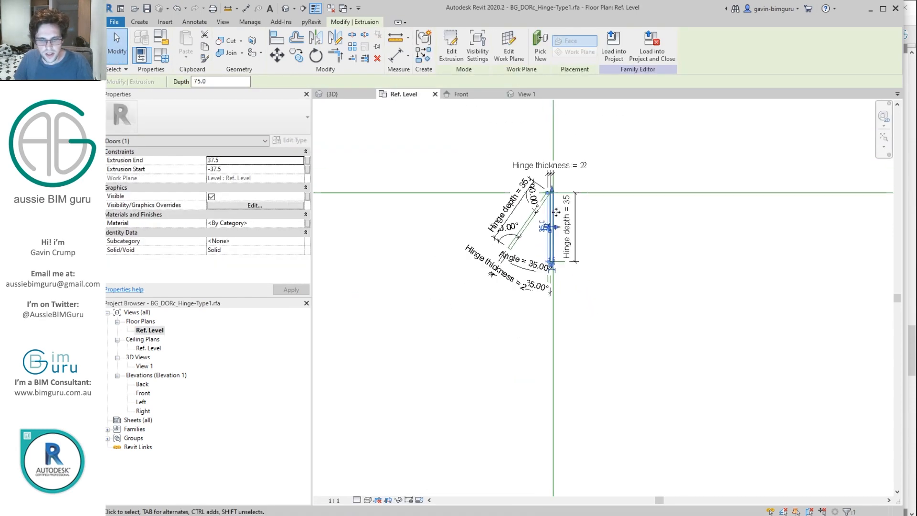
Step: Associate the pin extrusion's Material with a new type parameter named Finish
{"action": "left_click", "coordinate": [307, 222]}
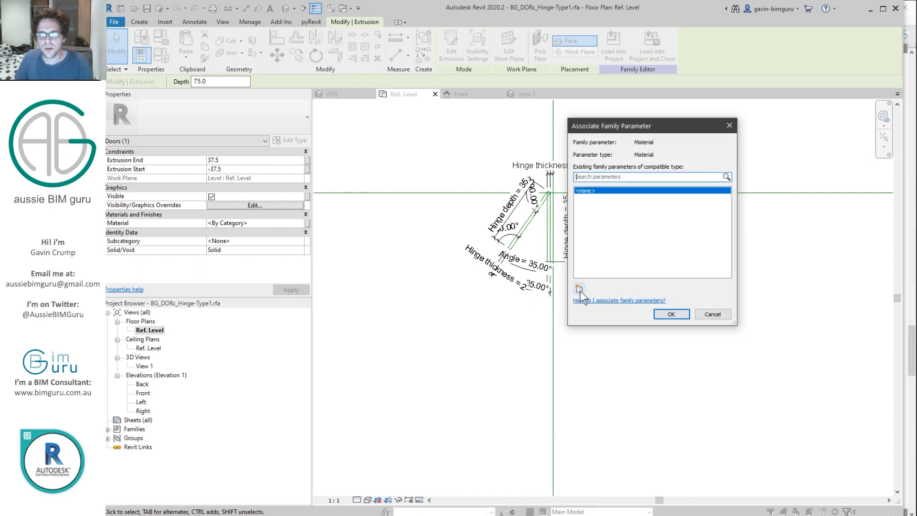
{"action": "left_click", "coordinate": [579, 289]}
{"action": "type", "text": "Finish"}
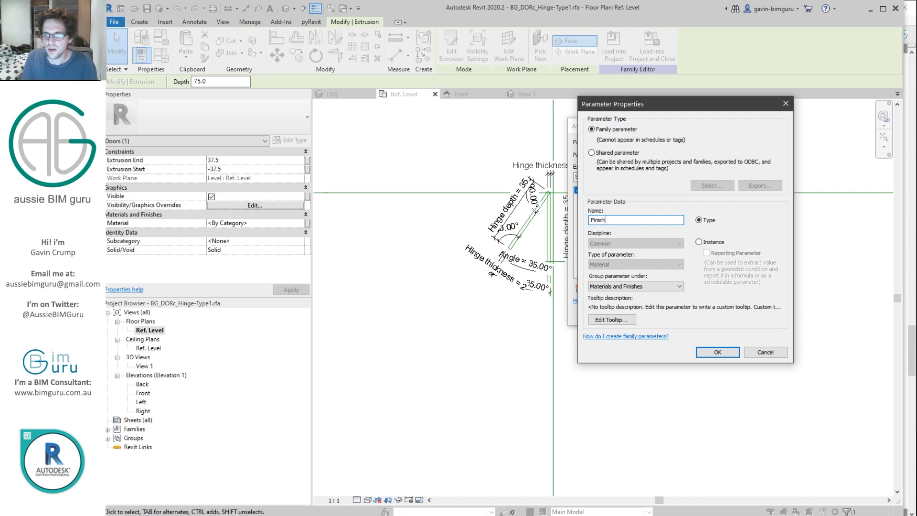
{"action": "key", "text": "Return"}
{"action": "left_click", "coordinate": [666, 311]}
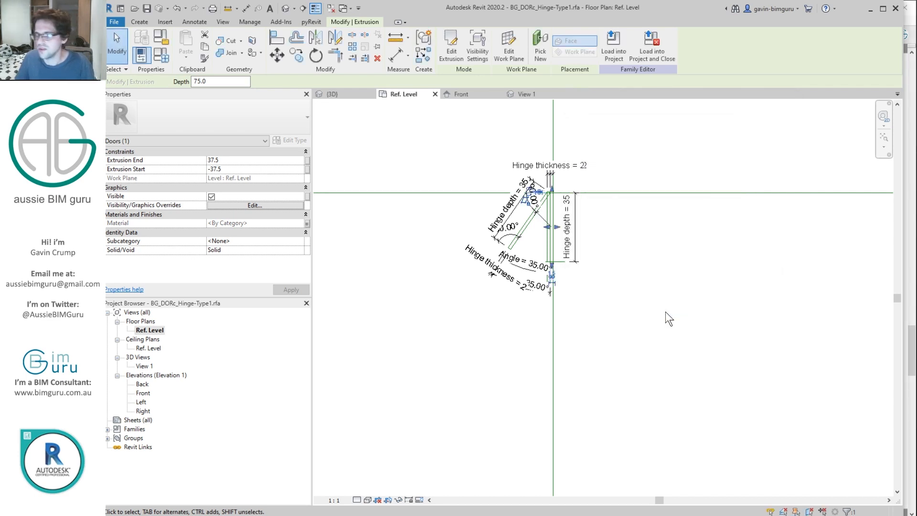
{"action": "left_click", "coordinate": [250, 22]}
Step: Create a new Hinges subcategory under Doors in Object Styles and close the dialog
{"action": "left_click", "coordinate": [174, 44]}
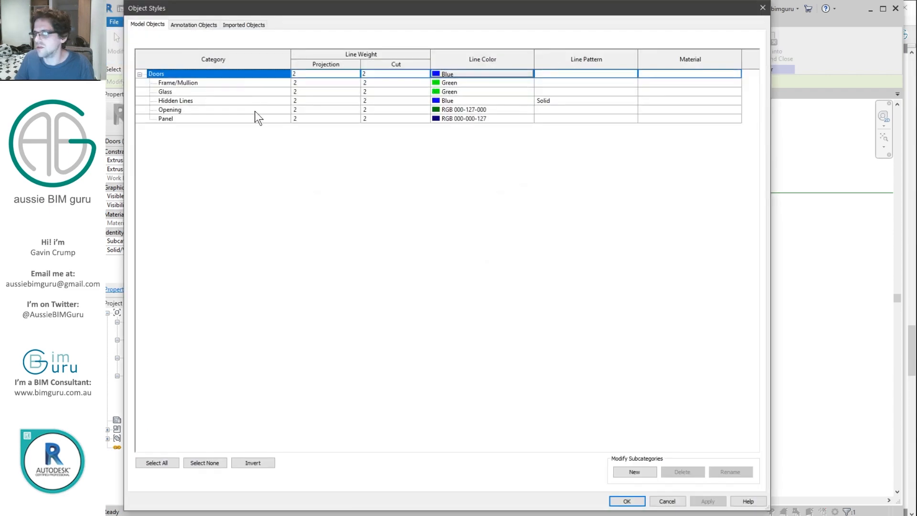
{"action": "left_click", "coordinate": [211, 91]}
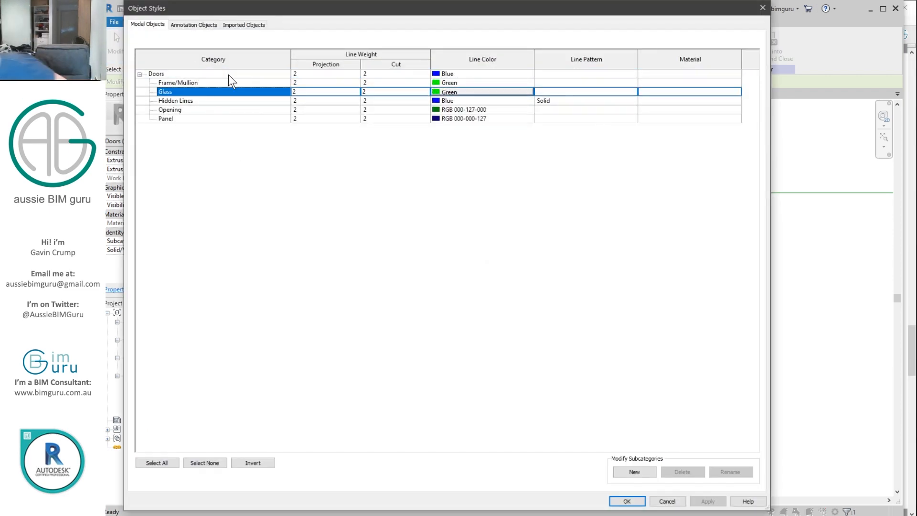
{"action": "left_click", "coordinate": [228, 75]}
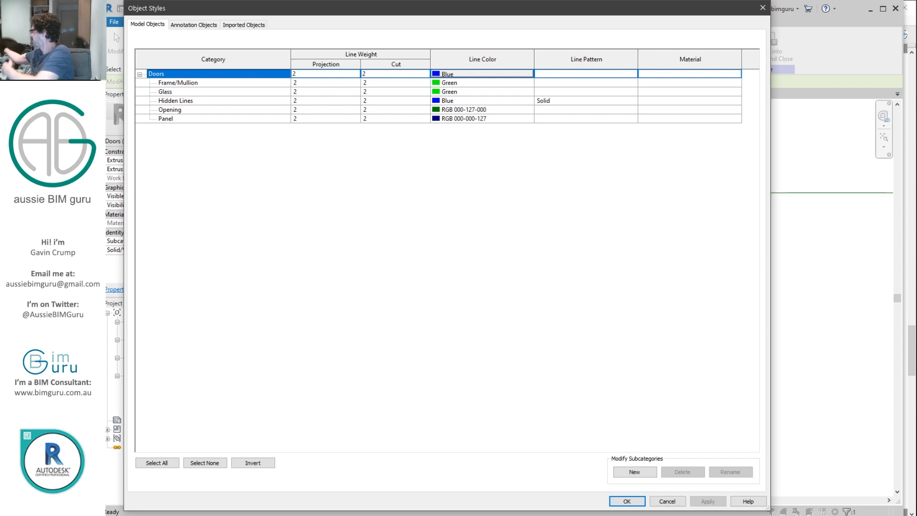
{"action": "left_click", "coordinate": [233, 92]}
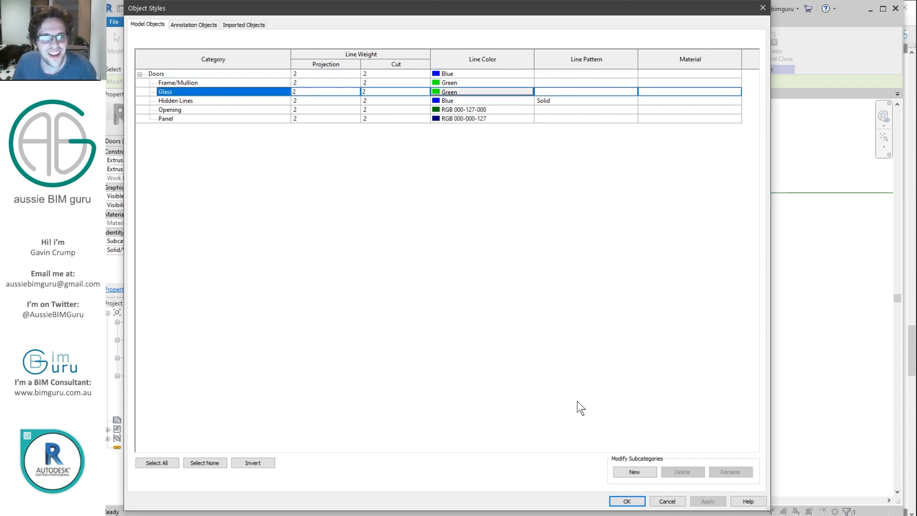
{"action": "left_click", "coordinate": [641, 474]}
{"action": "type", "text": "Hinges"}
{"action": "key", "text": "Return"}
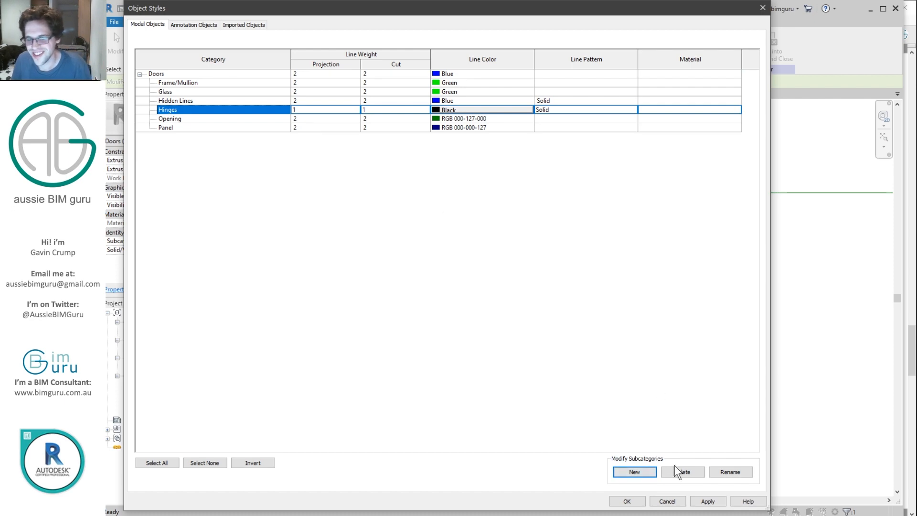
{"action": "left_click", "coordinate": [627, 501]}
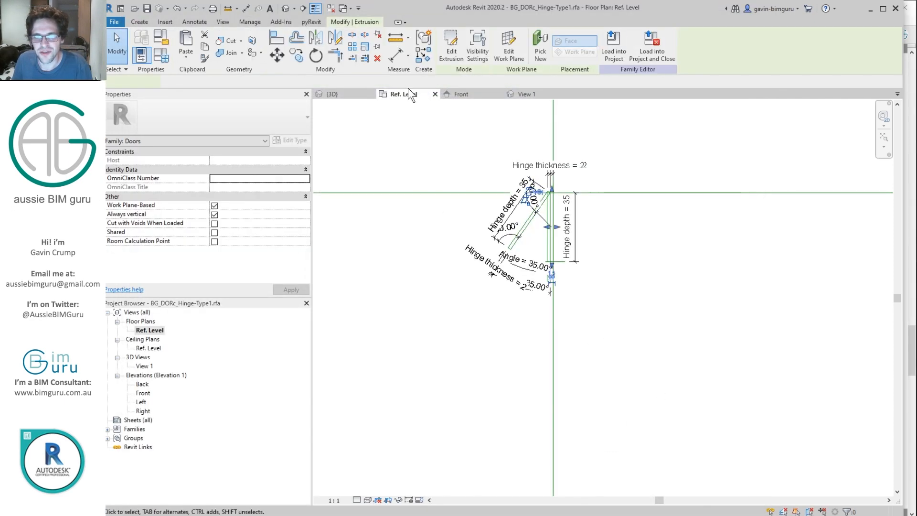
Step: Assign the pin extrusion to the Hinges subcategory and copy it to the right
{"action": "left_click", "coordinate": [299, 241]}
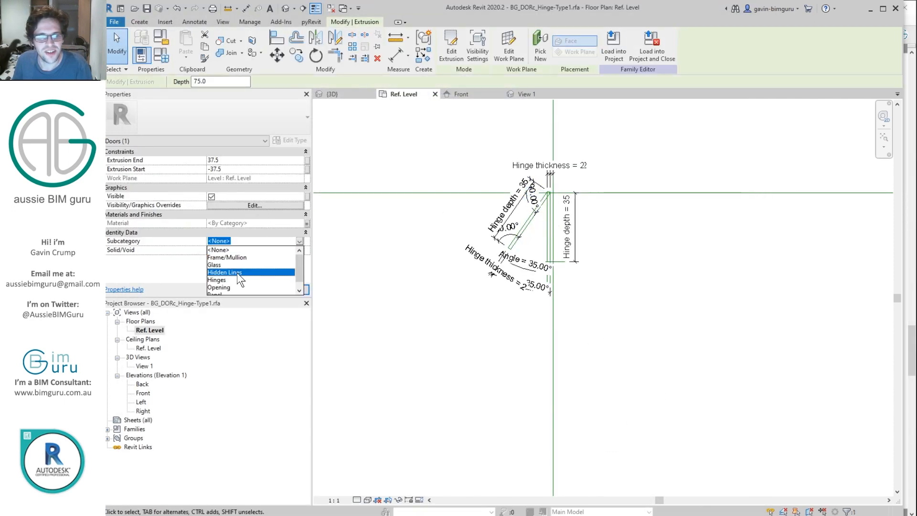
{"action": "left_click", "coordinate": [237, 280]}
{"action": "scroll", "coordinate": [567, 213], "scroll_direction": "up", "scroll_amount": 1}
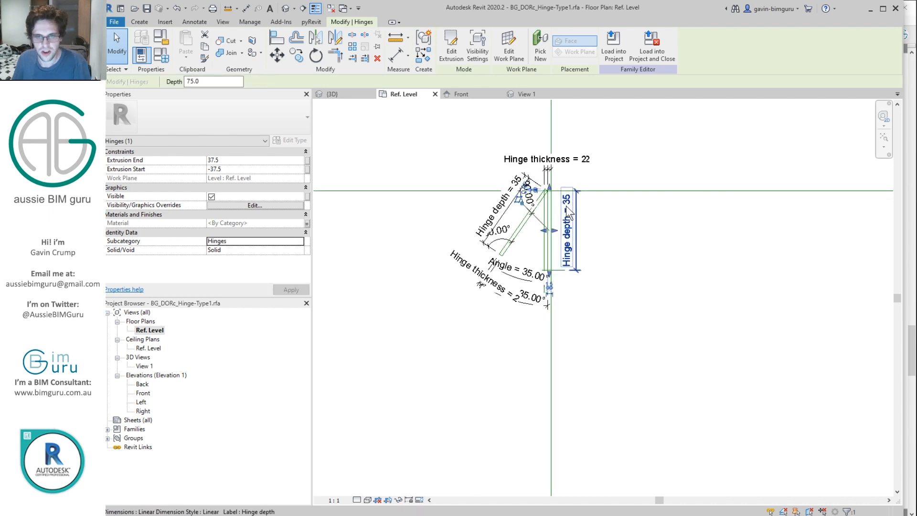
{"action": "key", "text": "c"}
{"action": "key", "text": "o"}
{"action": "left_click", "coordinate": [547, 213]}
{"action": "left_click", "coordinate": [617, 213]}
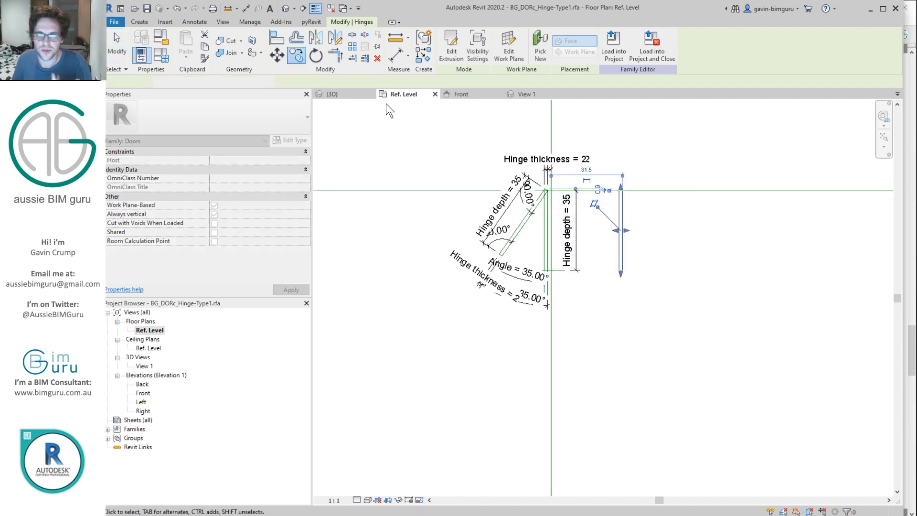
Step: Edit the copy's profile, picking the two parallel angled leaf reference lines as edges
{"action": "left_click", "coordinate": [460, 43]}
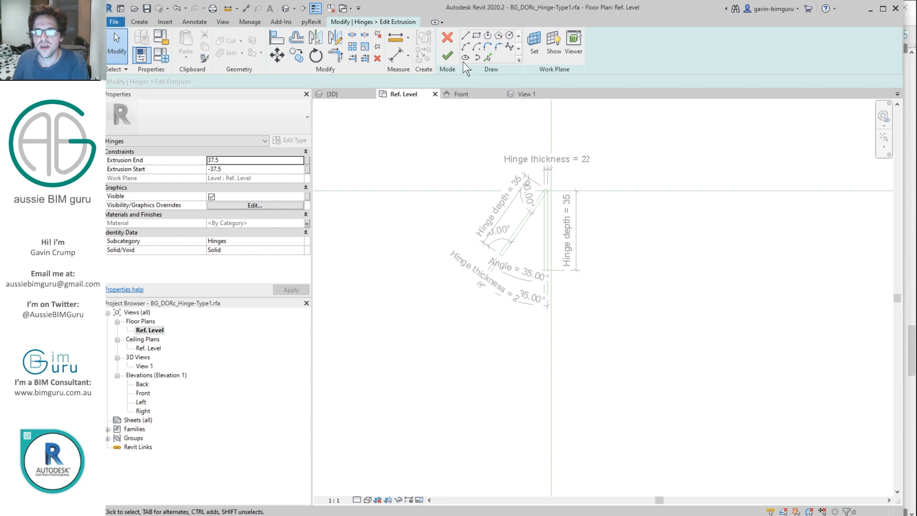
{"action": "left_click", "coordinate": [487, 57]}
{"action": "scroll", "coordinate": [540, 240], "scroll_direction": "up", "scroll_amount": 3}
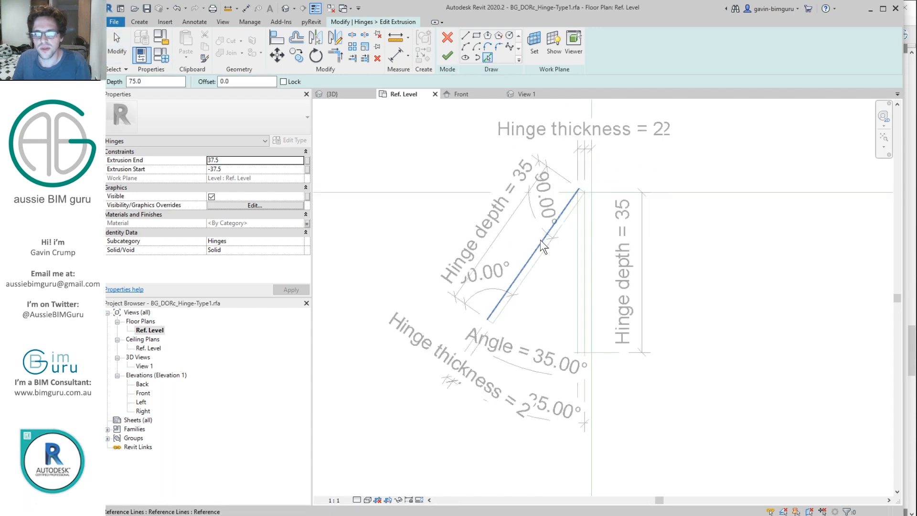
{"action": "left_click", "coordinate": [538, 234]}
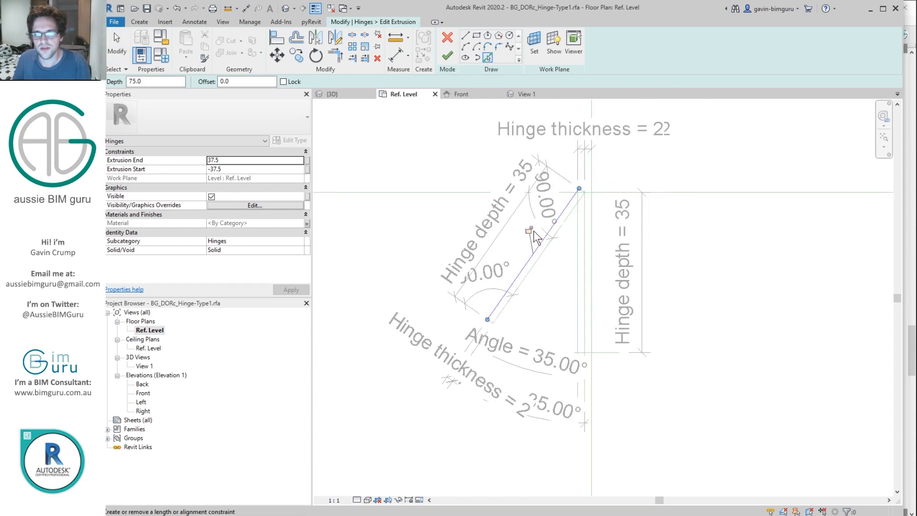
{"action": "left_click", "coordinate": [548, 249]}
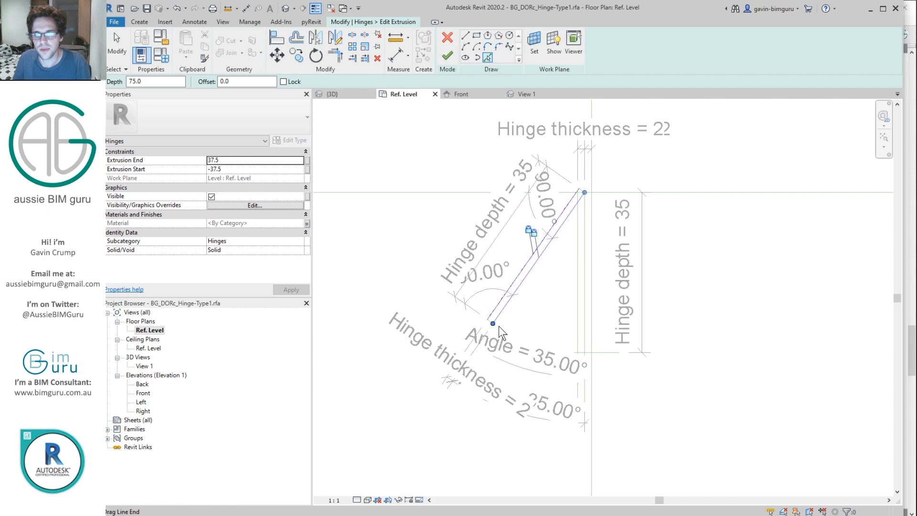
{"action": "scroll", "coordinate": [499, 326], "scroll_direction": "up", "scroll_amount": 3}
Step: Close the leaf outline with locked end lines, finish the extrusion, and open the Front elevation
{"action": "left_click", "coordinate": [479, 313]}
{"action": "left_click", "coordinate": [455, 324]}
{"action": "scroll", "coordinate": [466, 330], "scroll_direction": "down", "scroll_amount": 2}
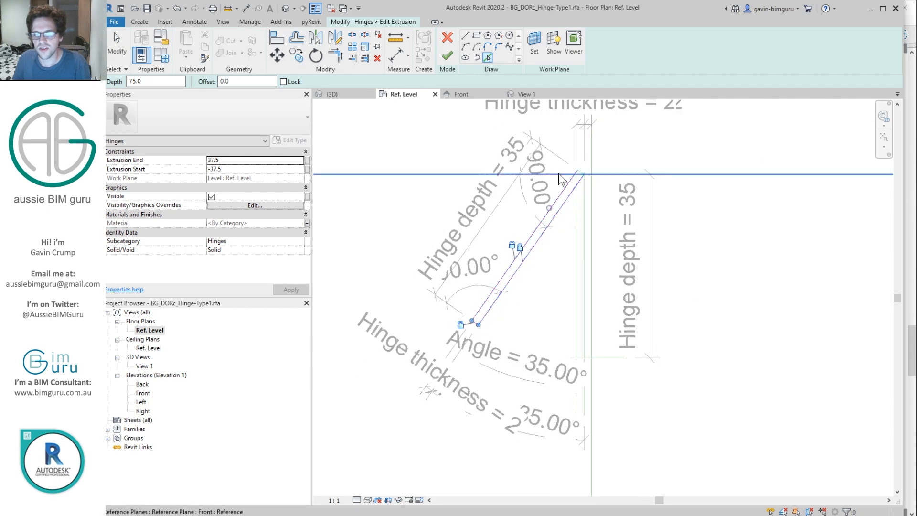
{"action": "scroll", "coordinate": [574, 168], "scroll_direction": "up", "scroll_amount": 3}
{"action": "left_click", "coordinate": [597, 173]}
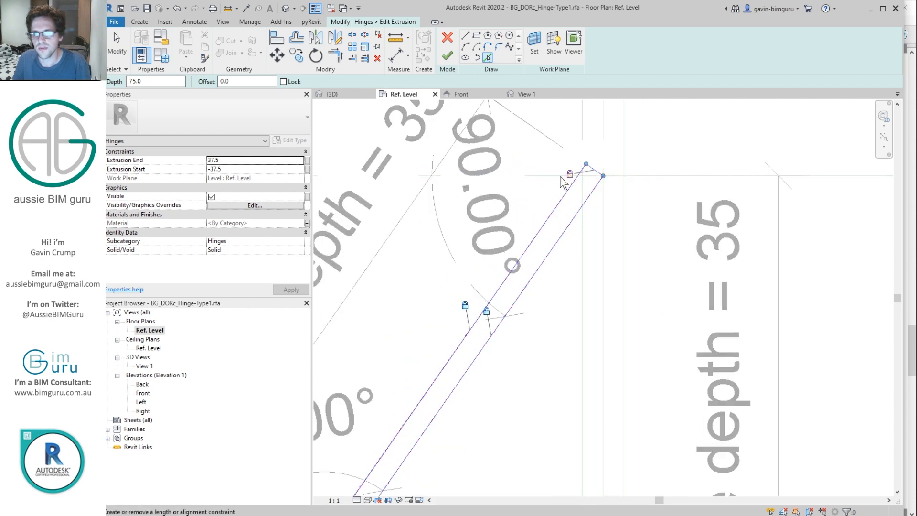
{"action": "left_click", "coordinate": [447, 56]}
{"action": "double_click", "coordinate": [143, 392]}
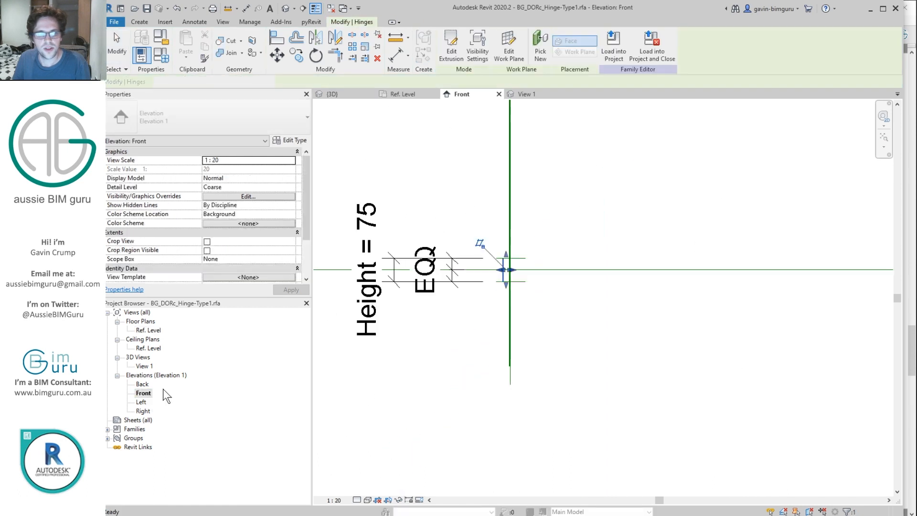
Step: Pull in the leaf's extents and align its top and bottom edges to the height reference planes
{"action": "scroll", "coordinate": [515, 279], "scroll_direction": "up", "scroll_amount": 3}
{"action": "left_click_drag", "start_coordinate": [503, 293], "coordinate": [502, 271]}
{"action": "left_click_drag", "start_coordinate": [501, 161], "coordinate": [501, 177]}
{"action": "key", "text": "Escape"}
{"action": "key", "text": "a"}
{"action": "key", "text": "l"}
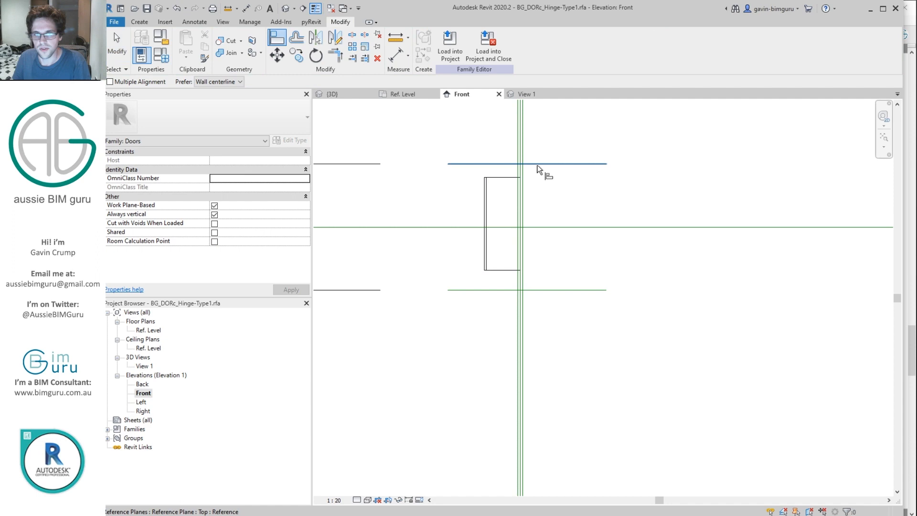
{"action": "left_click", "coordinate": [512, 178]}
{"action": "left_click", "coordinate": [557, 289]}
{"action": "left_click", "coordinate": [511, 270]}
Step: Select the hinge leaf in the Ref. Level plan and reopen its extrusion sketch
{"action": "double_click", "coordinate": [146, 330]}
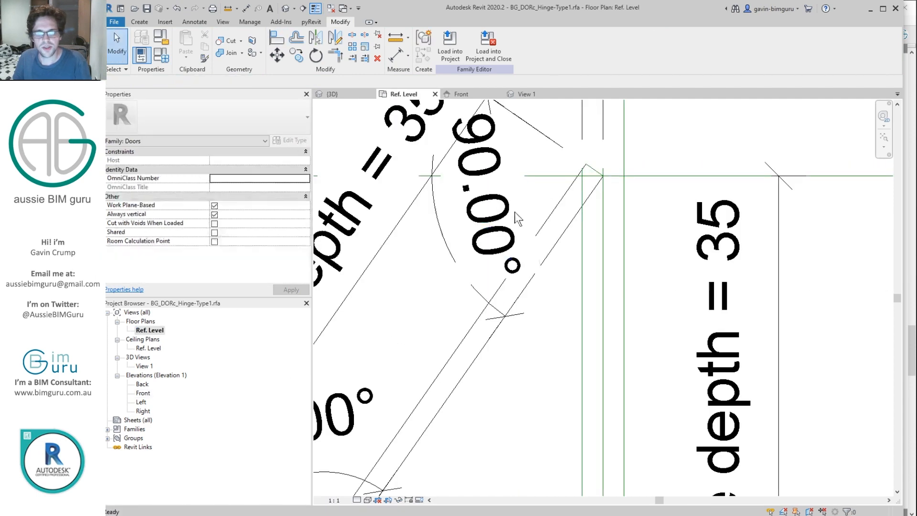
{"action": "left_click", "coordinate": [575, 187]}
{"action": "scroll", "coordinate": [574, 187], "scroll_direction": "down", "scroll_amount": 2}
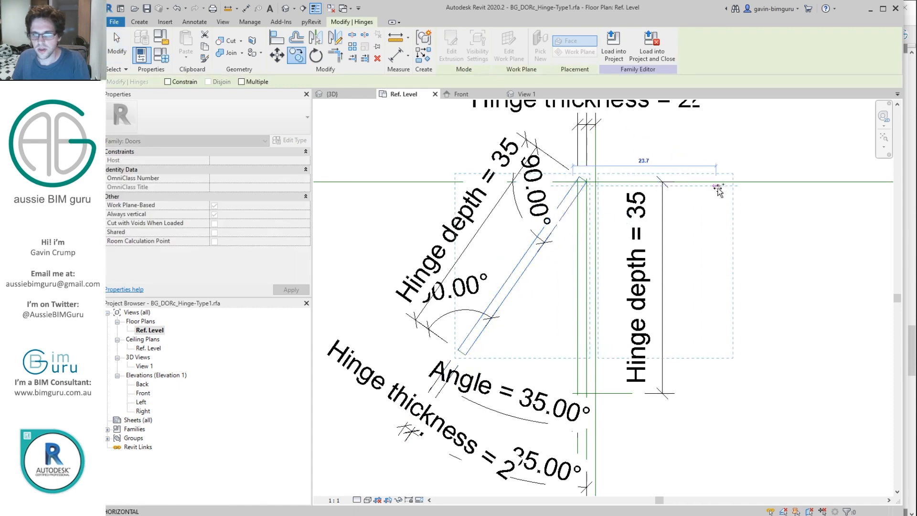
{"action": "left_click", "coordinate": [452, 51]}
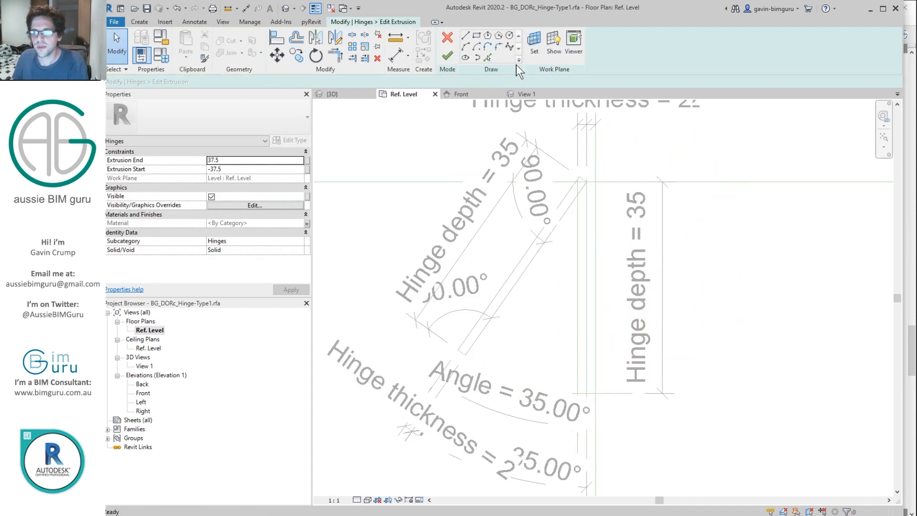
Step: Draw a circle at the leaf's outer corner and label its radius Hinge thickness
{"action": "left_click", "coordinate": [509, 36]}
{"action": "scroll", "coordinate": [563, 206], "scroll_direction": "up", "scroll_amount": 4}
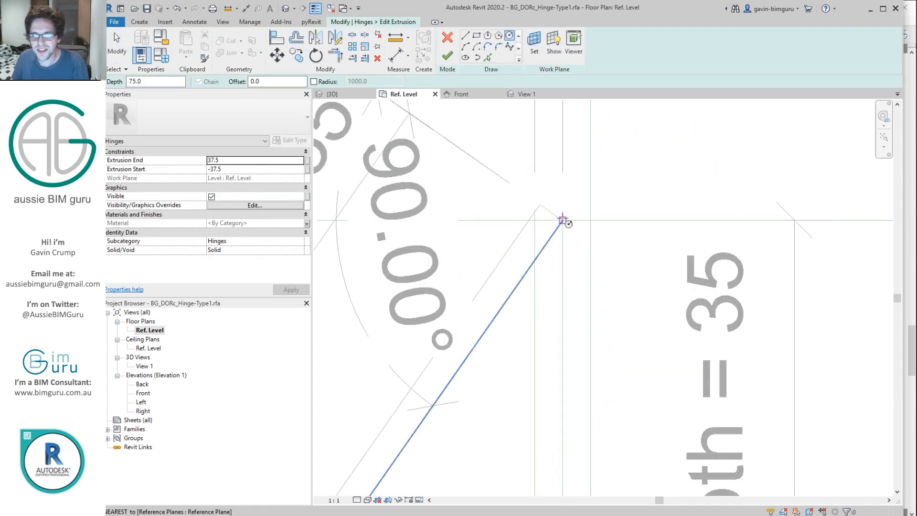
{"action": "left_click", "coordinate": [591, 220]}
{"action": "key", "text": "Escape"}
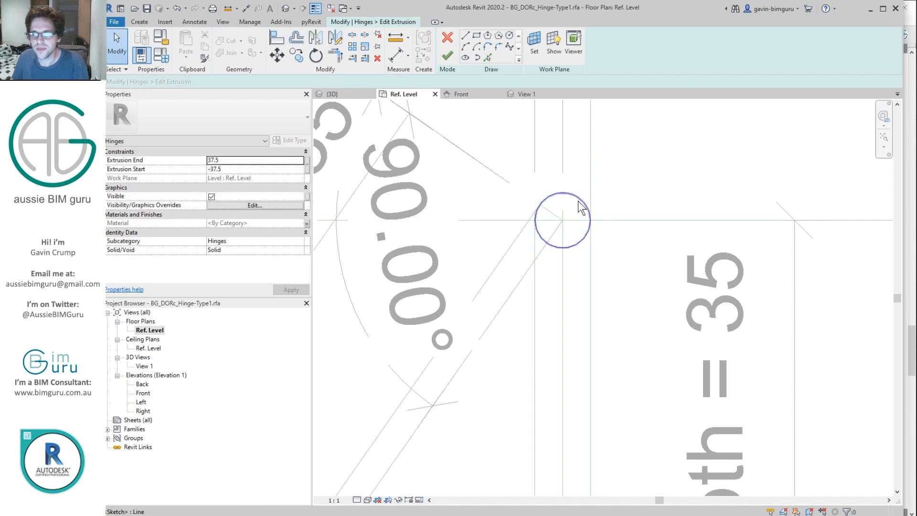
{"action": "left_click", "coordinate": [582, 209]}
{"action": "scroll", "coordinate": [582, 203], "scroll_direction": "up", "scroll_amount": 2}
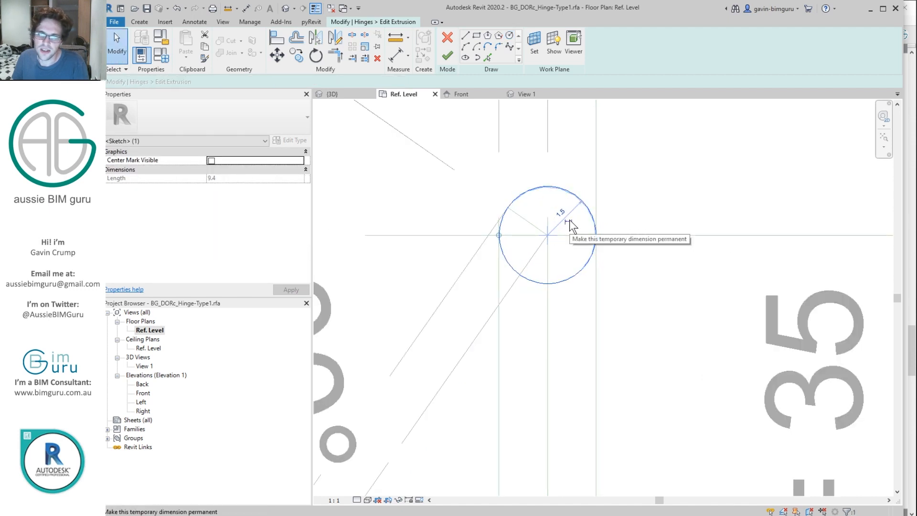
{"action": "left_click", "coordinate": [569, 221]}
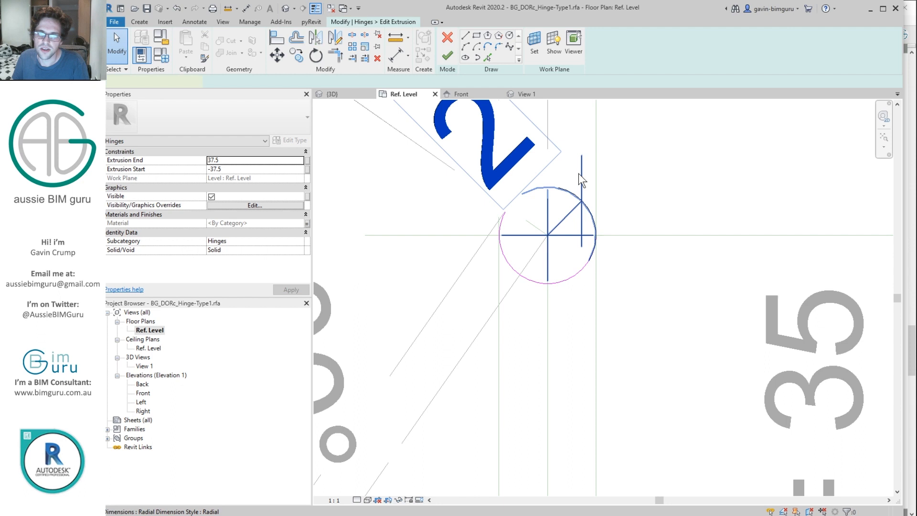
{"action": "left_click", "coordinate": [481, 43]}
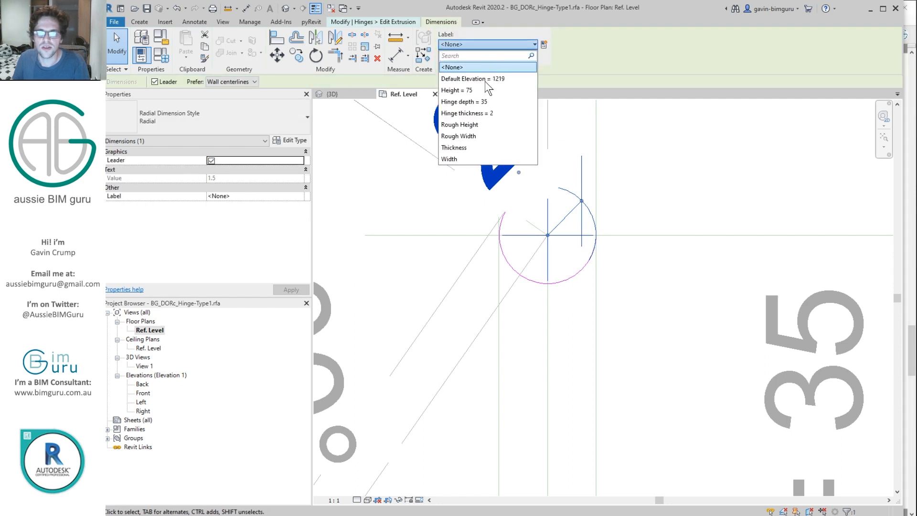
{"action": "left_click", "coordinate": [492, 114]}
{"action": "left_click", "coordinate": [600, 225]}
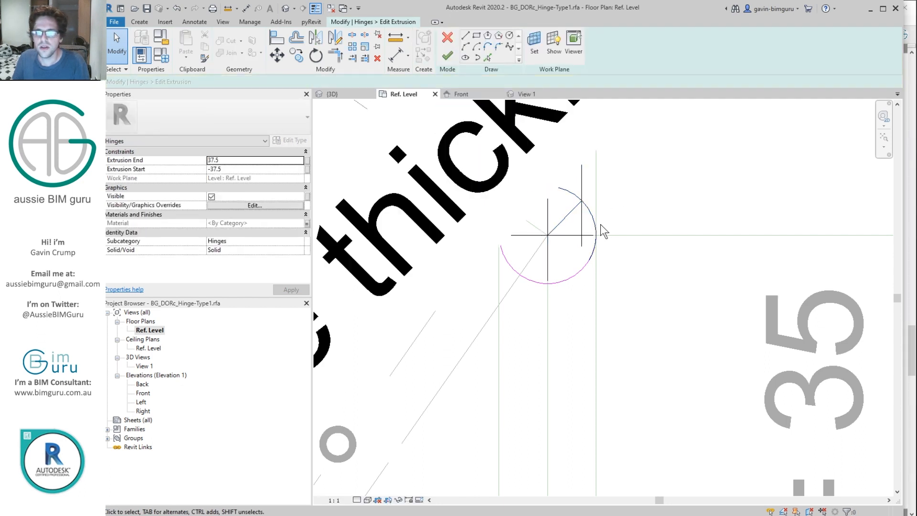
Step: Show the pin circle's centre mark, align its centre to both reference planes, and finish the sketch
{"action": "left_click", "coordinate": [590, 262]}
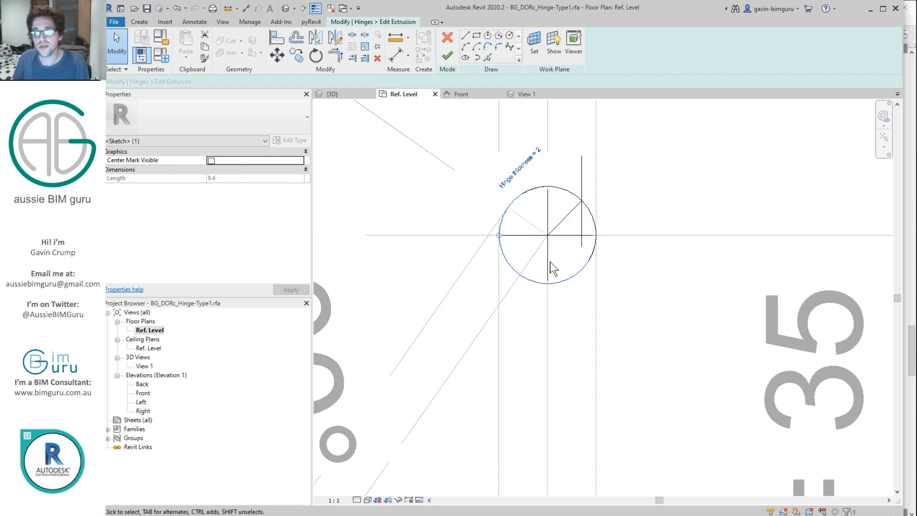
{"action": "left_click", "coordinate": [211, 160]}
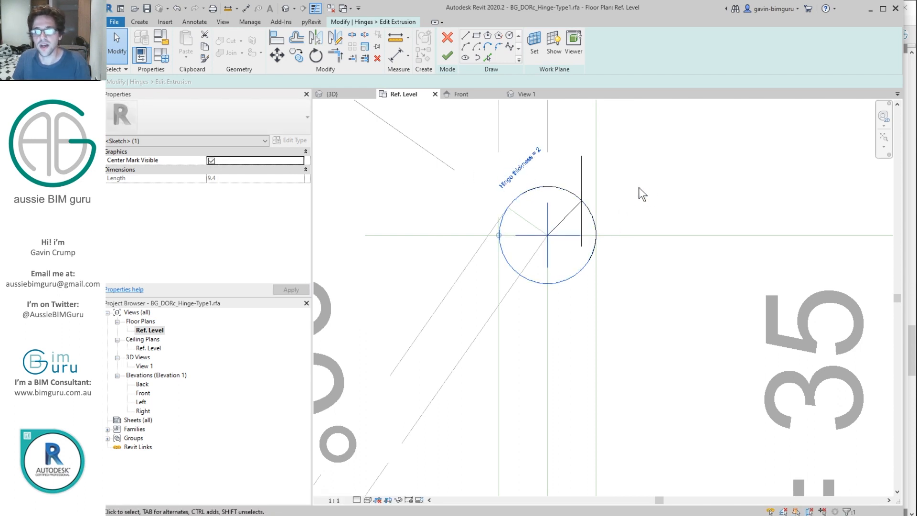
{"action": "key", "text": "a"}
{"action": "key", "text": "l"}
{"action": "left_click", "coordinate": [651, 236]}
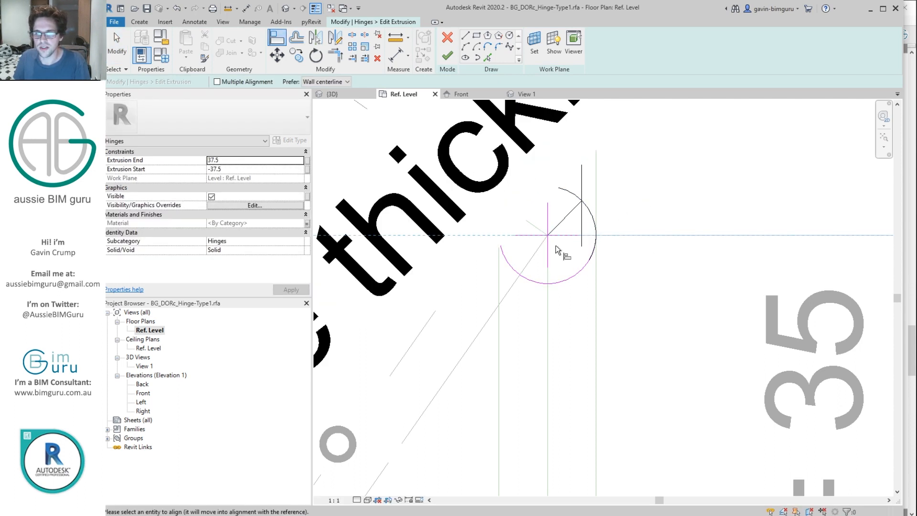
{"action": "left_click", "coordinate": [562, 244]}
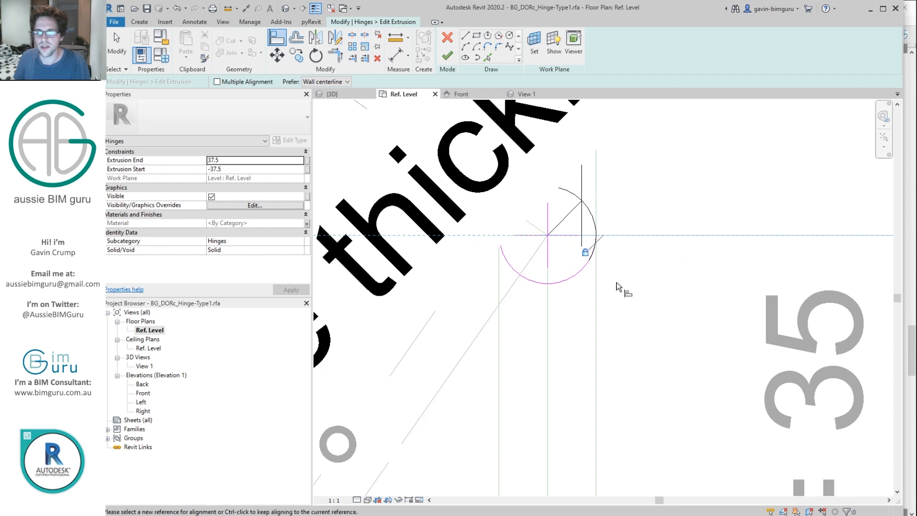
{"action": "left_click", "coordinate": [548, 319]}
{"action": "left_click", "coordinate": [548, 254]}
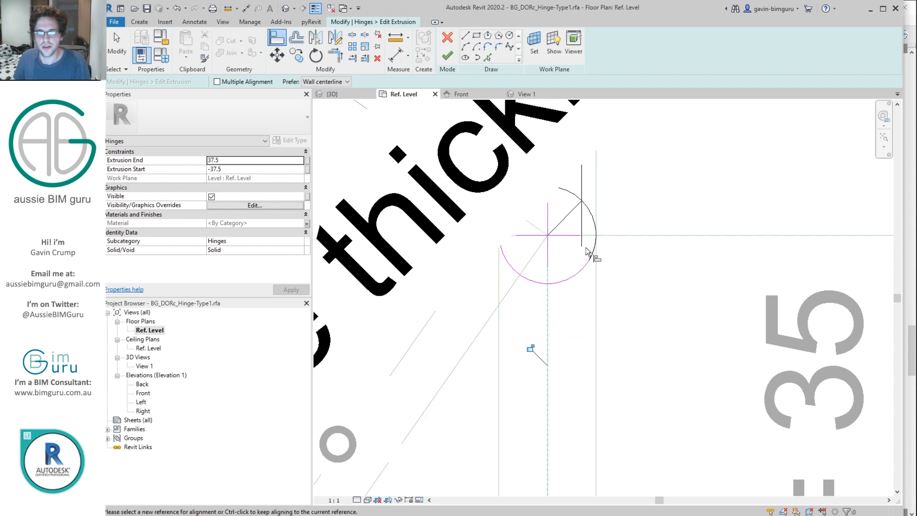
{"action": "scroll", "coordinate": [659, 304], "scroll_direction": "down", "scroll_amount": 5}
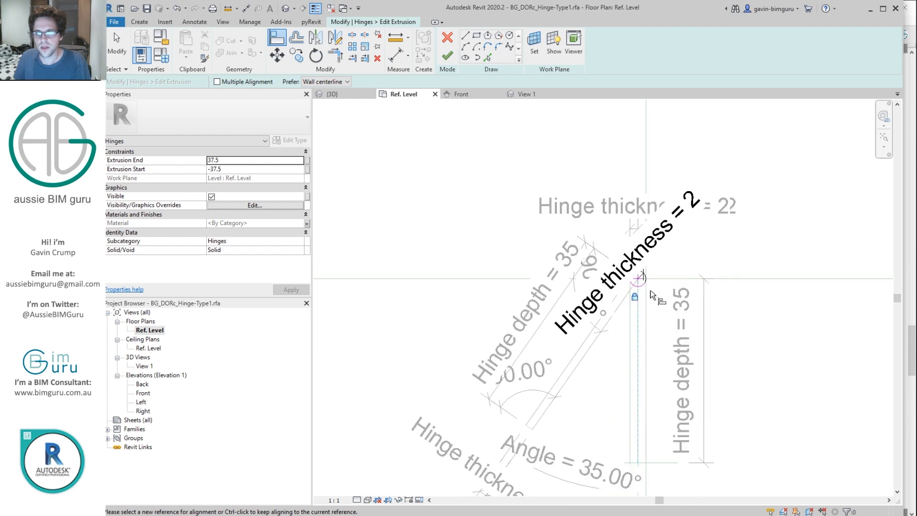
{"action": "scroll", "coordinate": [654, 297], "scroll_direction": "up", "scroll_amount": 4}
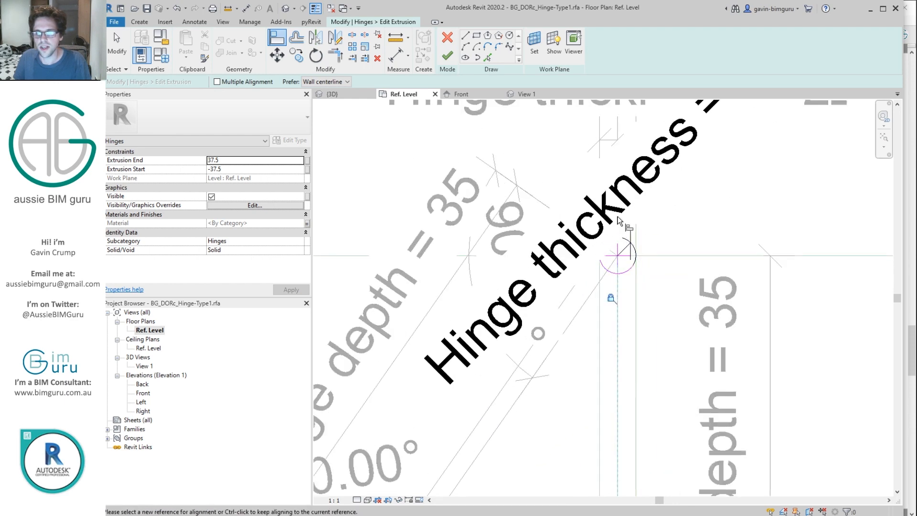
{"action": "key", "text": "Escape"}
{"action": "key", "text": "Escape"}
{"action": "scroll", "coordinate": [654, 253], "scroll_direction": "up", "scroll_amount": 5}
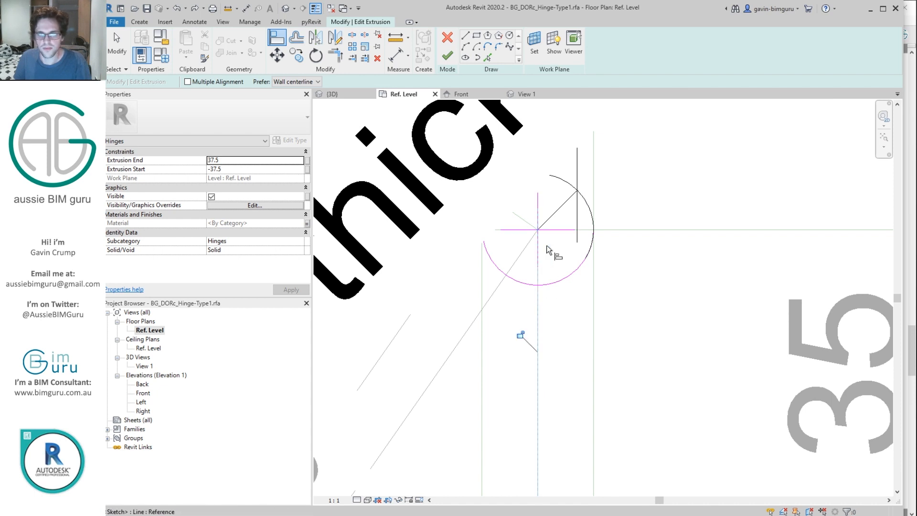
{"action": "left_click", "coordinate": [447, 56]}
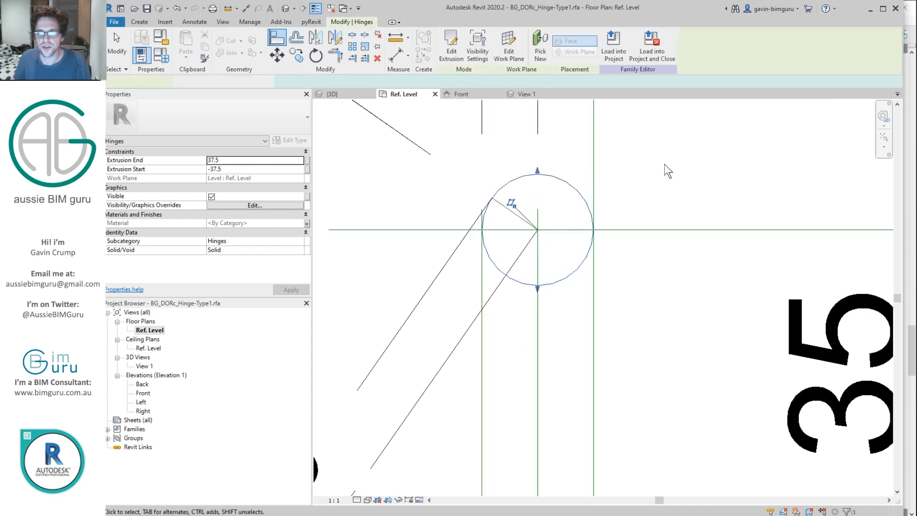
Step: In Front elevation, align and lock the extrusion's bottom and top edges to the height reference planes
{"action": "double_click", "coordinate": [142, 394]}
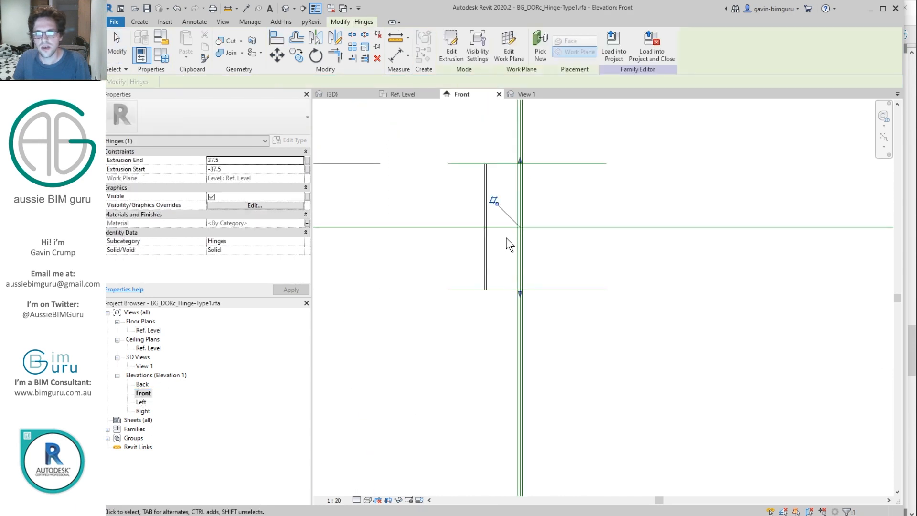
{"action": "left_click_drag", "start_coordinate": [521, 294], "coordinate": [535, 283]}
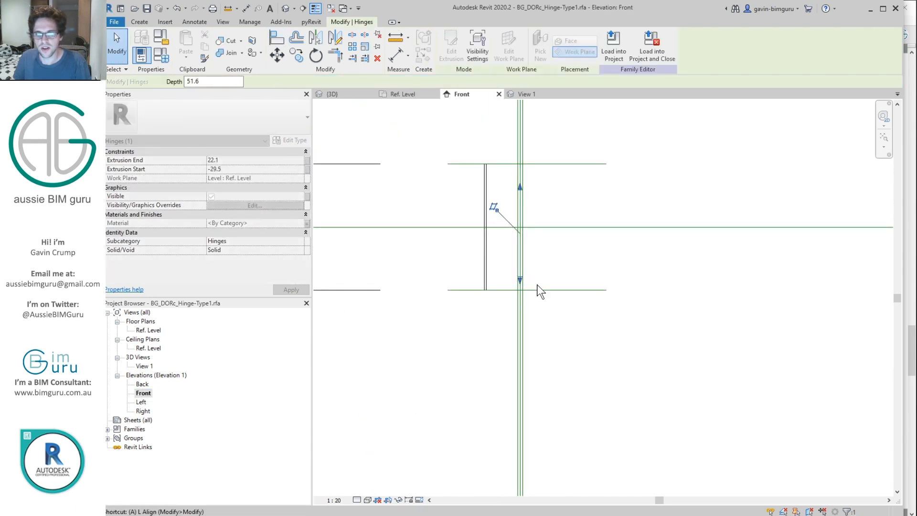
{"action": "key", "text": "l"}
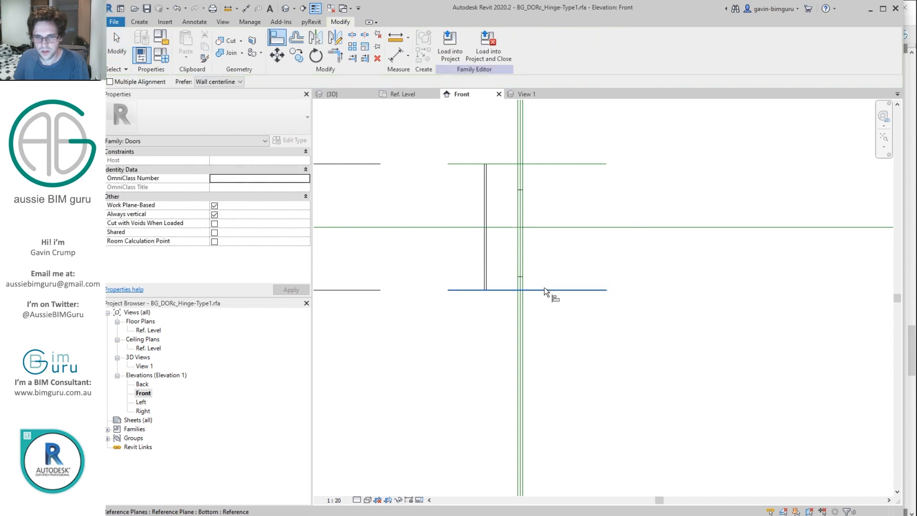
{"action": "left_click", "coordinate": [529, 287]}
{"action": "left_click", "coordinate": [510, 308]}
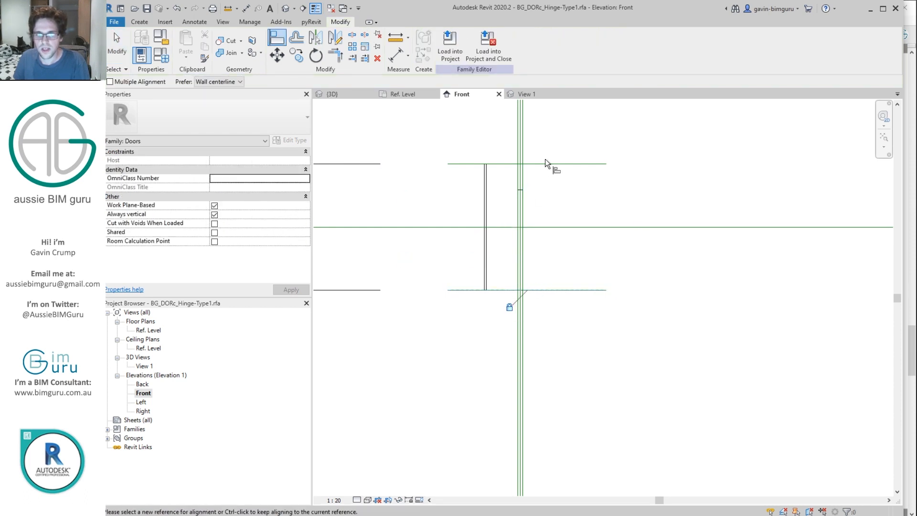
{"action": "left_click", "coordinate": [541, 166]}
{"action": "left_click", "coordinate": [521, 189]}
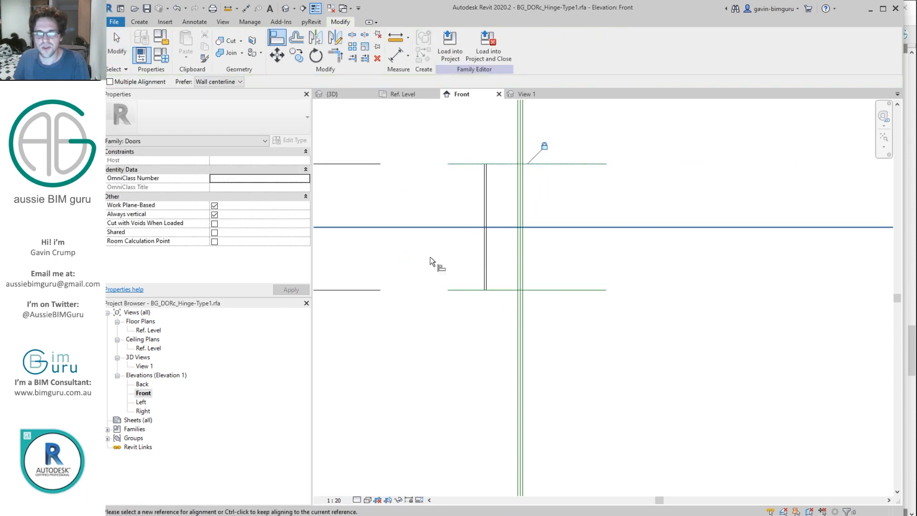
Step: Open 3D View 1's Visibility/Graphic Overrides on the annotation categories
{"action": "double_click", "coordinate": [144, 366]}
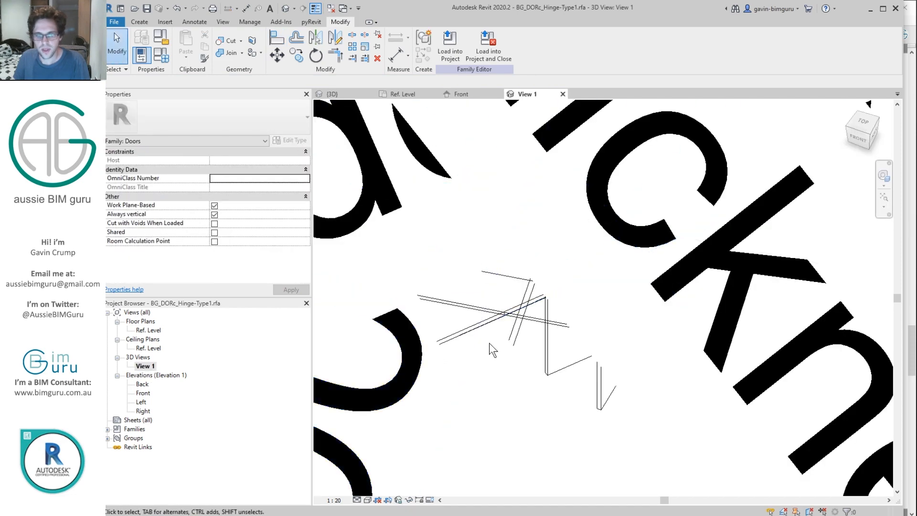
{"action": "key", "text": "g"}
{"action": "left_click", "coordinate": [388, 123]}
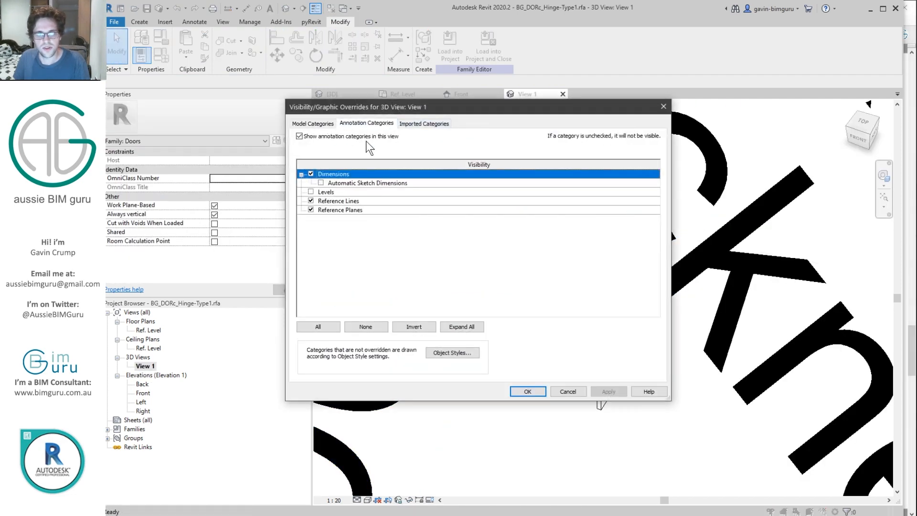
Step: Hide all annotation categories in View 1 and join the hinge extrusion with the door leaf
{"action": "left_click", "coordinate": [361, 137]}
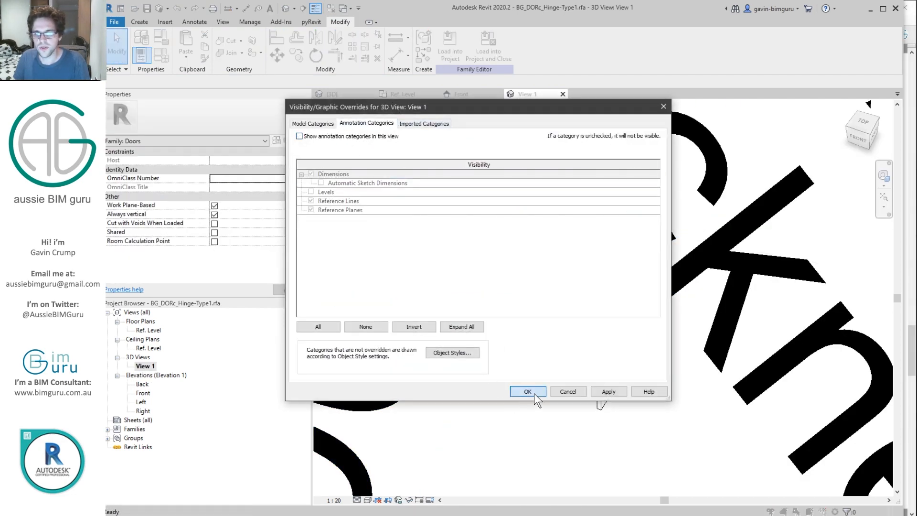
{"action": "left_click", "coordinate": [534, 394]}
{"action": "left_click", "coordinate": [221, 53]}
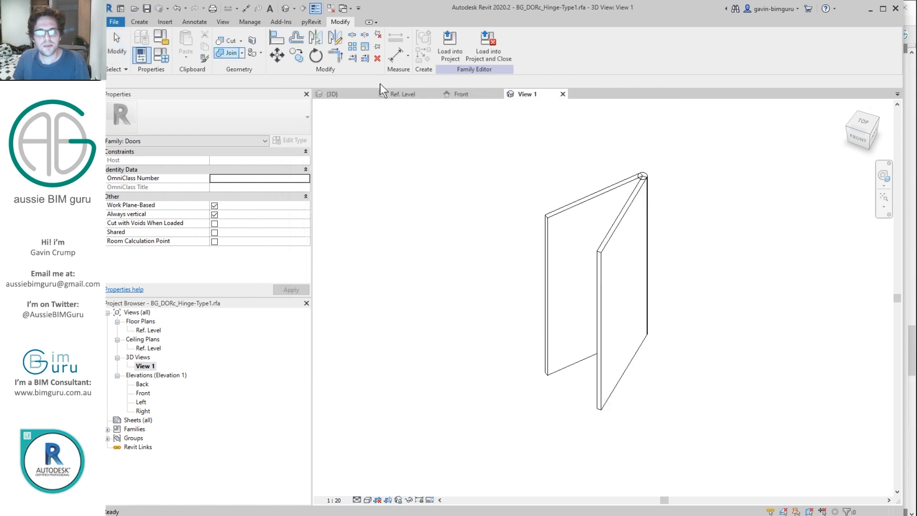
{"action": "scroll", "coordinate": [647, 200], "scroll_direction": "up", "scroll_amount": 3}
{"action": "left_click", "coordinate": [648, 206]}
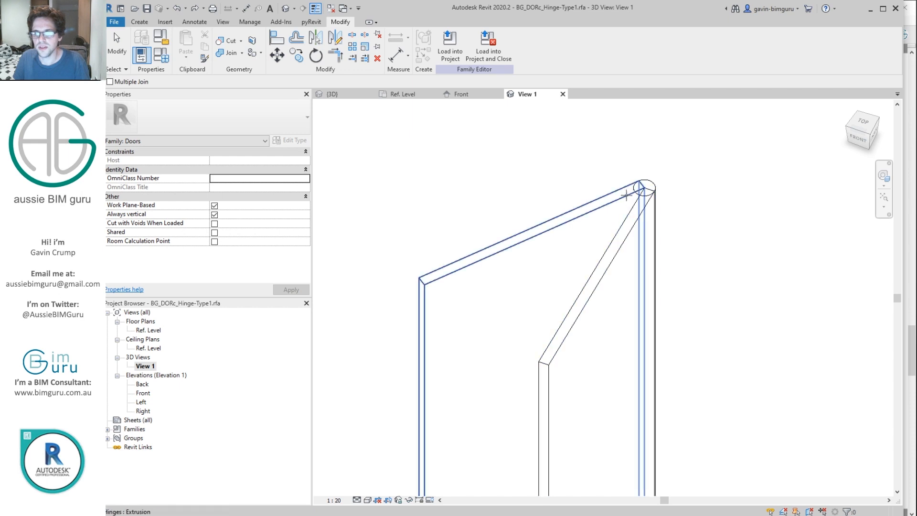
{"action": "left_click", "coordinate": [651, 195]}
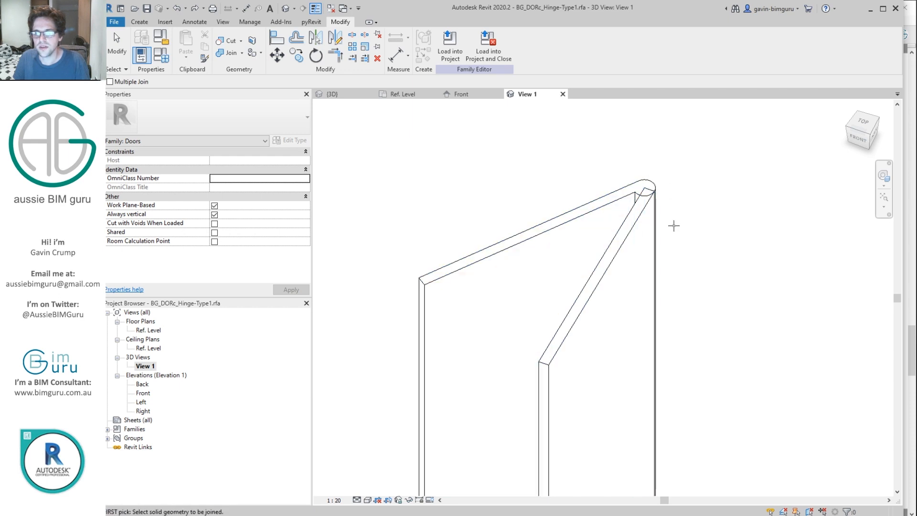
{"action": "key", "text": "Escape"}
{"action": "left_click", "coordinate": [643, 216]}
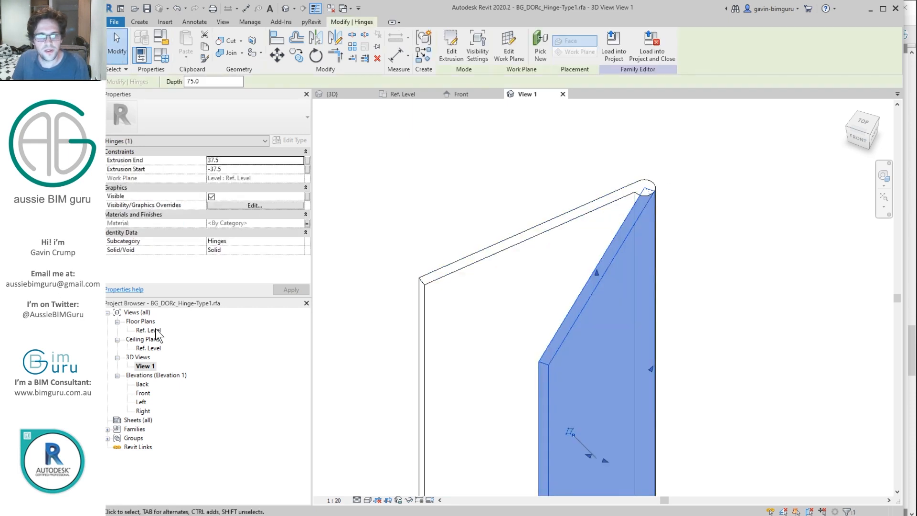
{"action": "double_click", "coordinate": [148, 330]}
Step: In the extrusion sketch, draw a circle at the plane intersection and trim it into an arc
{"action": "scroll", "coordinate": [542, 165], "scroll_direction": "up", "scroll_amount": 2}
{"action": "left_click", "coordinate": [451, 45]}
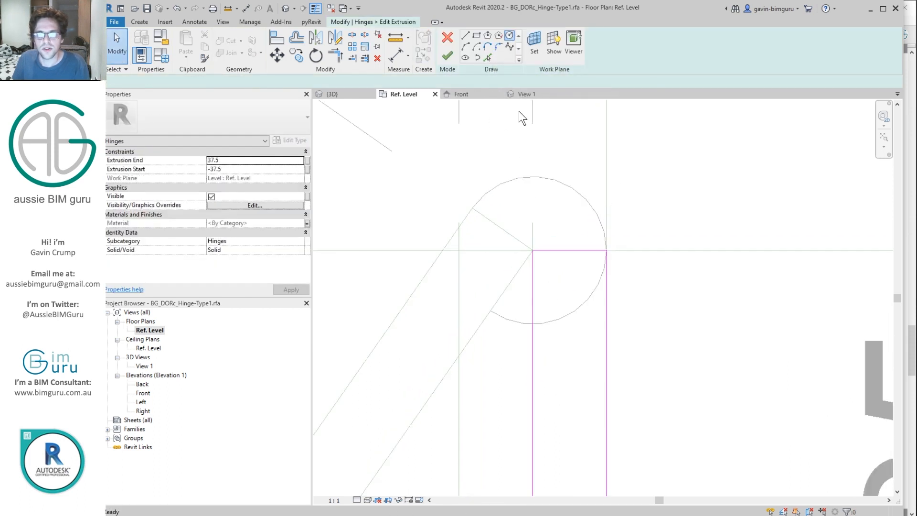
{"action": "left_click", "coordinate": [510, 35]}
{"action": "left_click", "coordinate": [533, 250]}
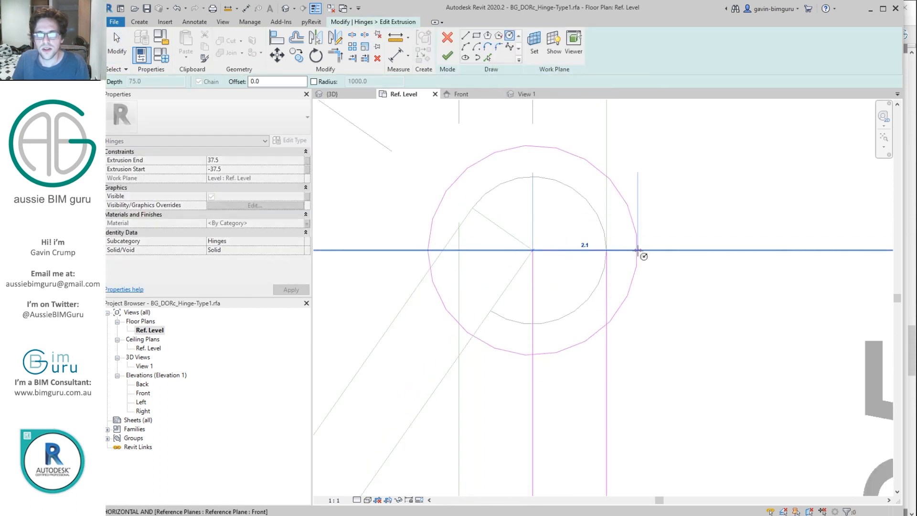
{"action": "left_click", "coordinate": [607, 250]}
{"action": "key", "text": "t"}
{"action": "key", "text": "r"}
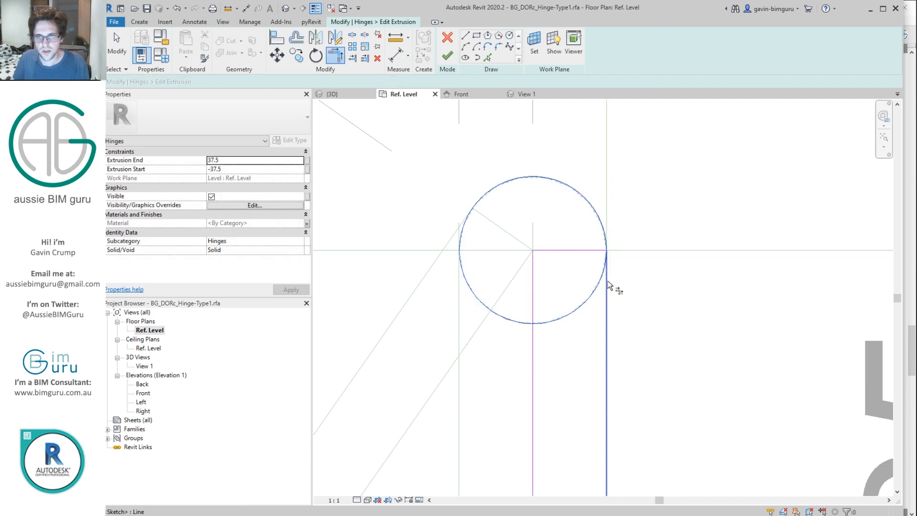
{"action": "left_click", "coordinate": [597, 288]}
{"action": "left_click", "coordinate": [533, 340]}
{"action": "key", "text": "Escape"}
{"action": "left_click", "coordinate": [577, 250]}
{"action": "key", "text": "Delete"}
Step: Show the arc's centre mark and align and lock its centre to both reference planes
{"action": "left_click", "coordinate": [598, 282]}
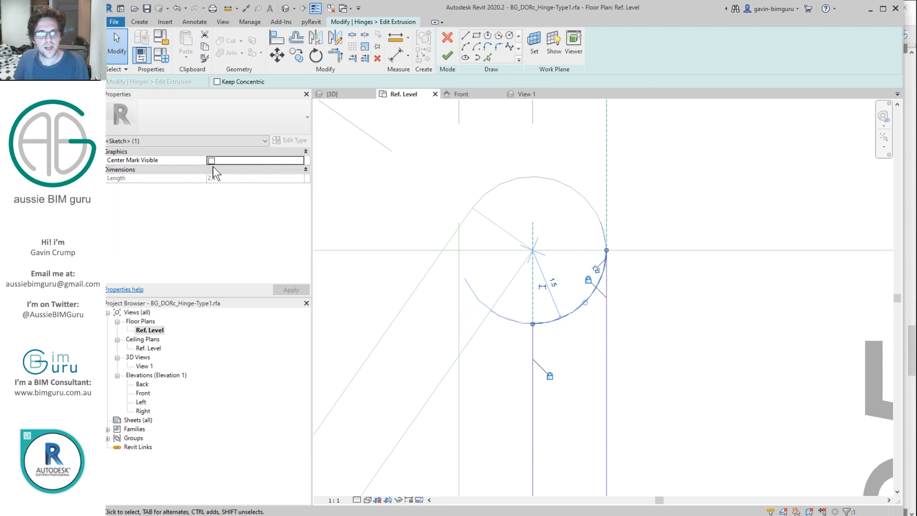
{"action": "left_click", "coordinate": [212, 160]}
{"action": "key", "text": "a"}
{"action": "key", "text": "l"}
{"action": "left_click", "coordinate": [667, 251]}
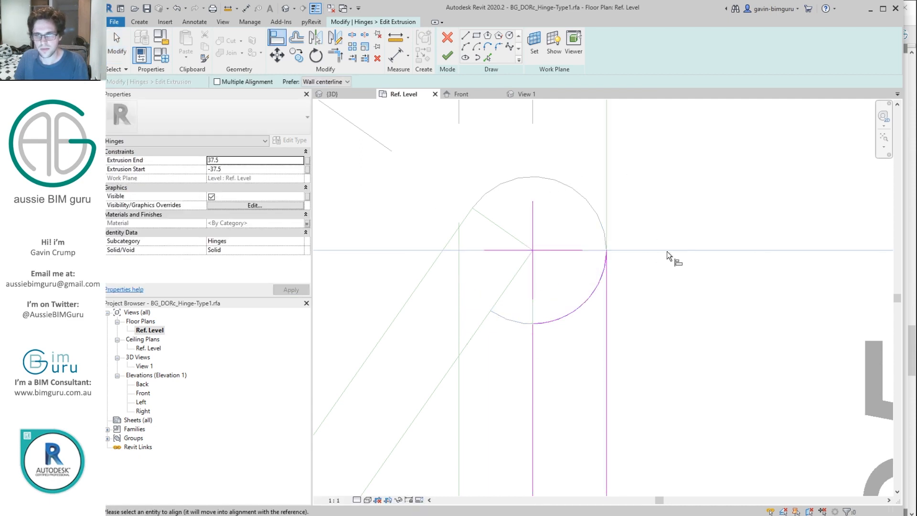
{"action": "left_click", "coordinate": [563, 251]}
{"action": "scroll", "coordinate": [574, 228], "scroll_direction": "down", "scroll_amount": 10}
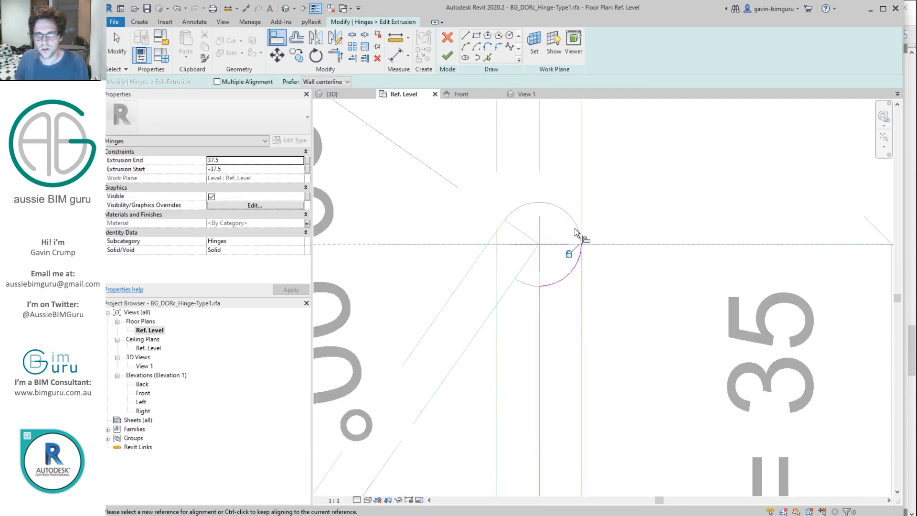
{"action": "middle_click_drag", "start_coordinate": [551, 470], "coordinate": [556, 392]}
{"action": "key", "text": "Escape"}
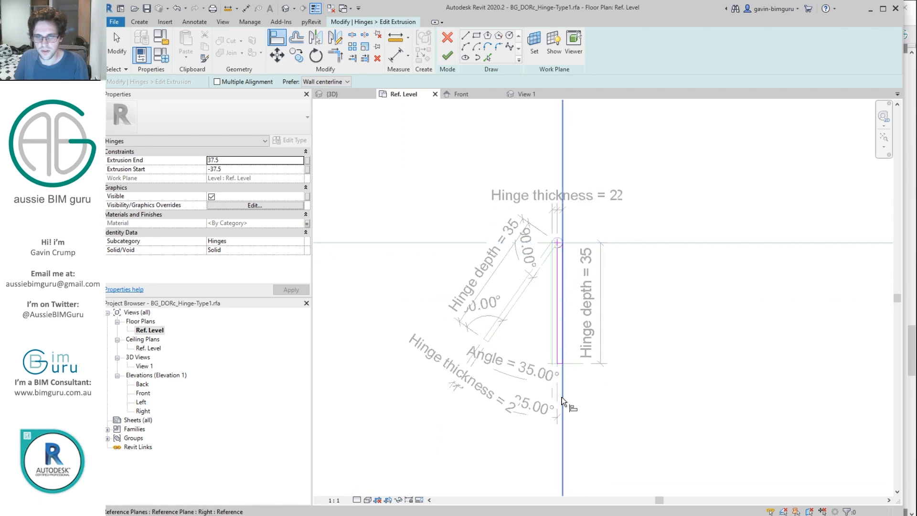
{"action": "left_click", "coordinate": [555, 390]}
{"action": "scroll", "coordinate": [556, 245], "scroll_direction": "up", "scroll_amount": 5}
{"action": "left_click", "coordinate": [564, 242]}
{"action": "left_click", "coordinate": [545, 340]}
{"action": "scroll", "coordinate": [593, 252], "scroll_direction": "up", "scroll_amount": 2}
{"action": "key", "text": "Escape"}
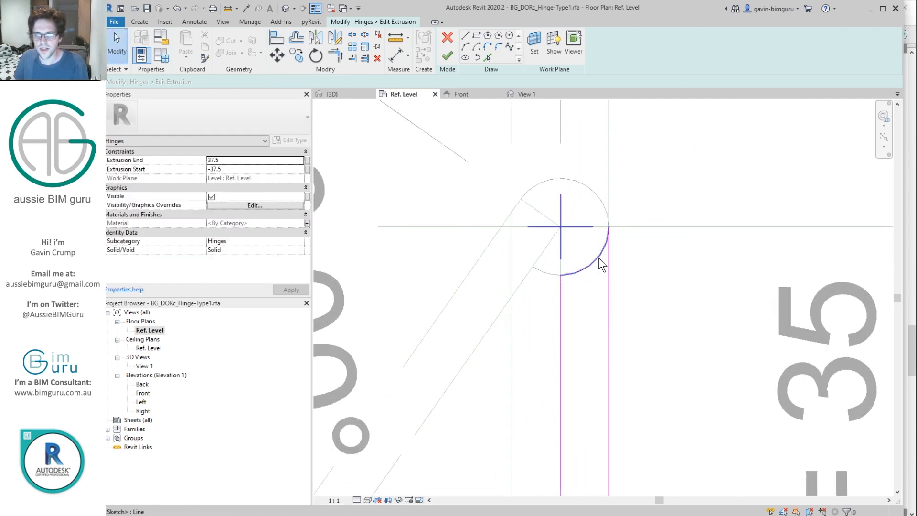
Step: Label the arc's radius Hinge thickness, finish the sketch, and view the result in View 1
{"action": "left_click", "coordinate": [592, 245]}
{"action": "scroll", "coordinate": [564, 261], "scroll_direction": "up", "scroll_amount": 2}
{"action": "left_click", "coordinate": [559, 254]}
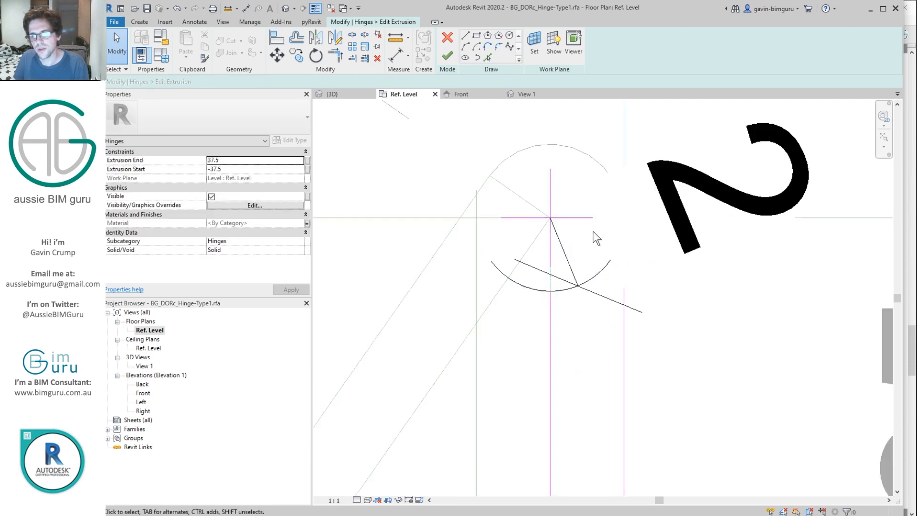
{"action": "left_click", "coordinate": [512, 44]}
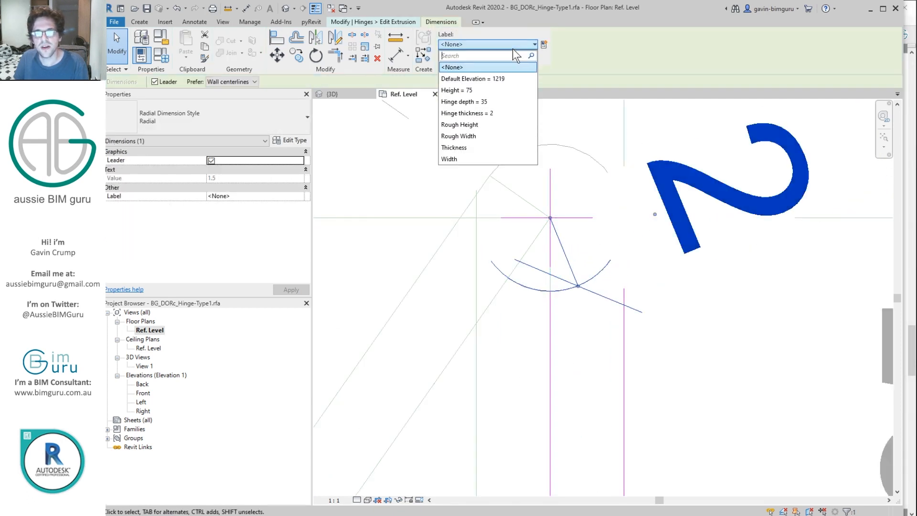
{"action": "left_click", "coordinate": [480, 103]}
{"action": "left_click", "coordinate": [389, 187]}
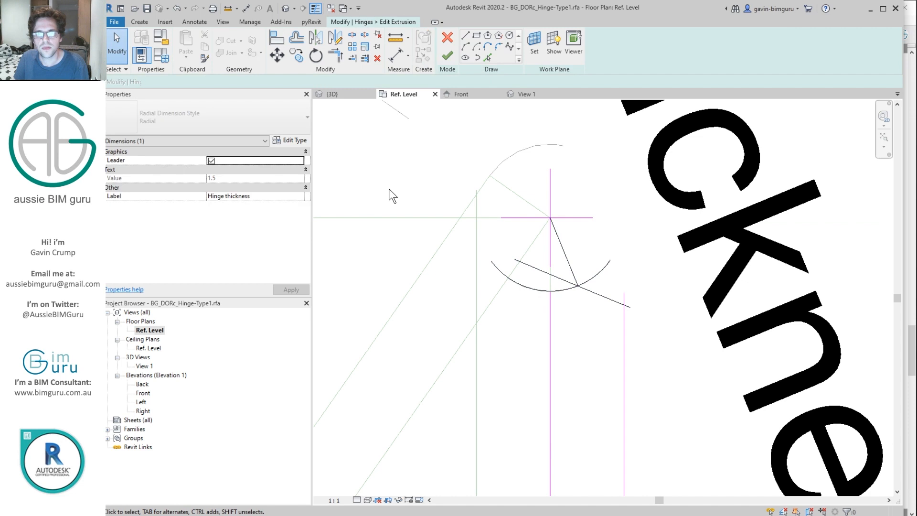
{"action": "left_click", "coordinate": [448, 54]}
{"action": "double_click", "coordinate": [146, 366]}
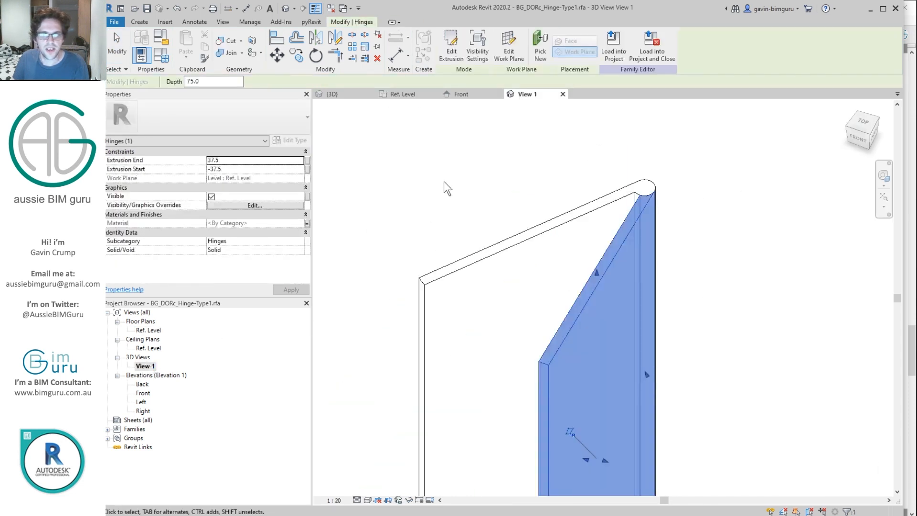
{"action": "scroll", "coordinate": [649, 178], "scroll_direction": "down", "scroll_amount": 5}
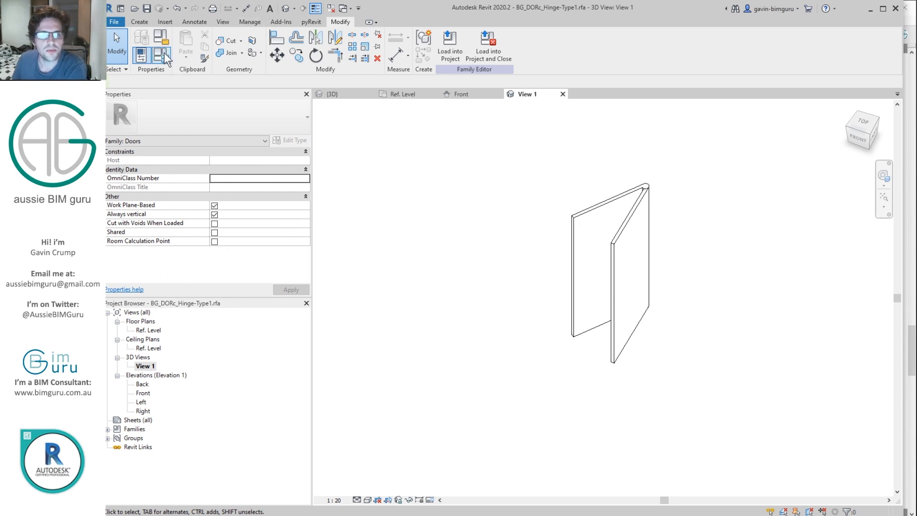
{"action": "left_click", "coordinate": [114, 22]}
Step: Save the hinge family and browse to the Desktop > Demo > Hinges folder in the Open dialog
{"action": "left_click", "coordinate": [491, 170]}
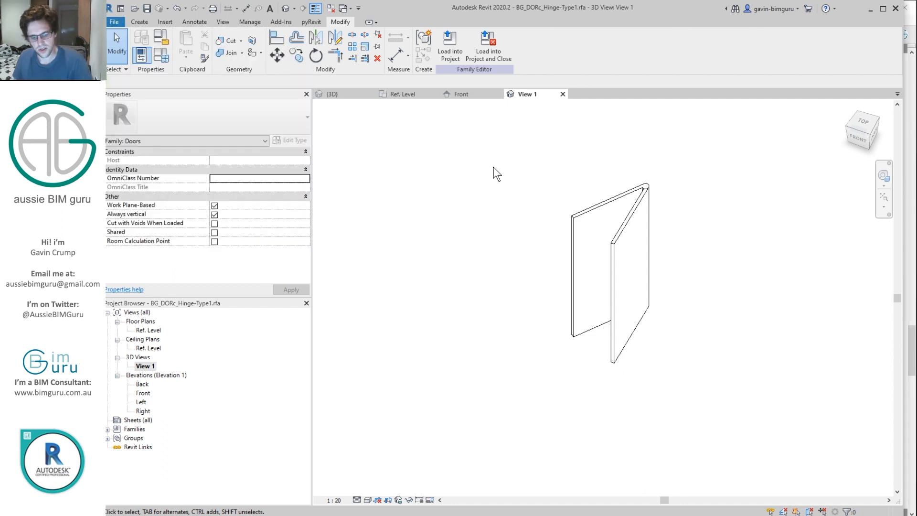
{"action": "key", "text": "ctrl+s"}
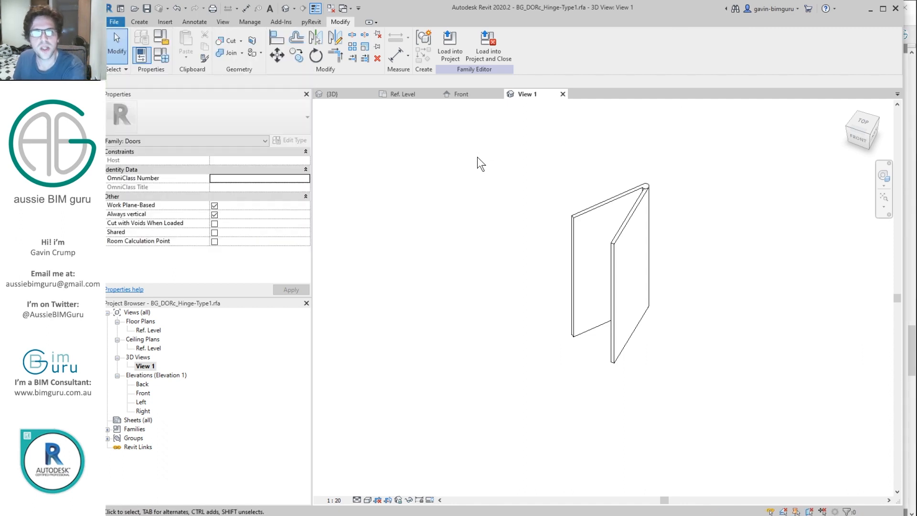
{"action": "left_click", "coordinate": [114, 22]}
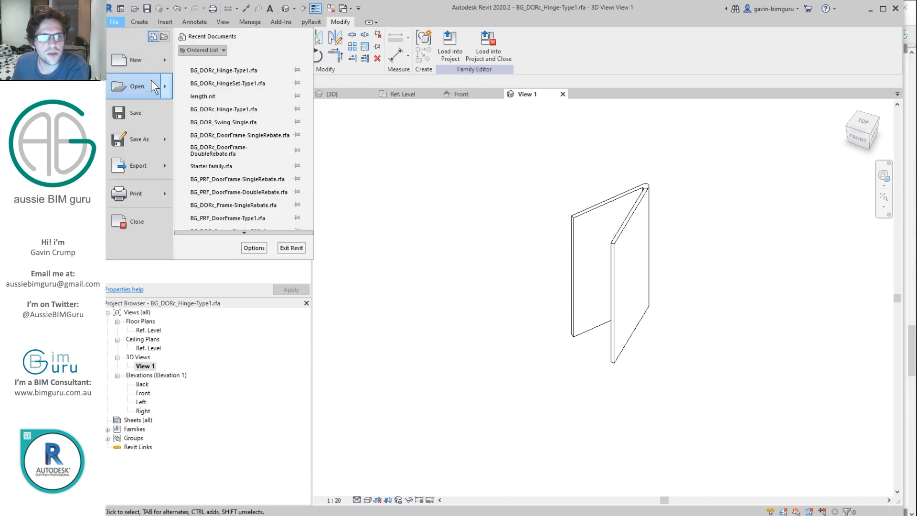
{"action": "left_click", "coordinate": [604, 177]}
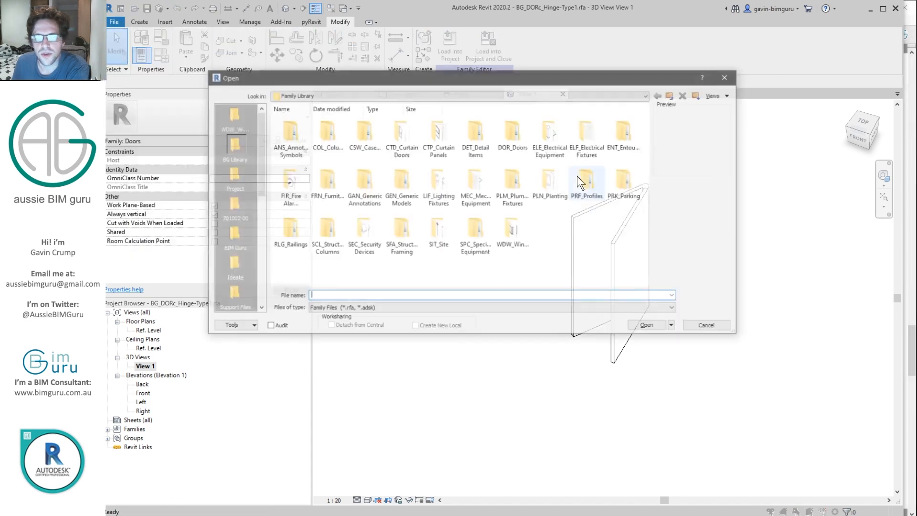
{"action": "left_click_drag", "start_coordinate": [259, 164], "coordinate": [248, 280]}
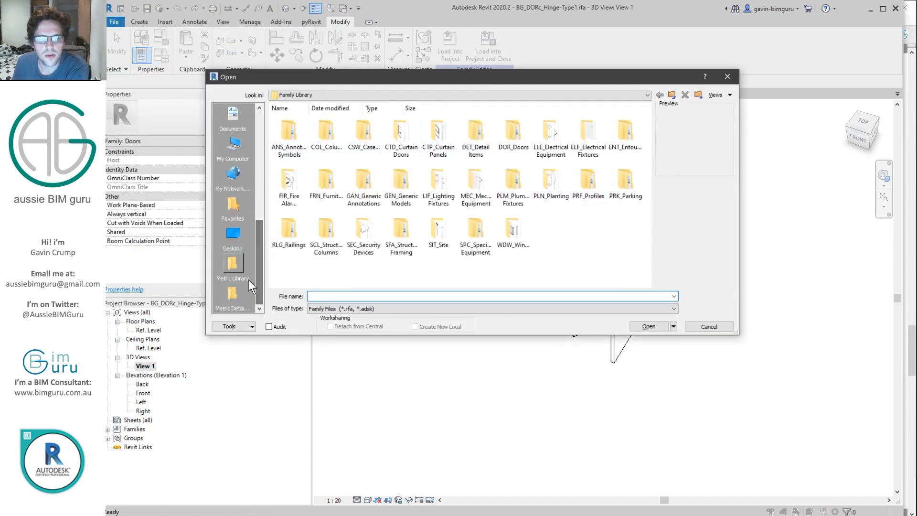
{"action": "left_click", "coordinate": [239, 227]}
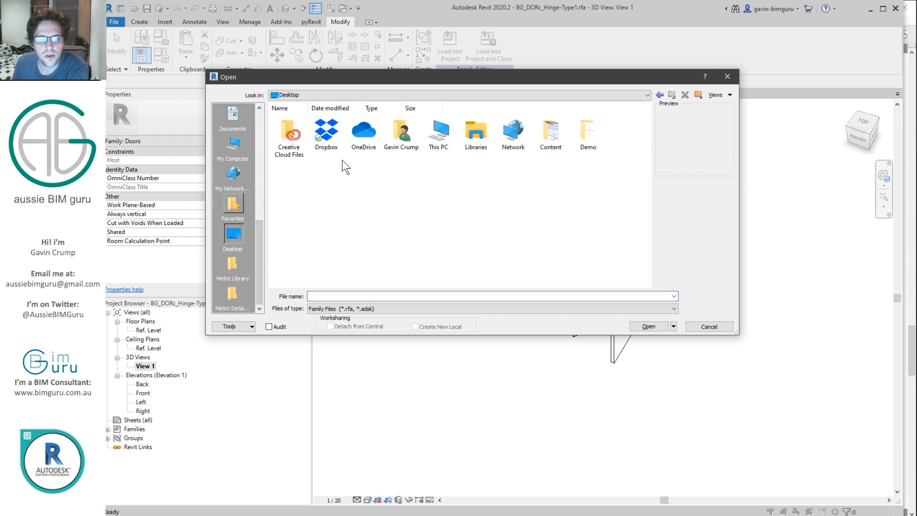
{"action": "double_click", "coordinate": [579, 130]}
{"action": "left_click", "coordinate": [438, 133]}
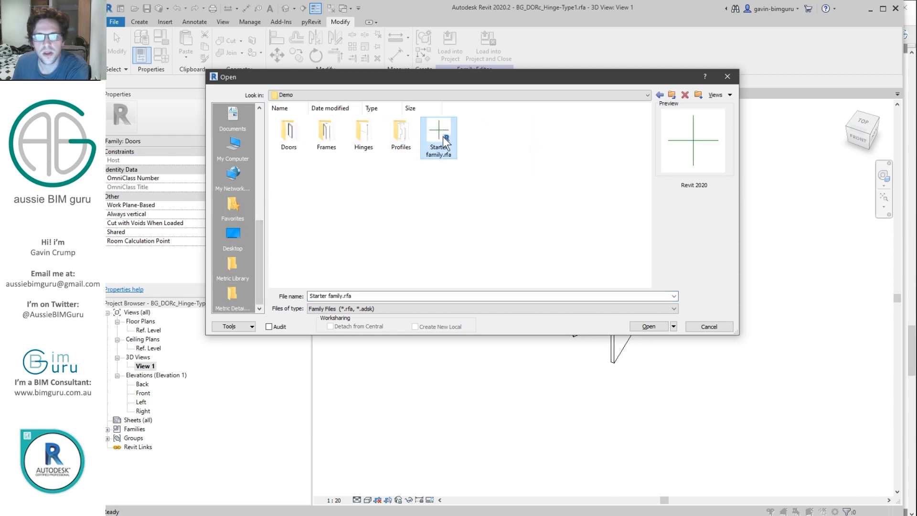
{"action": "double_click", "coordinate": [364, 134]}
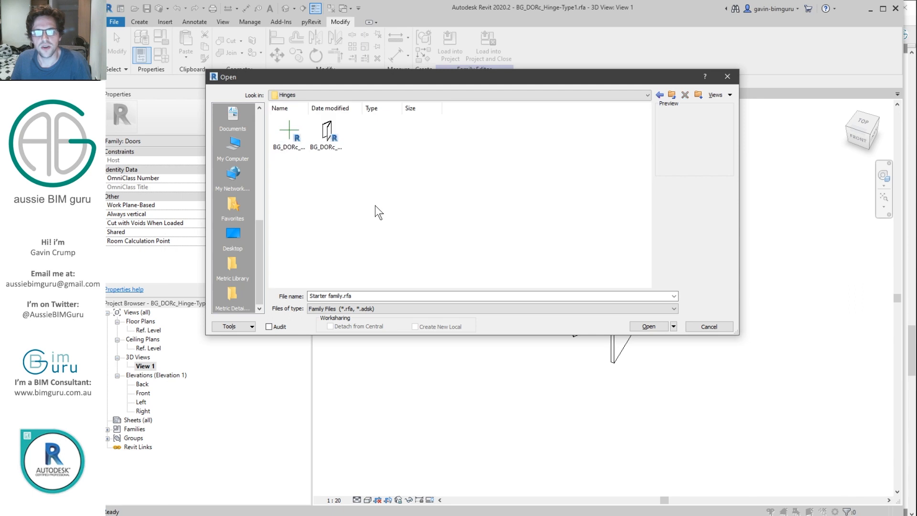
Step: Rename the starter family copy to BG_DORc_HingeSet-Type1.rfa and open it
{"action": "left_click", "coordinate": [328, 152]}
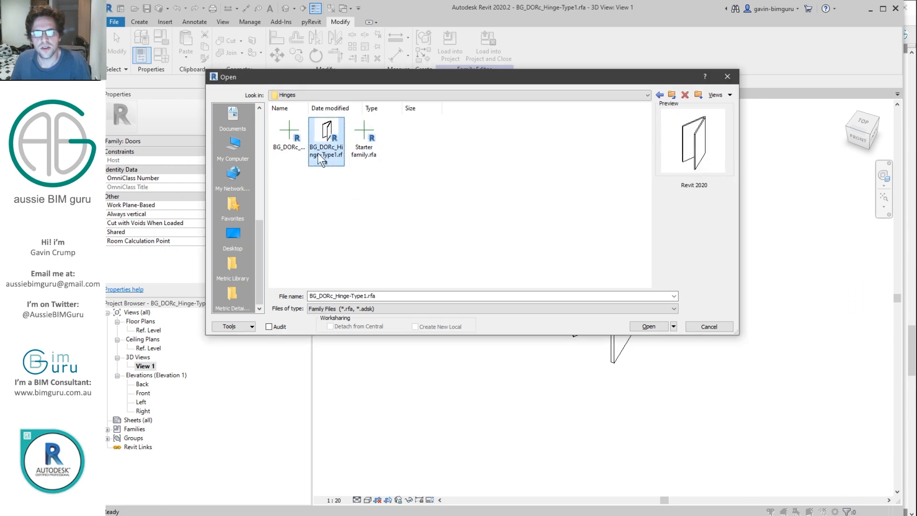
{"action": "left_click", "coordinate": [366, 154]}
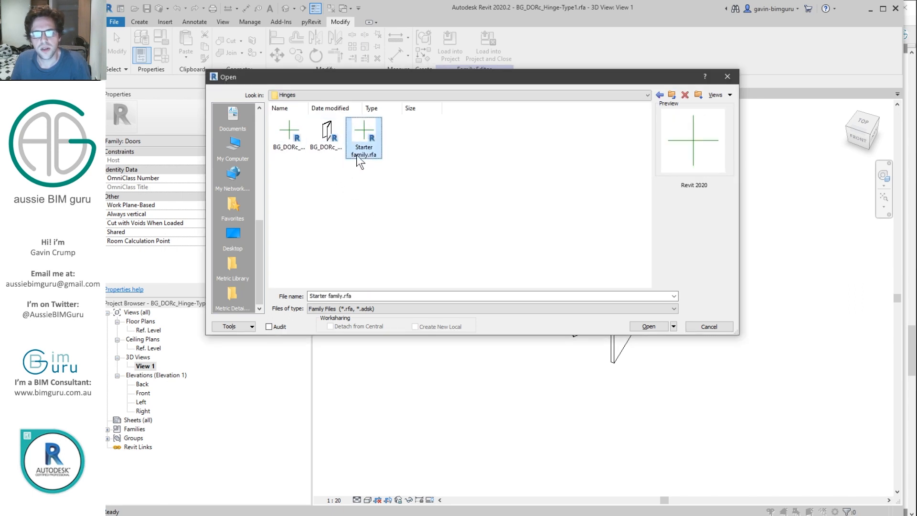
{"action": "key", "text": "F2"}
{"action": "type", "text": "BG_DORc_Hinge-Type1"}
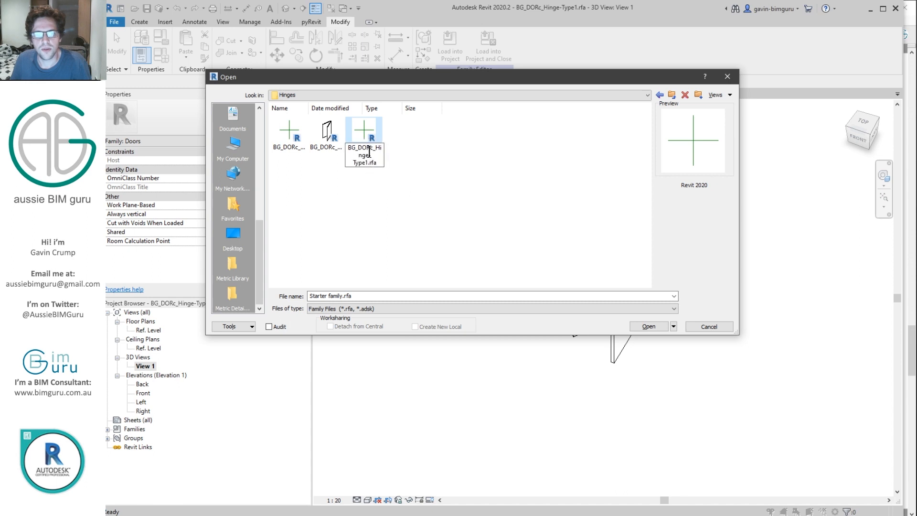
{"action": "type", "text": "Set"}
{"action": "key", "text": "Return"}
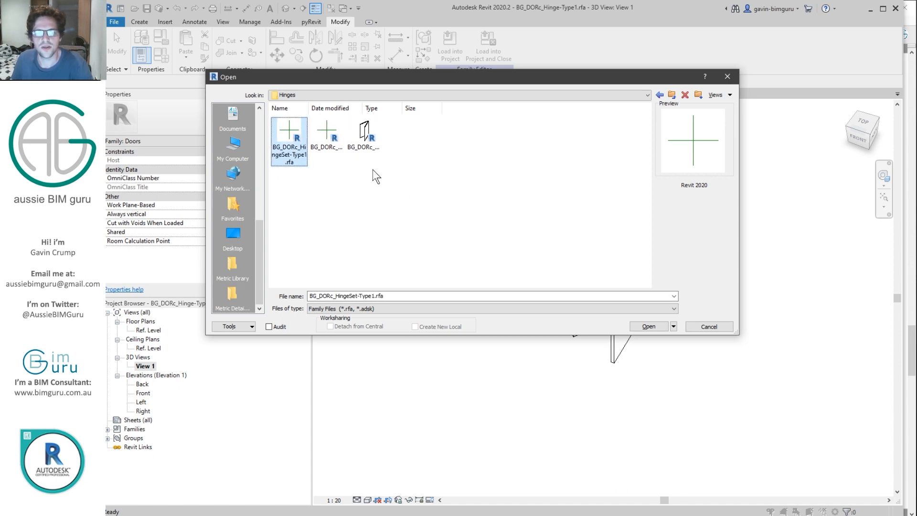
{"action": "double_click", "coordinate": [292, 135]}
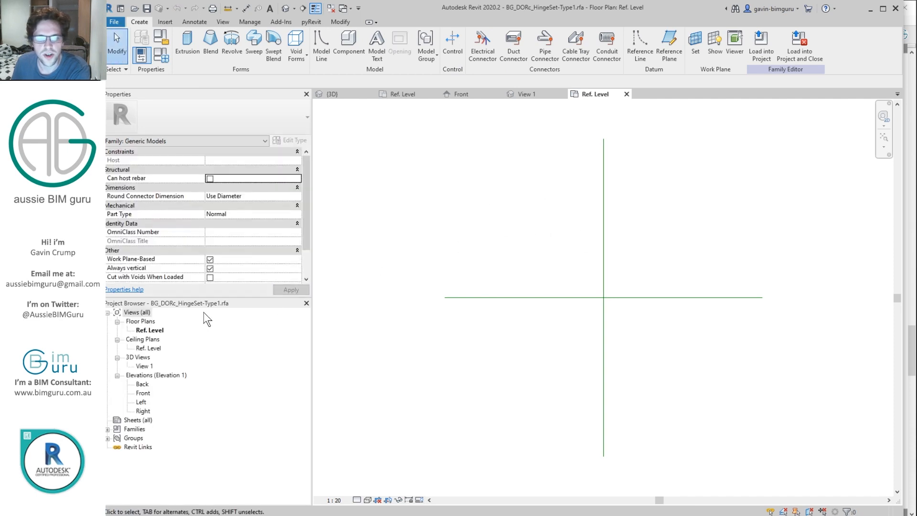
Step: Close the extra views and load the hinge family into BG_DORc_HingeSet-Type1.rfa
{"action": "left_click", "coordinate": [143, 393]}
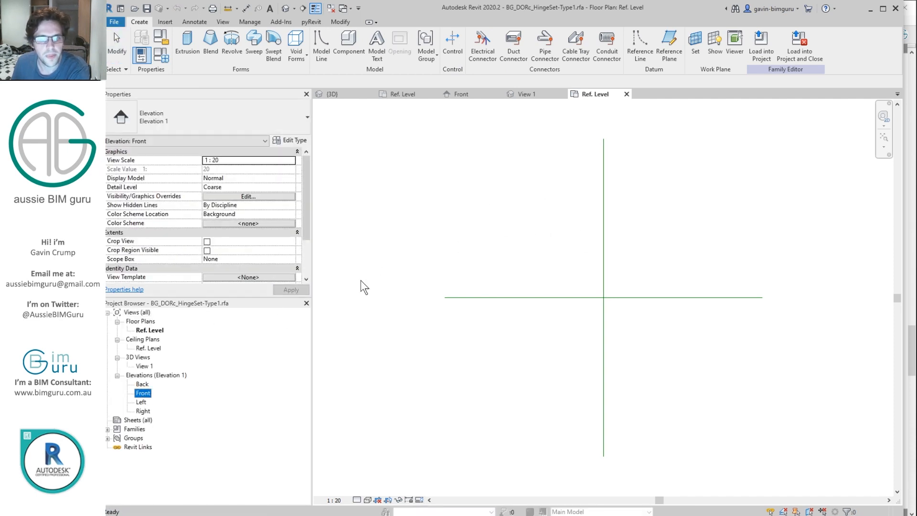
{"action": "left_click", "coordinate": [331, 8]}
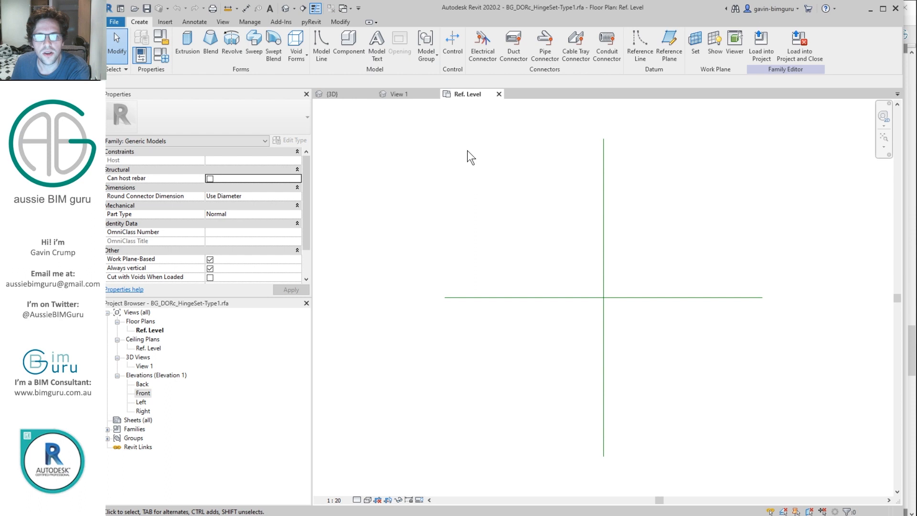
{"action": "left_click", "coordinate": [398, 94]}
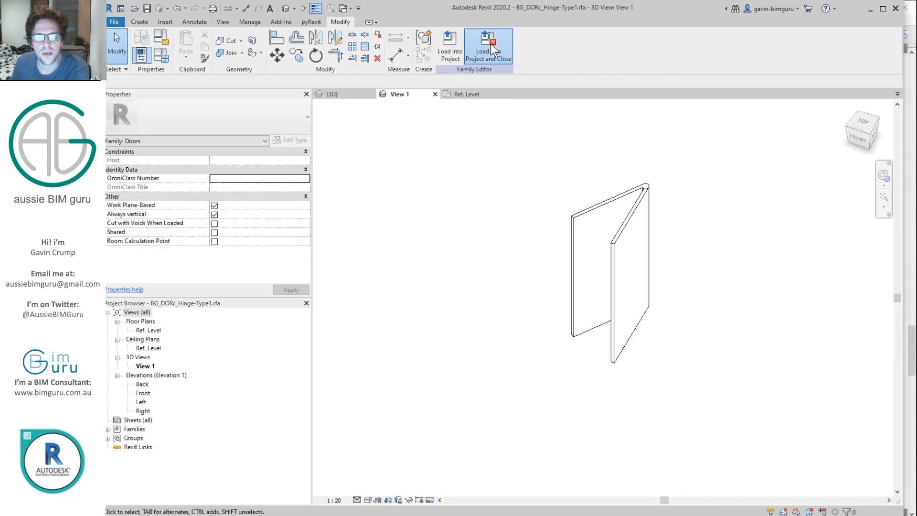
{"action": "left_click", "coordinate": [503, 55]}
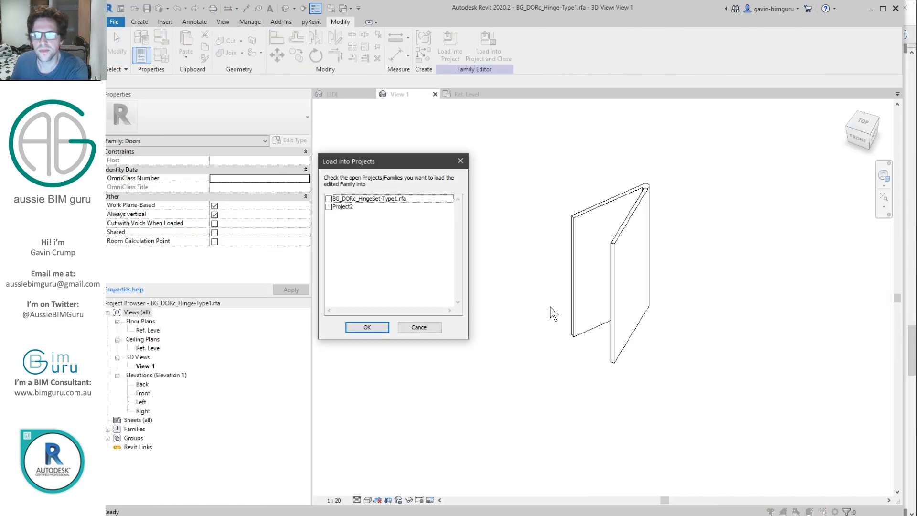
{"action": "left_click", "coordinate": [328, 199]}
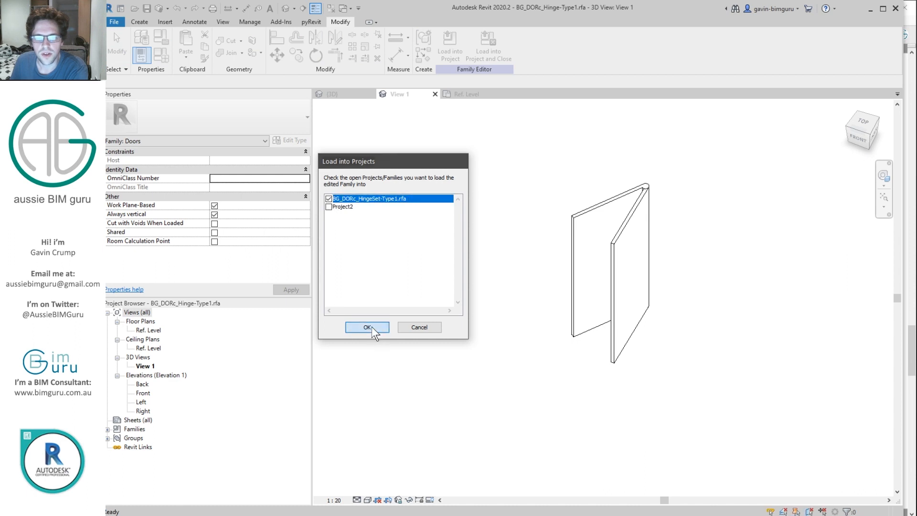
{"action": "left_click", "coordinate": [367, 327]}
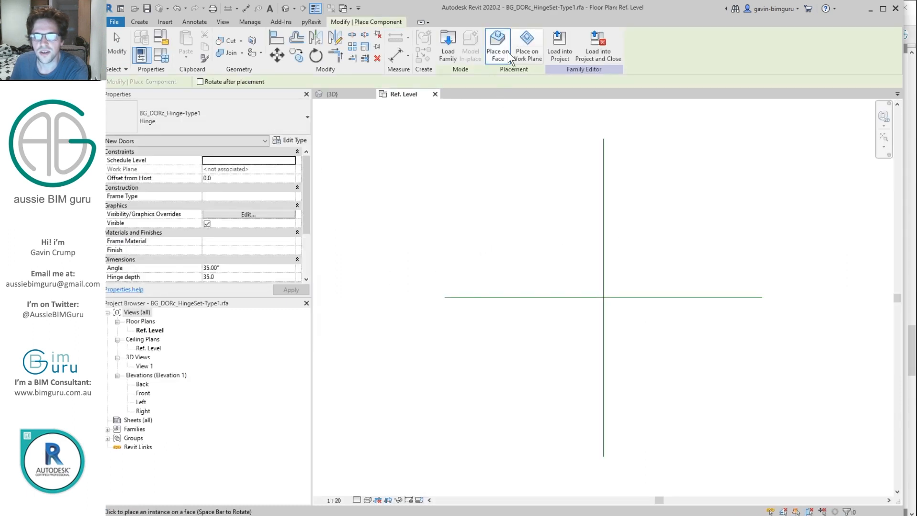
Step: Place a hinge on the work plane at the reference-plane corner and select it
{"action": "left_click", "coordinate": [527, 48]}
{"action": "scroll", "coordinate": [578, 279], "scroll_direction": "up", "scroll_amount": 2}
{"action": "scroll", "coordinate": [618, 315], "scroll_direction": "up", "scroll_amount": 8}
{"action": "left_click", "coordinate": [652, 249]}
{"action": "scroll", "coordinate": [674, 253], "scroll_direction": "up", "scroll_amount": 1}
{"action": "key", "text": "Escape"}
{"action": "left_click", "coordinate": [644, 251]}
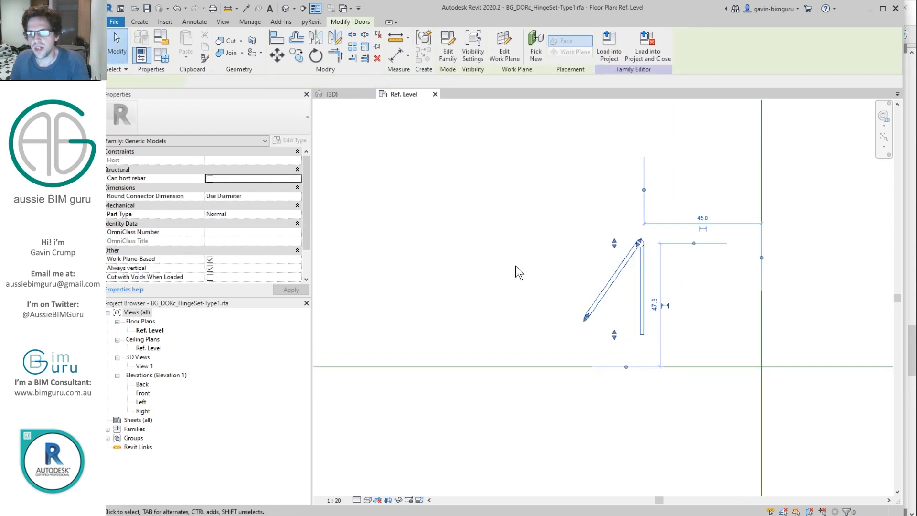
Step: Change the hinge Angle from 225° to 135°, dismissing the resulting warning
{"action": "left_click", "coordinate": [237, 267]}
{"action": "type", "text": "225"}
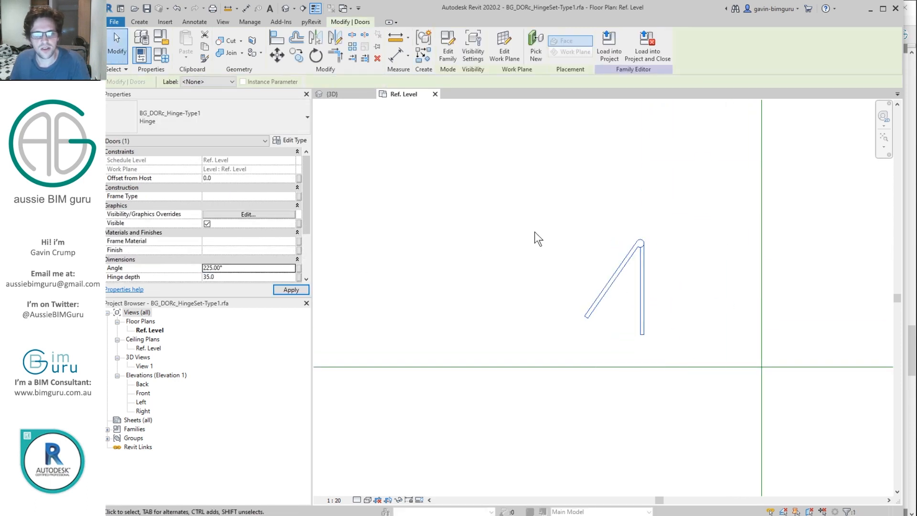
{"action": "double_click", "coordinate": [240, 268]}
{"action": "type", "text": "135"}
{"action": "key", "text": "Return"}
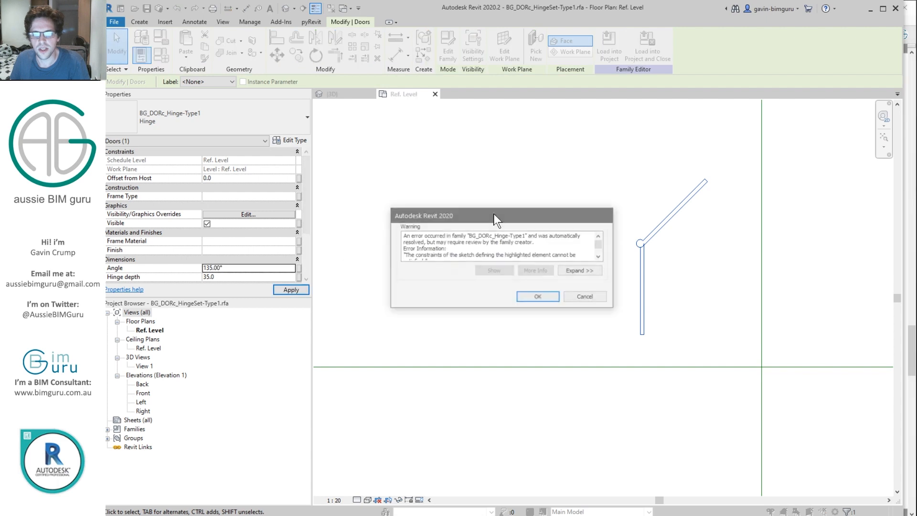
{"action": "left_click", "coordinate": [550, 296]}
Step: Try Angle values of 90°, 120° and 75°, dismissing the constraint warning
{"action": "left_click", "coordinate": [240, 267]}
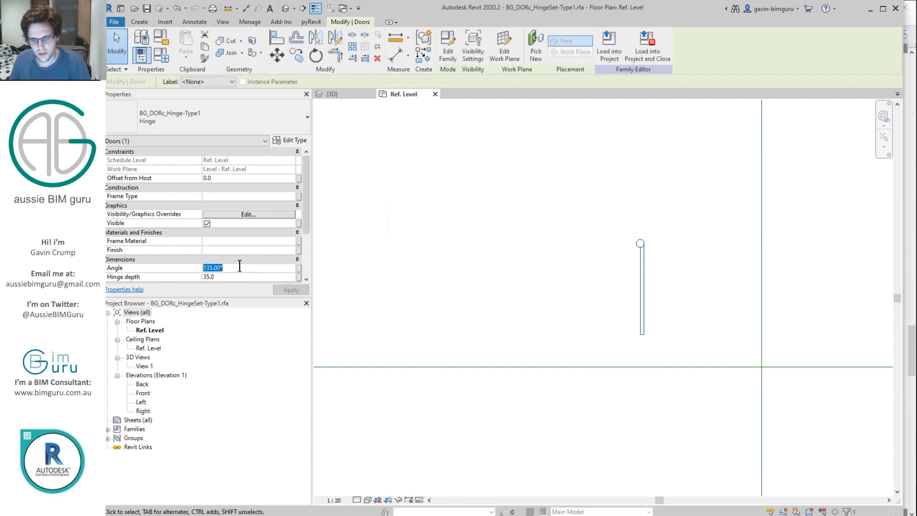
{"action": "type", "text": "90"}
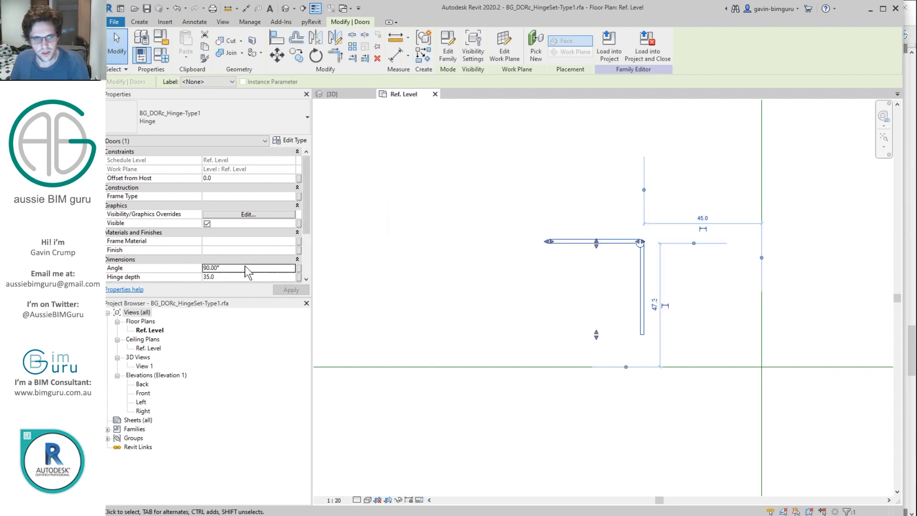
{"action": "double_click", "coordinate": [245, 268]}
{"action": "type", "text": "120"}
{"action": "key", "text": "Return"}
{"action": "left_click", "coordinate": [527, 296]}
{"action": "left_click", "coordinate": [245, 267]}
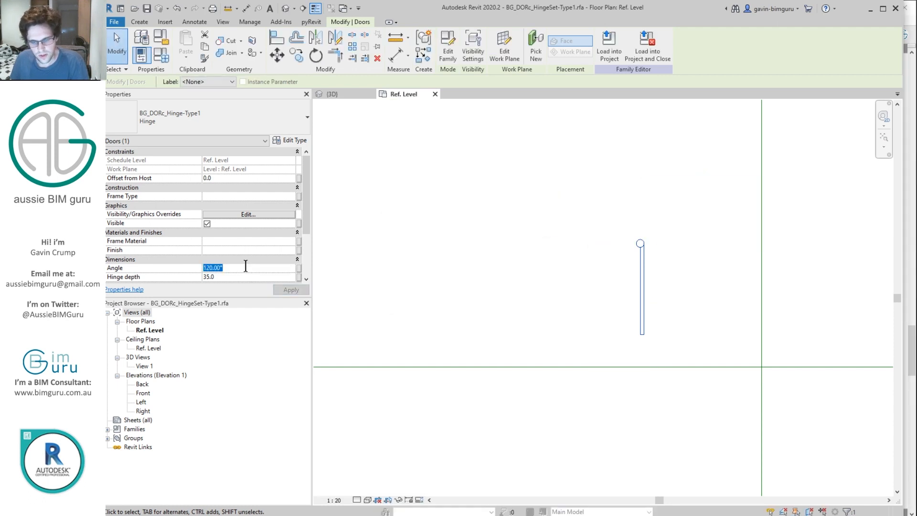
{"action": "type", "text": "75"}
{"action": "key", "text": "Return"}
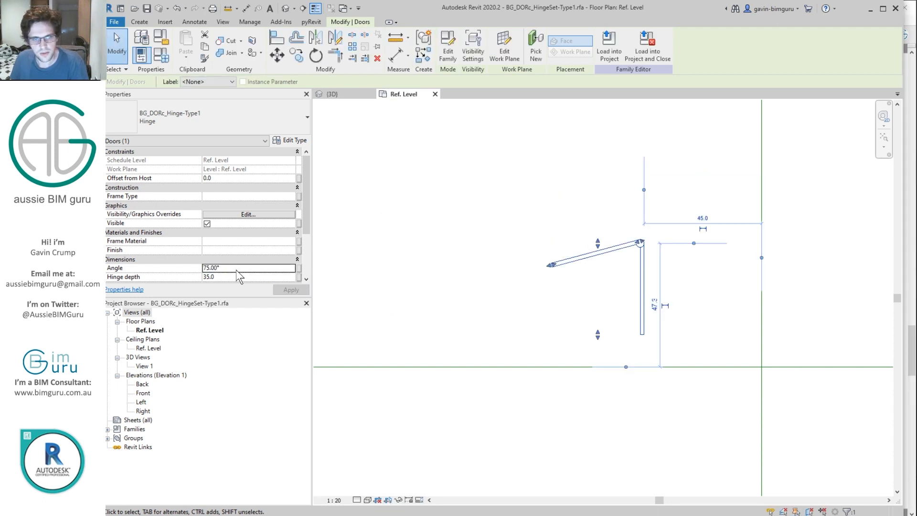
Step: Try Angle values of 125°, 90°, 45° and 225°, cancelling the angle warning
{"action": "scroll", "coordinate": [676, 247], "scroll_direction": "up", "scroll_amount": 8}
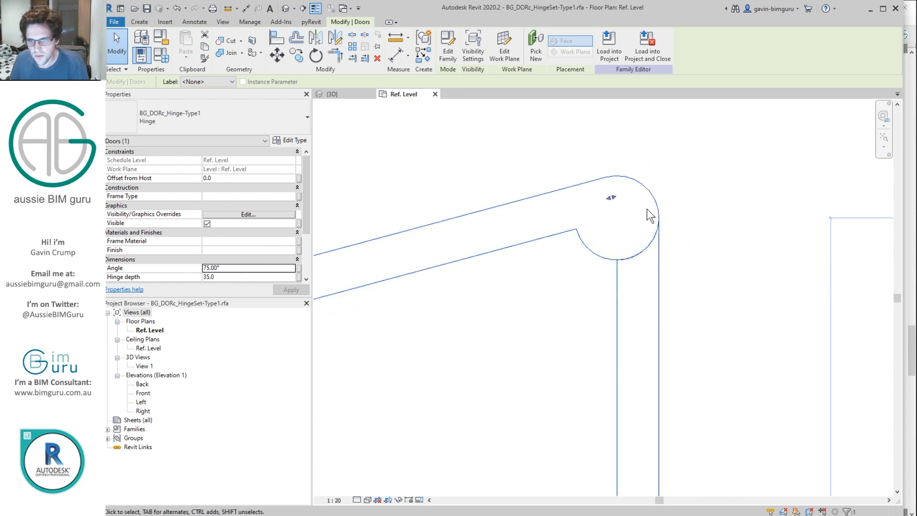
{"action": "scroll", "coordinate": [659, 251], "scroll_direction": "down", "scroll_amount": 5}
{"action": "left_click", "coordinate": [263, 268]}
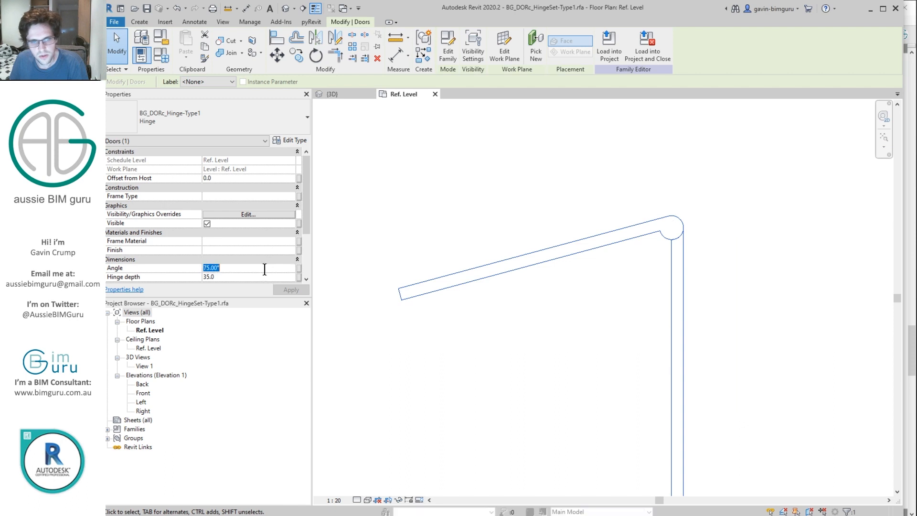
{"action": "type", "text": "125"}
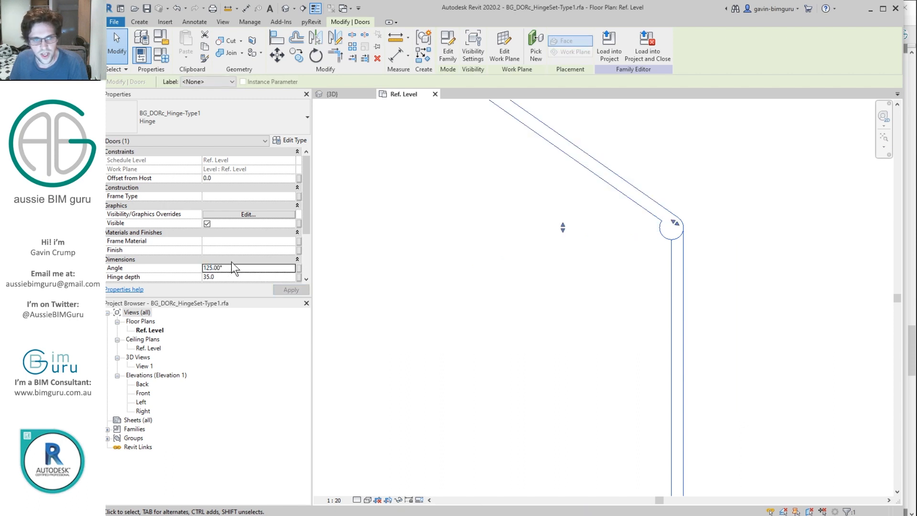
{"action": "left_click", "coordinate": [245, 269]}
{"action": "type", "text": "90"}
{"action": "left_click", "coordinate": [231, 268]}
{"action": "type", "text": "125"}
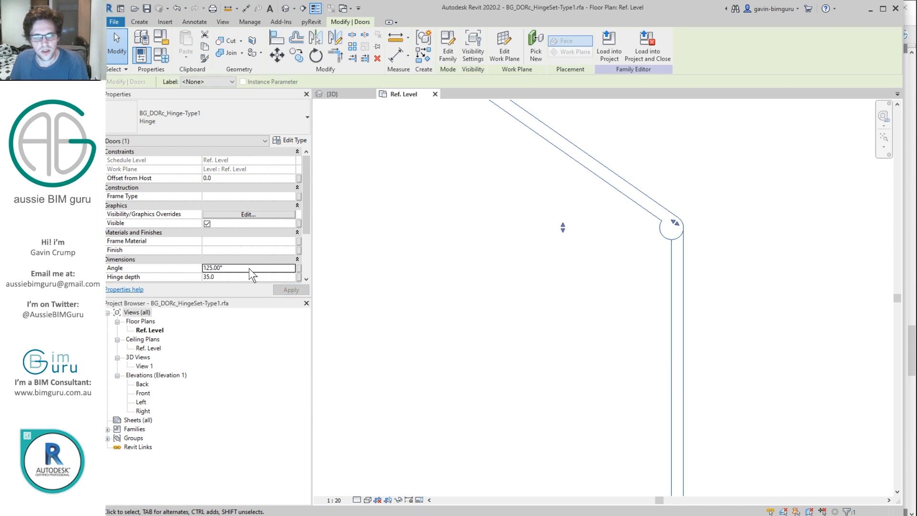
{"action": "left_click", "coordinate": [246, 268]}
{"action": "type", "text": "45"}
{"action": "left_click", "coordinate": [245, 268]}
{"action": "type", "text": "225"}
{"action": "key", "text": "Return"}
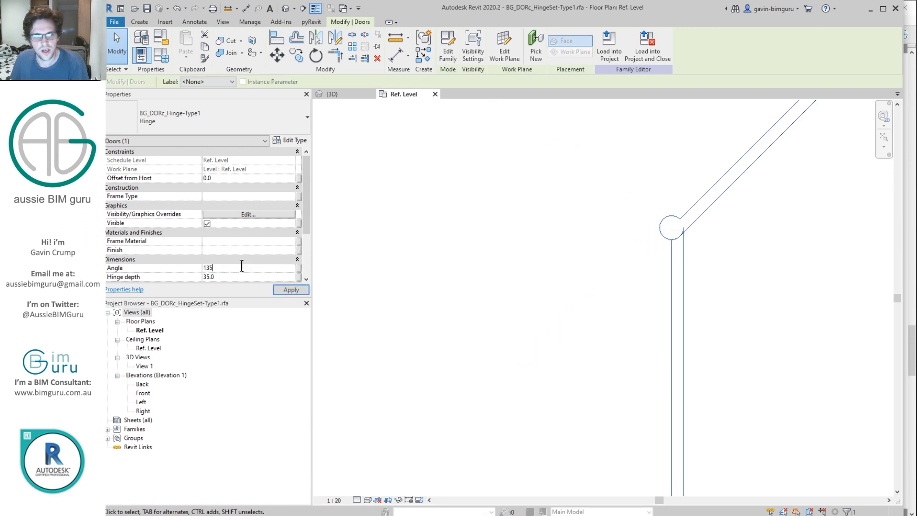
{"action": "left_click", "coordinate": [586, 298]}
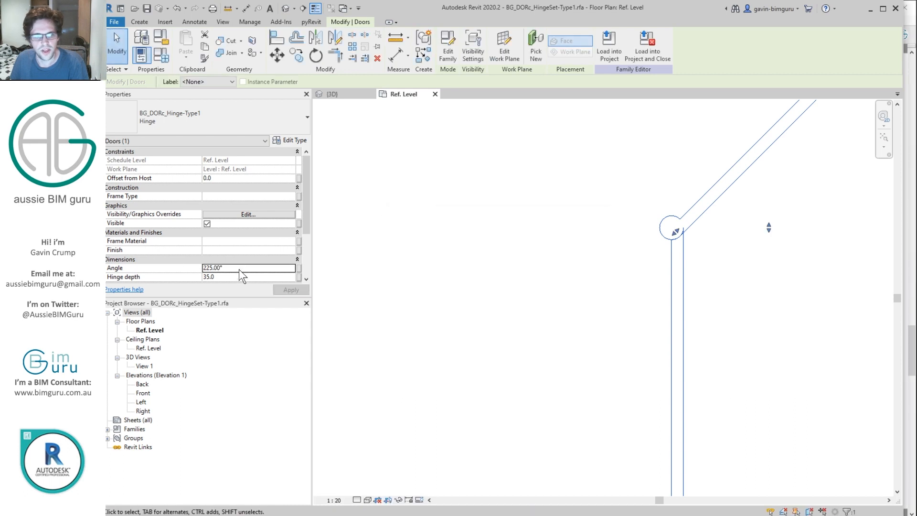
Step: Flex the Angle through 90°, 135°, 125° and 145°, dismissing the warnings
{"action": "left_click", "coordinate": [239, 268]}
{"action": "type", "text": "90"}
{"action": "key", "text": "Return"}
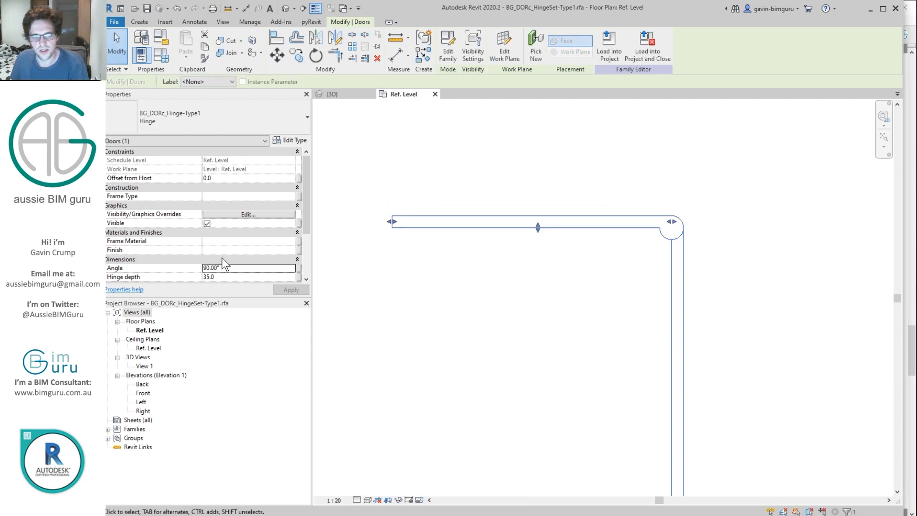
{"action": "left_click", "coordinate": [251, 271]}
{"action": "type", "text": "135"}
{"action": "key", "text": "Return"}
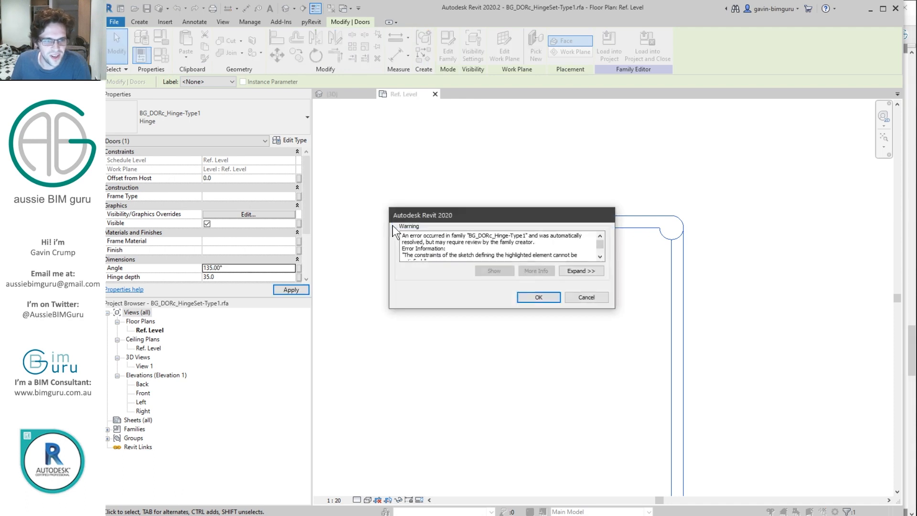
{"action": "left_click", "coordinate": [526, 297]}
{"action": "left_click", "coordinate": [239, 267]}
{"action": "type", "text": "125"}
{"action": "key", "text": "Return"}
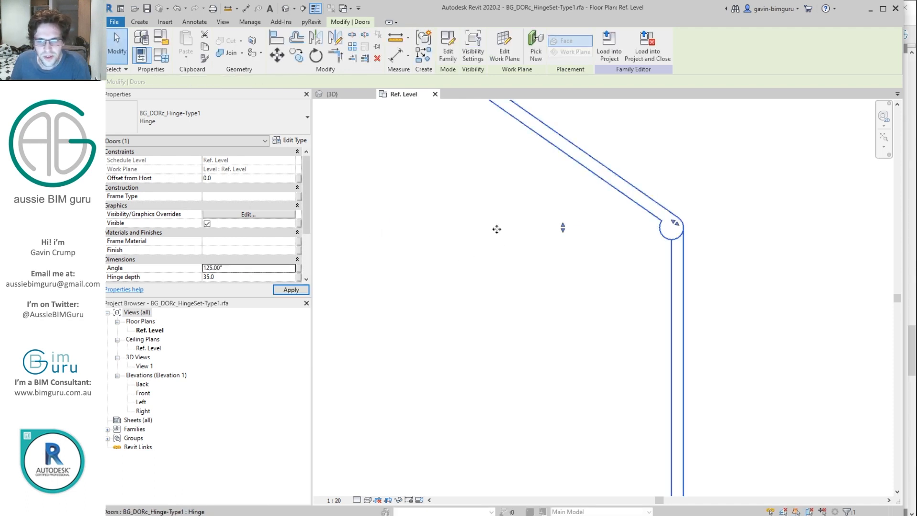
{"action": "left_click", "coordinate": [241, 268]}
{"action": "type", "text": "145"}
{"action": "key", "text": "Return"}
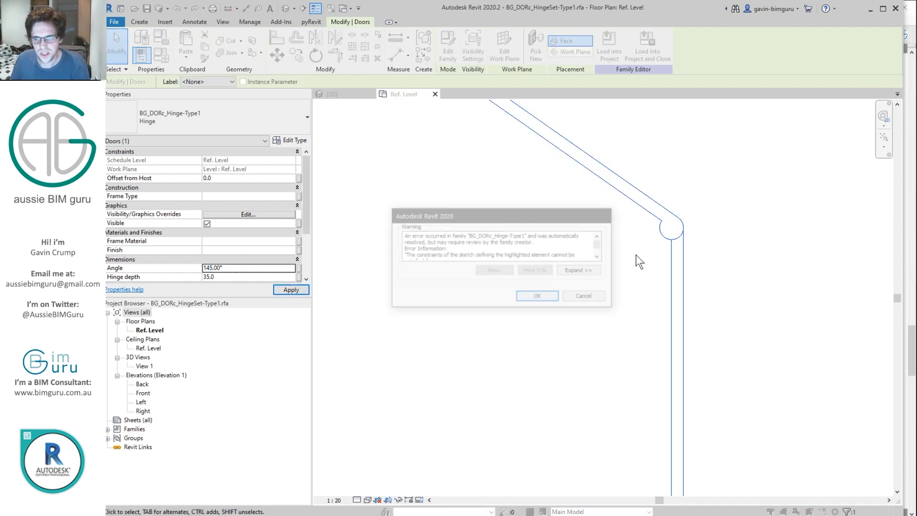
{"action": "left_click", "coordinate": [537, 297]}
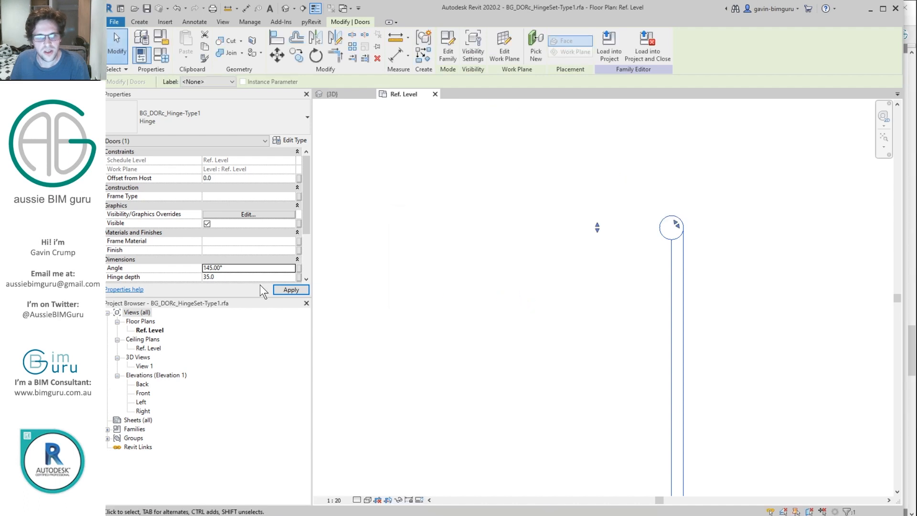
Step: Try Angle values of 150°, 125° and 160°, cancelling the failed change, then switch to File Explorer
{"action": "left_click", "coordinate": [262, 267]}
{"action": "type", "text": "150"}
{"action": "key", "text": "Return"}
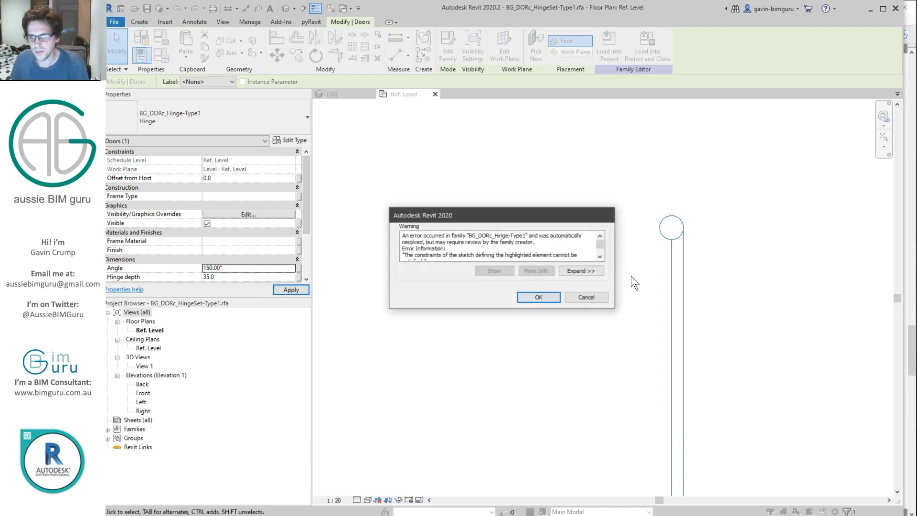
{"action": "left_click", "coordinate": [537, 296]}
{"action": "left_click", "coordinate": [261, 269]}
{"action": "type", "text": "125"}
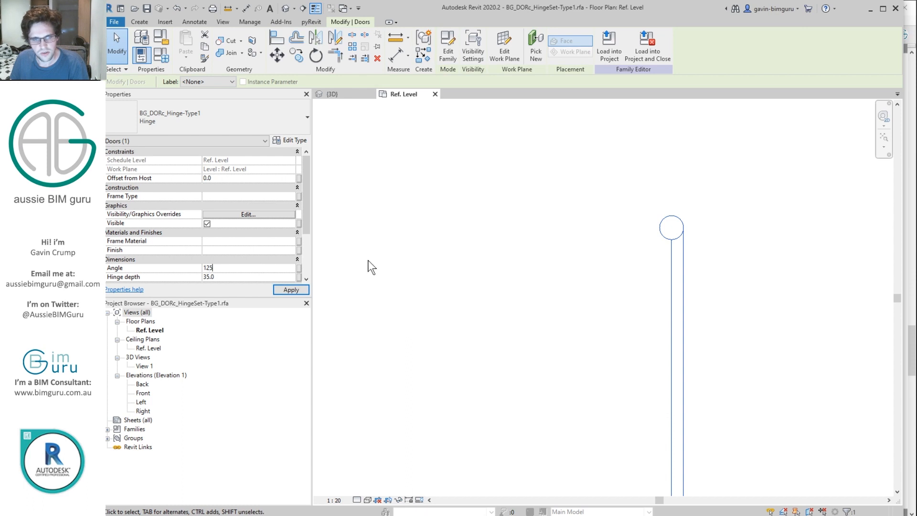
{"action": "key", "text": "Return"}
{"action": "left_click", "coordinate": [277, 268]}
{"action": "type", "text": "1"}
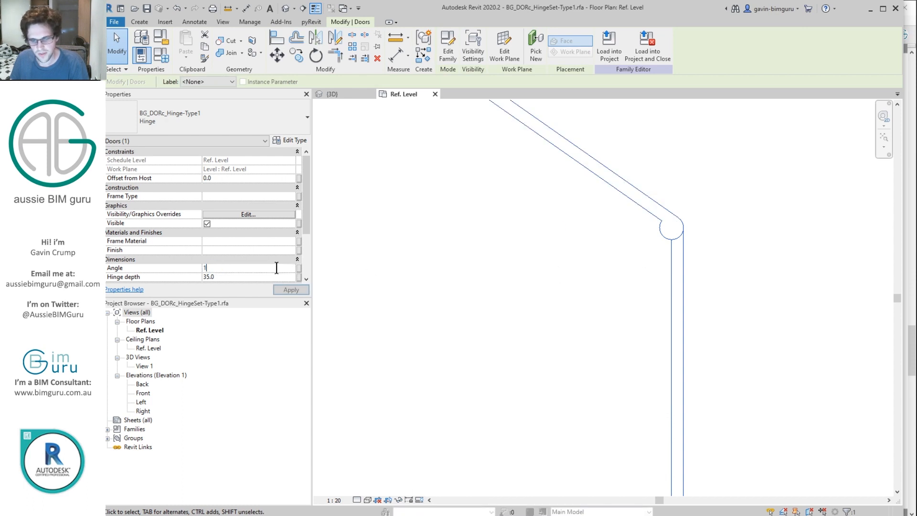
{"action": "type", "text": "60"}
{"action": "key", "text": "Return"}
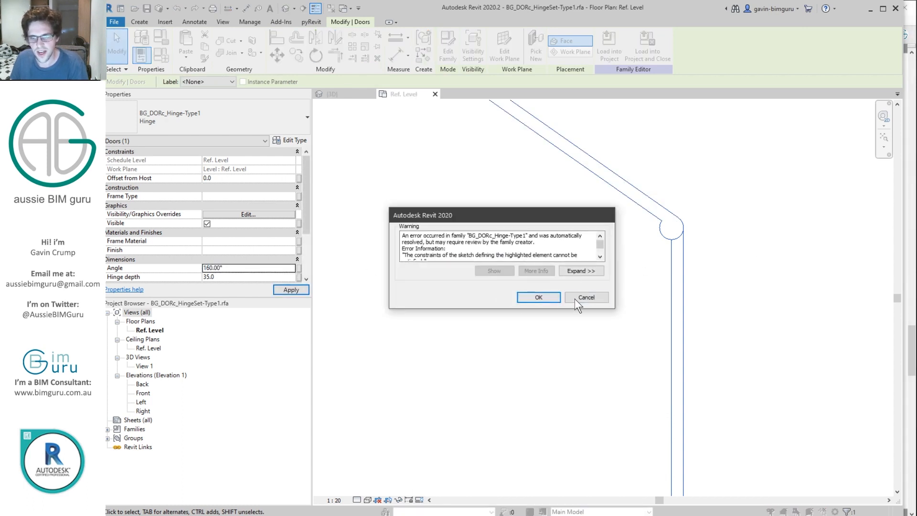
{"action": "left_click", "coordinate": [577, 300]}
{"action": "key", "text": "alt+Tab"}
{"action": "left_click", "coordinate": [498, 292]}
Step: Go up to the Desktop and open Content > Hinges > BG_DORc_Hinge-Type1.rfa
{"action": "left_click", "coordinate": [375, 102]}
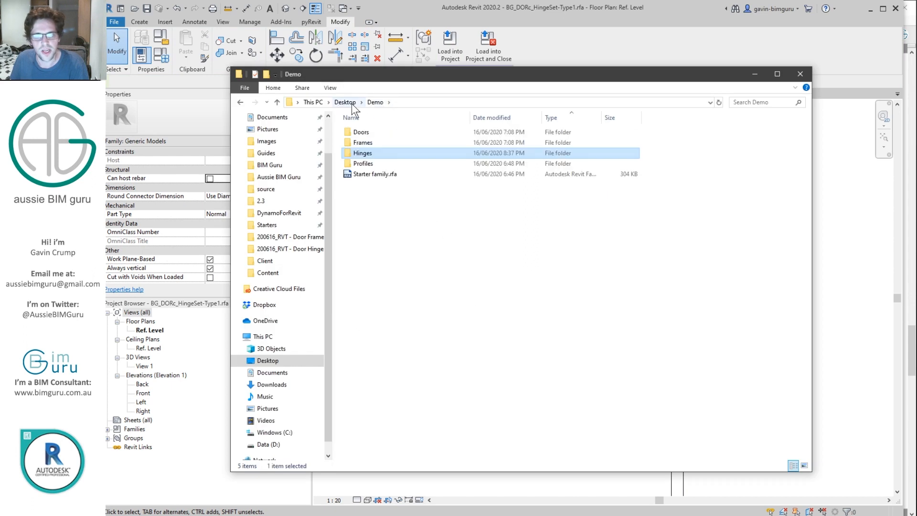
{"action": "left_click", "coordinate": [347, 103]}
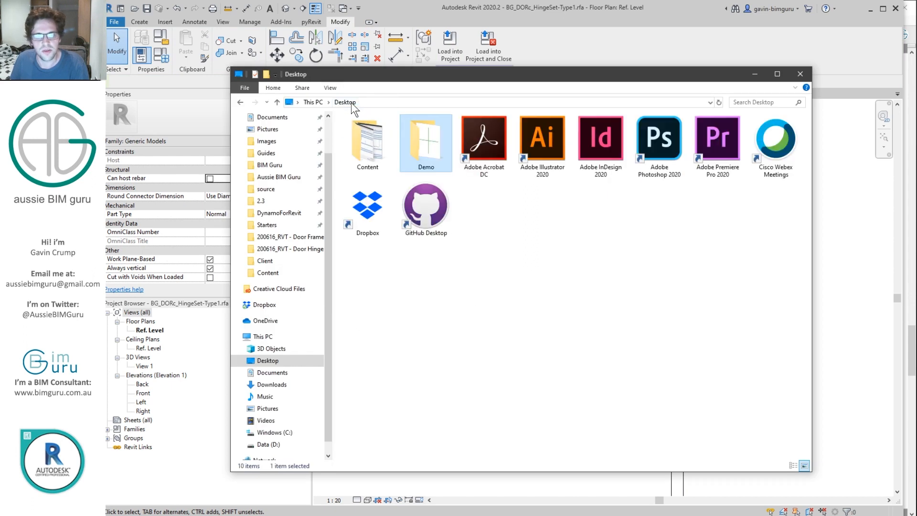
{"action": "double_click", "coordinate": [368, 144]}
{"action": "double_click", "coordinate": [501, 143]}
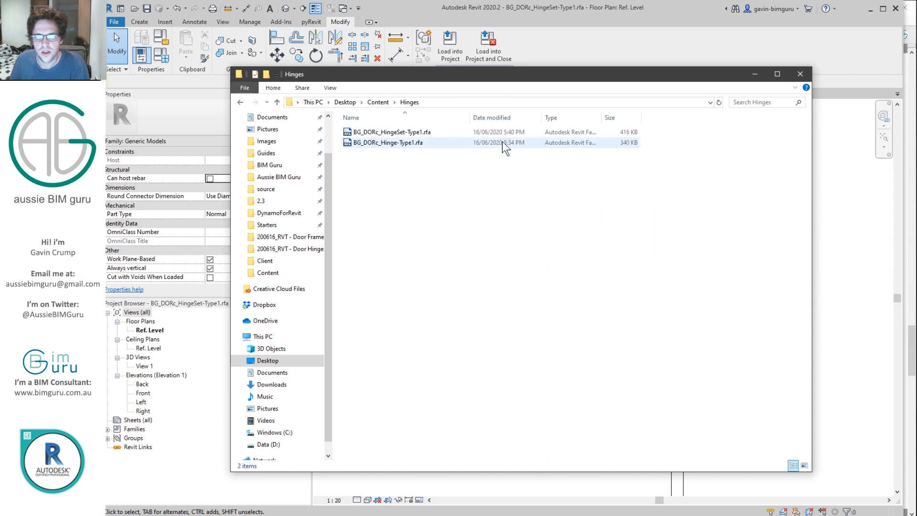
{"action": "left_click", "coordinate": [421, 145]}
{"action": "double_click", "coordinate": [409, 142]}
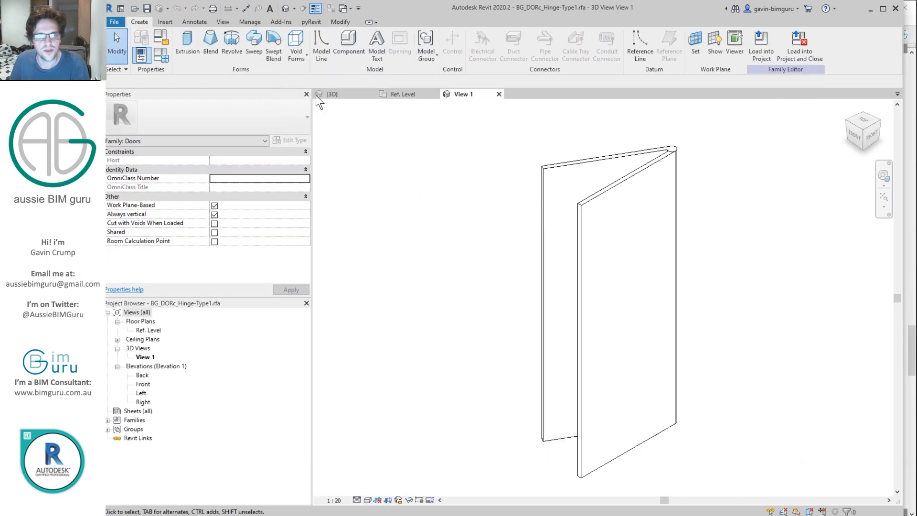
Step: Load the hinge into the HingeSet family, overwriting the existing version, and select it
{"action": "left_click", "coordinate": [761, 43]}
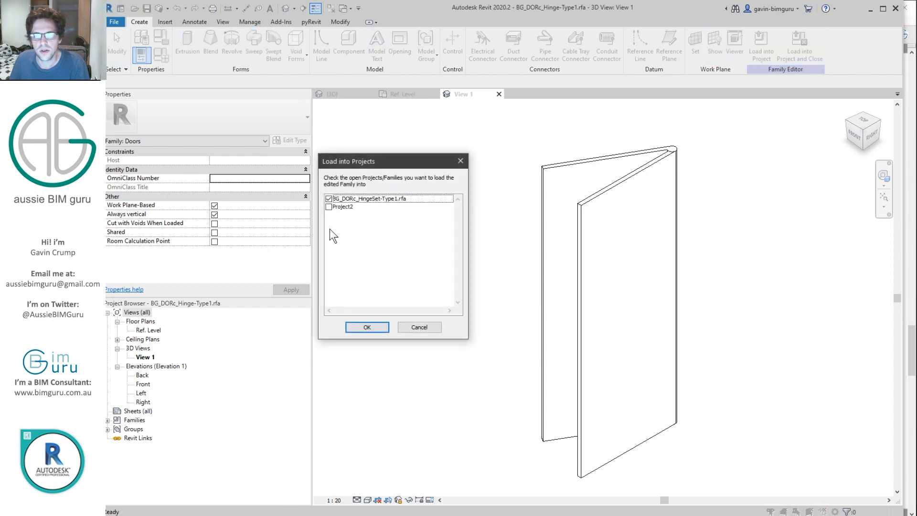
{"action": "left_click", "coordinate": [359, 329]}
{"action": "left_click", "coordinate": [440, 253]}
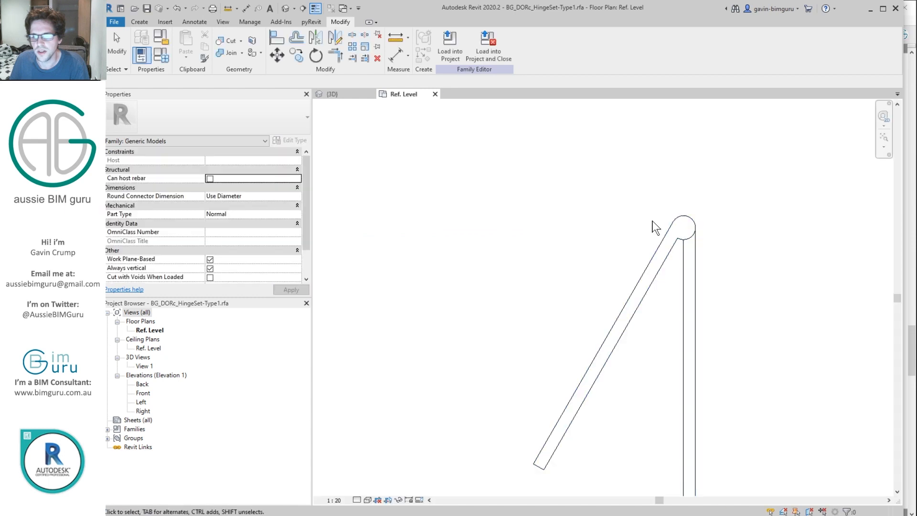
{"action": "left_click", "coordinate": [675, 228]}
Step: Flex the Open angle through 135°, 125°, 155°, 180°, 225° and 45°
{"action": "double_click", "coordinate": [229, 268]}
{"action": "type", "text": "135"}
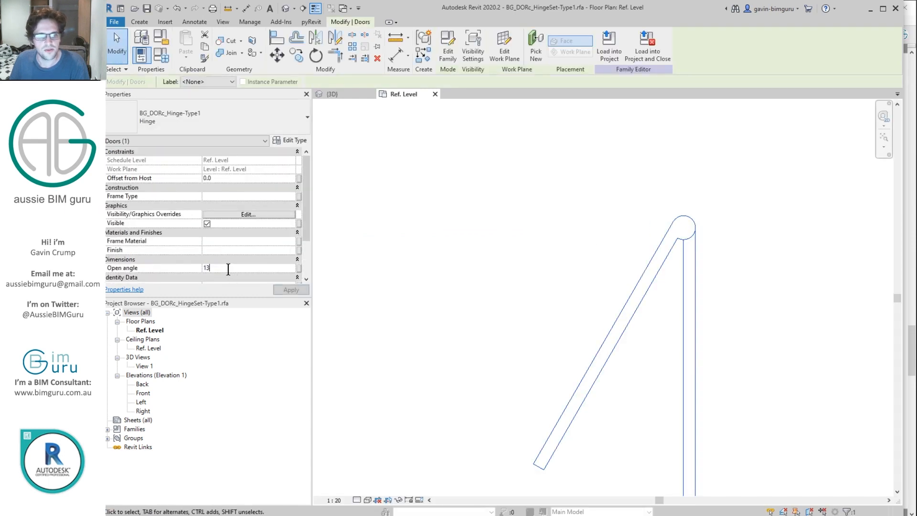
{"action": "double_click", "coordinate": [253, 268]}
{"action": "type", "text": "125"}
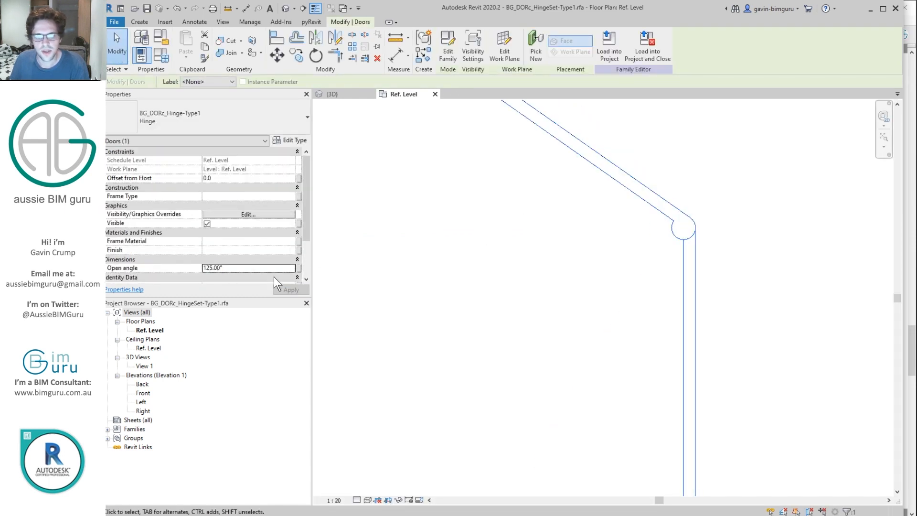
{"action": "double_click", "coordinate": [275, 268]}
{"action": "type", "text": "155"}
{"action": "double_click", "coordinate": [263, 268]}
{"action": "type", "text": "180"}
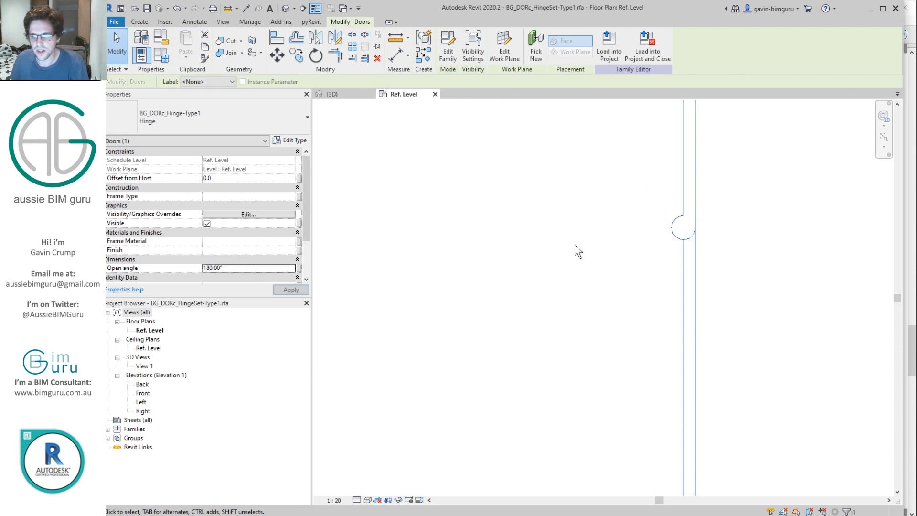
{"action": "double_click", "coordinate": [278, 267]}
{"action": "type", "text": "225"}
{"action": "double_click", "coordinate": [249, 265]}
{"action": "type", "text": "45"}
Step: Try Open angle values of 15°, 0°, 15°, 25°, 45° and 135°
{"action": "double_click", "coordinate": [260, 268]}
{"action": "type", "text": "15"}
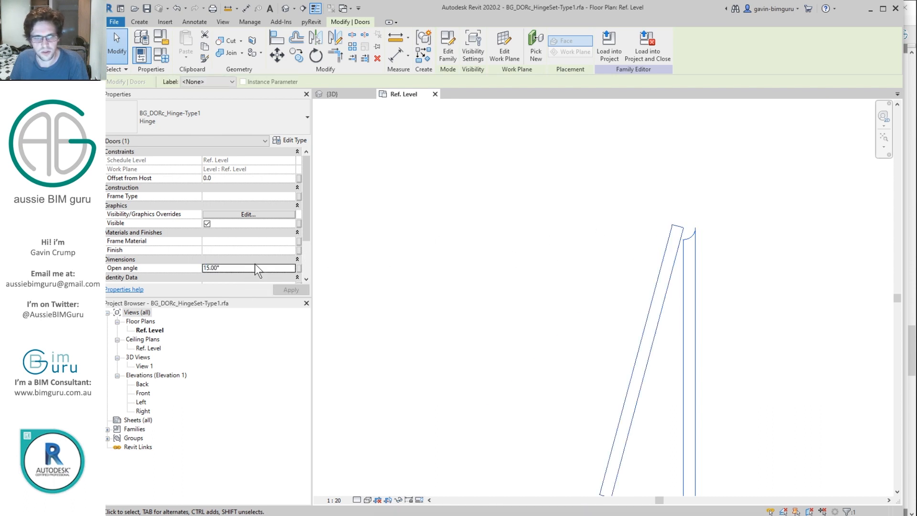
{"action": "double_click", "coordinate": [254, 266]}
{"action": "type", "text": "0"}
{"action": "double_click", "coordinate": [260, 268]}
{"action": "type", "text": "15"}
{"action": "scroll", "coordinate": [688, 236], "scroll_direction": "up", "scroll_amount": 4}
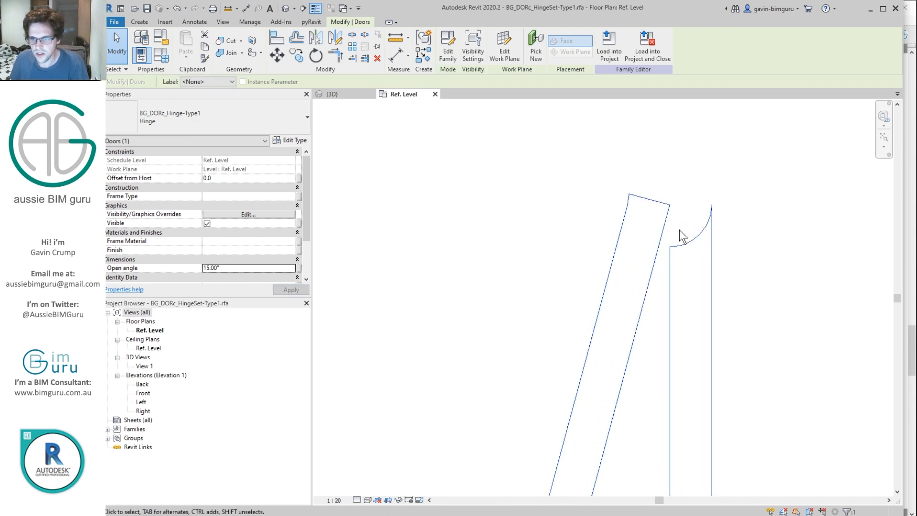
{"action": "double_click", "coordinate": [247, 270]}
{"action": "type", "text": "25"}
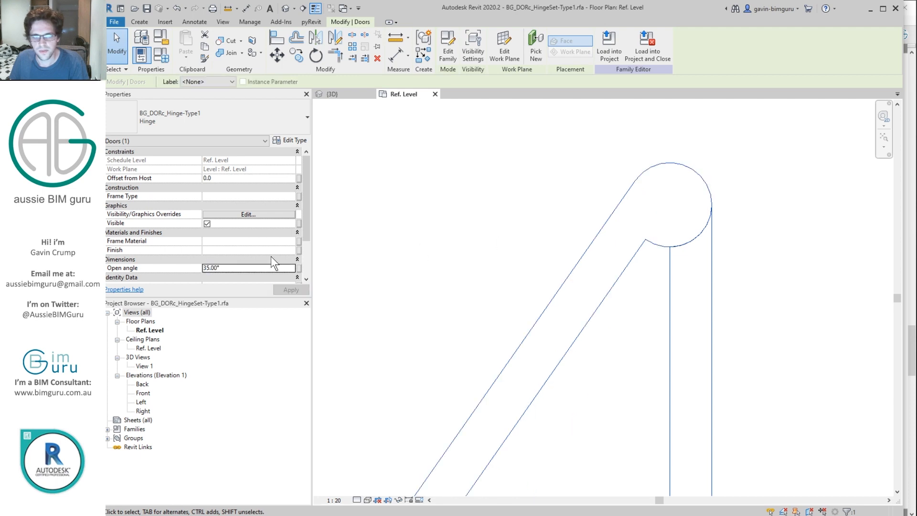
{"action": "double_click", "coordinate": [264, 266]}
{"action": "type", "text": "45"}
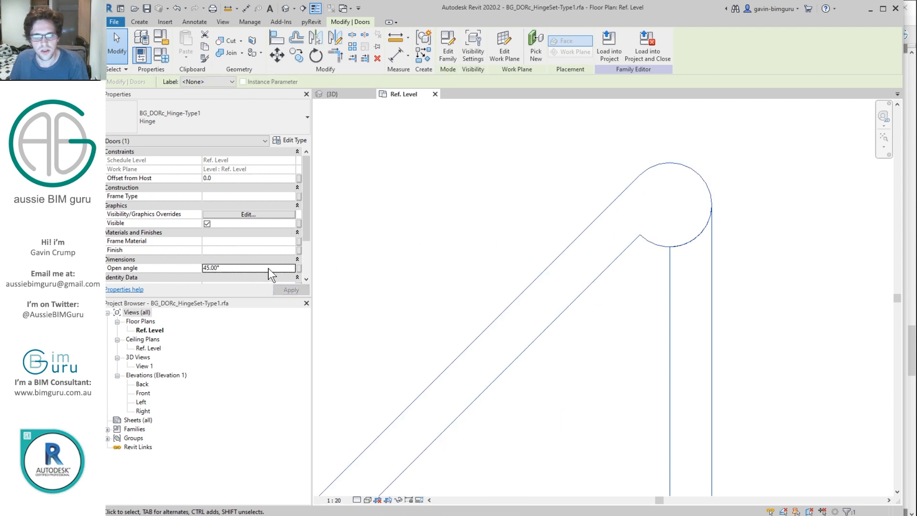
{"action": "double_click", "coordinate": [268, 268]}
{"action": "type", "text": "135"}
Step: Set the Open angle back to 45° and drag the hinge below the reference plane
{"action": "left_click", "coordinate": [469, 214]}
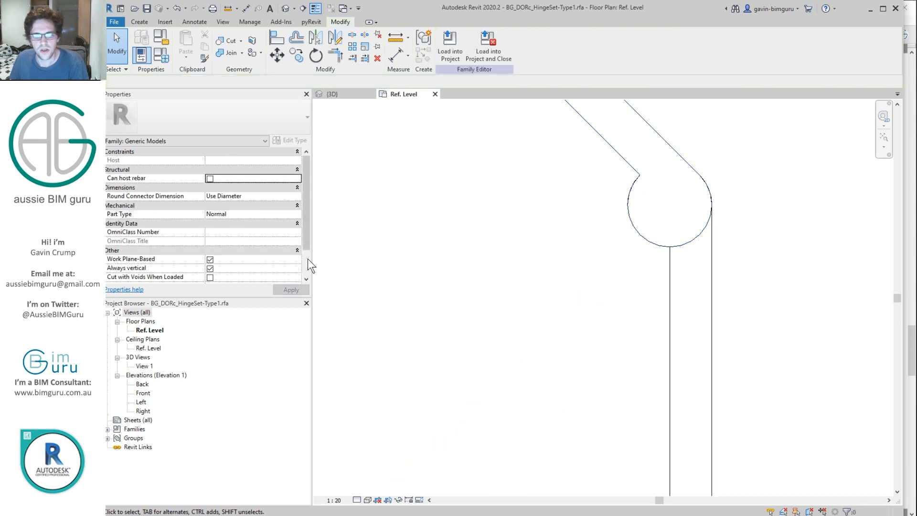
{"action": "left_click", "coordinate": [611, 224]}
{"action": "double_click", "coordinate": [261, 268]}
{"action": "type", "text": "45"}
{"action": "scroll", "coordinate": [687, 272], "scroll_direction": "down", "scroll_amount": 8}
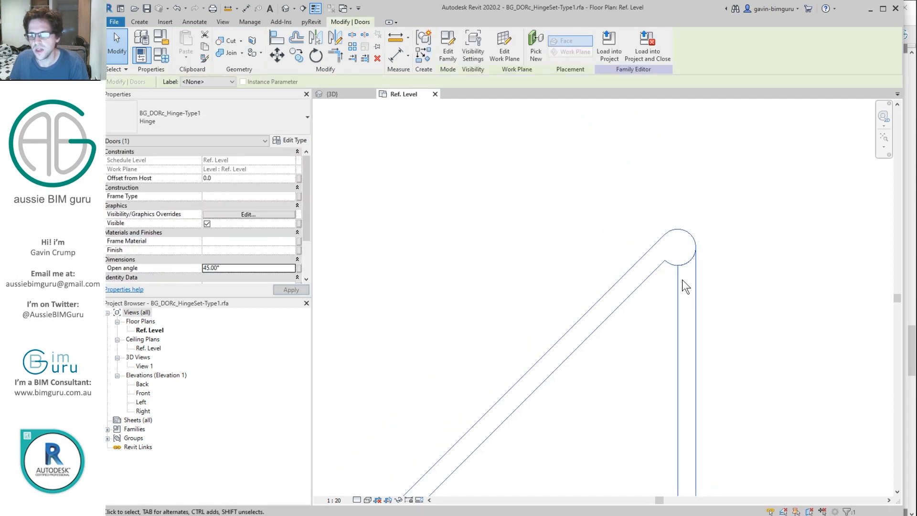
{"action": "left_click_drag", "start_coordinate": [687, 277], "coordinate": [717, 352]}
Step: Delete the duplicate BG_DORc_Hinge-Type1 type from the Doors families in the Project Browser
{"action": "left_click", "coordinate": [239, 384]}
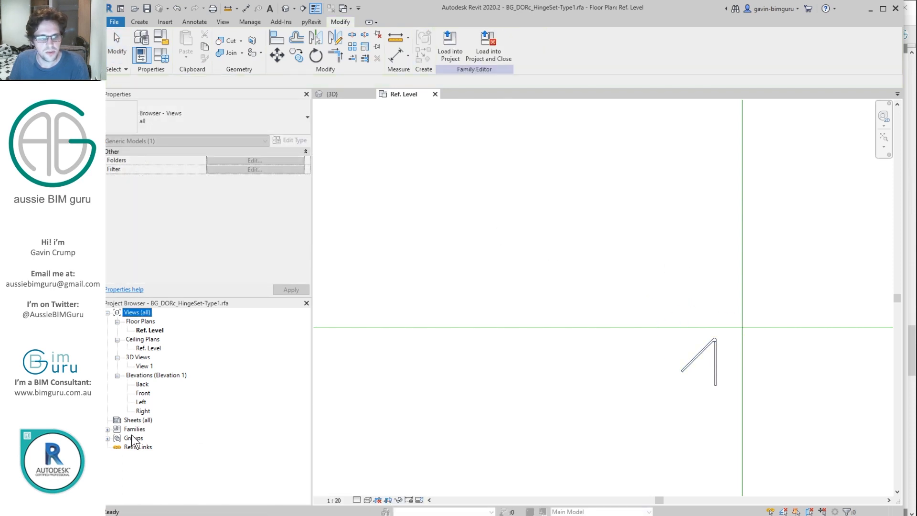
{"action": "left_click", "coordinate": [138, 428]}
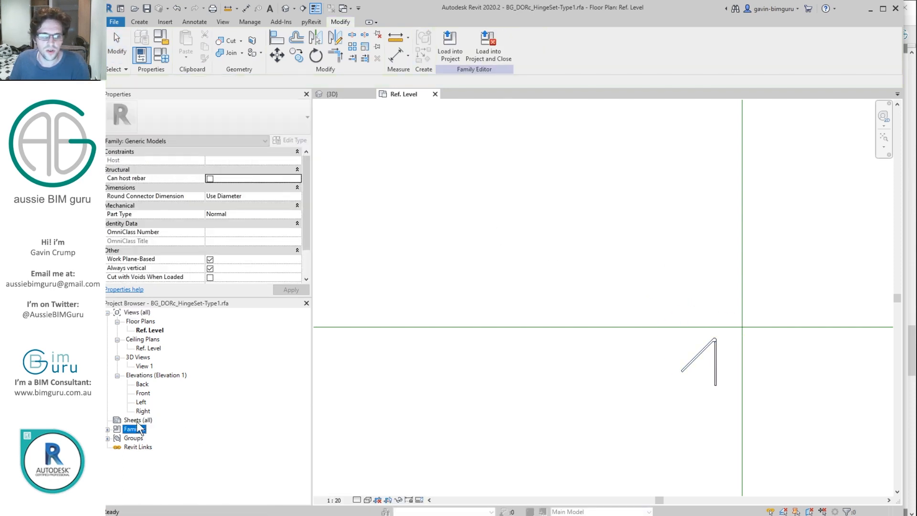
{"action": "double_click", "coordinate": [139, 430]}
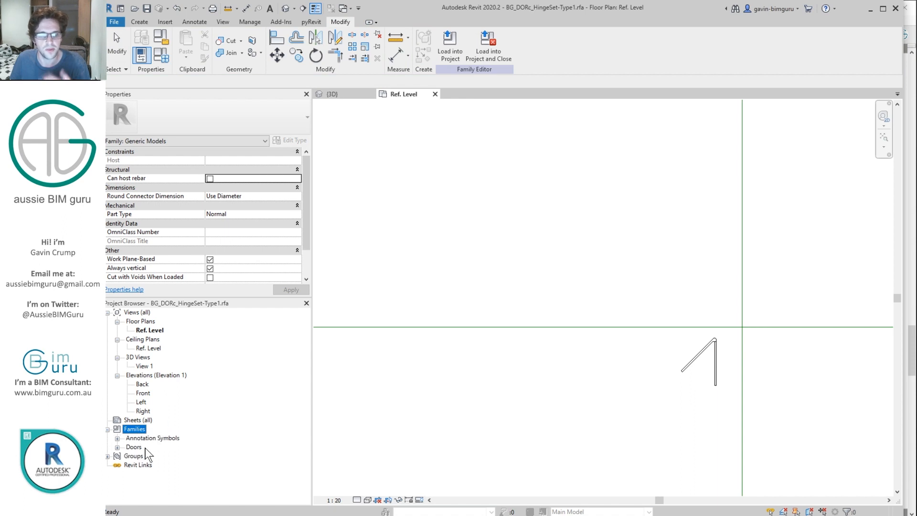
{"action": "double_click", "coordinate": [138, 448]}
{"action": "double_click", "coordinate": [156, 455]}
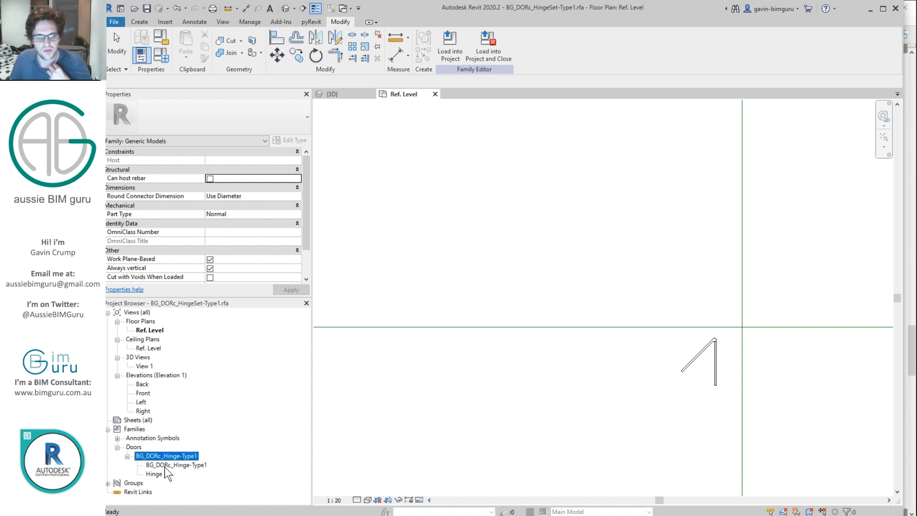
{"action": "left_click", "coordinate": [164, 466]}
{"action": "right_click", "coordinate": [167, 464]}
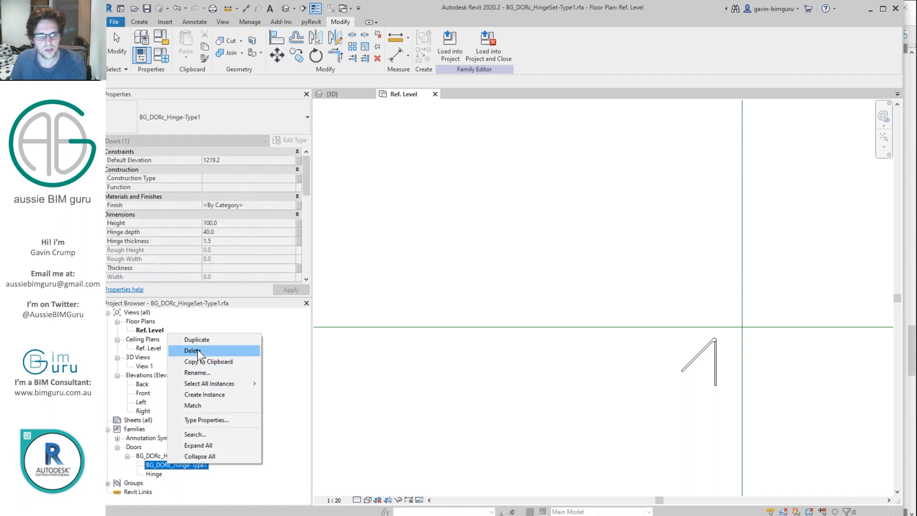
{"action": "left_click", "coordinate": [196, 349]}
Step: In the Hinge type's properties, associate Finish with a new Finish family parameter
{"action": "left_click", "coordinate": [153, 465]}
{"action": "right_click", "coordinate": [153, 466]}
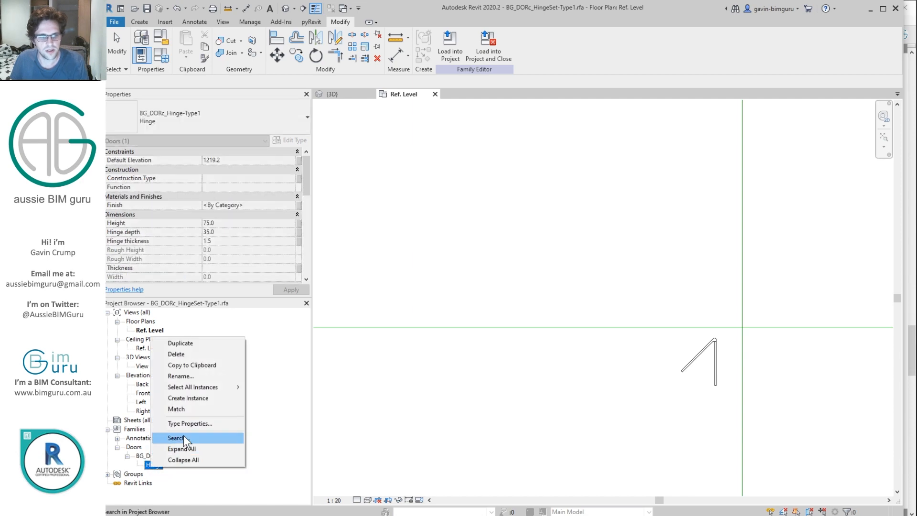
{"action": "left_click", "coordinate": [190, 423]}
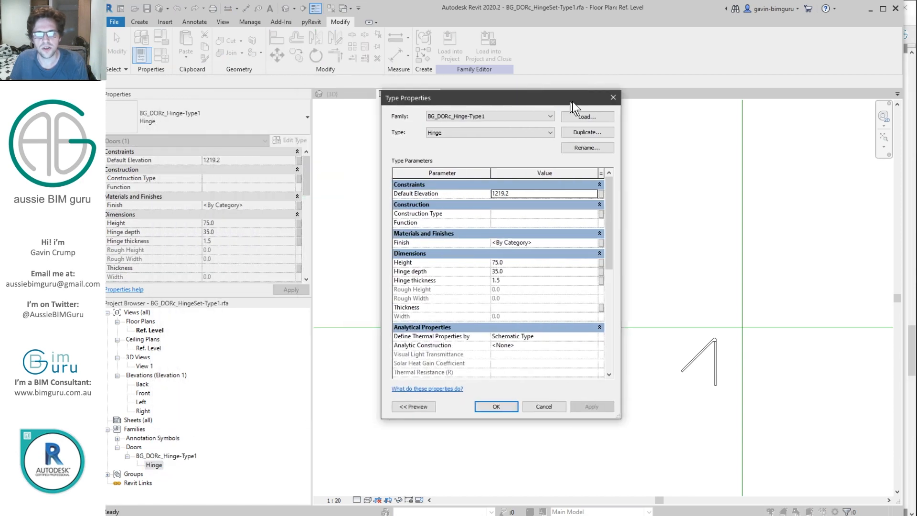
{"action": "left_click", "coordinate": [622, 241]}
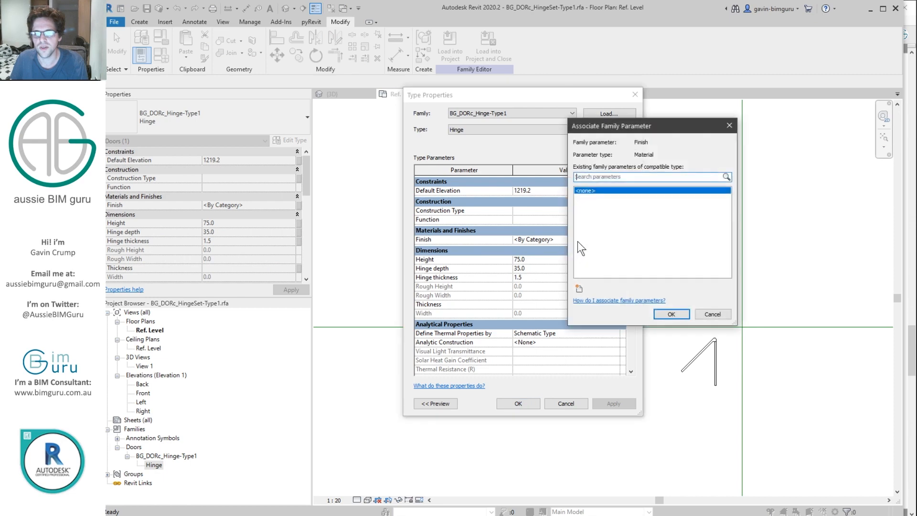
{"action": "left_click", "coordinate": [578, 288]}
{"action": "type", "text": "Finish"}
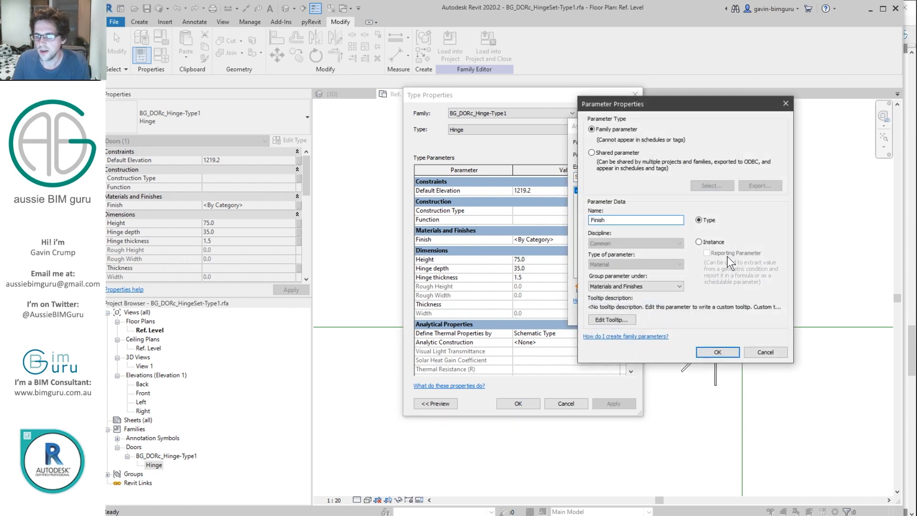
{"action": "left_click", "coordinate": [705, 242]}
{"action": "left_click", "coordinate": [718, 352]}
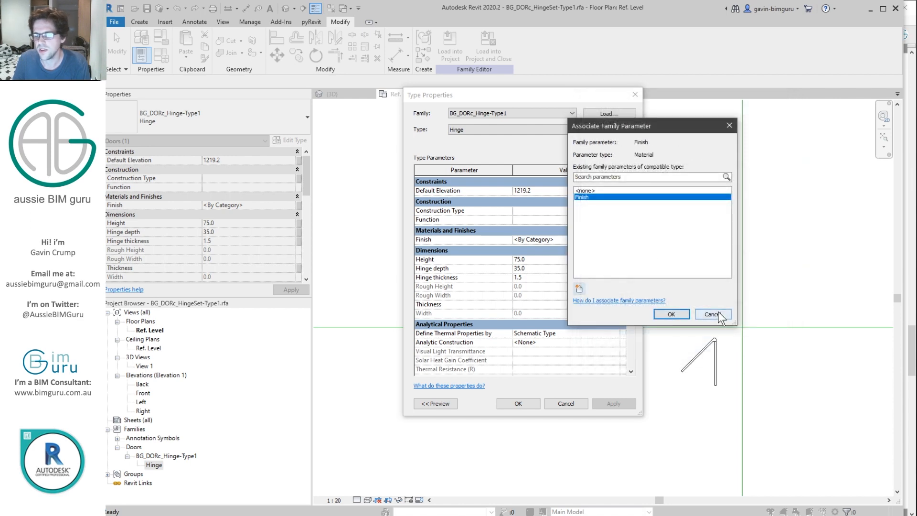
{"action": "left_click", "coordinate": [666, 316]}
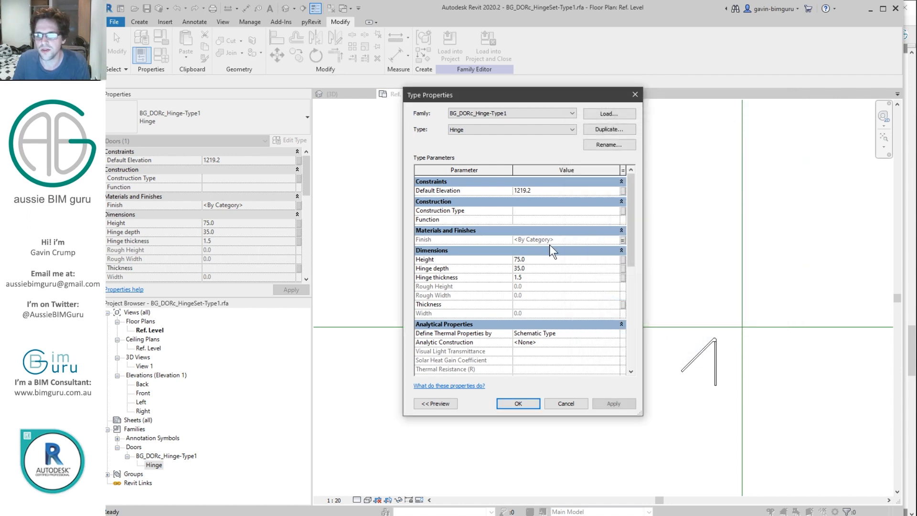
Step: Associate Height with a new Hinge height family parameter
{"action": "left_click", "coordinate": [624, 261]}
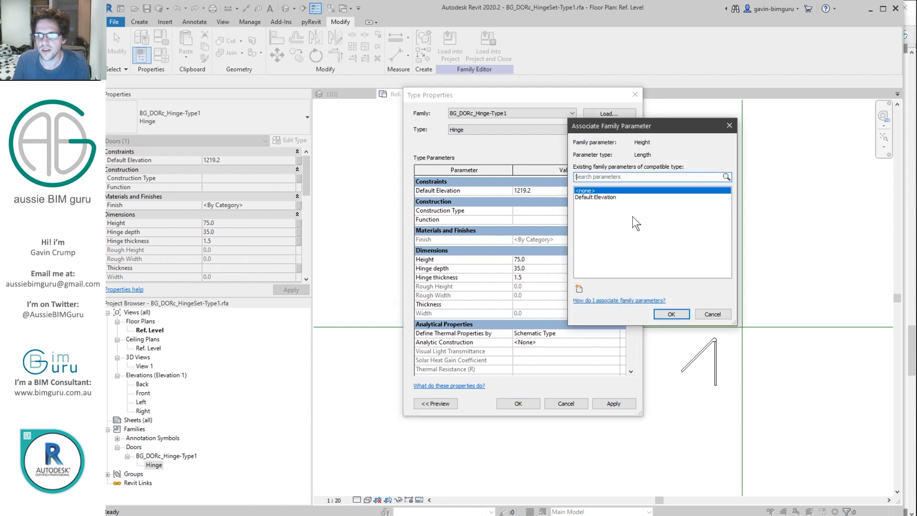
{"action": "left_click", "coordinate": [579, 289]}
{"action": "type", "text": "Hinge height"}
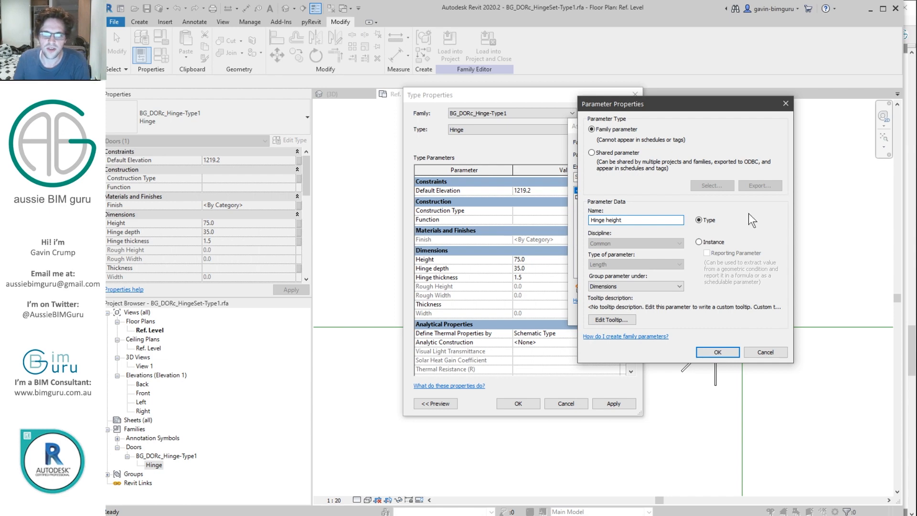
{"action": "left_click", "coordinate": [721, 353]}
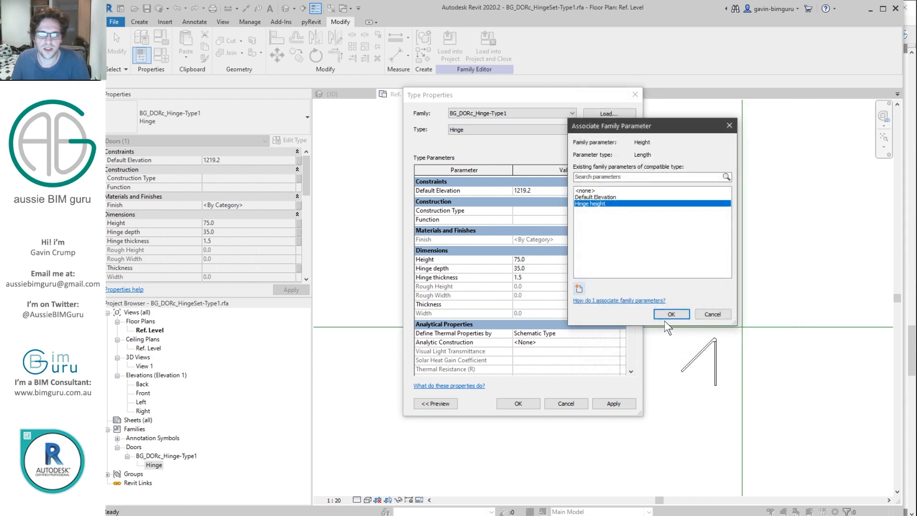
{"action": "left_click", "coordinate": [671, 314]}
{"action": "scroll", "coordinate": [629, 272], "scroll_direction": "down", "scroll_amount": 5}
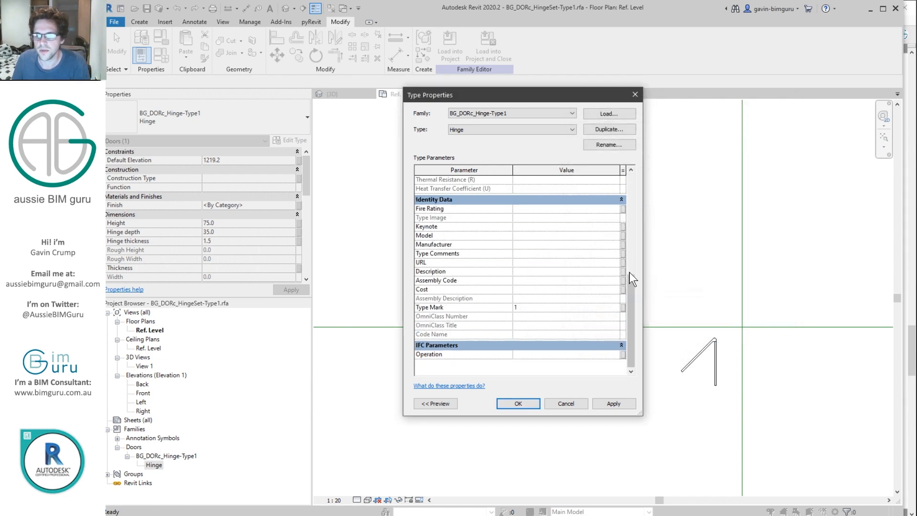
{"action": "scroll", "coordinate": [633, 277], "scroll_direction": "up", "scroll_amount": 5}
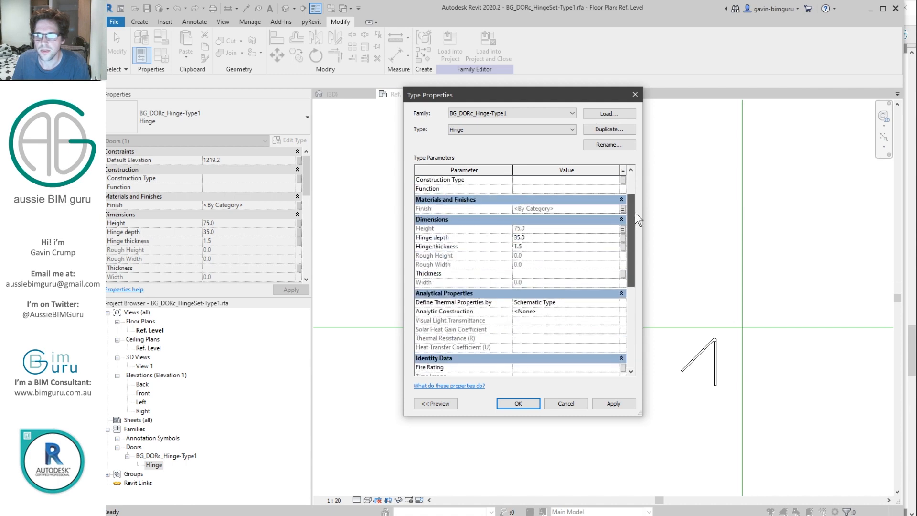
Step: Link Hinge depth to a new Hinge depth parameter and begin a Hinge thickness parameter
{"action": "left_click", "coordinate": [622, 241]}
{"action": "left_click", "coordinate": [578, 285]}
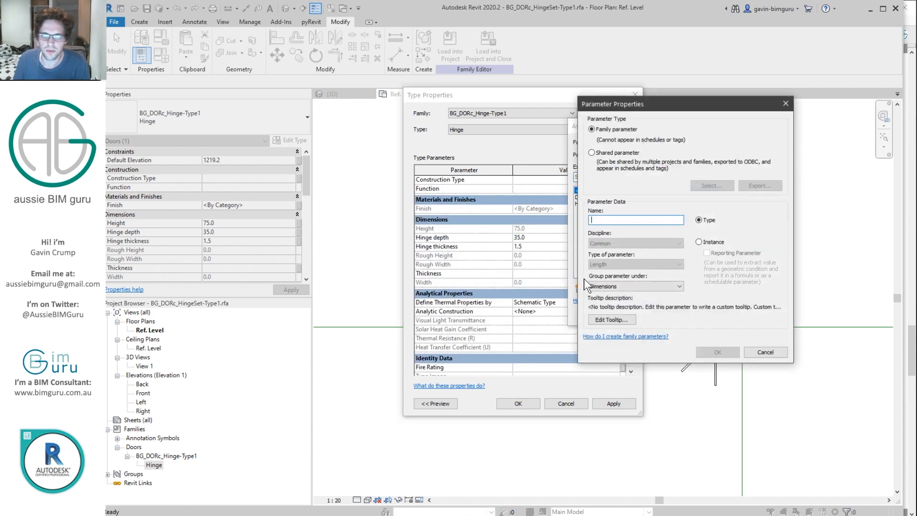
{"action": "type", "text": "Hinge depth"}
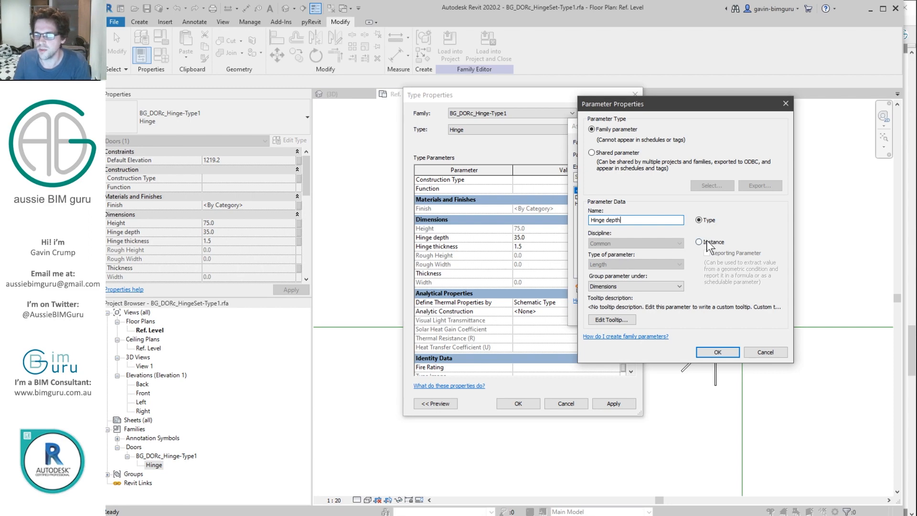
{"action": "left_click", "coordinate": [724, 351]}
{"action": "left_click", "coordinate": [671, 315]}
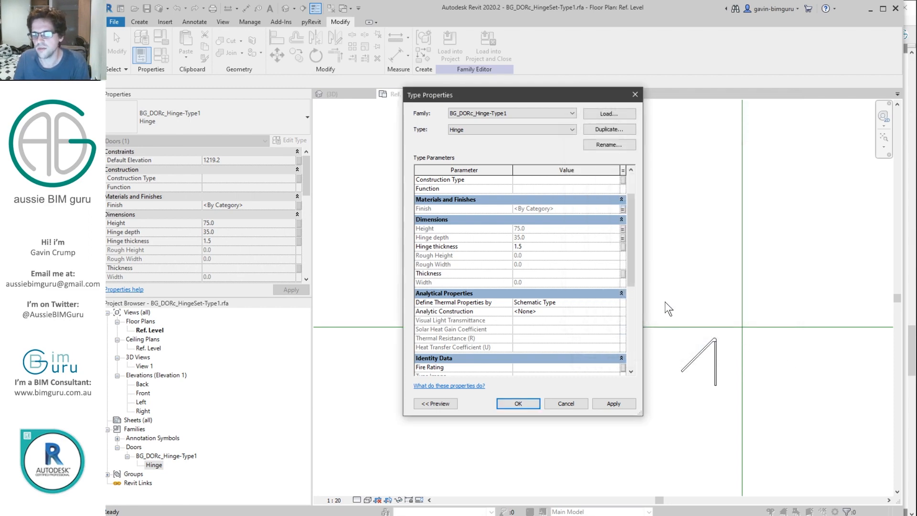
{"action": "left_click", "coordinate": [623, 247]}
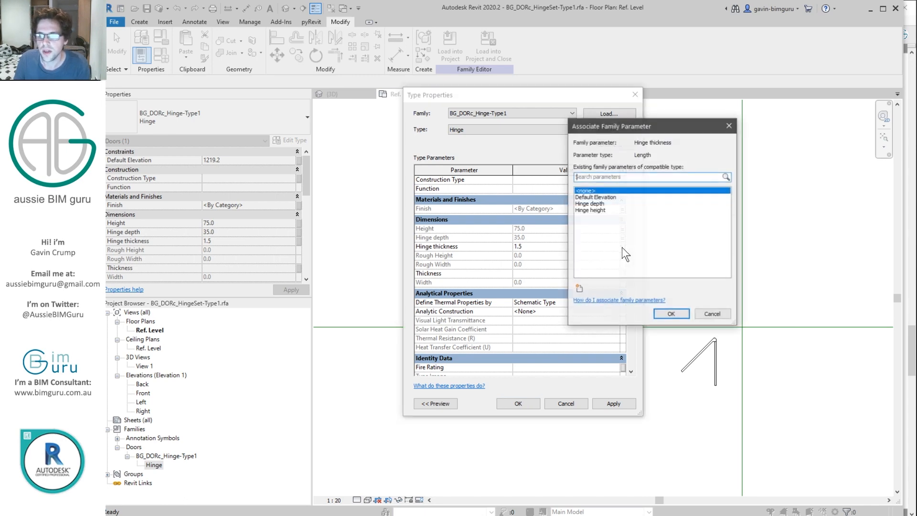
{"action": "left_click", "coordinate": [578, 289]}
{"action": "type", "text": "Hinge thickness"}
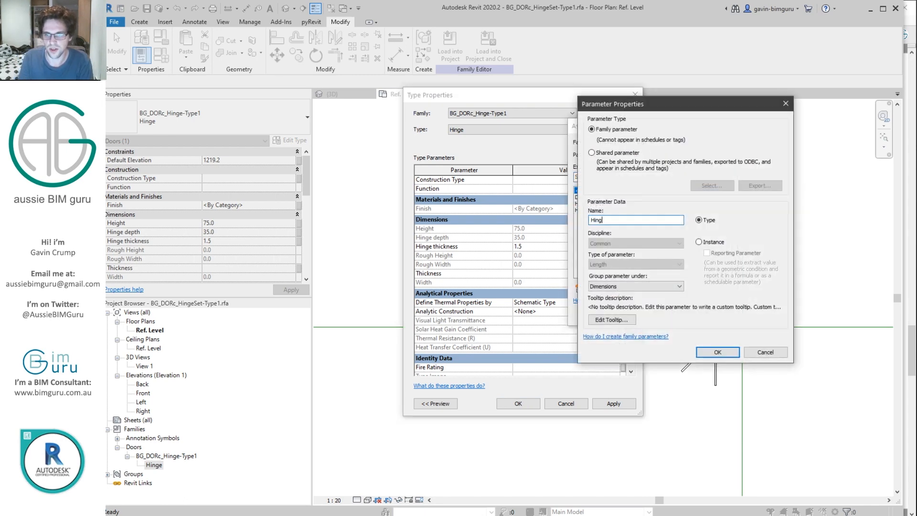
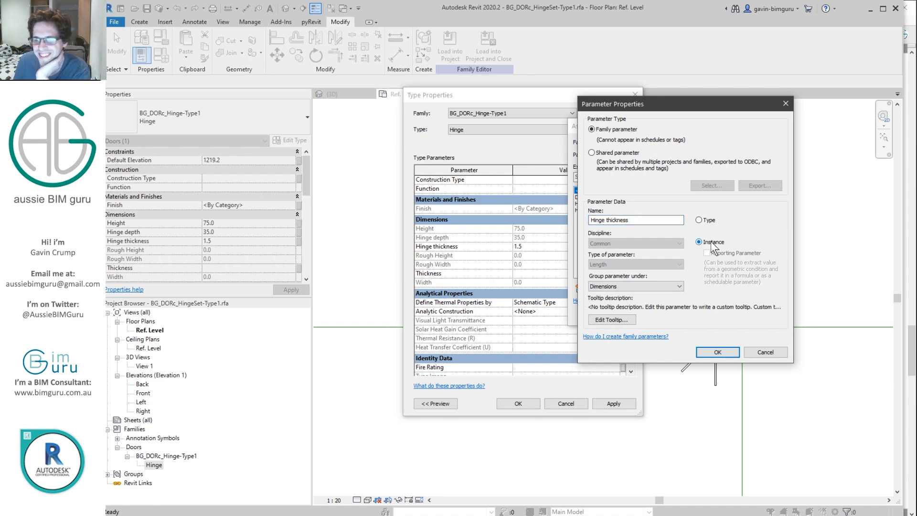
Step: Confirm Hinge thickness as a new instance parameter, link the hinge's thickness to it and close Type Properties
{"action": "left_click", "coordinate": [717, 352]}
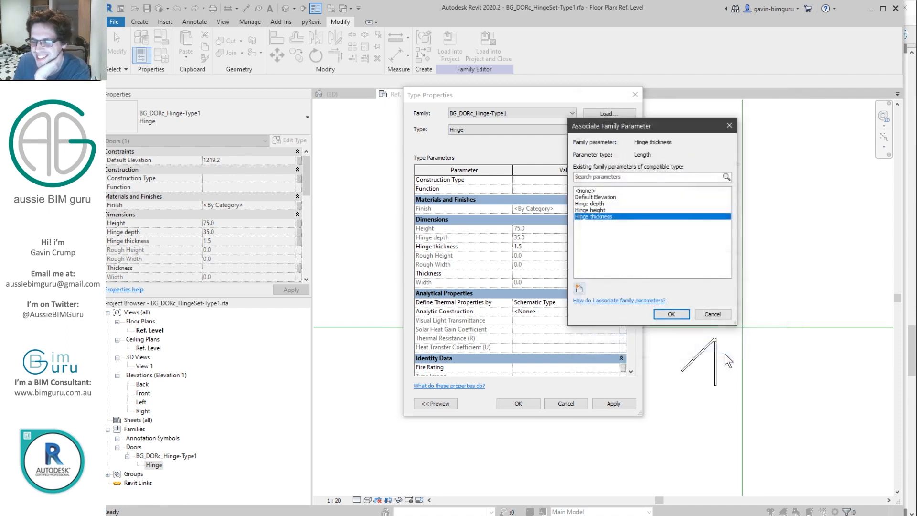
{"action": "left_click", "coordinate": [666, 313]}
{"action": "left_click_drag", "start_coordinate": [632, 245], "coordinate": [586, 316]}
{"action": "left_click", "coordinate": [516, 404]}
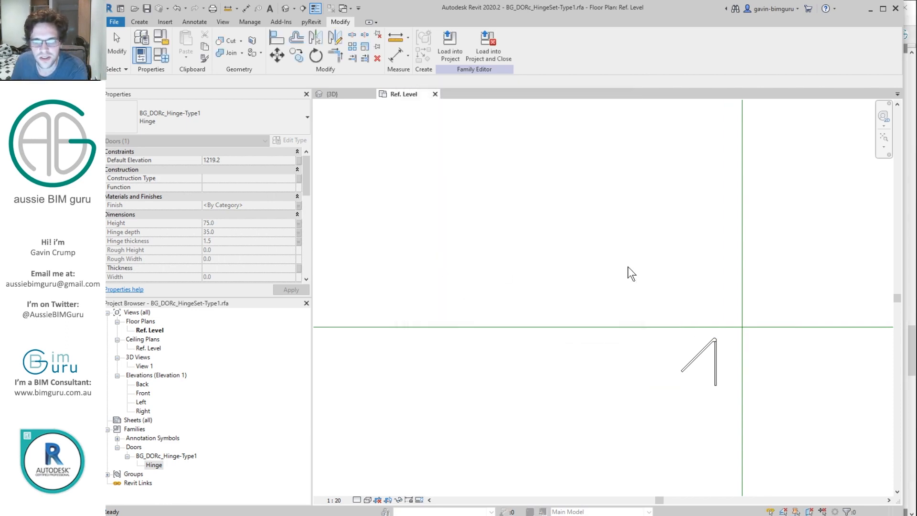
Step: Select the nested hinge and clear its Mark value
{"action": "left_click", "coordinate": [702, 356]}
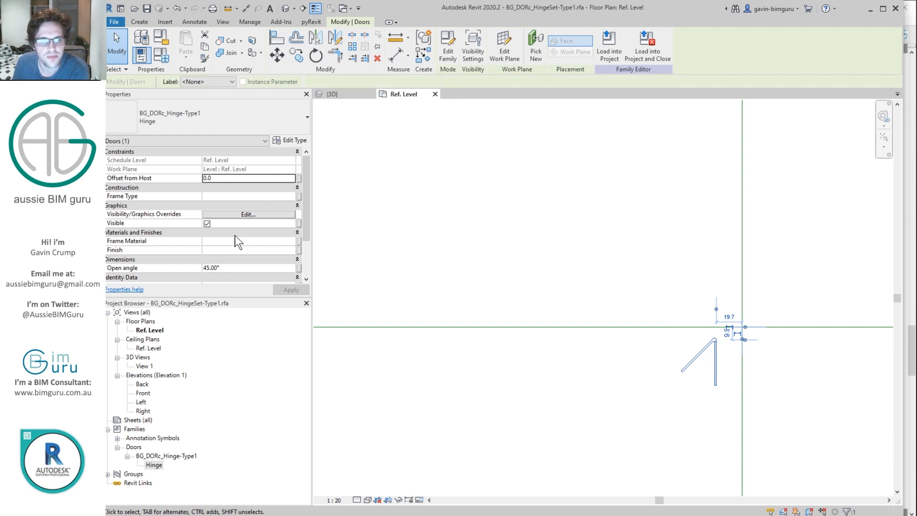
{"action": "left_click_drag", "start_coordinate": [304, 204], "coordinate": [303, 244]}
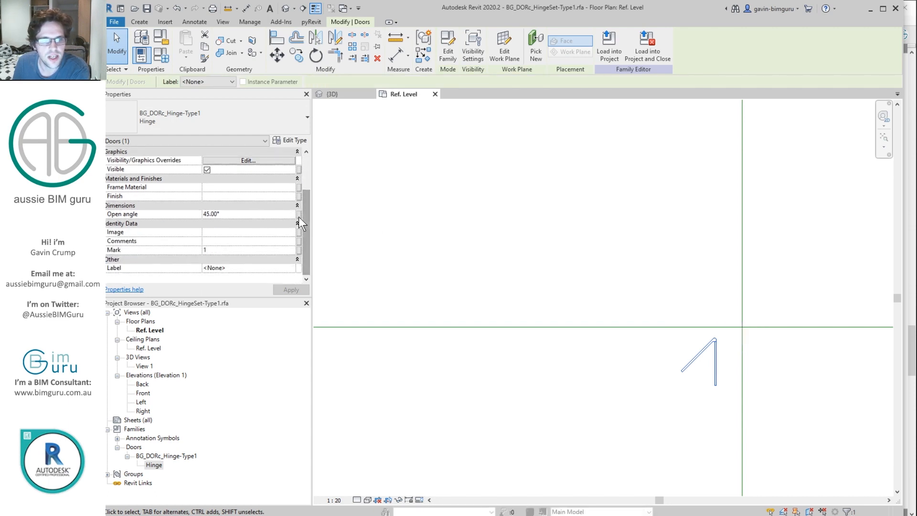
{"action": "key", "text": "BackSpace"}
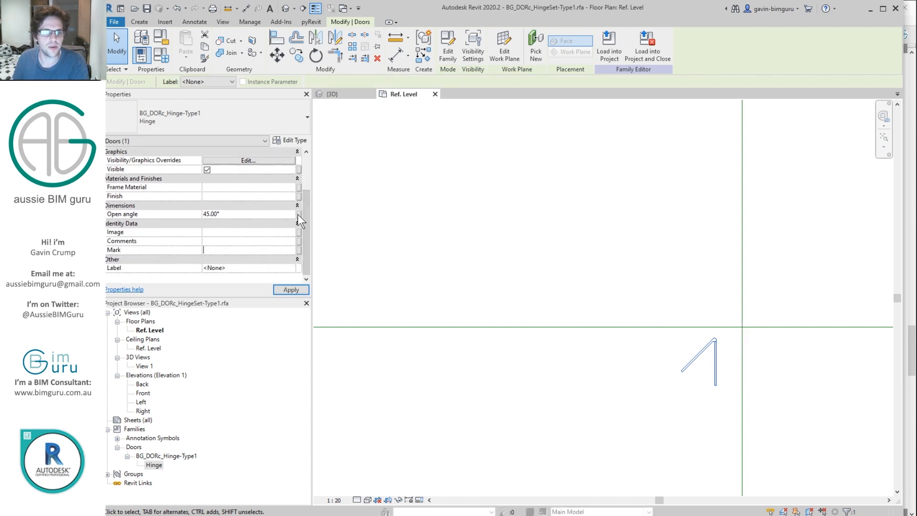
Step: Link the hinge's Open angle to a new Angle parameter and nudge the hinge slightly up and right
{"action": "left_click", "coordinate": [299, 215]}
{"action": "left_click", "coordinate": [577, 288]}
{"action": "type", "text": "Angle"}
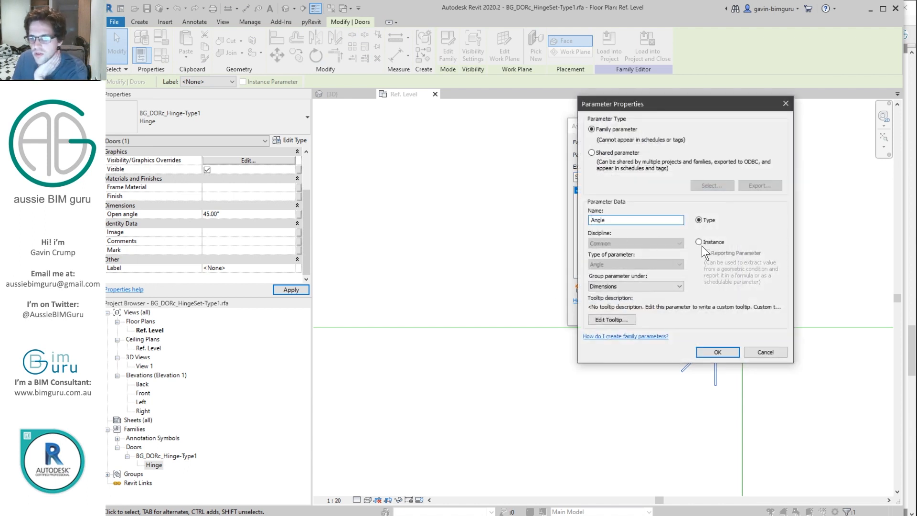
{"action": "left_click", "coordinate": [717, 352]}
{"action": "left_click", "coordinate": [672, 316]}
{"action": "left_click_drag", "start_coordinate": [715, 358], "coordinate": [728, 352]}
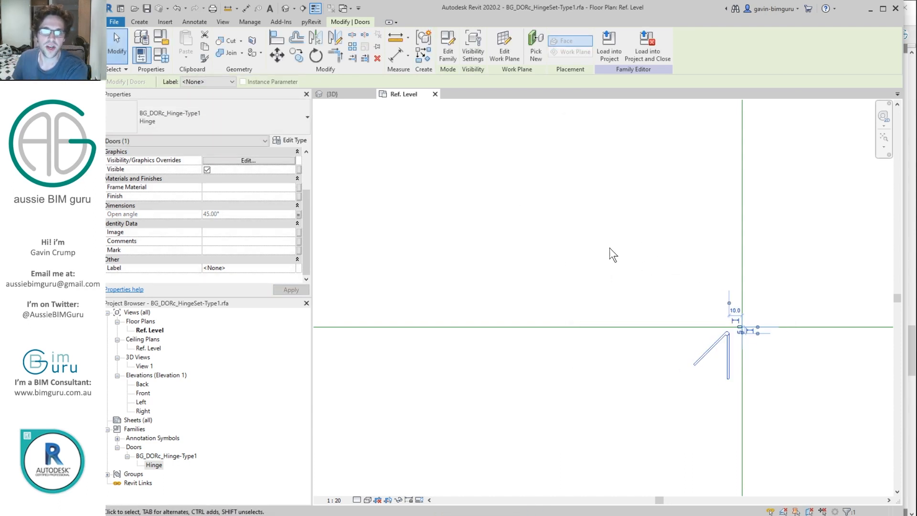
{"action": "double_click", "coordinate": [143, 393]}
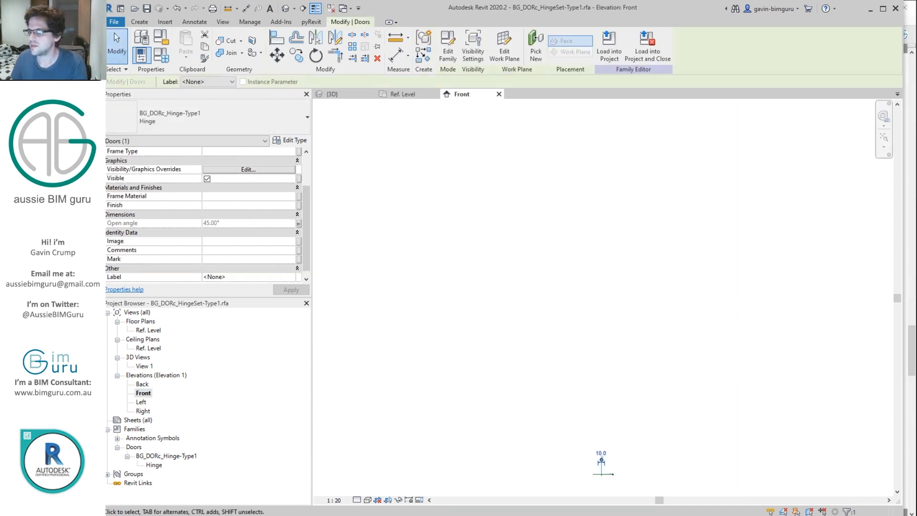
Step: Draw a horizontal reference plane just above Ref. Level with RP
{"action": "left_click", "coordinate": [626, 480]}
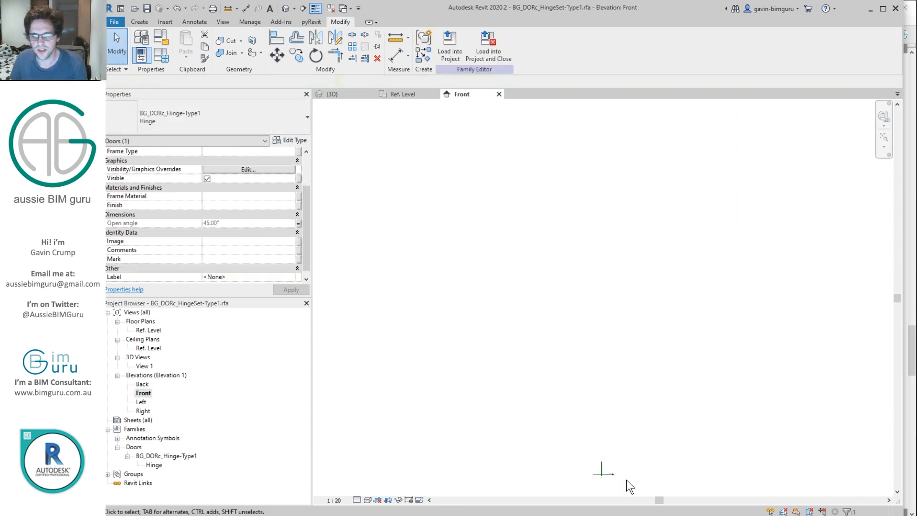
{"action": "scroll", "coordinate": [617, 430], "scroll_direction": "up", "scroll_amount": 2}
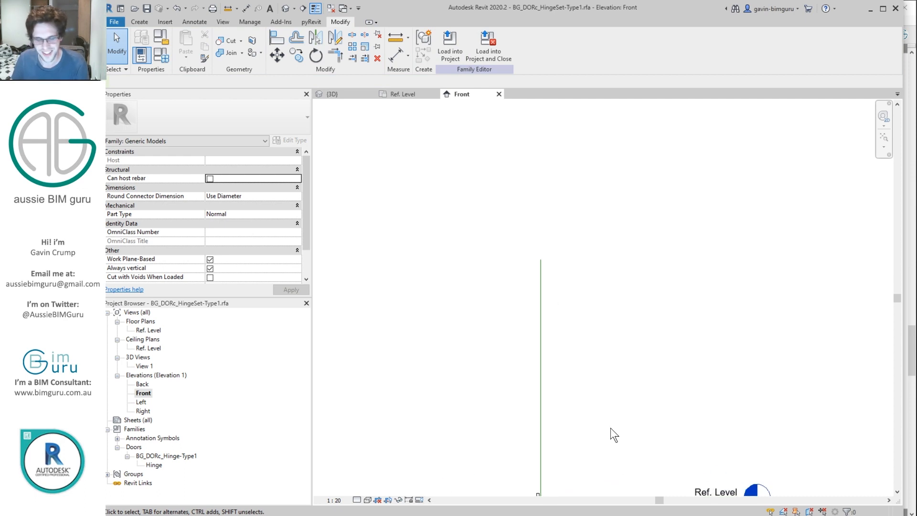
{"action": "key", "text": "r"}
{"action": "key", "text": "p"}
{"action": "middle_click_drag", "start_coordinate": [515, 486], "coordinate": [559, 387]}
{"action": "scroll", "coordinate": [551, 386], "scroll_direction": "up", "scroll_amount": 1}
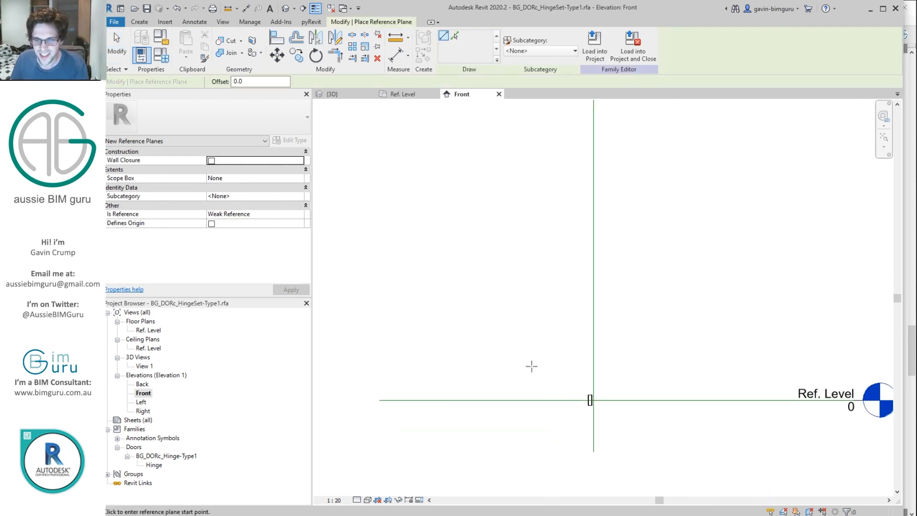
{"action": "left_click", "coordinate": [532, 366]}
{"action": "left_click", "coordinate": [690, 366]}
{"action": "key", "text": "Escape"}
{"action": "key", "text": "Escape"}
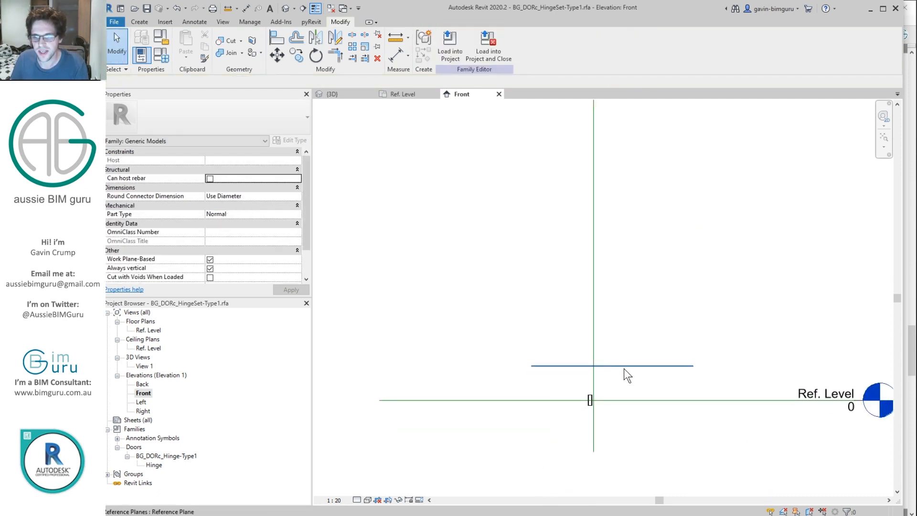
Step: Set the new reference plane's reference type to Not a Reference
{"action": "left_click", "coordinate": [624, 367]}
{"action": "left_click", "coordinate": [290, 223]}
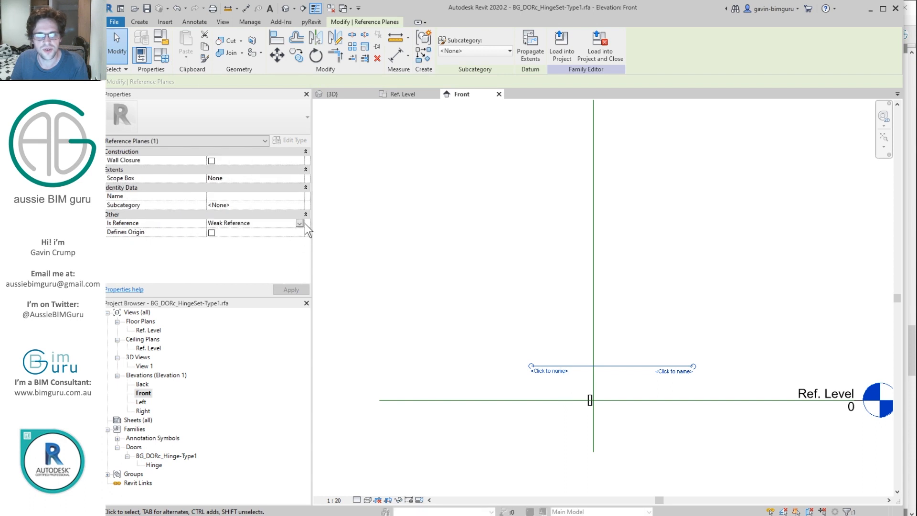
{"action": "left_click", "coordinate": [299, 223]}
{"action": "scroll", "coordinate": [252, 232], "scroll_direction": "up", "scroll_amount": 1}
{"action": "left_click", "coordinate": [252, 231]}
{"action": "scroll", "coordinate": [580, 363], "scroll_direction": "down", "scroll_amount": 2}
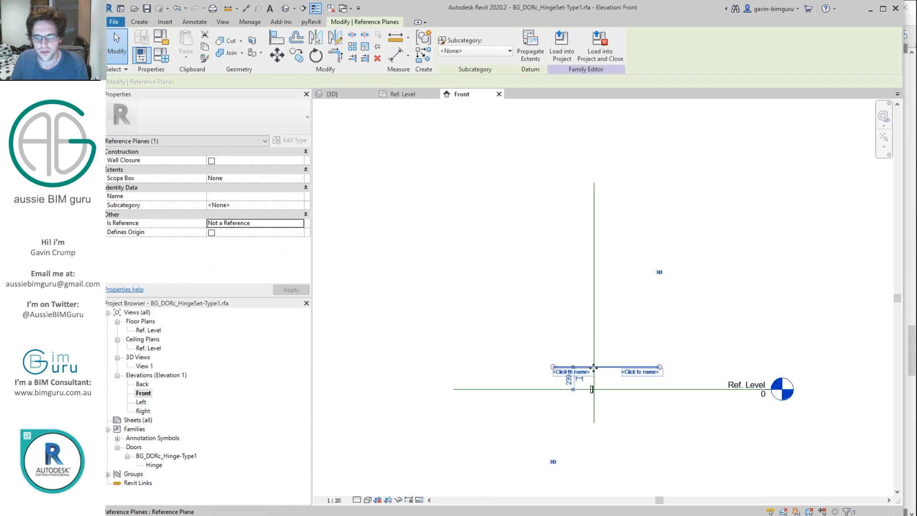
Step: Copy the plane 1680 upward and set the copy to Not a Reference
{"action": "key", "text": "c"}
{"action": "left_click", "coordinate": [582, 367]}
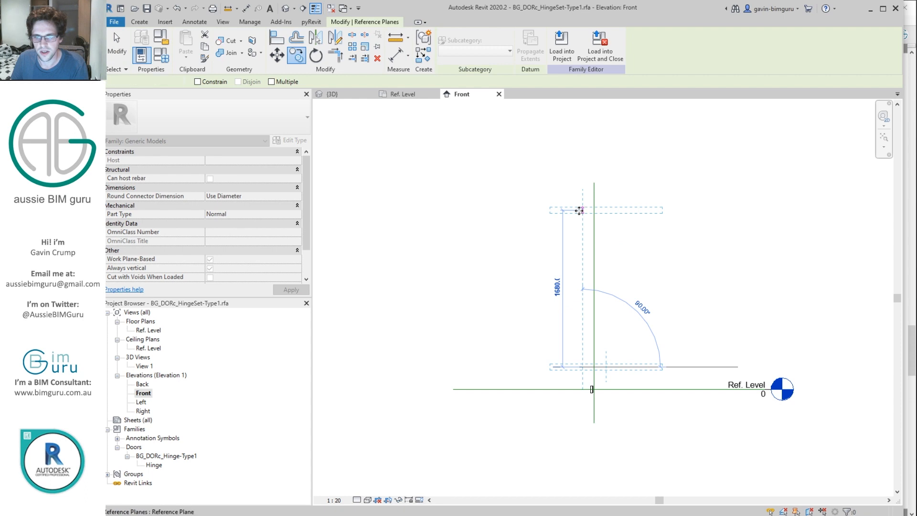
{"action": "left_click", "coordinate": [581, 210]}
{"action": "left_click", "coordinate": [300, 222]}
{"action": "scroll", "coordinate": [239, 234], "scroll_direction": "up", "scroll_amount": 1}
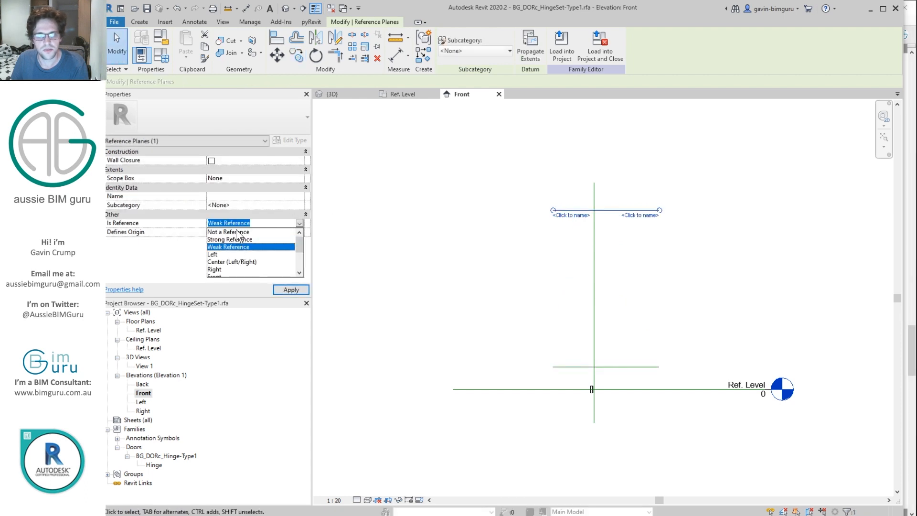
{"action": "left_click", "coordinate": [239, 231]}
Step: Dimension the top reference plane to Ref. Level with an aligned dimension
{"action": "key", "text": "d"}
{"action": "key", "text": "i"}
{"action": "left_click", "coordinate": [577, 211]}
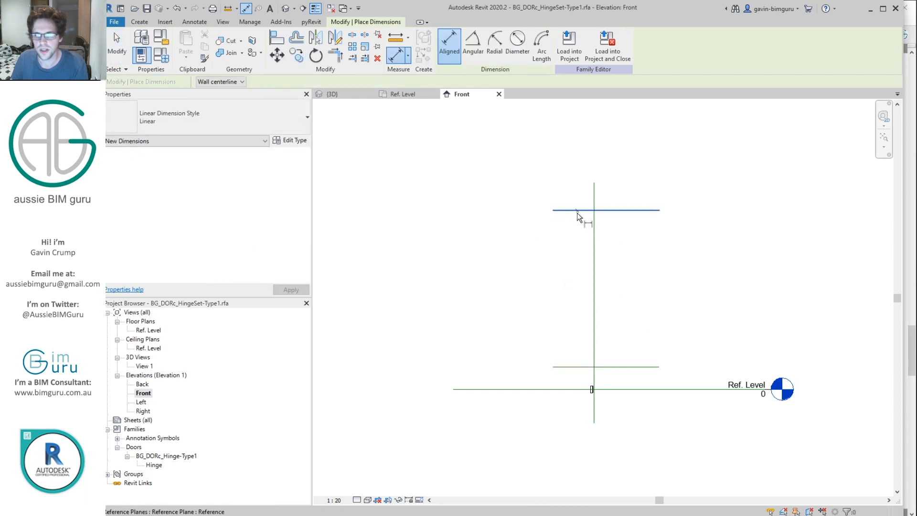
{"action": "left_click", "coordinate": [574, 390]}
{"action": "left_click", "coordinate": [526, 293]}
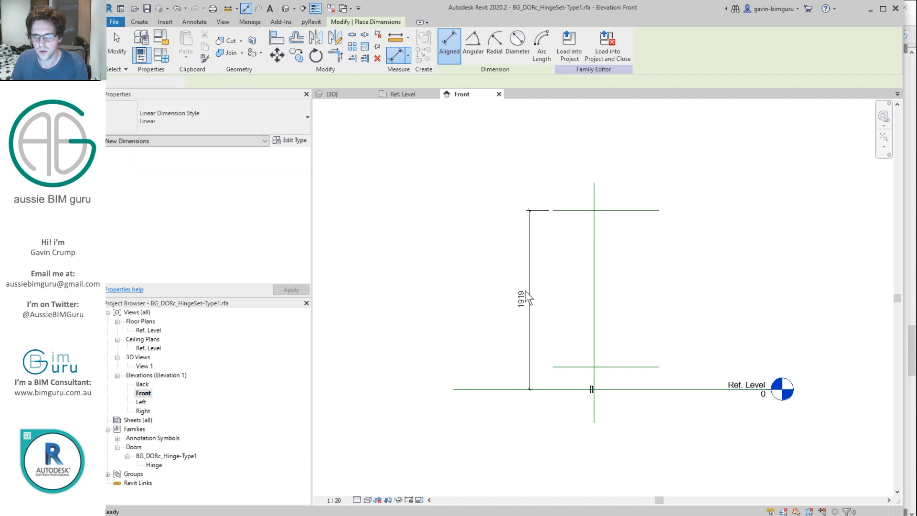
{"action": "key", "text": "Escape"}
{"action": "left_click", "coordinate": [498, 44]}
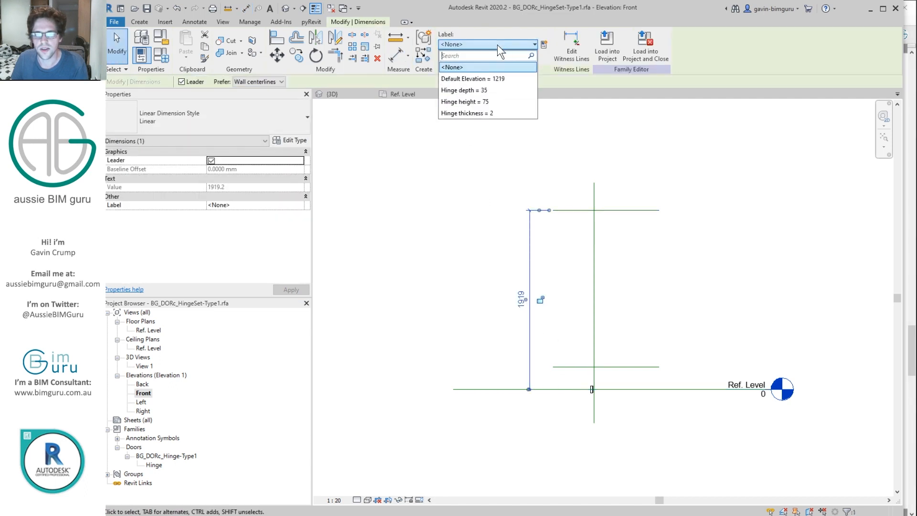
{"action": "key", "text": "Escape"}
{"action": "key", "text": "Escape"}
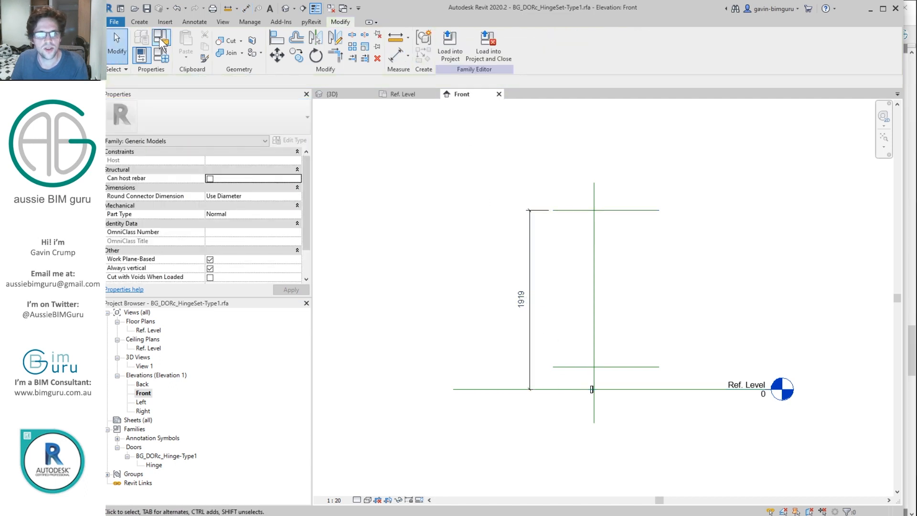
Step: Change the family category to Doors
{"action": "left_click", "coordinate": [161, 39]}
{"action": "left_click", "coordinate": [385, 191]}
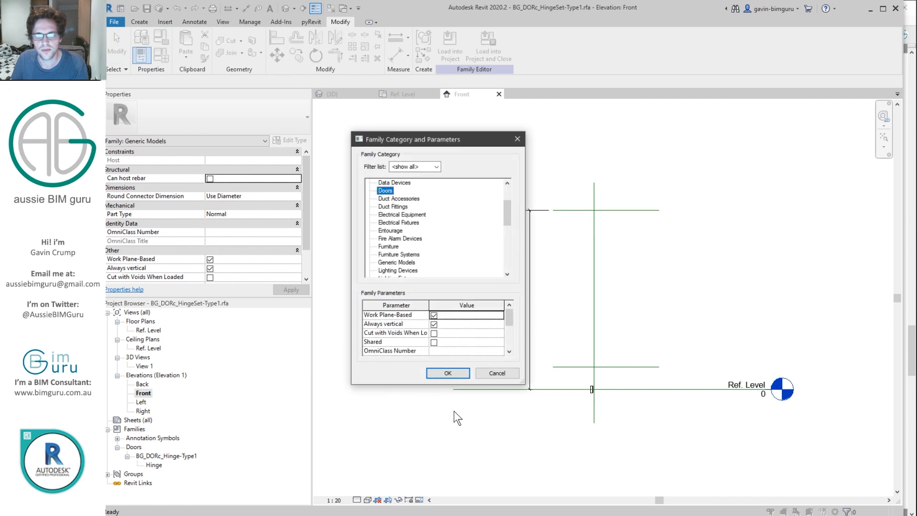
{"action": "left_click", "coordinate": [451, 373]}
Step: Set the top plane's distance above Ref. Level to 2040
{"action": "left_click", "coordinate": [555, 210]}
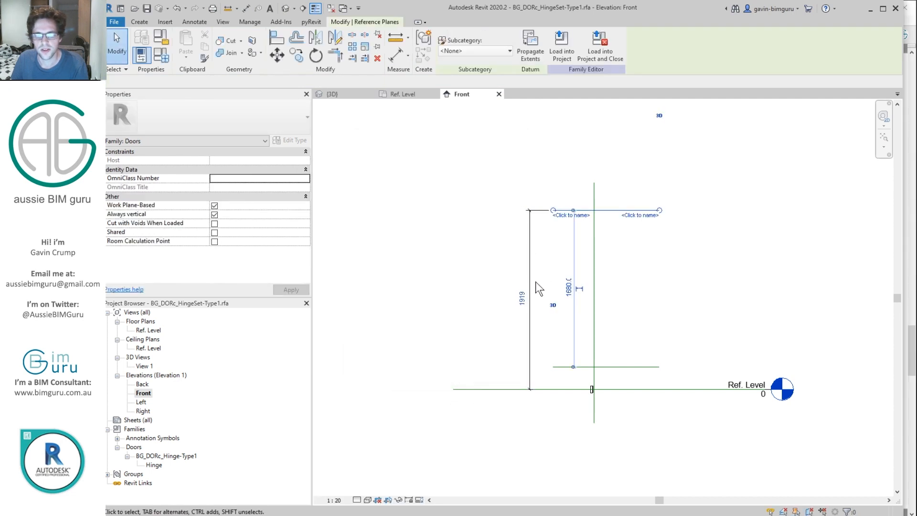
{"action": "left_click", "coordinate": [520, 299]}
{"action": "key", "text": "Return"}
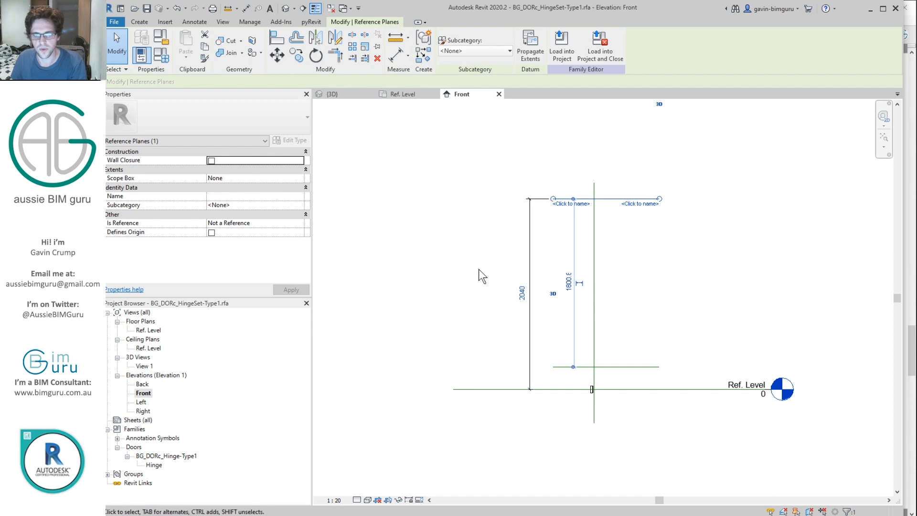
{"action": "left_click", "coordinate": [479, 268]}
Step: Label the 2040 dimension as Height and make it an instance parameter
{"action": "left_click", "coordinate": [528, 277]}
{"action": "left_click", "coordinate": [498, 44]}
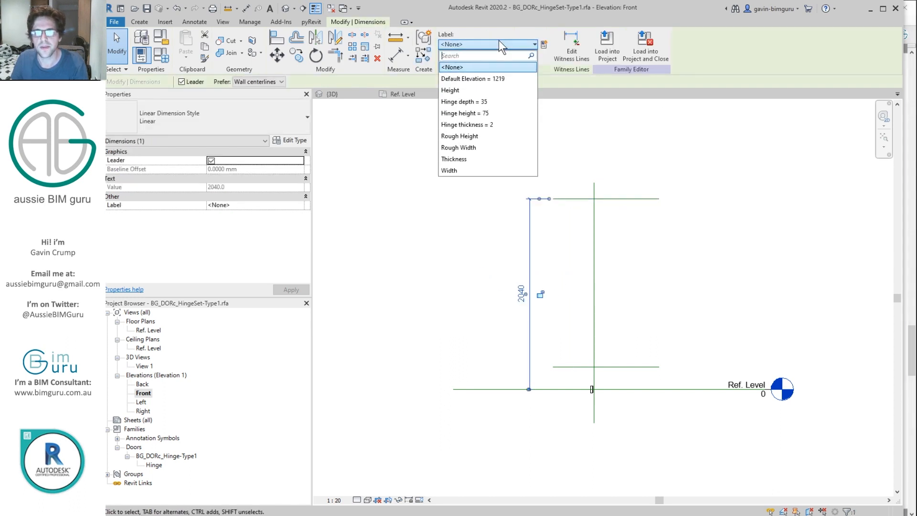
{"action": "left_click", "coordinate": [463, 91]}
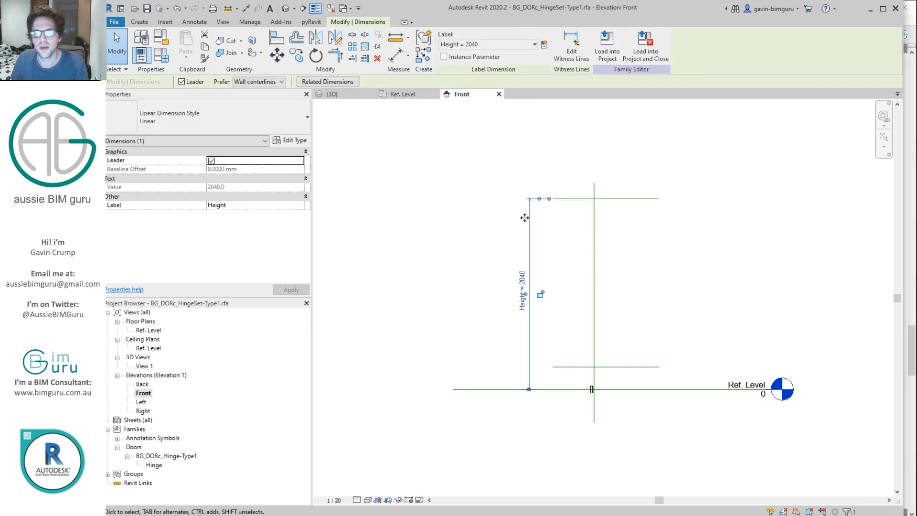
{"action": "left_click", "coordinate": [451, 58]}
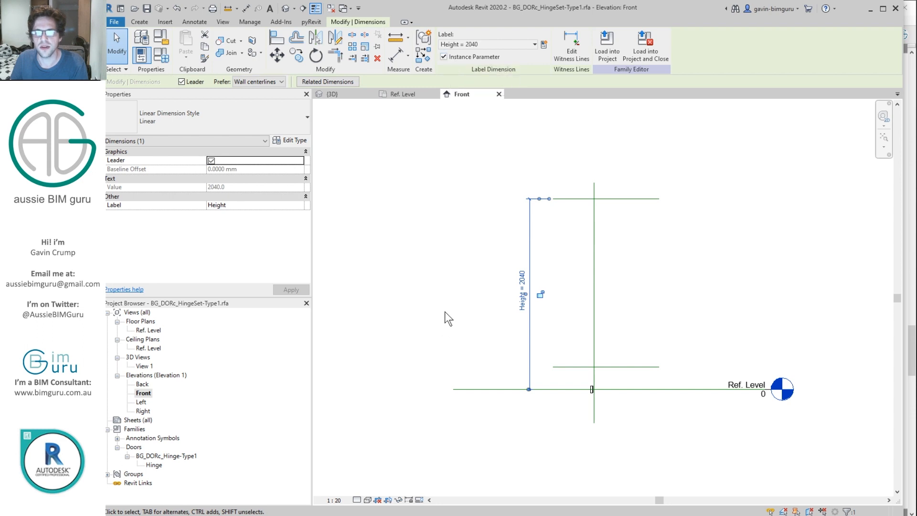
{"action": "left_click", "coordinate": [452, 254]}
{"action": "scroll", "coordinate": [578, 389], "scroll_direction": "up", "scroll_amount": 6}
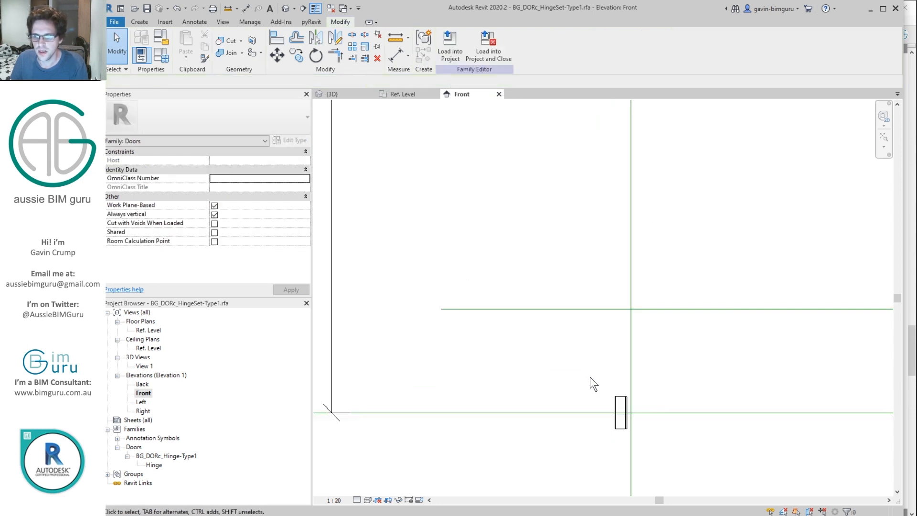
Step: Rehost the hinge onto the upper reference plane as its new work plane
{"action": "left_click", "coordinate": [624, 403]}
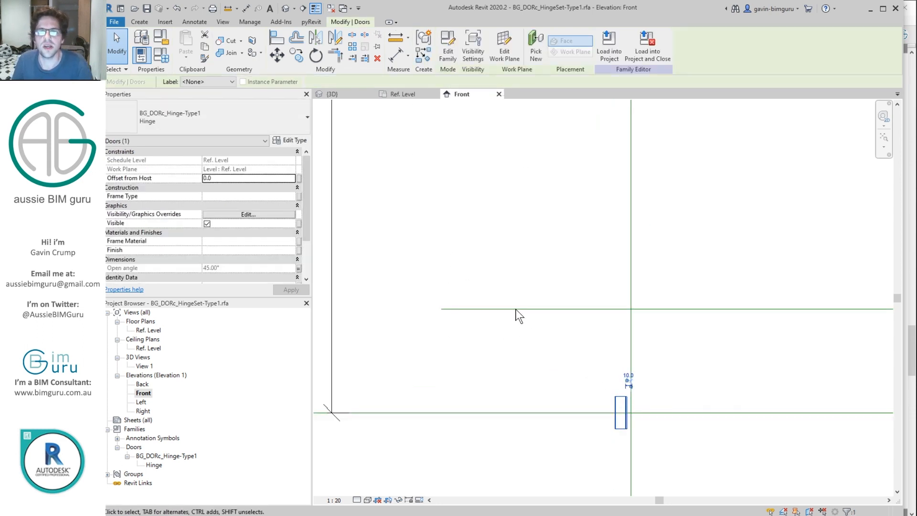
{"action": "left_click", "coordinate": [497, 47]}
{"action": "left_click", "coordinate": [262, 212]}
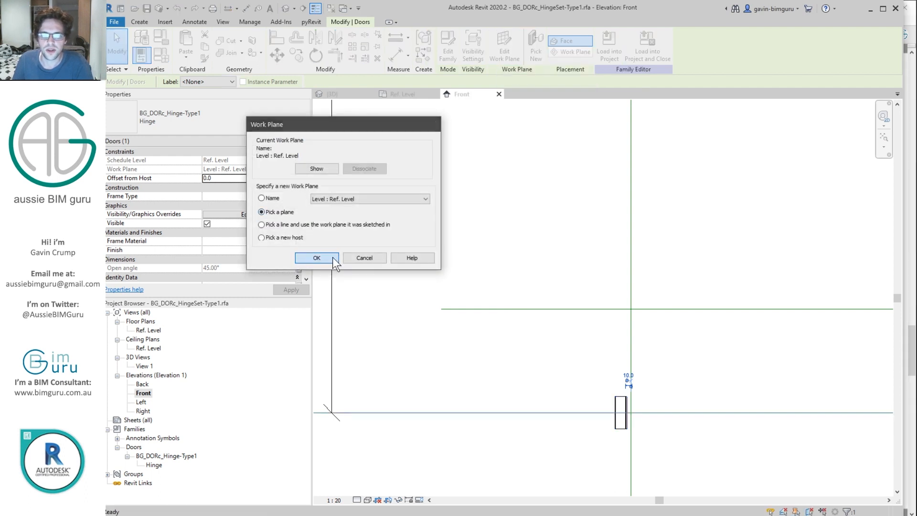
{"action": "left_click", "coordinate": [317, 258]}
{"action": "left_click", "coordinate": [618, 308]}
{"action": "left_click", "coordinate": [663, 301]}
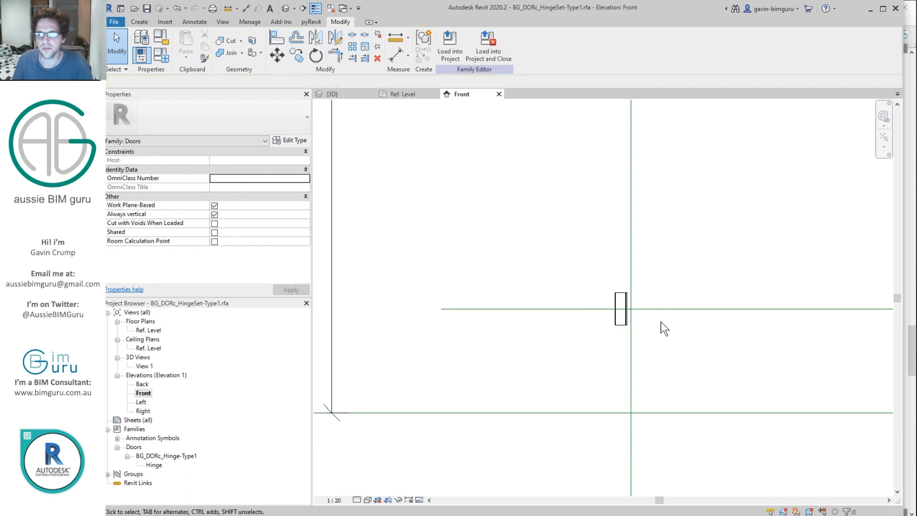
Step: Copy the hinge and its reference line up to the upper hinge position
{"action": "left_click_drag", "start_coordinate": [584, 272], "coordinate": [638, 329]}
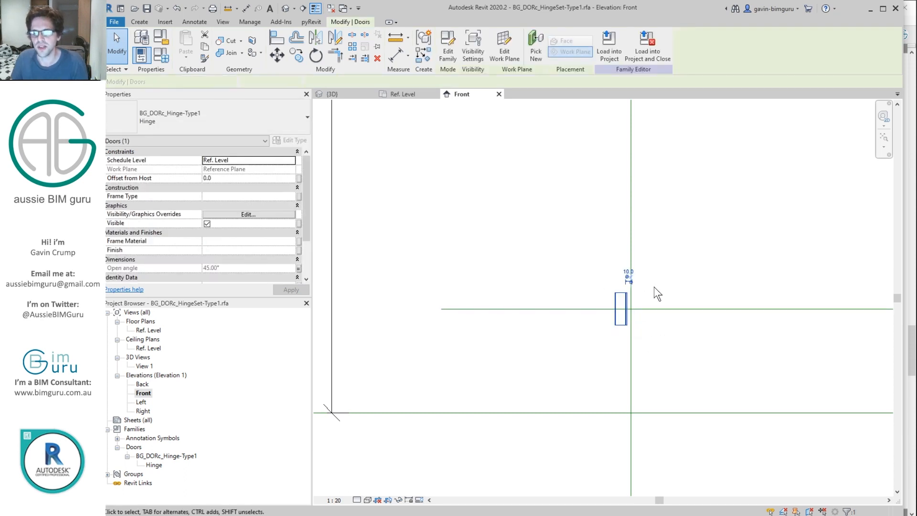
{"action": "left_click", "coordinate": [658, 307], "text": "ctrl"}
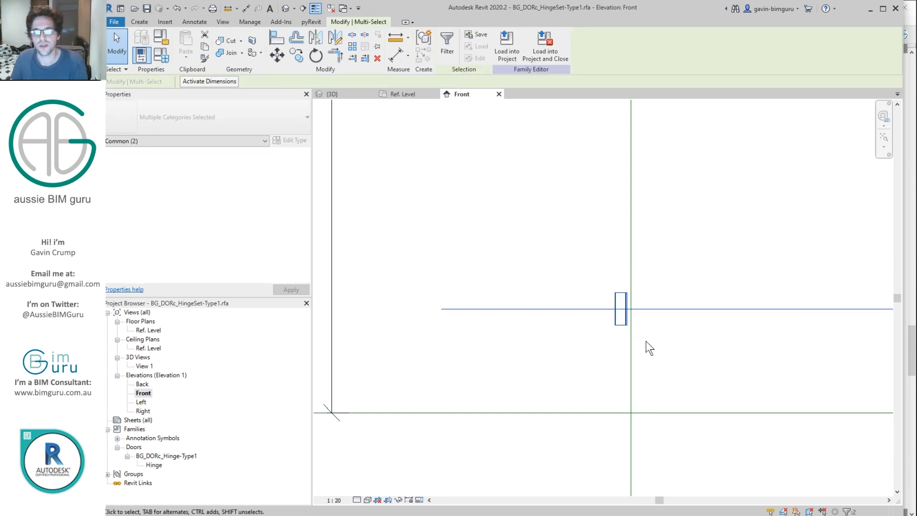
{"action": "scroll", "coordinate": [645, 340], "scroll_direction": "down", "scroll_amount": 1}
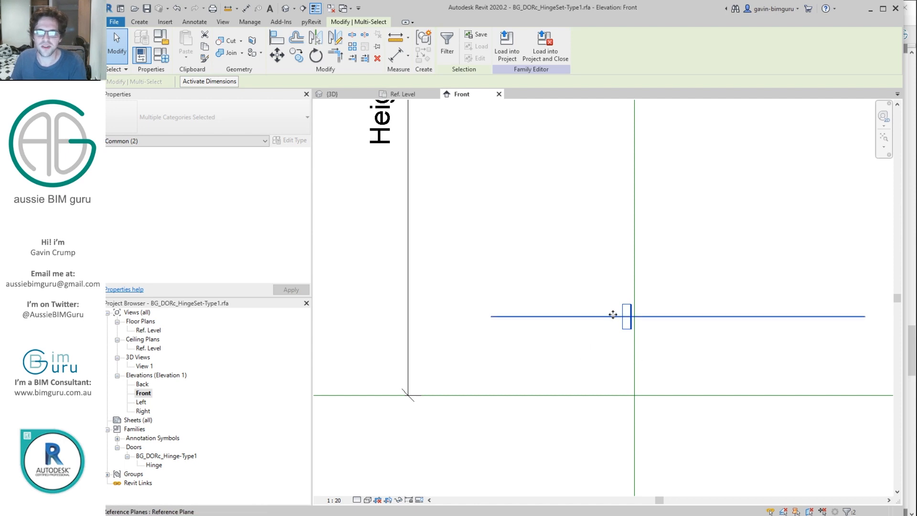
{"action": "scroll", "coordinate": [633, 371], "scroll_direction": "down", "scroll_amount": 2}
{"action": "scroll", "coordinate": [630, 379], "scroll_direction": "down", "scroll_amount": 1}
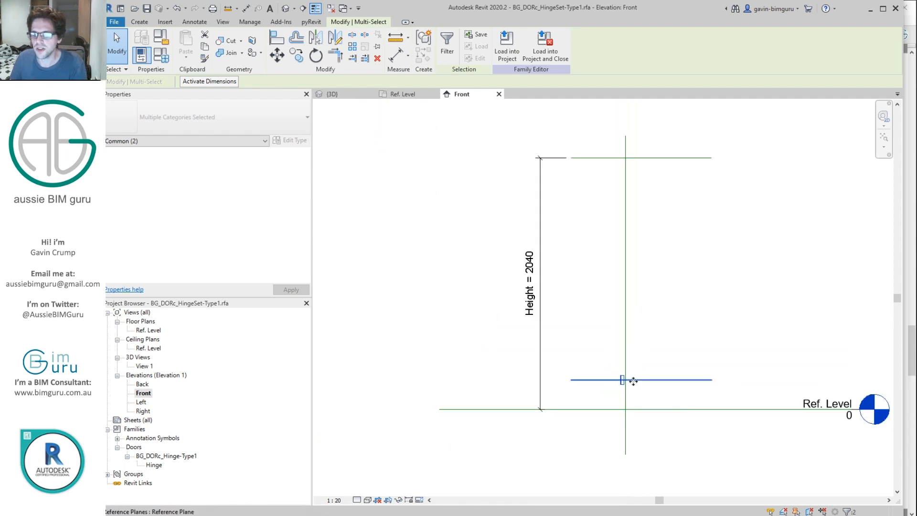
{"action": "key", "text": "c"}
{"action": "key", "text": "o"}
{"action": "left_click", "coordinate": [631, 380]}
{"action": "left_click", "coordinate": [634, 257]}
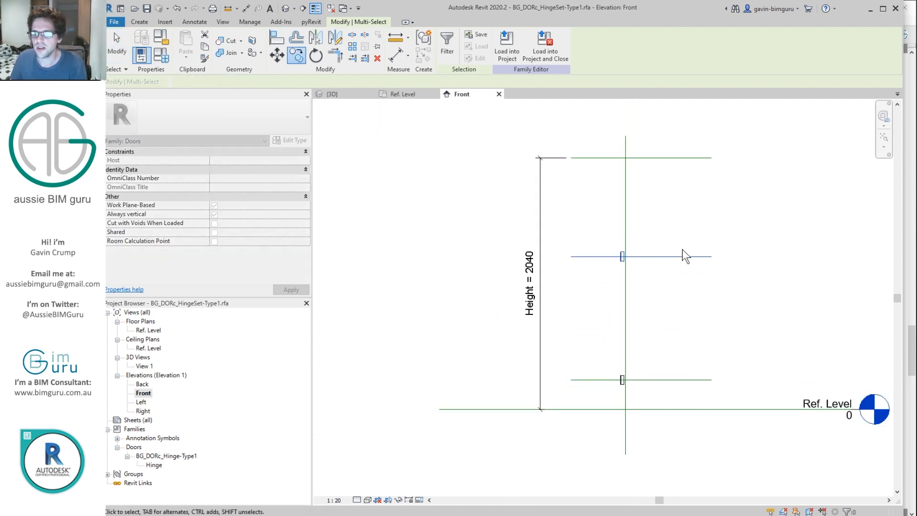
{"action": "key", "text": "Escape"}
Step: Select the copied hinge to check its placement, then deselect it
{"action": "scroll", "coordinate": [590, 270], "scroll_direction": "up", "scroll_amount": 3}
{"action": "left_click", "coordinate": [614, 262]}
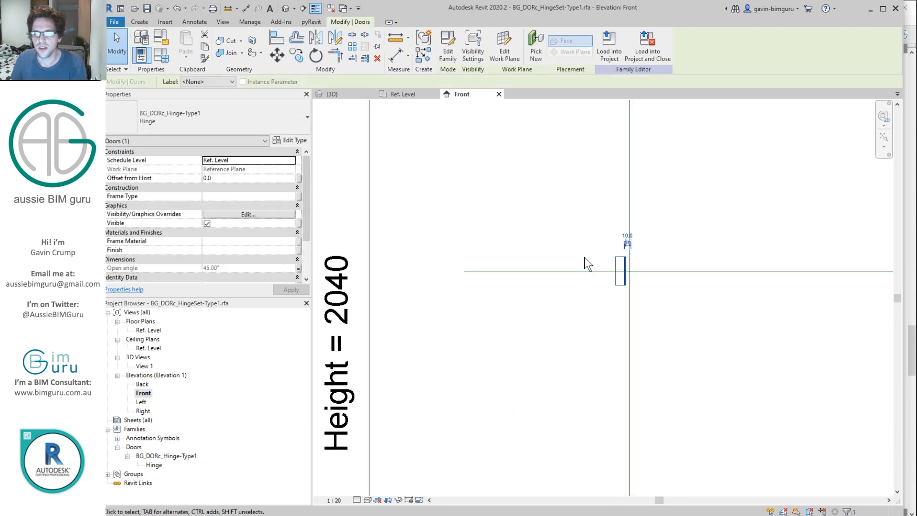
{"action": "left_click", "coordinate": [518, 216]}
{"action": "scroll", "coordinate": [572, 242], "scroll_direction": "down", "scroll_amount": 3}
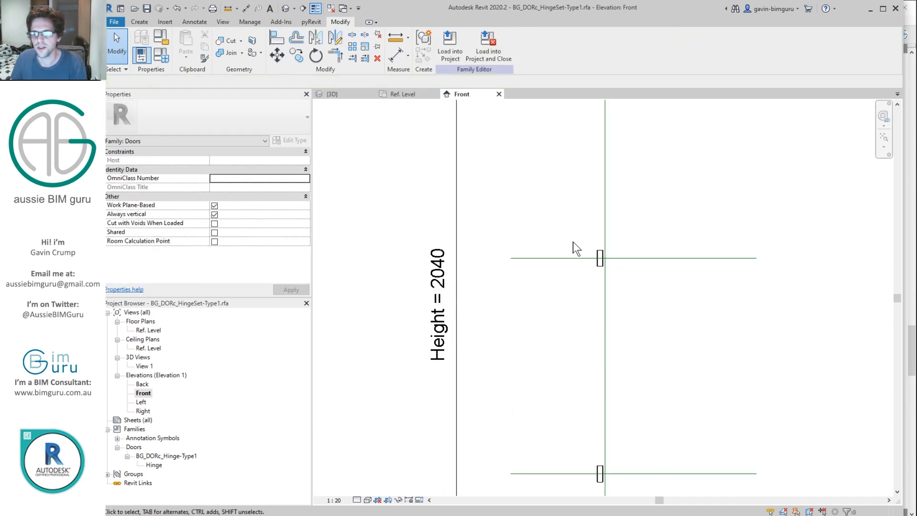
Step: Dimension Ref. Level to the lower hinge line (239) and label it with a new Hinge inset parameter
{"action": "key", "text": "d"}
{"action": "key", "text": "i"}
{"action": "left_click", "coordinate": [632, 394]}
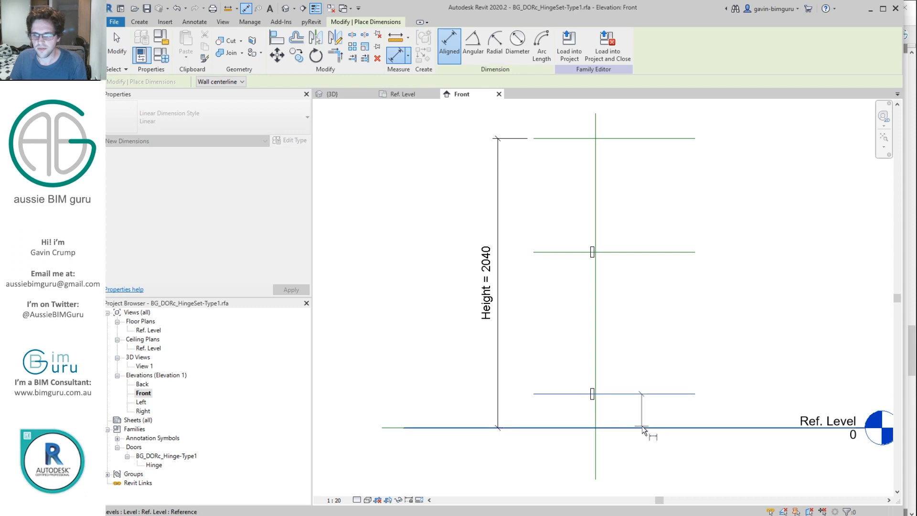
{"action": "left_click", "coordinate": [642, 425]}
{"action": "left_click", "coordinate": [560, 403]}
{"action": "key", "text": "Escape"}
{"action": "key", "text": "Escape"}
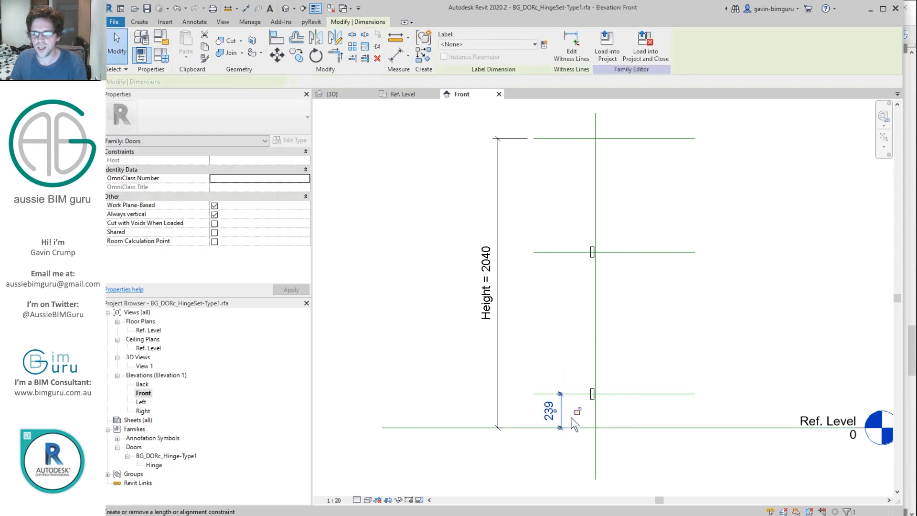
{"action": "scroll", "coordinate": [566, 411], "scroll_direction": "up", "scroll_amount": 2}
{"action": "left_click", "coordinate": [543, 44]}
{"action": "type", "text": "Hinge inset"}
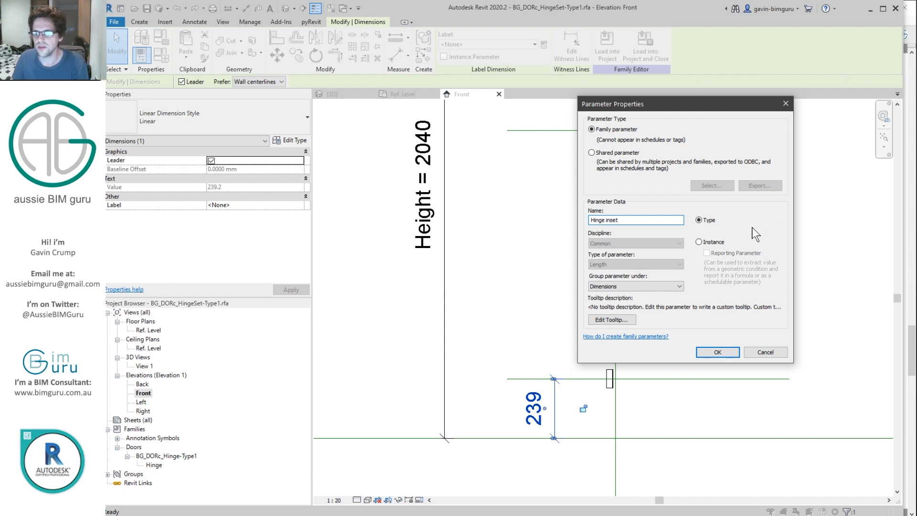
{"action": "left_click", "coordinate": [715, 242]}
{"action": "left_click", "coordinate": [718, 352]}
{"action": "left_click", "coordinate": [704, 329]}
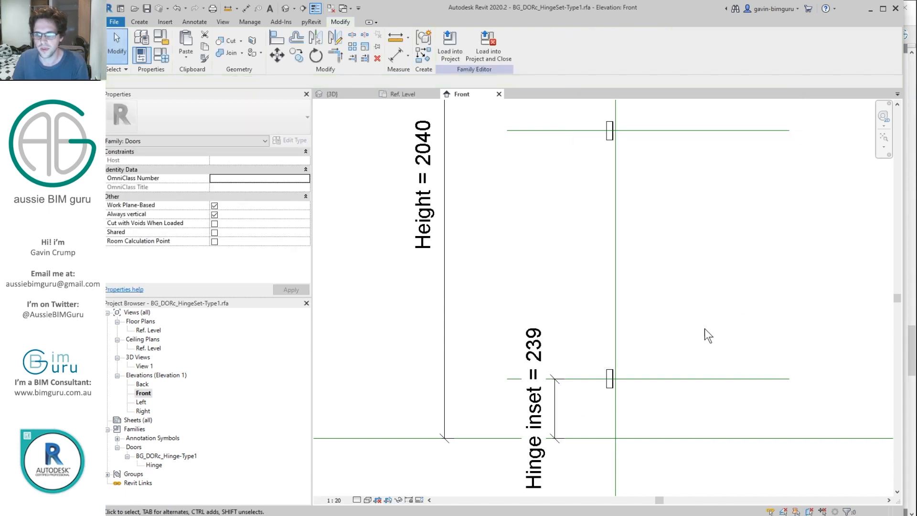
Step: Dimension the 1000 gap between hinge lines and label it as instance parameter Hinge spacing
{"action": "key", "text": "d"}
{"action": "key", "text": "i"}
{"action": "left_click", "coordinate": [678, 379]}
{"action": "left_click", "coordinate": [688, 130]}
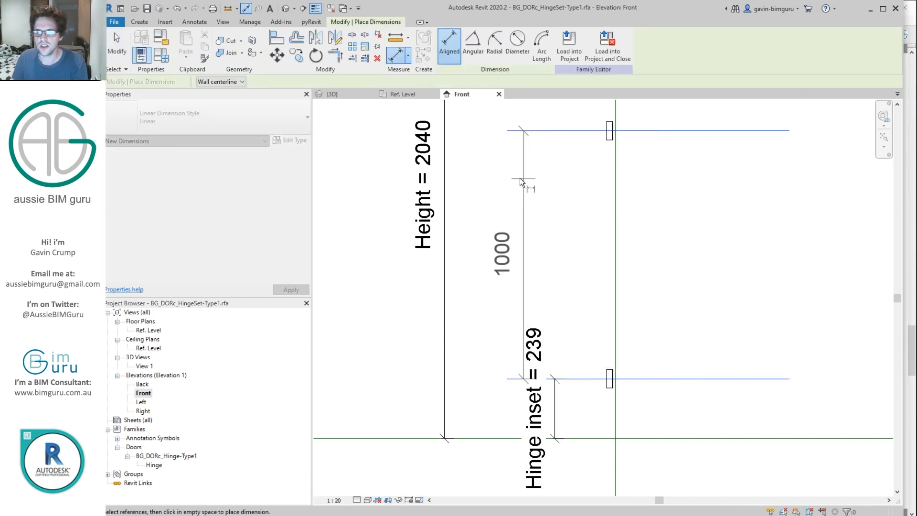
{"action": "left_click", "coordinate": [503, 178]}
{"action": "key", "text": "Escape"}
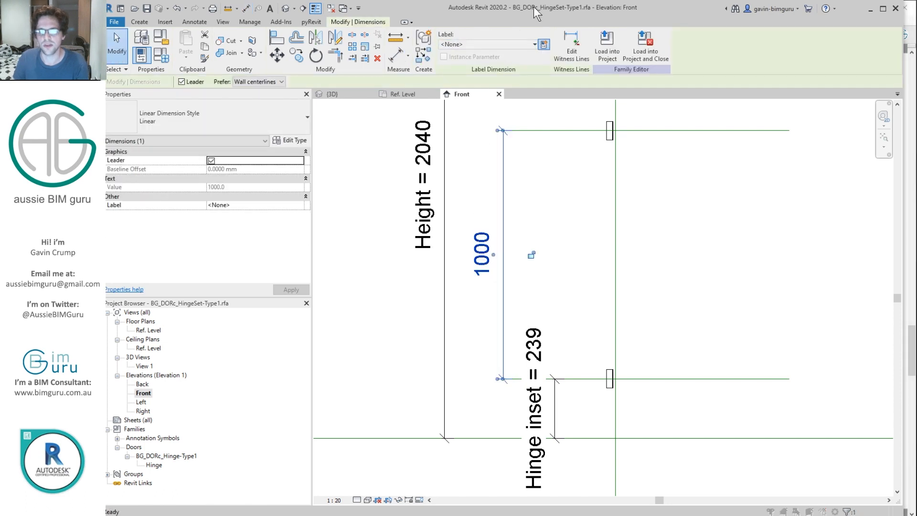
{"action": "left_click", "coordinate": [543, 44]}
{"action": "type", "text": "Hinge spacing"}
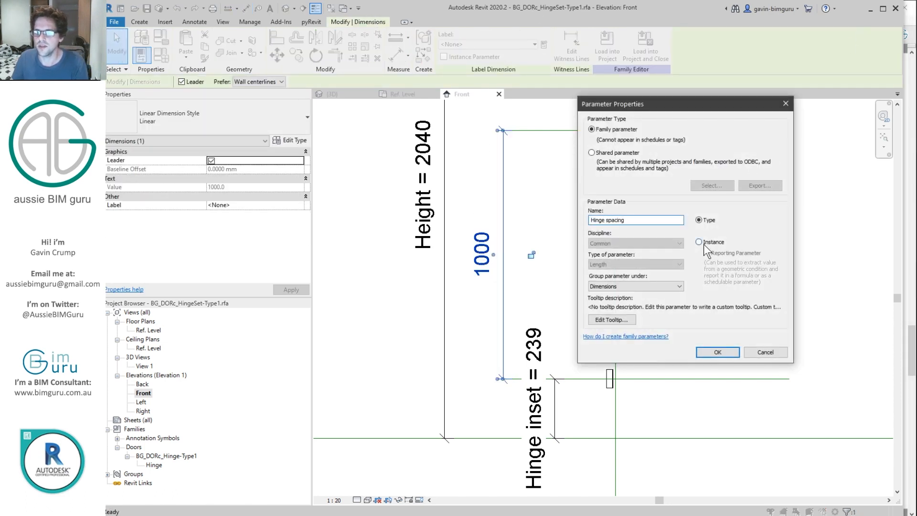
{"action": "left_click", "coordinate": [703, 243]}
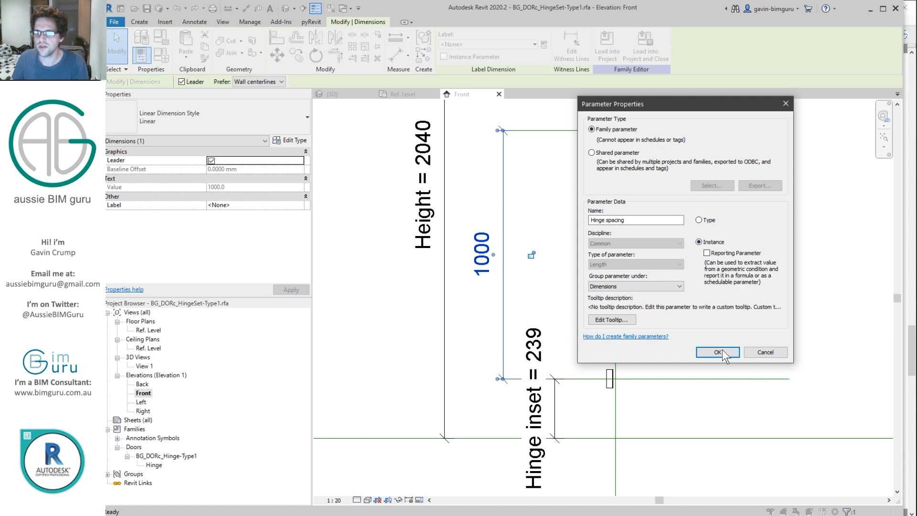
{"action": "left_click", "coordinate": [718, 351]}
{"action": "left_click", "coordinate": [720, 254]}
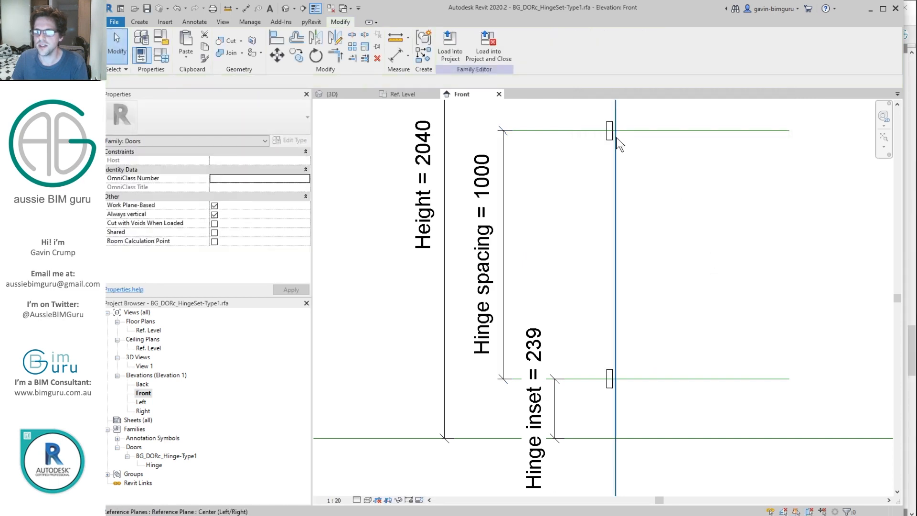
{"action": "left_click", "coordinate": [607, 363]}
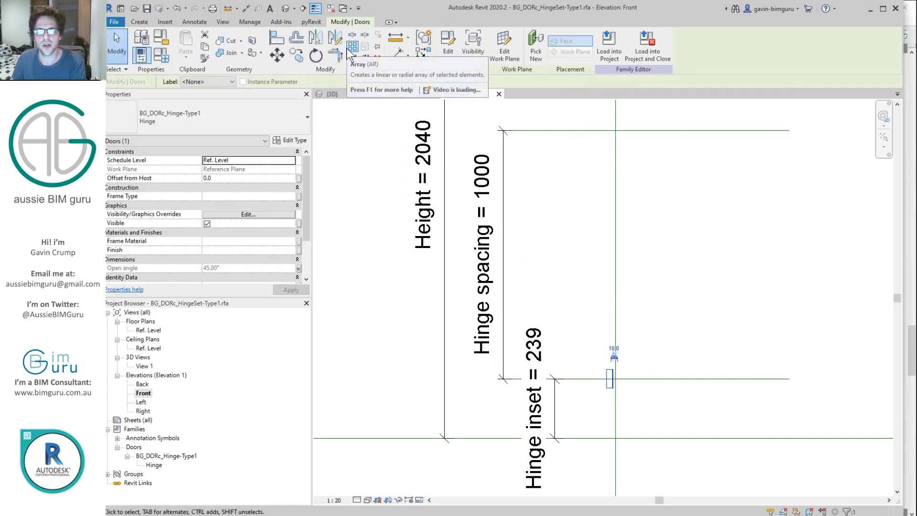
Step: Array the hinge as 2 items to the top hinge line, labelling the count Hinge count override
{"action": "left_click", "coordinate": [351, 47]}
{"action": "left_click", "coordinate": [607, 375]}
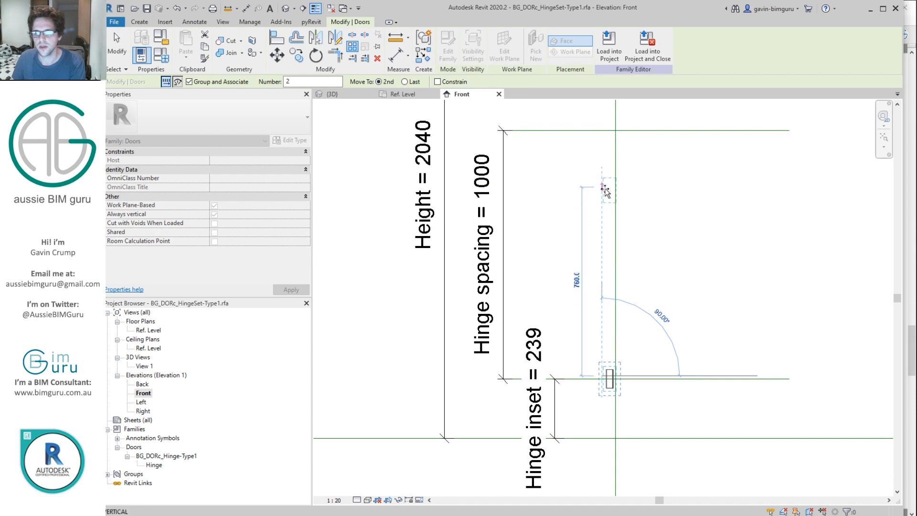
{"action": "left_click", "coordinate": [608, 130]}
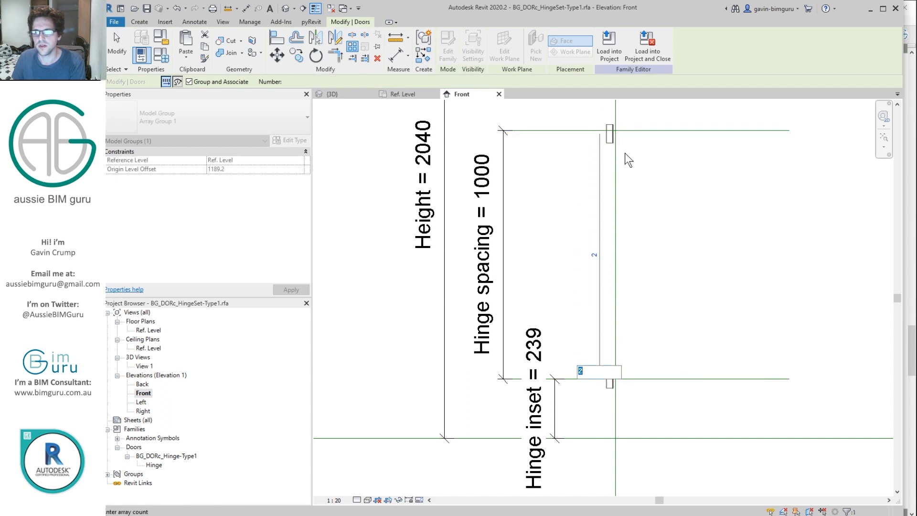
{"action": "left_click", "coordinate": [600, 225]}
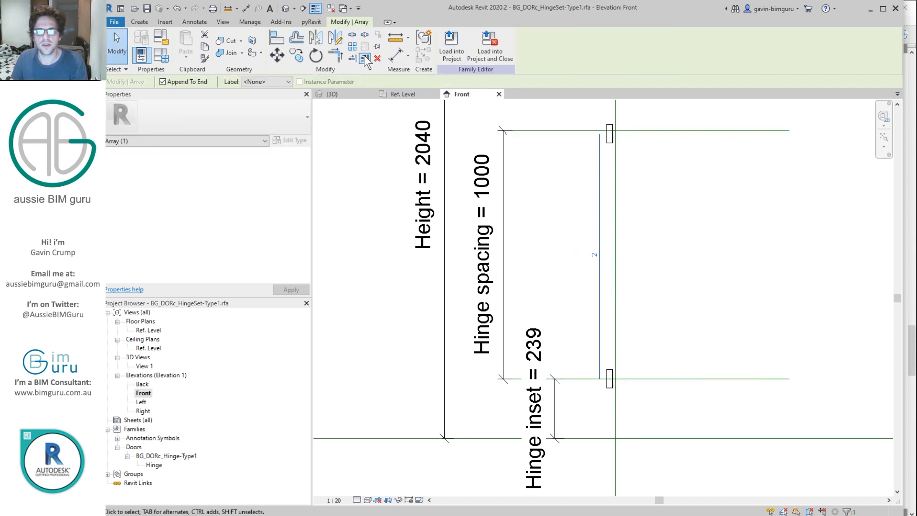
{"action": "left_click", "coordinate": [286, 82]}
{"action": "left_click", "coordinate": [279, 100]}
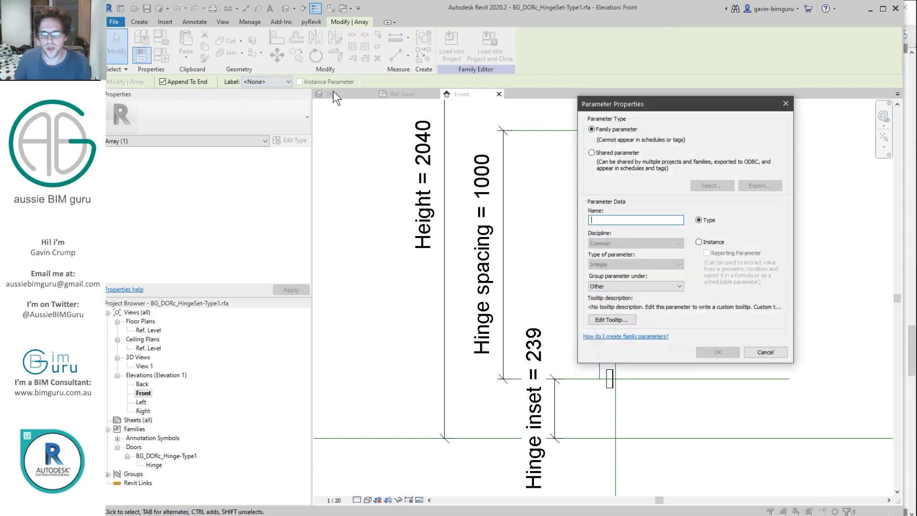
{"action": "type", "text": "Hinge count override"}
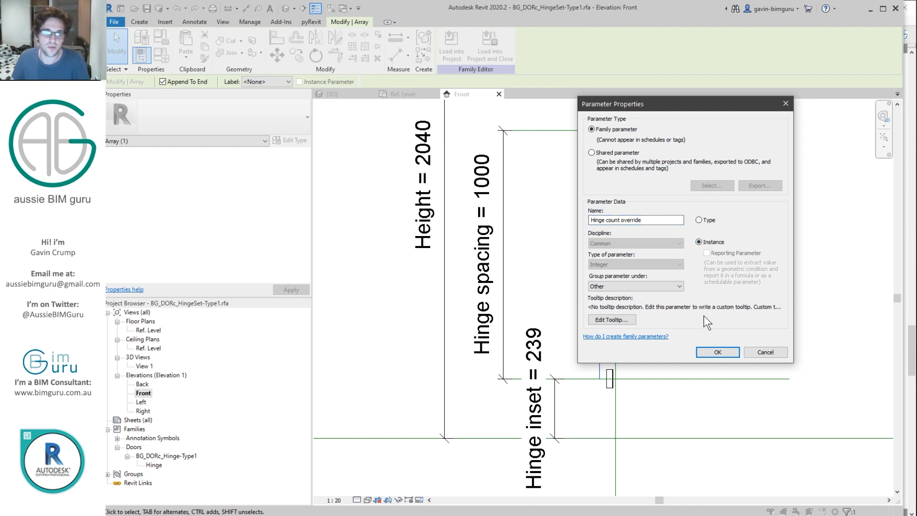
{"action": "left_click", "coordinate": [716, 351]}
{"action": "left_click", "coordinate": [680, 122]}
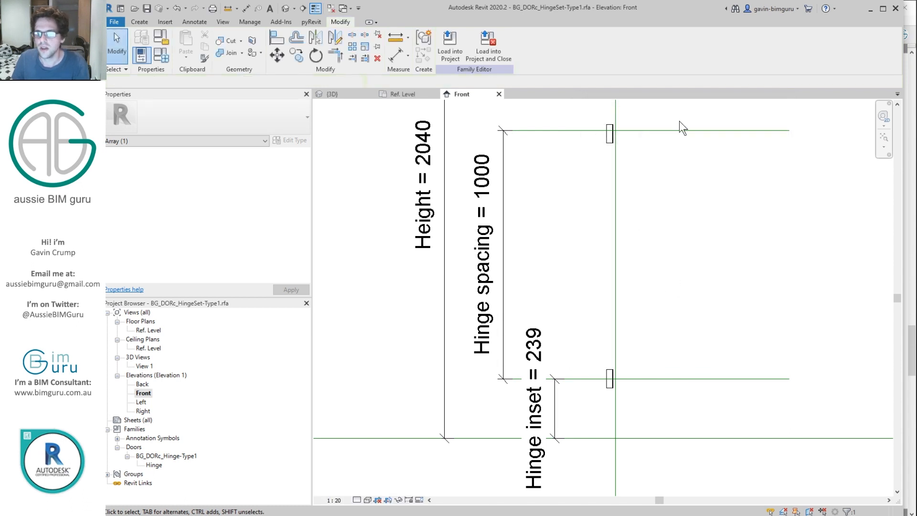
Step: Align the lower hinge to the Hinge inset line and the upper hinge to the top line
{"action": "middle_click_drag", "start_coordinate": [668, 176], "coordinate": [648, 291]}
{"action": "scroll", "coordinate": [608, 234], "scroll_direction": "down", "scroll_amount": 2}
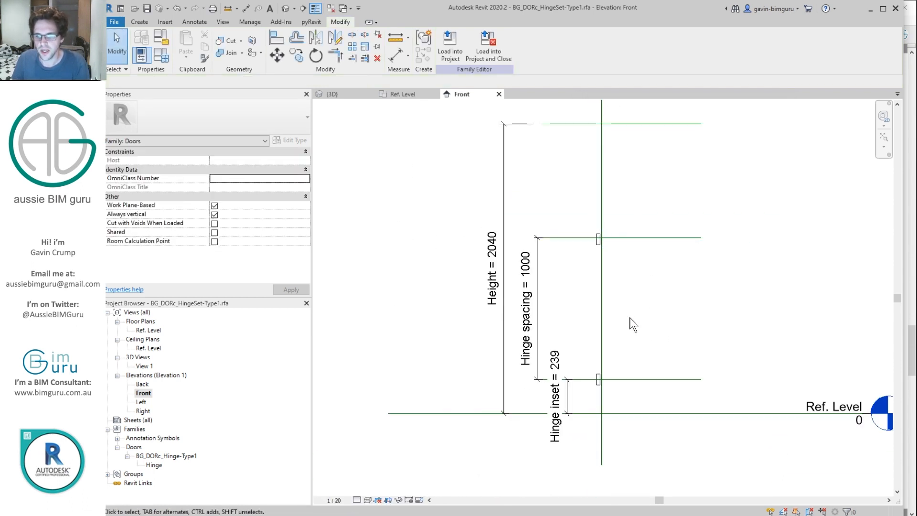
{"action": "key", "text": "a"}
{"action": "key", "text": "l"}
{"action": "left_click", "coordinate": [611, 380]}
{"action": "scroll", "coordinate": [597, 382], "scroll_direction": "up", "scroll_amount": 2}
{"action": "left_click", "coordinate": [595, 382]}
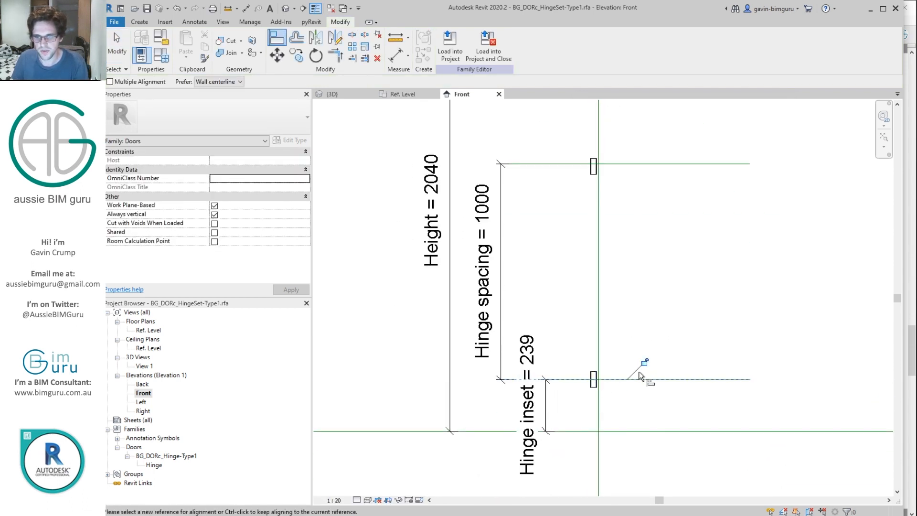
{"action": "left_click", "coordinate": [600, 164]}
{"action": "left_click", "coordinate": [600, 165]}
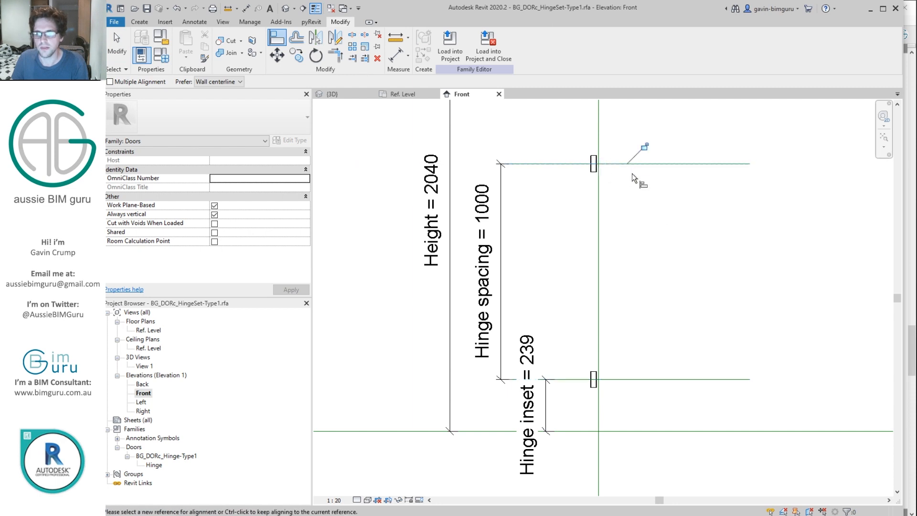
{"action": "left_click", "coordinate": [144, 326]}
Step: In the Ref. Level plan, align the hinge edge to the vertical reference plane
{"action": "double_click", "coordinate": [148, 331]}
{"action": "key", "text": "a"}
{"action": "key", "text": "l"}
{"action": "left_click", "coordinate": [743, 350]}
{"action": "scroll", "coordinate": [732, 344], "scroll_direction": "up", "scroll_amount": 1}
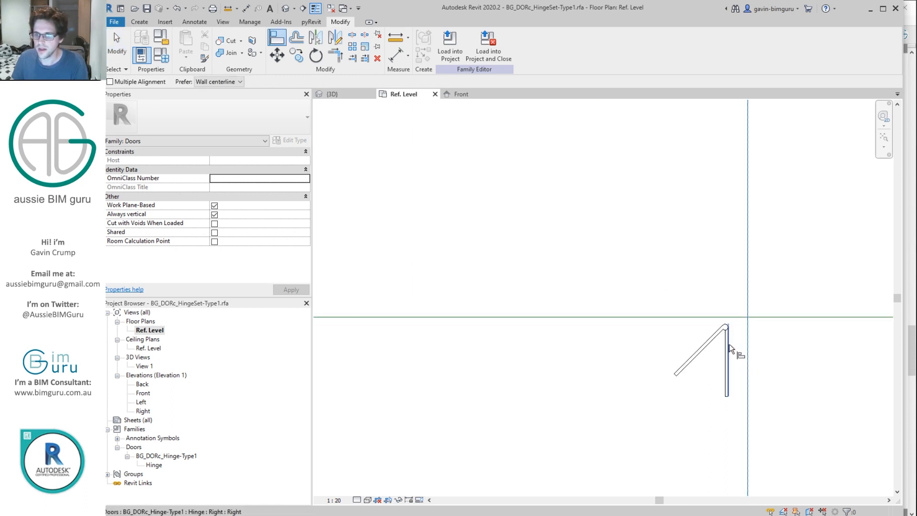
{"action": "left_click", "coordinate": [728, 351]}
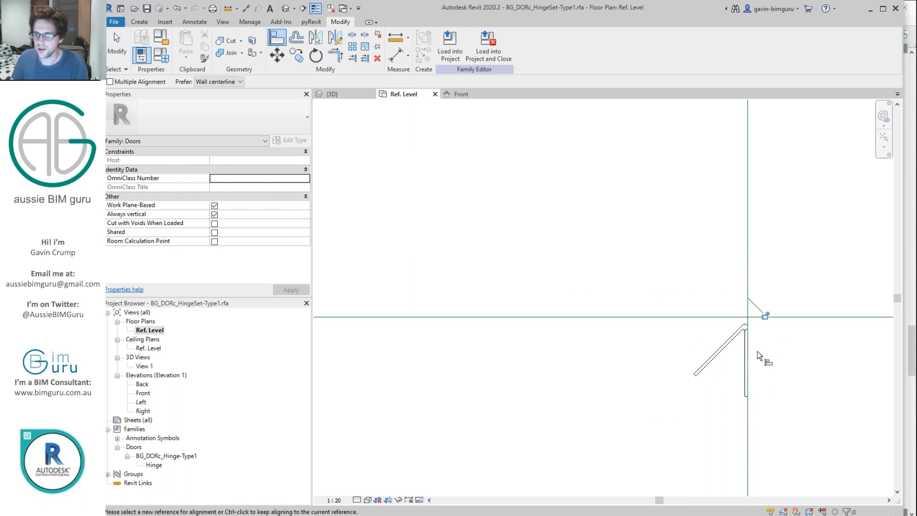
Step: In the Front elevation, align and lock the hinge to the vertical reference plane
{"action": "double_click", "coordinate": [139, 392]}
{"action": "key", "text": "a"}
{"action": "key", "text": "l"}
{"action": "scroll", "coordinate": [592, 143], "scroll_direction": "up", "scroll_amount": 3}
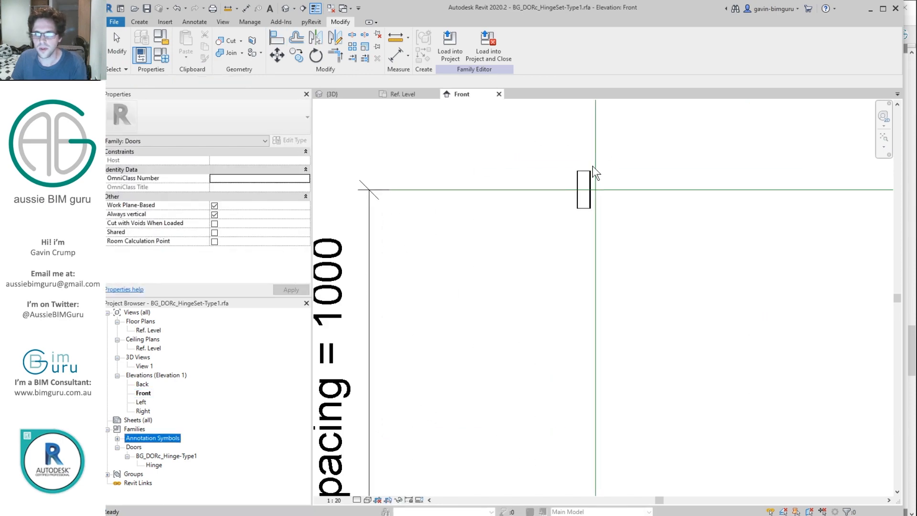
{"action": "scroll", "coordinate": [593, 165], "scroll_direction": "up", "scroll_amount": 3}
{"action": "key", "text": "a"}
{"action": "key", "text": "l"}
{"action": "left_click", "coordinate": [601, 163]}
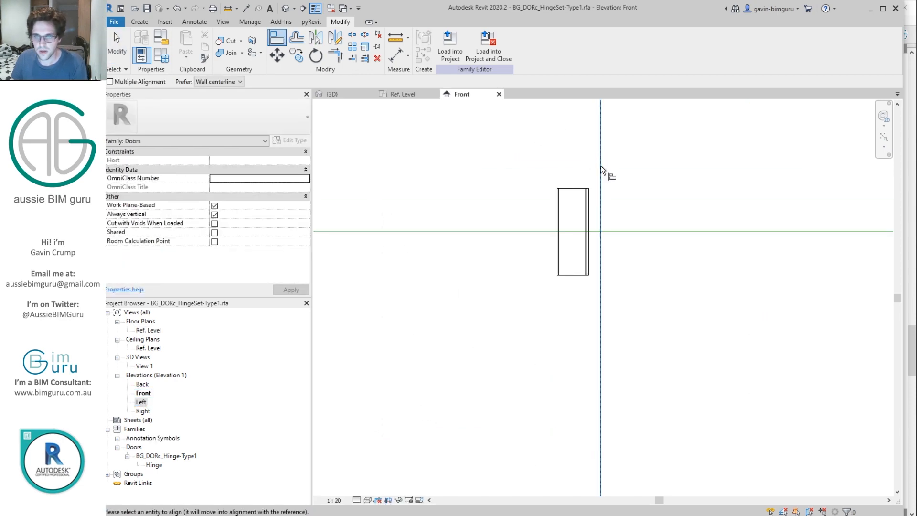
{"action": "left_click", "coordinate": [590, 196]}
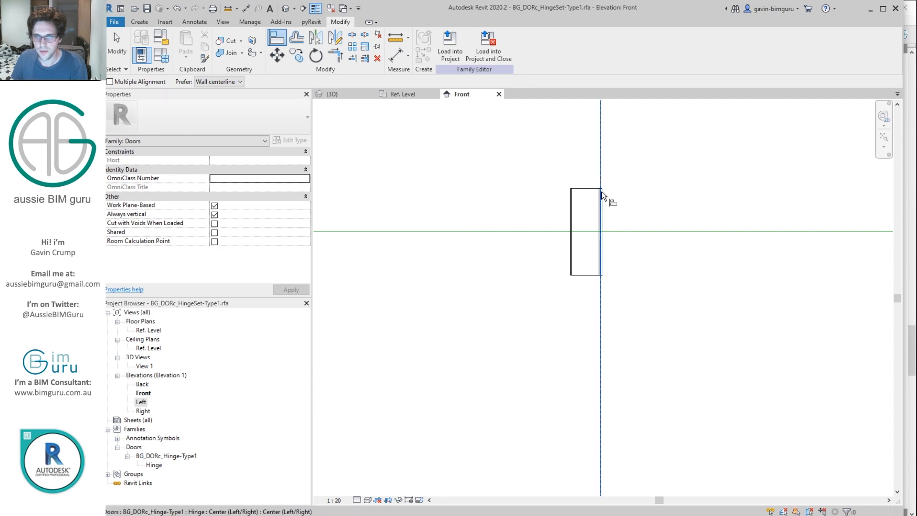
{"action": "left_click", "coordinate": [603, 191]}
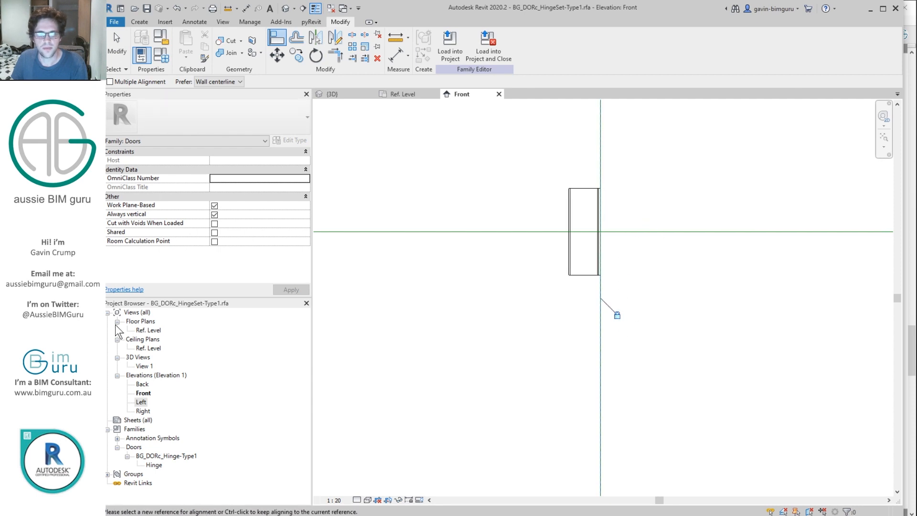
Step: In the Ref. Level plan, align the hinge onto the horizontal reference plane
{"action": "double_click", "coordinate": [152, 331]}
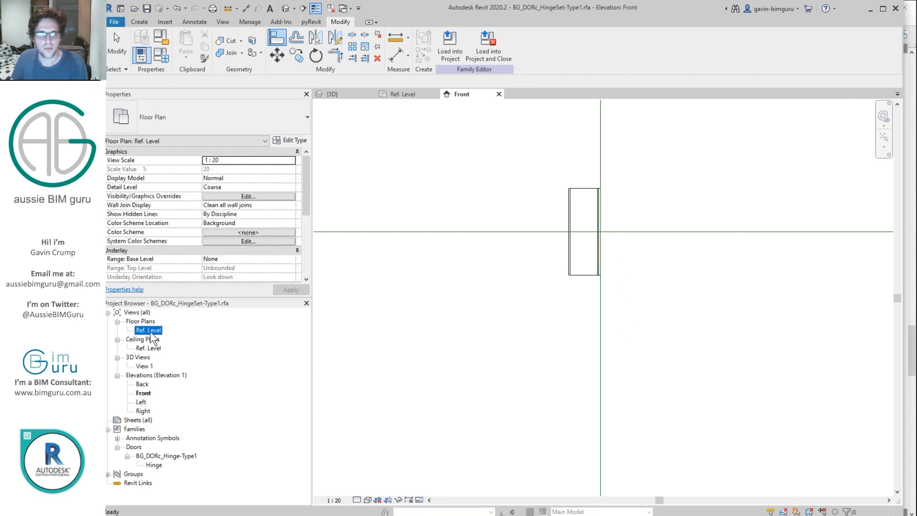
{"action": "key", "text": "a"}
{"action": "key", "text": "l"}
{"action": "left_click", "coordinate": [800, 317]}
{"action": "left_click", "coordinate": [747, 328]}
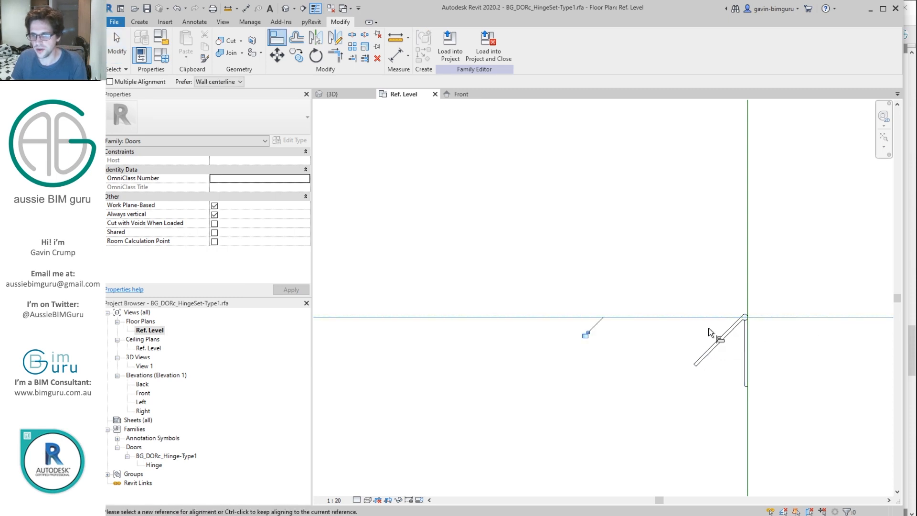
Step: In the Left elevation, align the hinge edge to the vertical reference plane
{"action": "double_click", "coordinate": [142, 394]}
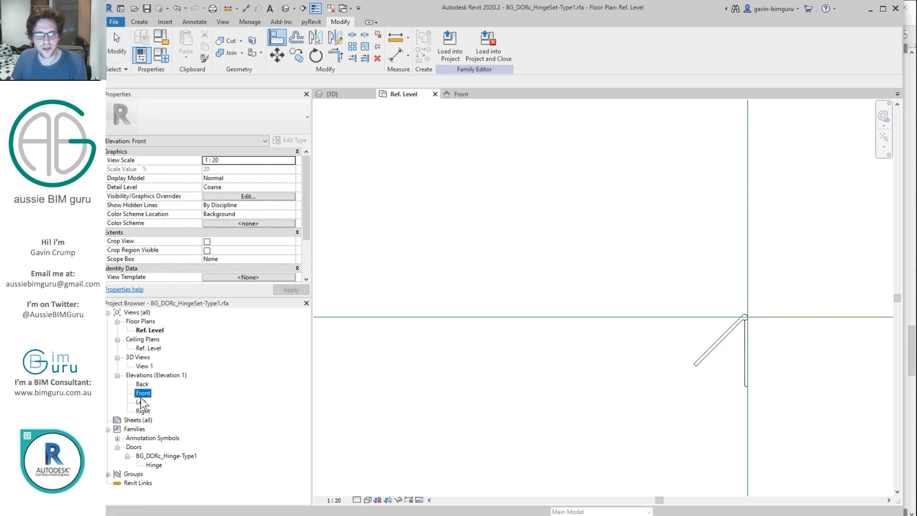
{"action": "scroll", "coordinate": [517, 365], "scroll_direction": "down", "scroll_amount": 3}
{"action": "middle_click_drag", "start_coordinate": [518, 375], "coordinate": [538, 239]}
{"action": "double_click", "coordinate": [140, 403]}
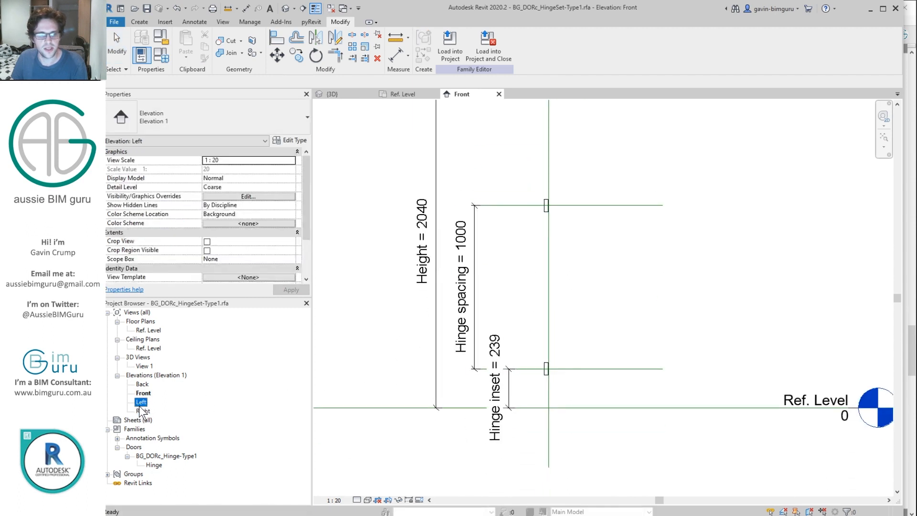
{"action": "scroll", "coordinate": [535, 305], "scroll_direction": "up", "scroll_amount": 5}
{"action": "scroll", "coordinate": [545, 287], "scroll_direction": "up", "scroll_amount": 2}
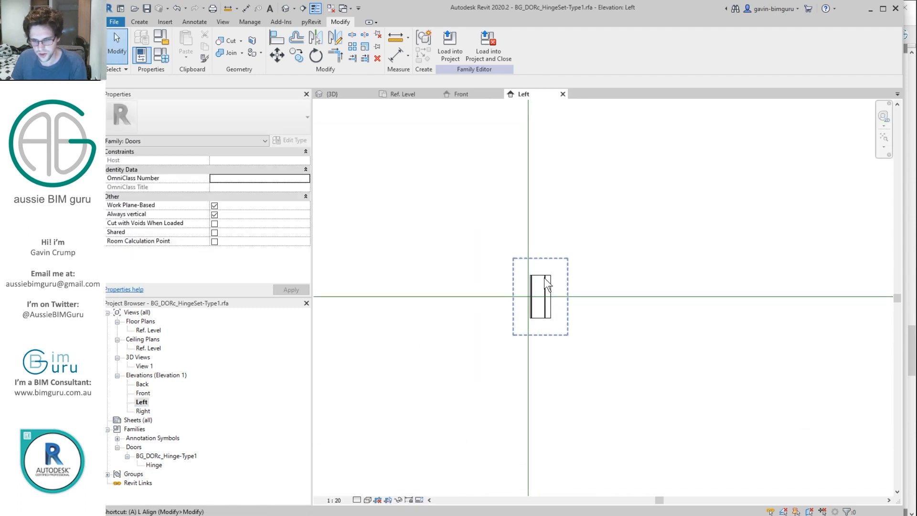
{"action": "key", "text": "a"}
{"action": "key", "text": "l"}
{"action": "left_click", "coordinate": [529, 259]}
{"action": "left_click", "coordinate": [556, 294]}
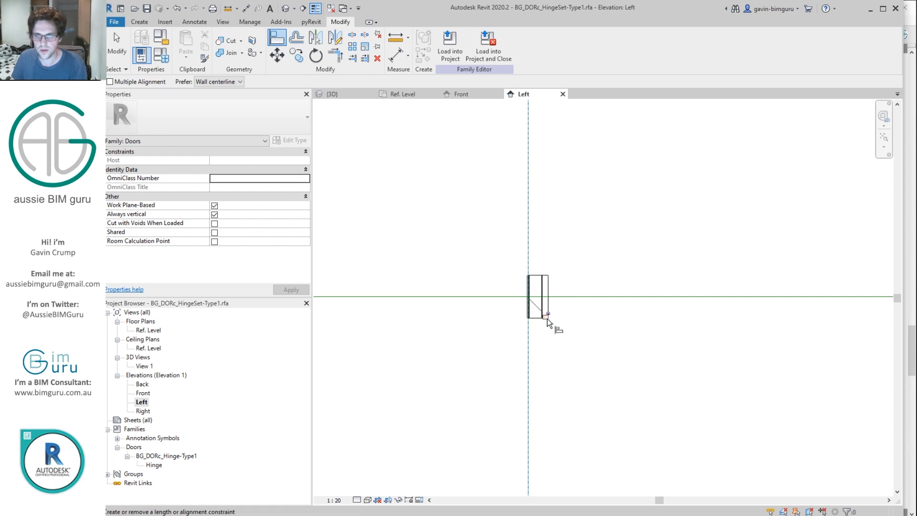
Step: Review the full door height in the Front elevation and open Family Types
{"action": "double_click", "coordinate": [142, 393]}
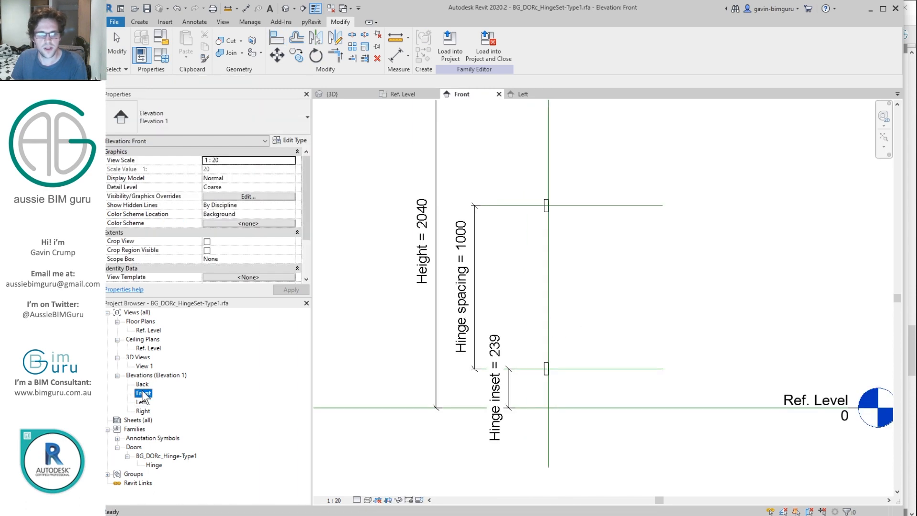
{"action": "middle_click_drag", "start_coordinate": [623, 230], "coordinate": [607, 301]}
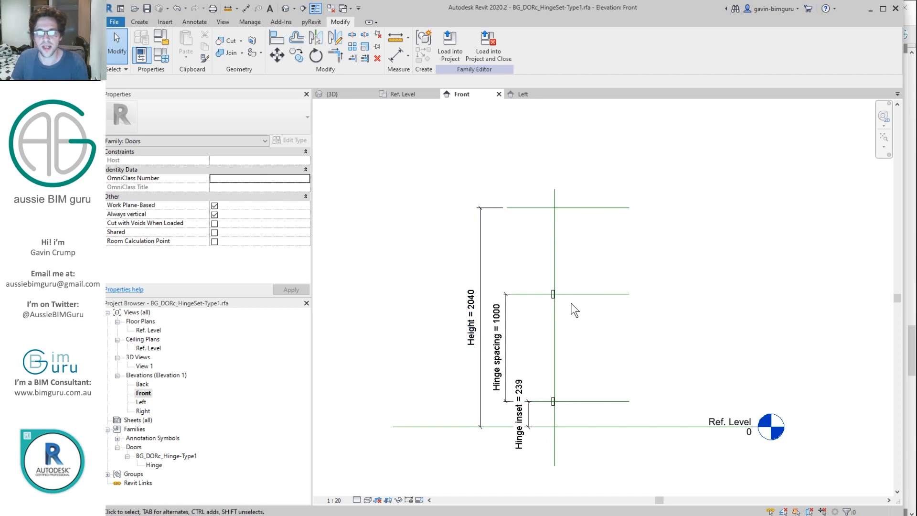
{"action": "scroll", "coordinate": [540, 388], "scroll_direction": "up", "scroll_amount": 4}
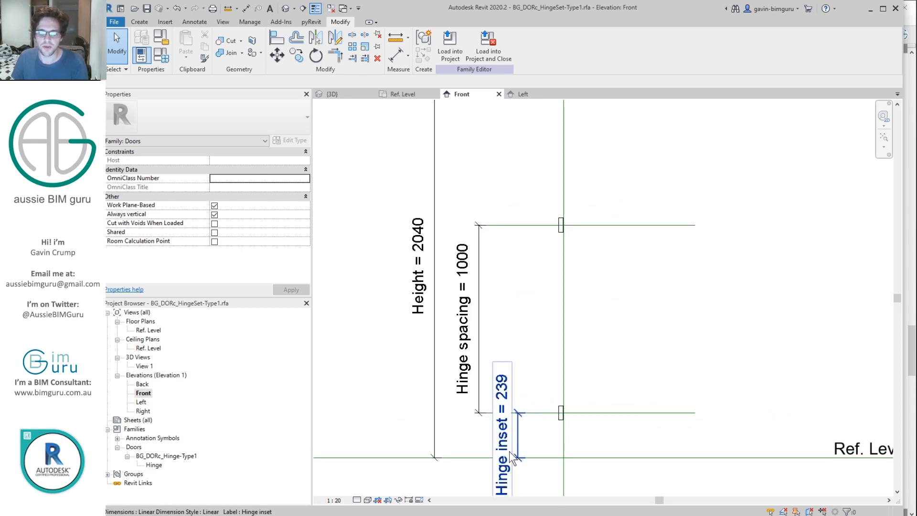
{"action": "scroll", "coordinate": [509, 428], "scroll_direction": "down", "scroll_amount": 3}
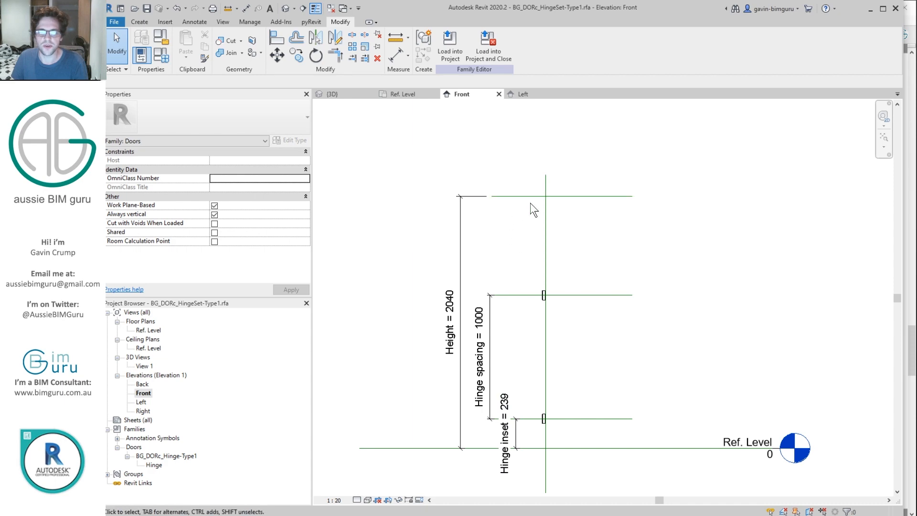
{"action": "left_click", "coordinate": [153, 56]}
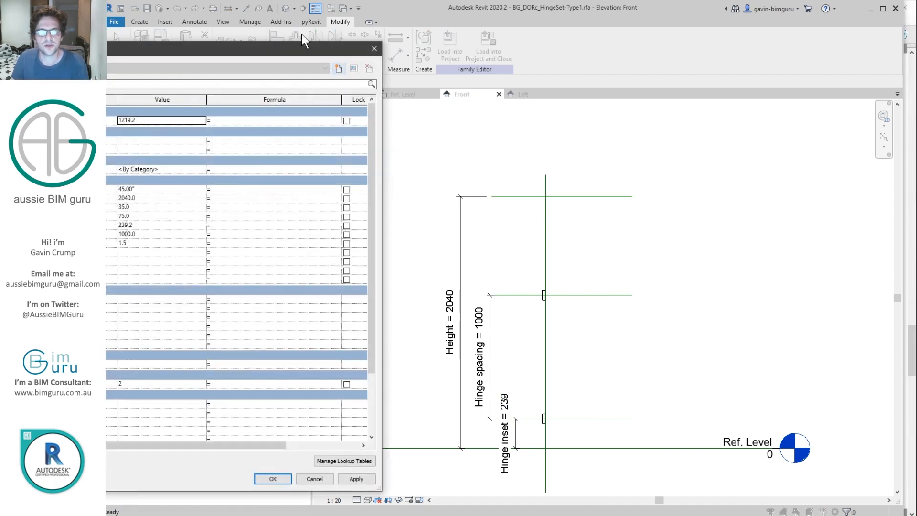
Step: Add a new Instance parameter named 'Hinge count' with Integer type
{"action": "left_click_drag", "start_coordinate": [275, 50], "coordinate": [645, 36]}
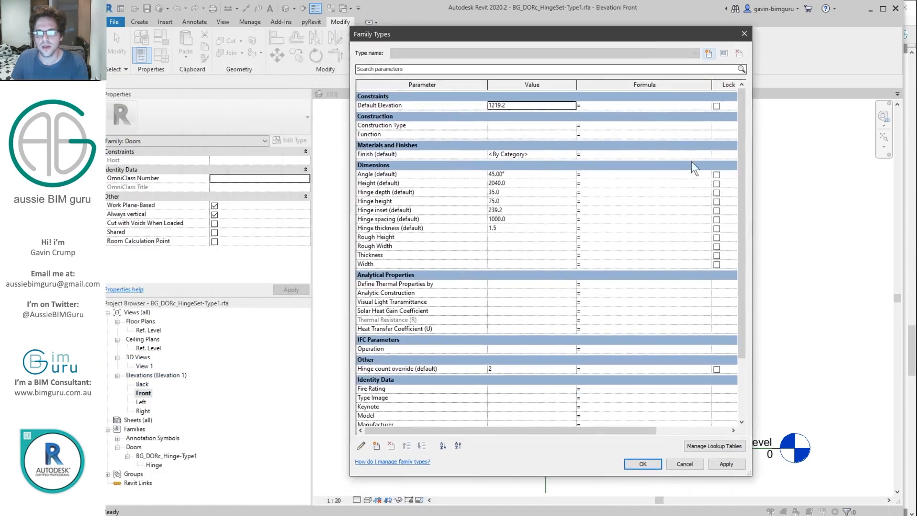
{"action": "left_click", "coordinate": [439, 371]}
{"action": "left_click", "coordinate": [376, 445]}
{"action": "type", "text": "Hinge count"}
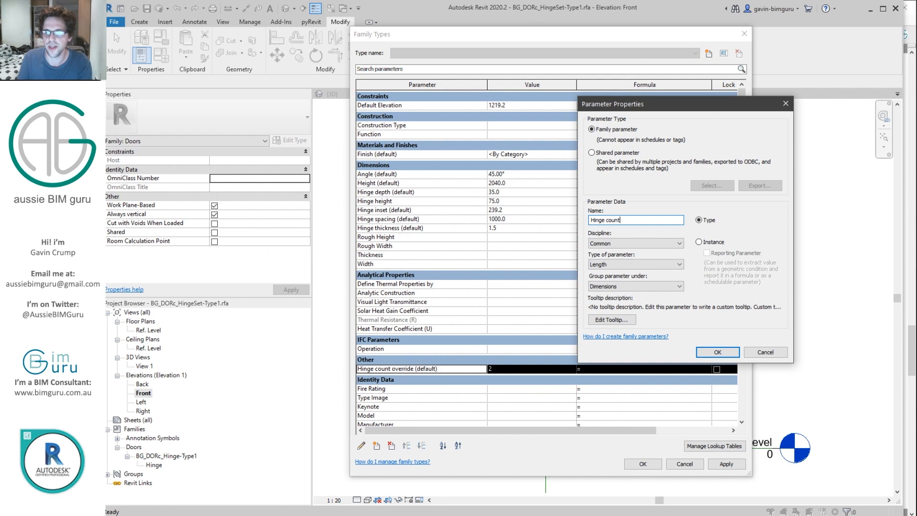
{"action": "left_click", "coordinate": [702, 242]}
{"action": "left_click", "coordinate": [658, 264]}
{"action": "left_click", "coordinate": [606, 279]}
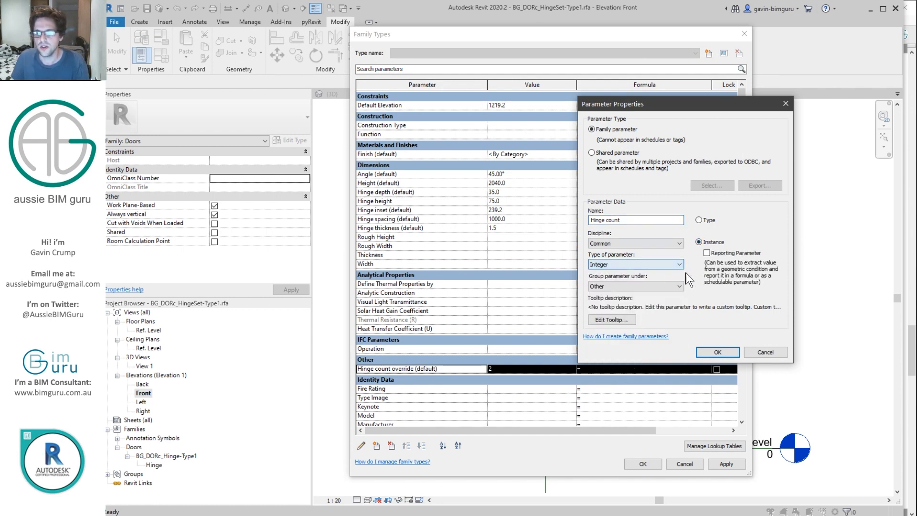
{"action": "left_click", "coordinate": [718, 352]}
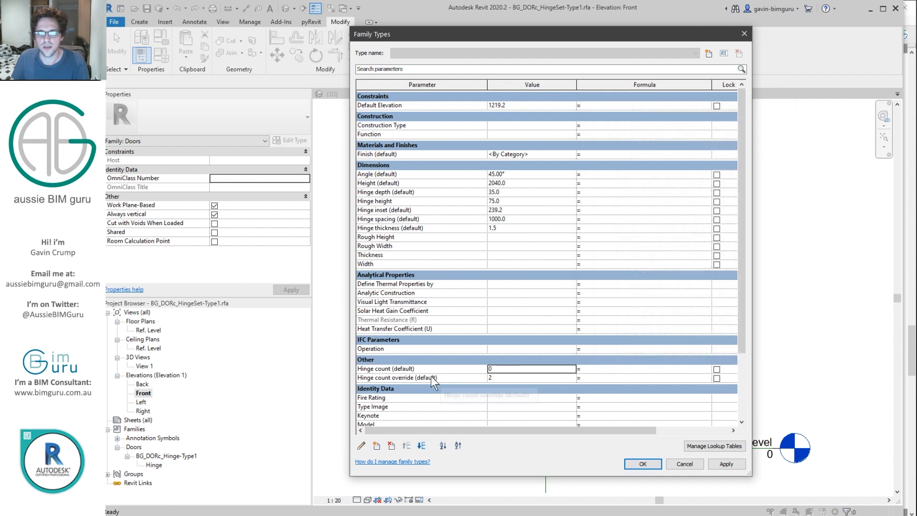
Step: Give Hinge count override the formula if(Hinge count < 2, 2, Hinge count)
{"action": "left_click", "coordinate": [390, 368]}
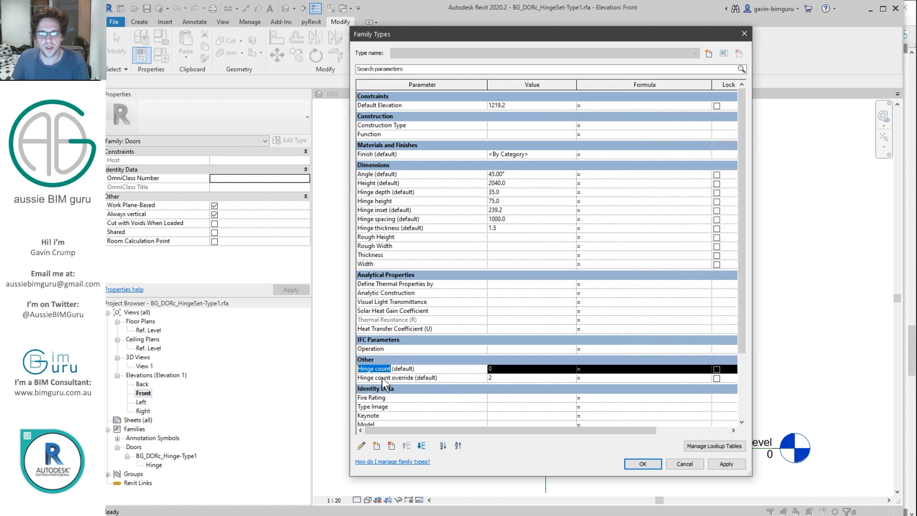
{"action": "left_click", "coordinate": [383, 377]}
{"action": "left_click", "coordinate": [600, 377]}
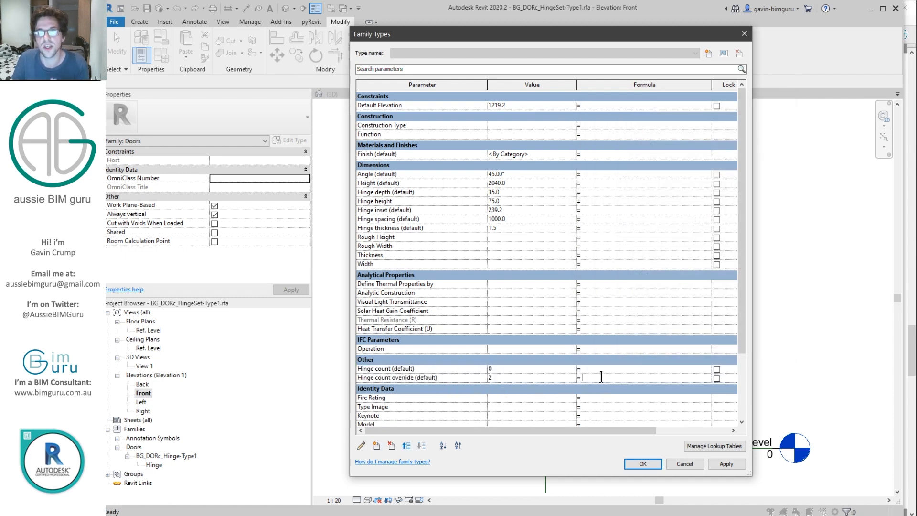
{"action": "type", "text": "if(Hinge count < 2, 2"}
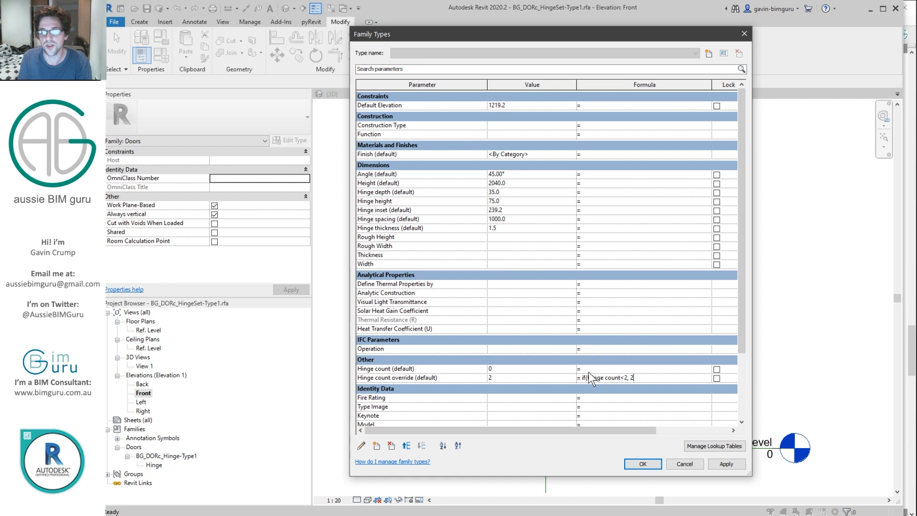
{"action": "type", "text": ", Hinge count"}
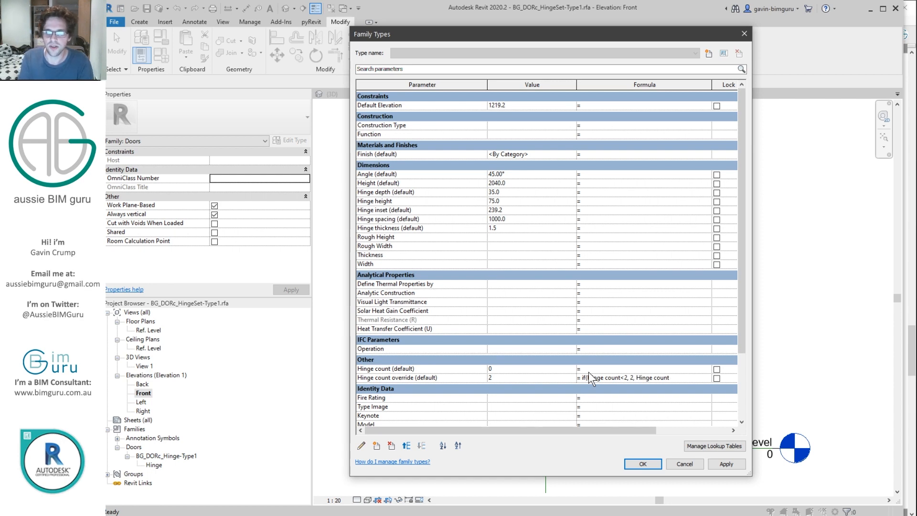
{"action": "type", "text": ")"}
{"action": "key", "text": "Return"}
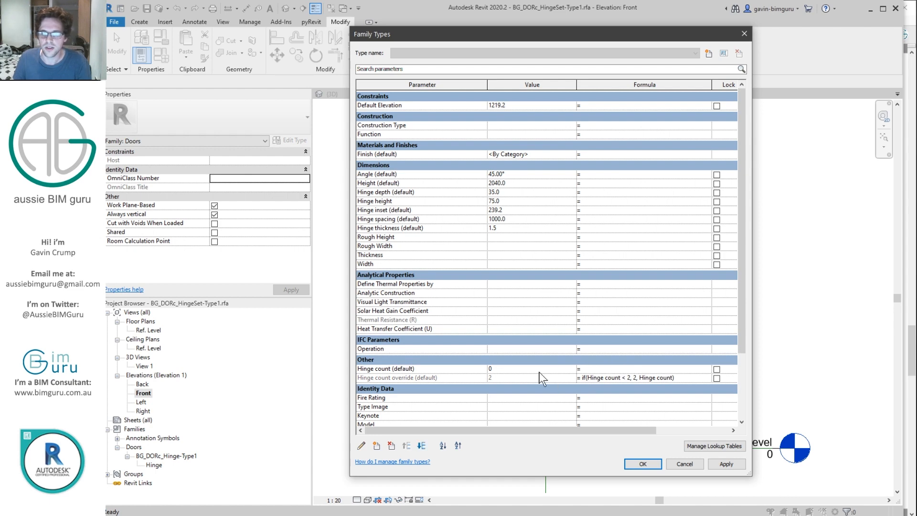
Step: Test Hinge count values 1, 2, 3 and 5 against the override result
{"action": "left_click", "coordinate": [502, 368]}
{"action": "type", "text": "1"}
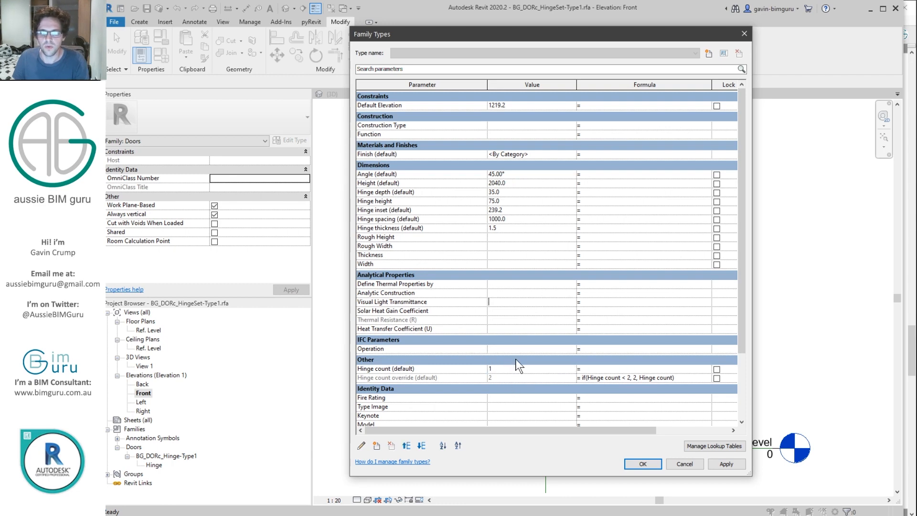
{"action": "left_click", "coordinate": [514, 368]}
{"action": "type", "text": "2"}
{"action": "left_click", "coordinate": [506, 368]}
{"action": "type", "text": "3"}
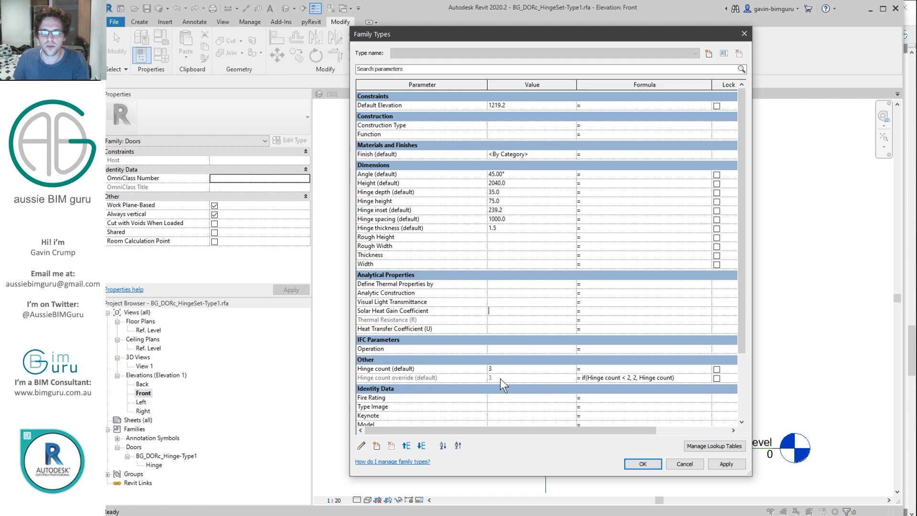
{"action": "left_click", "coordinate": [504, 370]}
{"action": "type", "text": "5"}
{"action": "left_click", "coordinate": [526, 313]}
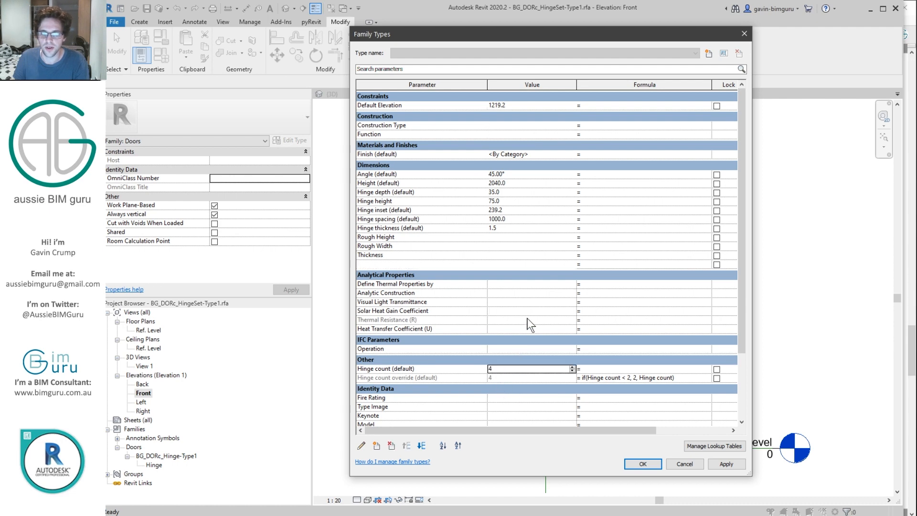
{"action": "left_click", "coordinate": [510, 367]}
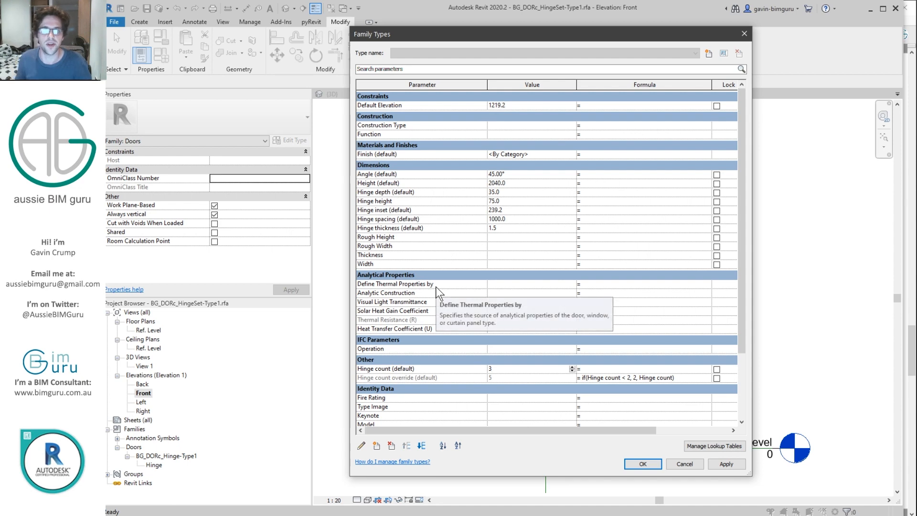
Step: Review the Hinge spacing, Hinge height, Angle and Height parameters, selecting Hinge spacing's formula cell
{"action": "left_click", "coordinate": [434, 229]}
{"action": "left_click", "coordinate": [441, 219]}
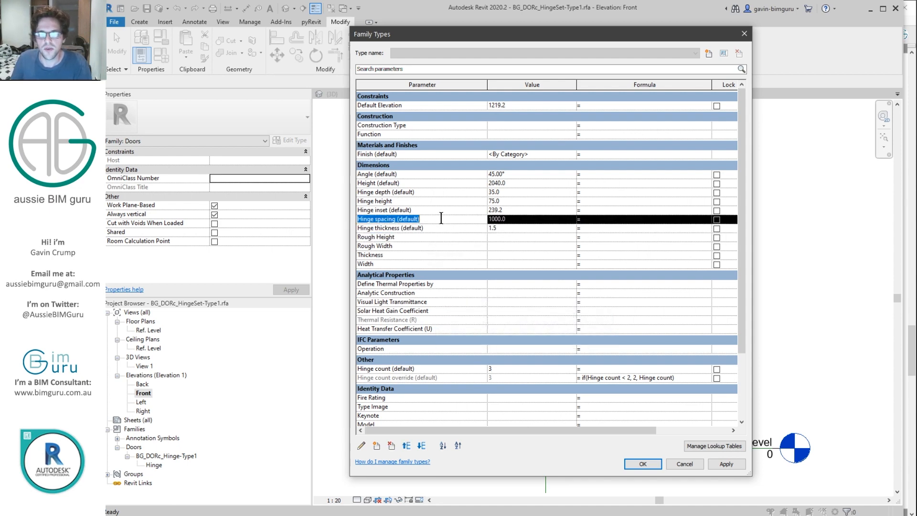
{"action": "left_click", "coordinate": [441, 219]}
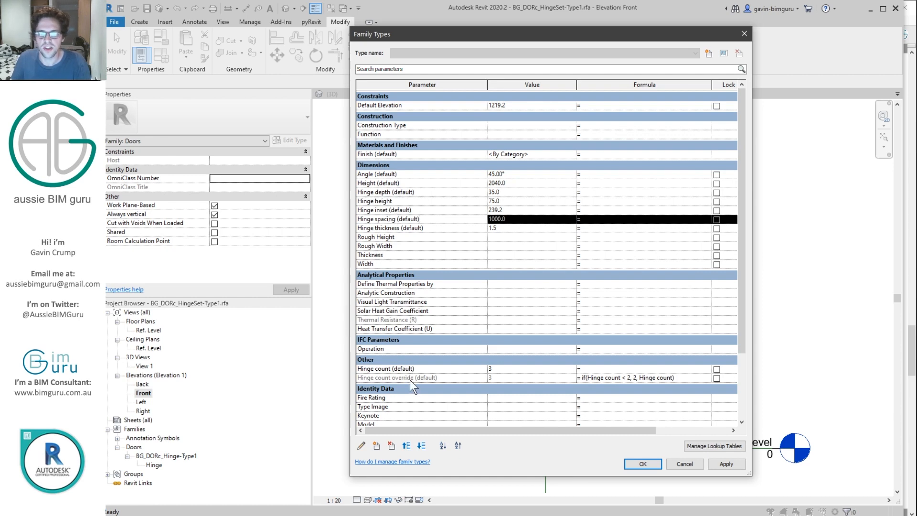
{"action": "left_click", "coordinate": [401, 201]}
{"action": "left_click", "coordinate": [377, 174]}
{"action": "left_click", "coordinate": [378, 182]}
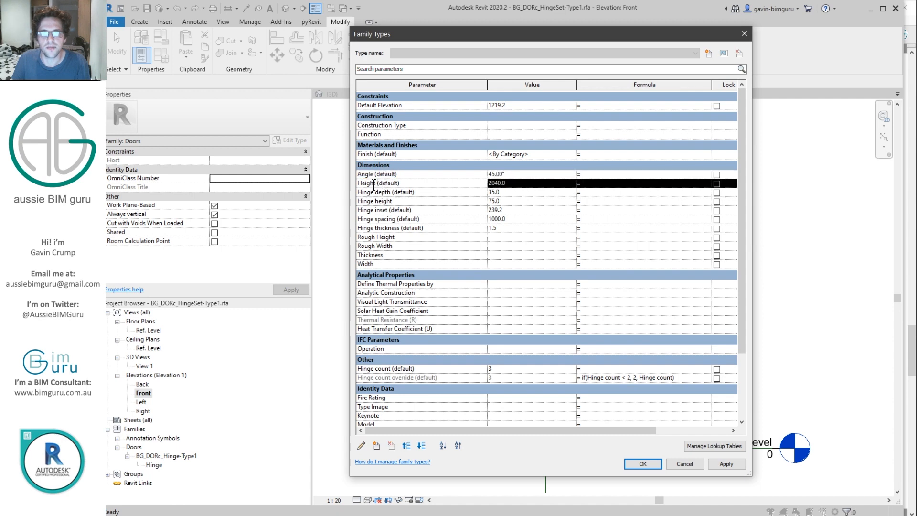
{"action": "left_click", "coordinate": [411, 201]}
{"action": "left_click", "coordinate": [420, 219]}
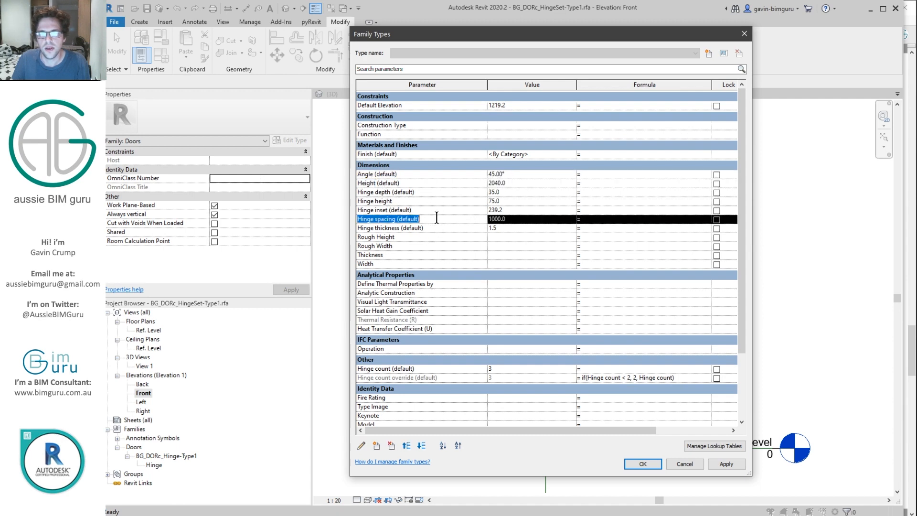
{"action": "left_click", "coordinate": [668, 219]}
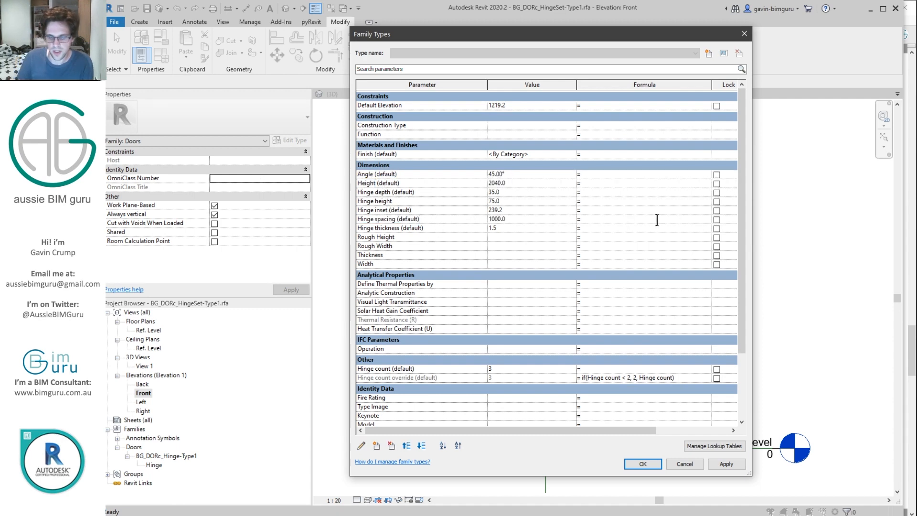
Step: Enter Hinge spacing formula (Height - (2 * Hinge inset)) / (Hinge count override - 1), giving 780.8
{"action": "type", "text": "(Height"}
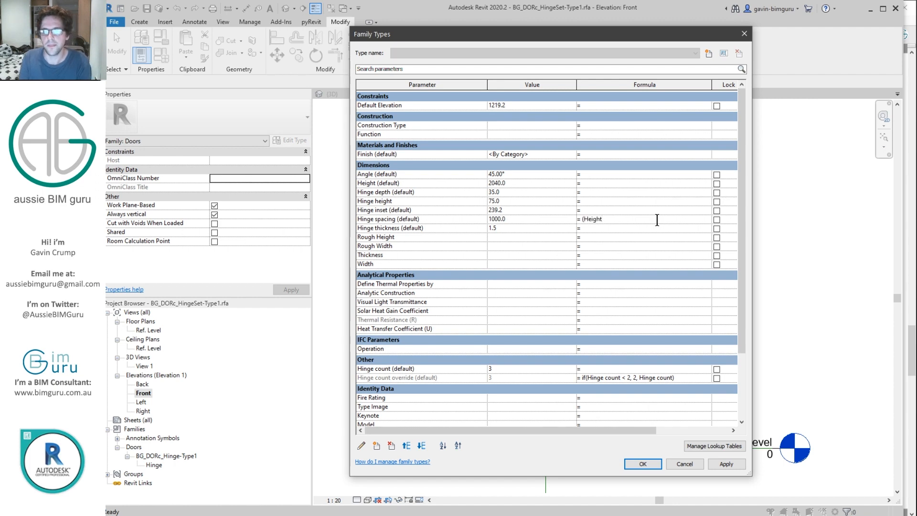
{"action": "type", "text": " - "}
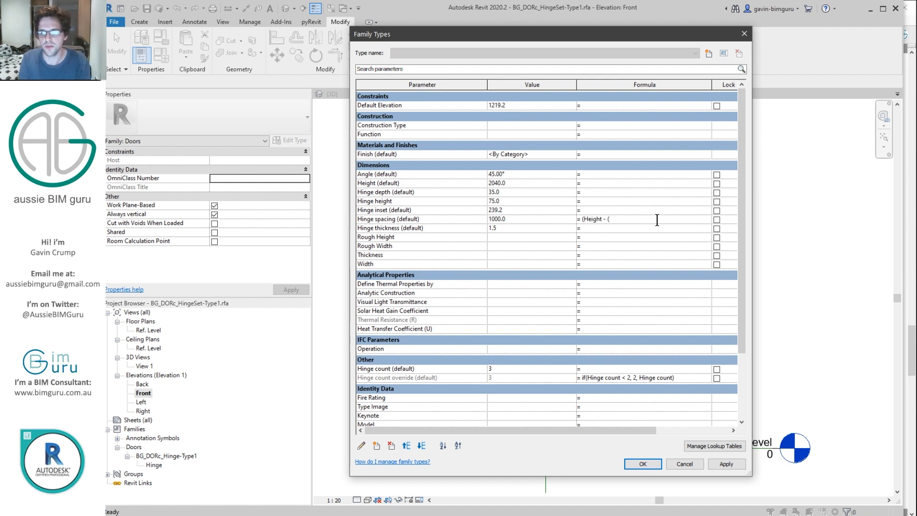
{"action": "type", "text": "(2* "}
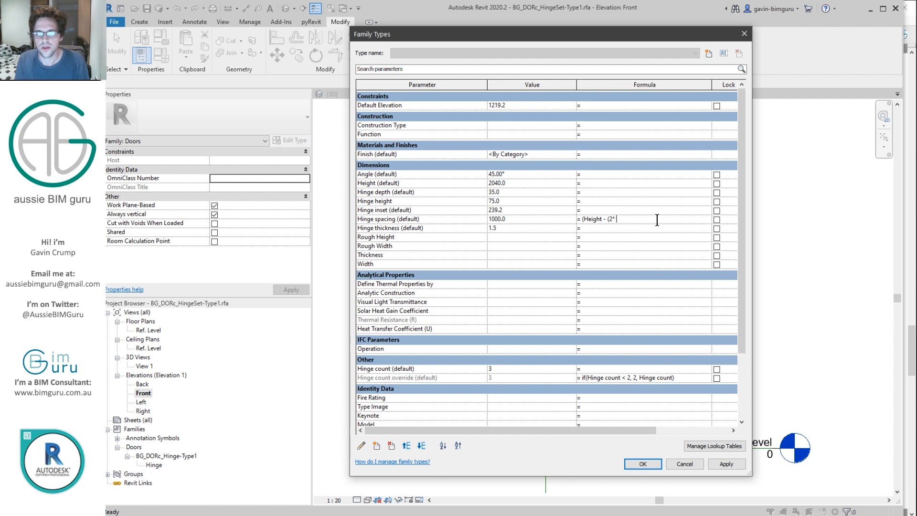
{"action": "type", "text": "Hinge inset))/"}
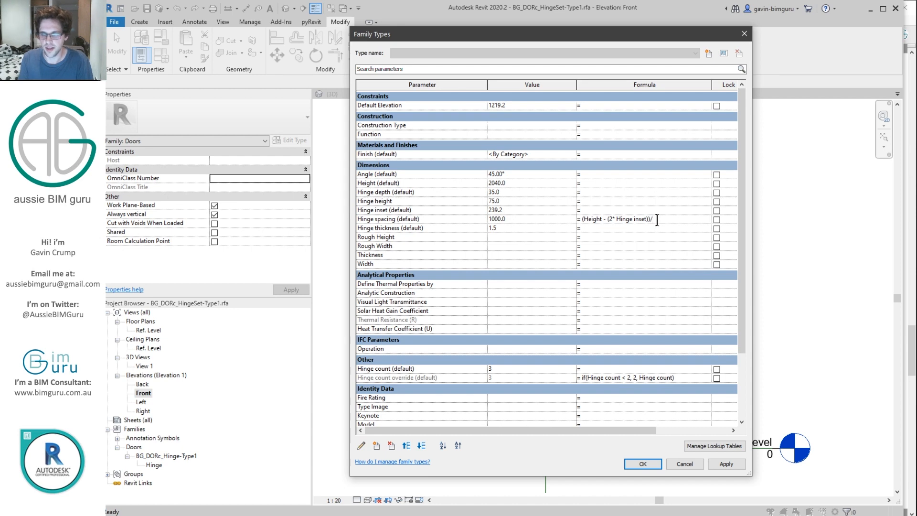
{"action": "type", "text": "Hinge count override"}
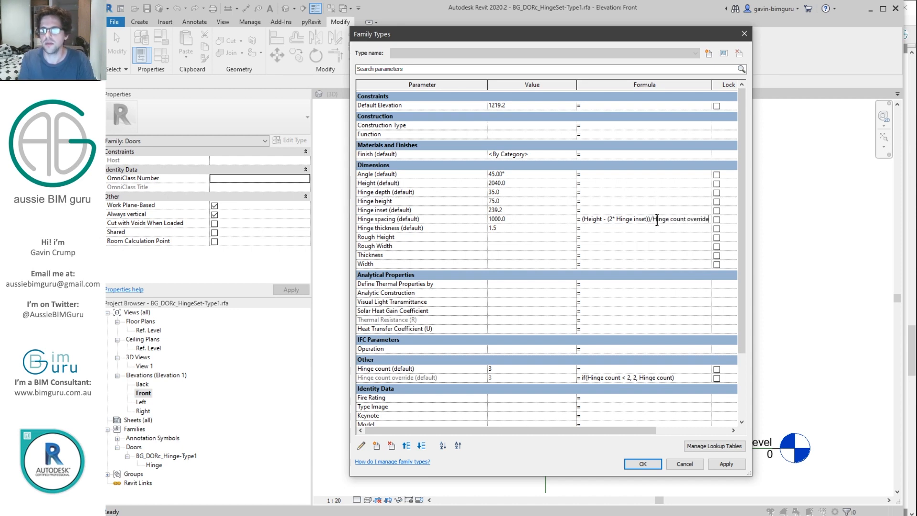
{"action": "type", "text": "-1"}
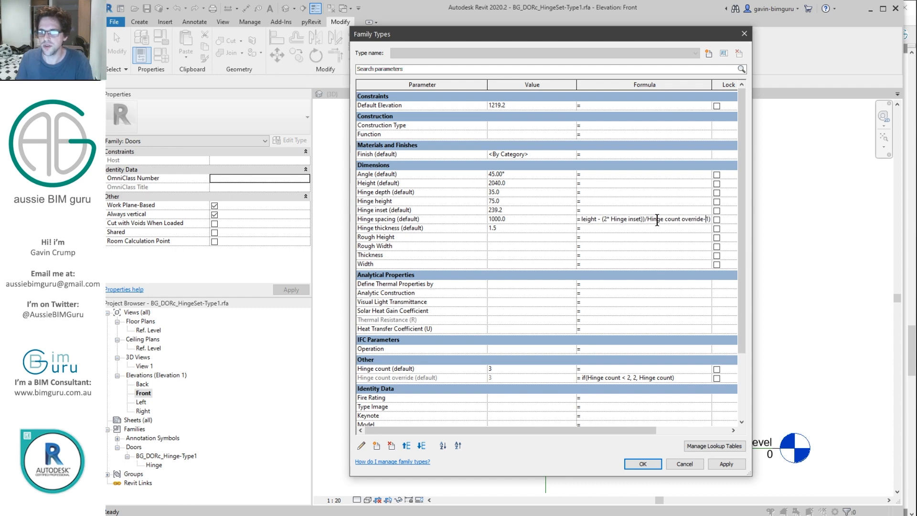
{"action": "type", "text": "("}
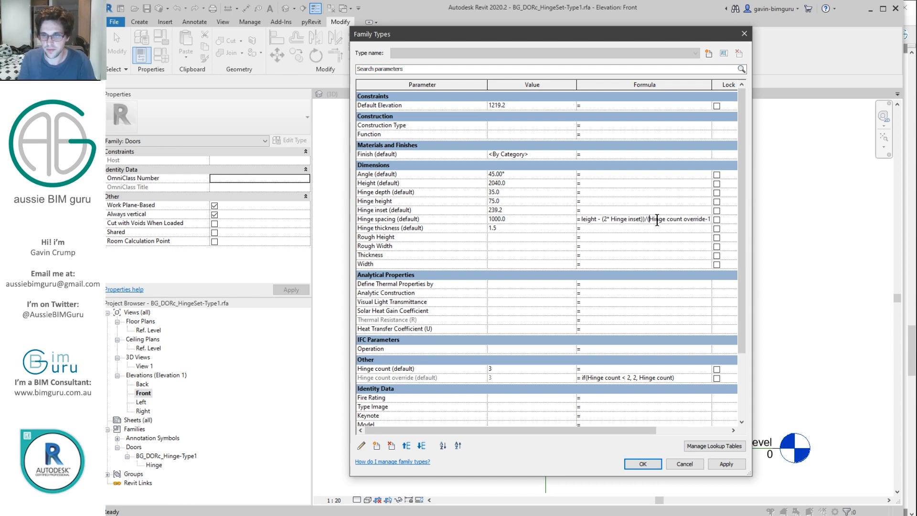
{"action": "key", "text": "Return"}
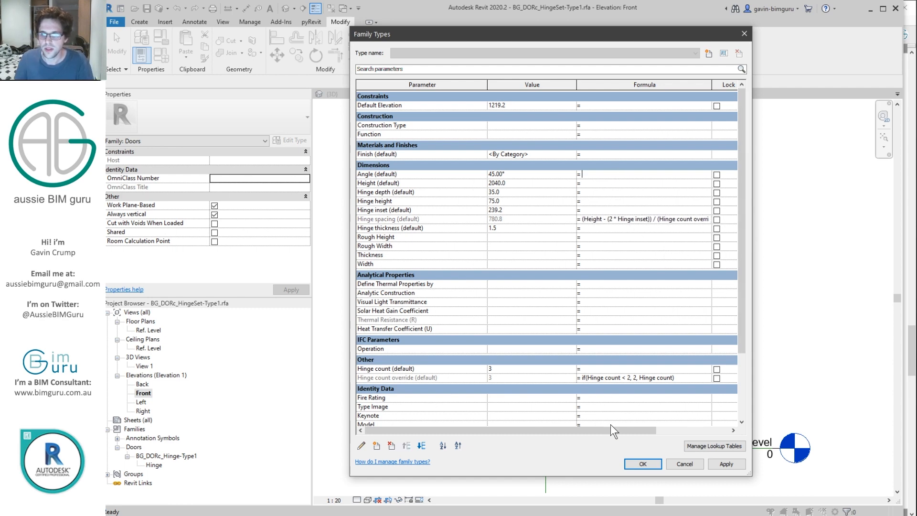
{"action": "left_click", "coordinate": [642, 463]}
Step: Start an aligned dimension from the top hinge centre to the top plane, then cancel it
{"action": "scroll", "coordinate": [542, 226], "scroll_direction": "up", "scroll_amount": 9}
{"action": "key", "text": "d"}
{"action": "key", "text": "i"}
{"action": "left_click", "coordinate": [555, 214]}
{"action": "scroll", "coordinate": [555, 214], "scroll_direction": "down", "scroll_amount": 4}
{"action": "left_click", "coordinate": [578, 156]}
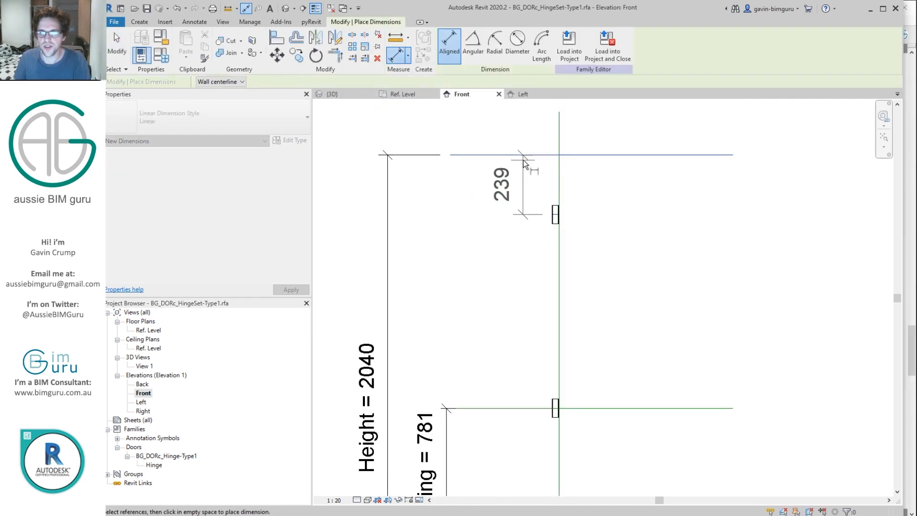
{"action": "scroll", "coordinate": [522, 157], "scroll_direction": "down", "scroll_amount": 2}
{"action": "key", "text": "Escape"}
{"action": "key", "text": "Escape"}
{"action": "scroll", "coordinate": [534, 178], "scroll_direction": "up", "scroll_amount": 4}
{"action": "scroll", "coordinate": [589, 188], "scroll_direction": "down", "scroll_amount": 4}
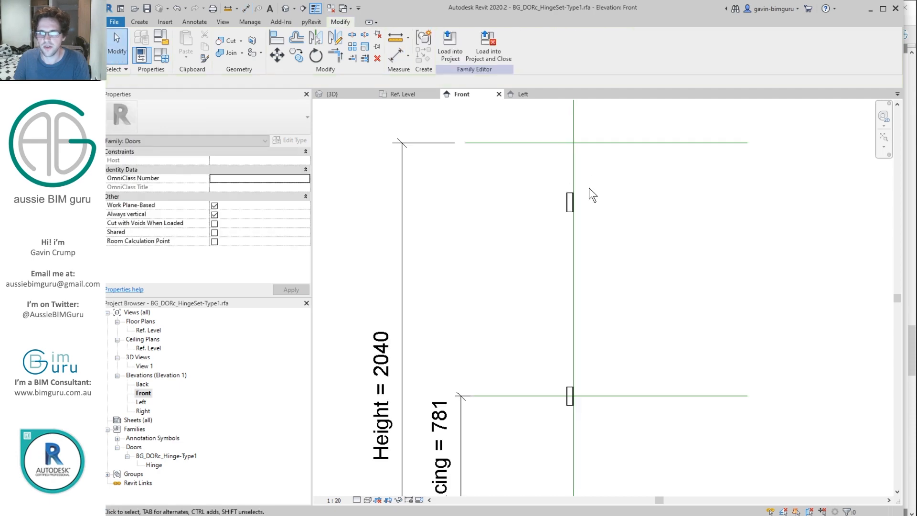
{"action": "scroll", "coordinate": [564, 204], "scroll_direction": "down", "scroll_amount": 3}
Step: Set Hinge count to 5 in Family Types and apply it
{"action": "left_click", "coordinate": [162, 60]}
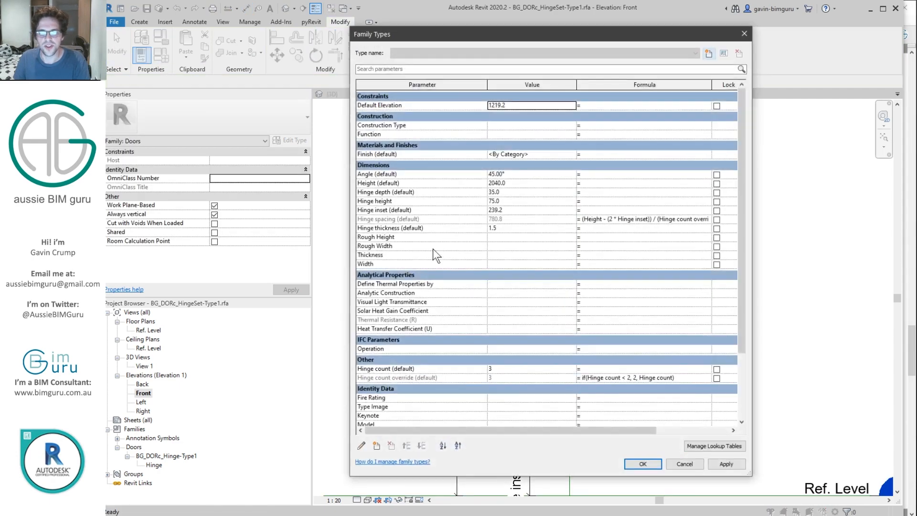
{"action": "left_click", "coordinate": [525, 369]}
{"action": "type", "text": "5"}
{"action": "left_click", "coordinate": [632, 465]}
Step: Flex the Height dimension to 2300, then undo it back to 2040
{"action": "scroll", "coordinate": [528, 394], "scroll_direction": "up", "scroll_amount": 3}
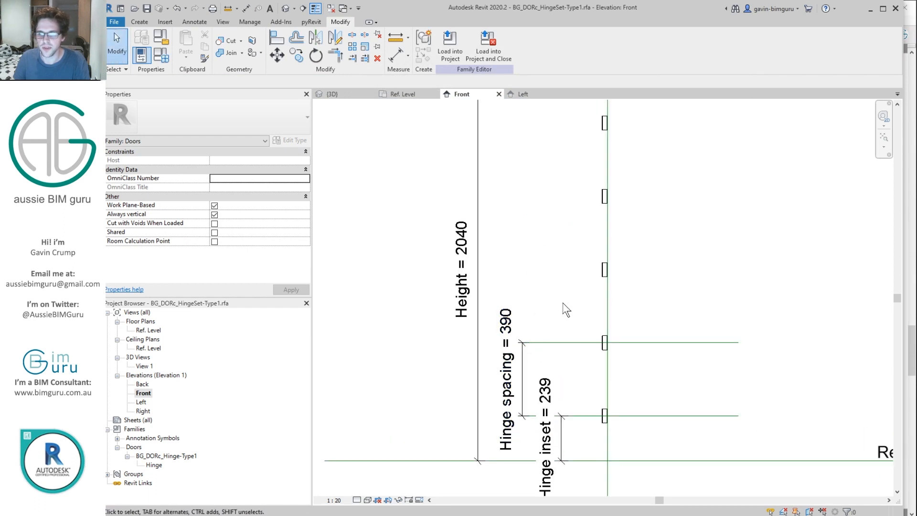
{"action": "scroll", "coordinate": [562, 303], "scroll_direction": "down", "scroll_amount": 3}
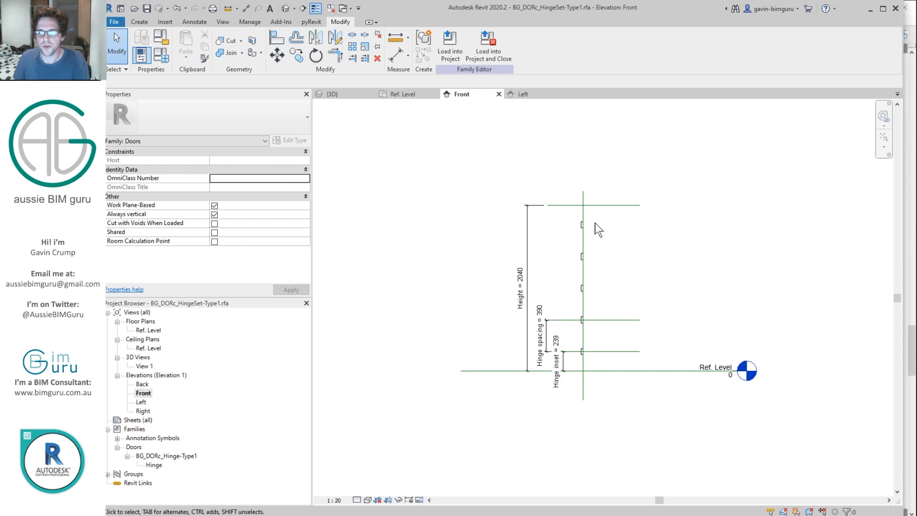
{"action": "left_click", "coordinate": [603, 205]}
{"action": "left_click", "coordinate": [521, 277]}
{"action": "type", "text": "2300"}
{"action": "left_click", "coordinate": [657, 305]}
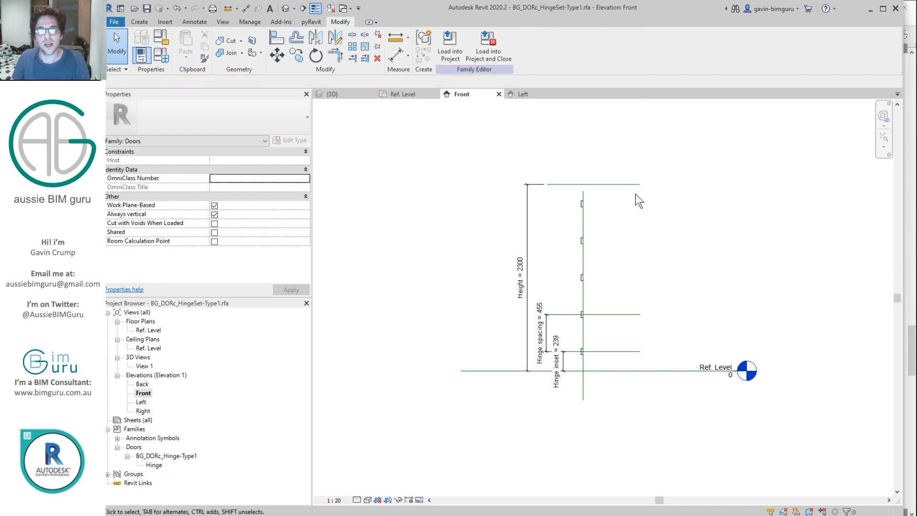
{"action": "key", "text": "ctrl+z"}
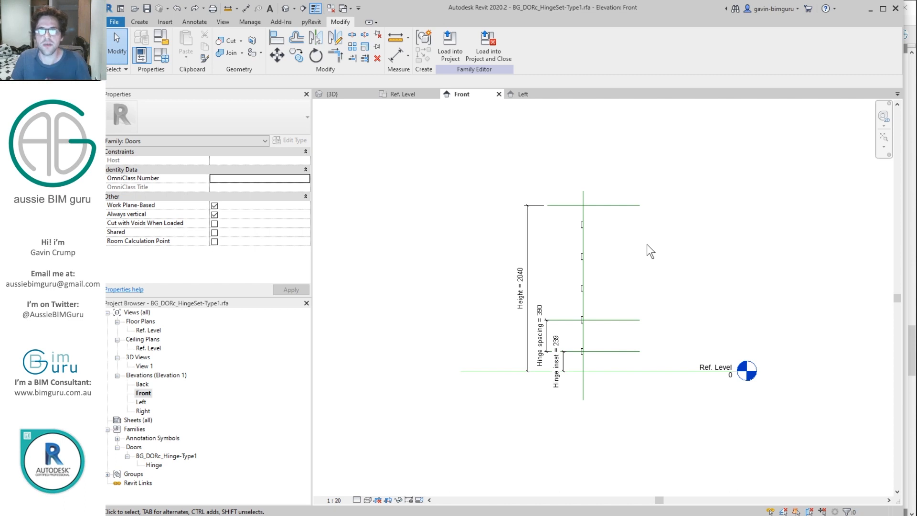
Step: Draw a model line up from the level, <Invisible lines> subcategory, Not a Reference
{"action": "left_click", "coordinate": [138, 21]}
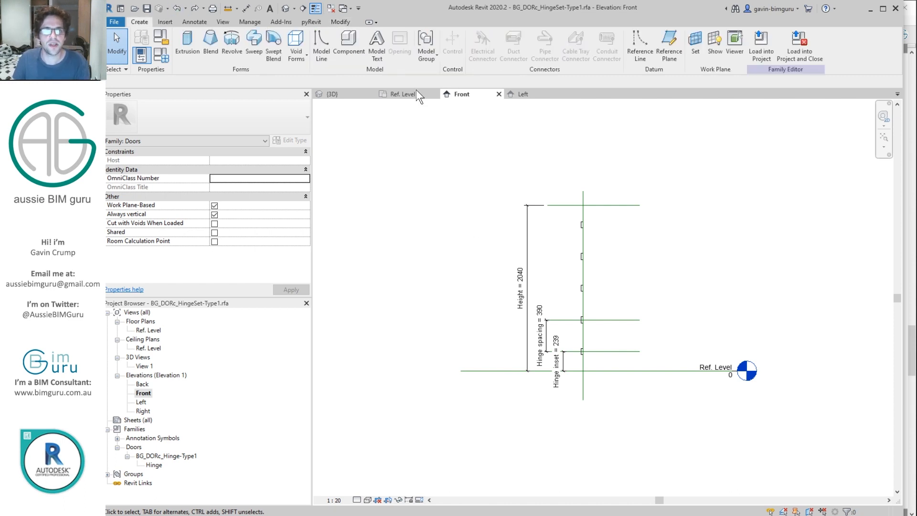
{"action": "left_click", "coordinate": [323, 42]}
{"action": "left_click", "coordinate": [540, 50]}
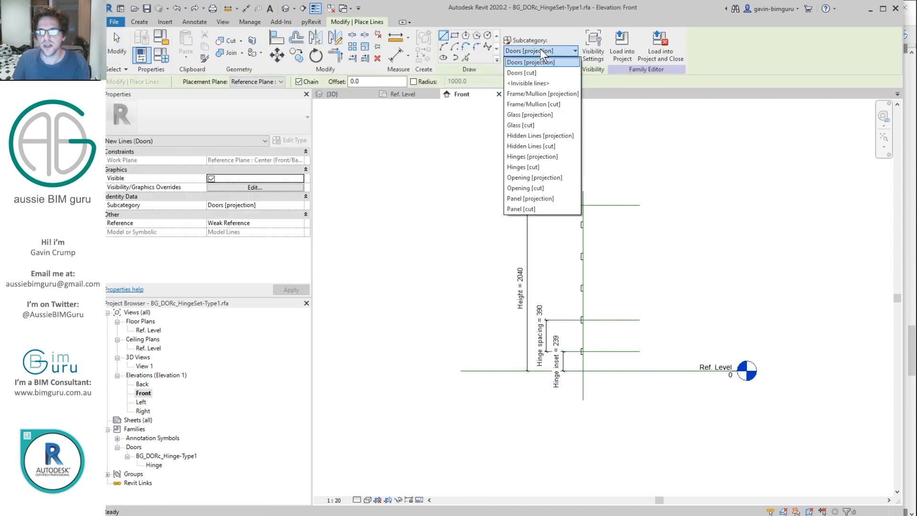
{"action": "left_click", "coordinate": [542, 83]}
{"action": "left_click", "coordinate": [300, 223]}
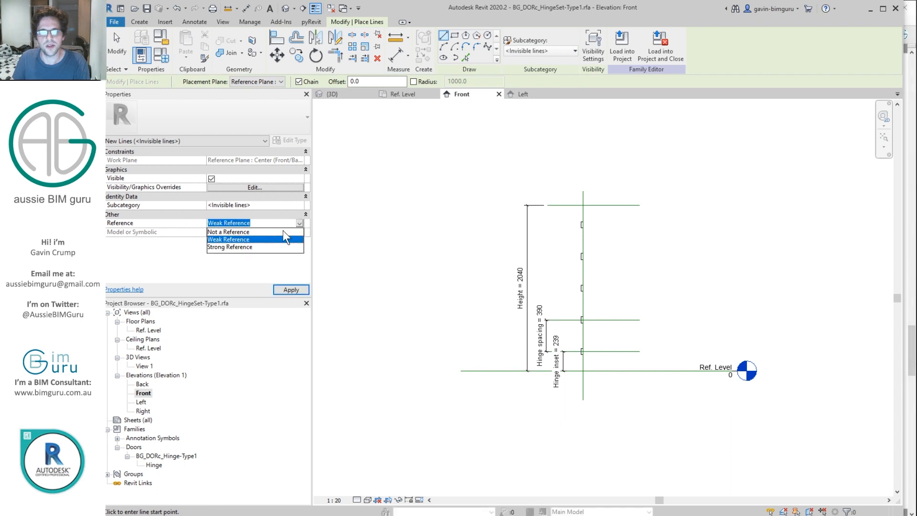
{"action": "left_click", "coordinate": [284, 232]}
{"action": "left_click", "coordinate": [592, 363]}
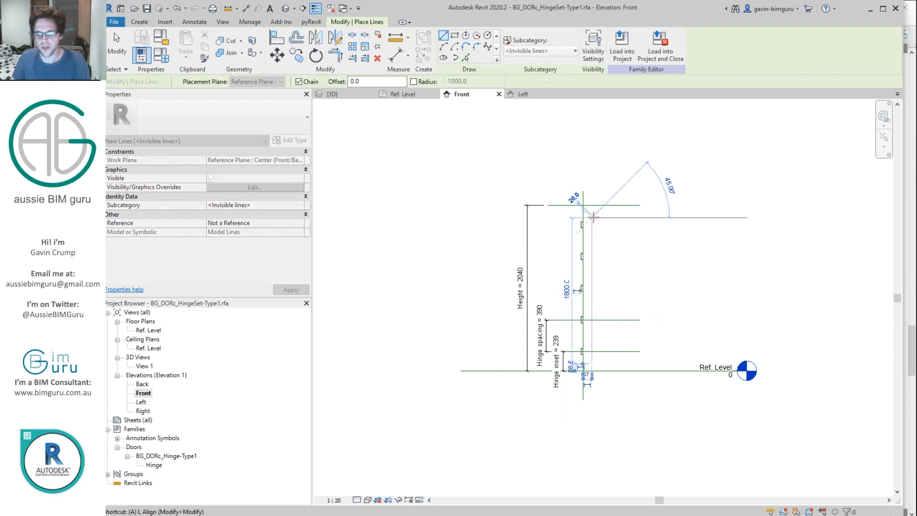
Step: Align and lock the line to the top plane, Ref. Level and vertical centre plane
{"action": "key", "text": "l"}
{"action": "left_click", "coordinate": [600, 207]}
{"action": "left_click", "coordinate": [592, 217]}
{"action": "left_click", "coordinate": [609, 192]}
{"action": "left_click", "coordinate": [597, 371]}
{"action": "left_click", "coordinate": [591, 363]}
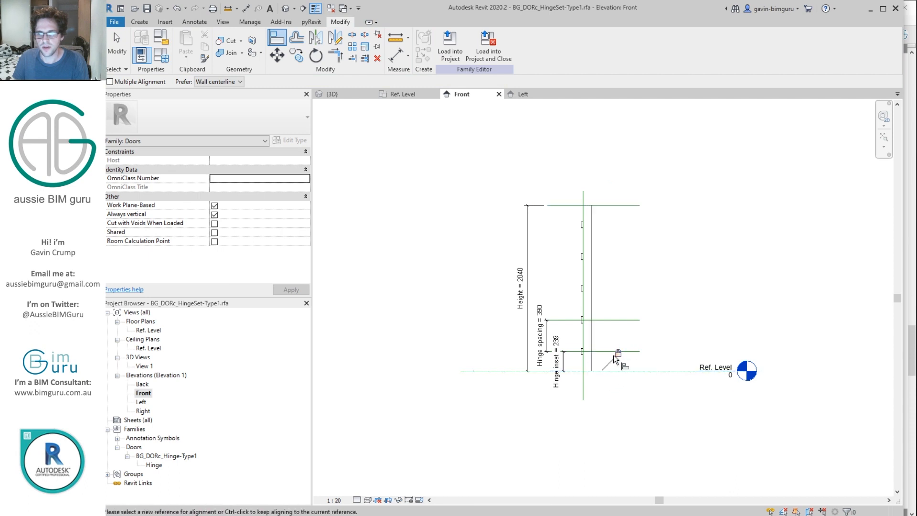
{"action": "left_click", "coordinate": [579, 385]}
{"action": "left_click", "coordinate": [592, 361]}
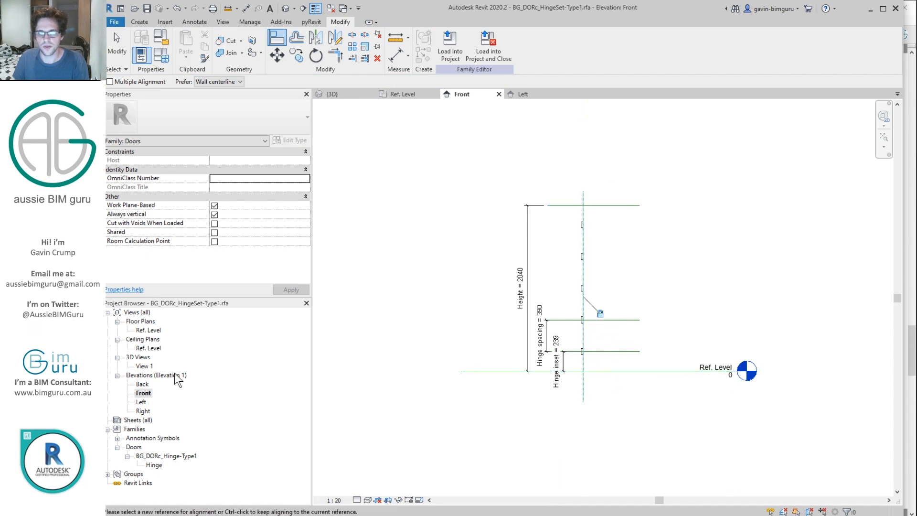
Step: Check the five hinges in 3D View 1 from an isometric corner, then open Family Types
{"action": "double_click", "coordinate": [147, 366]}
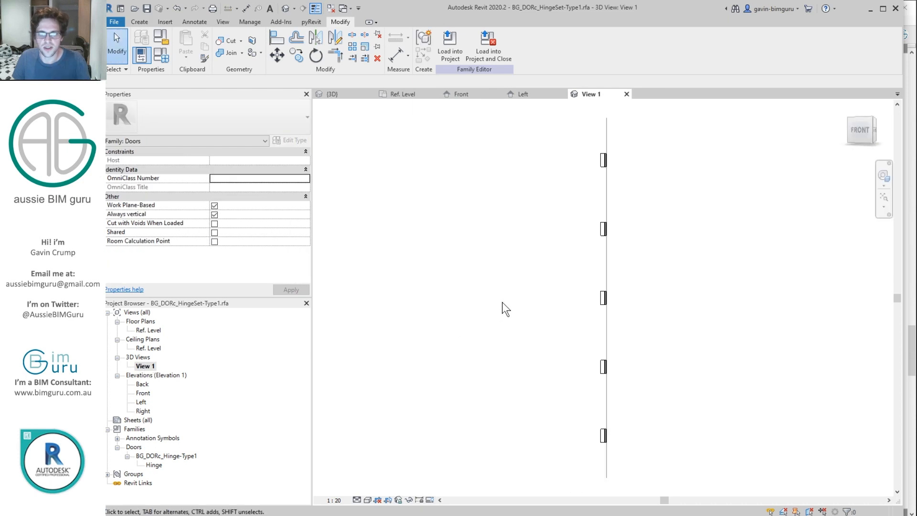
{"action": "middle_click_drag", "start_coordinate": [652, 251], "coordinate": [778, 323], "text": "shift"}
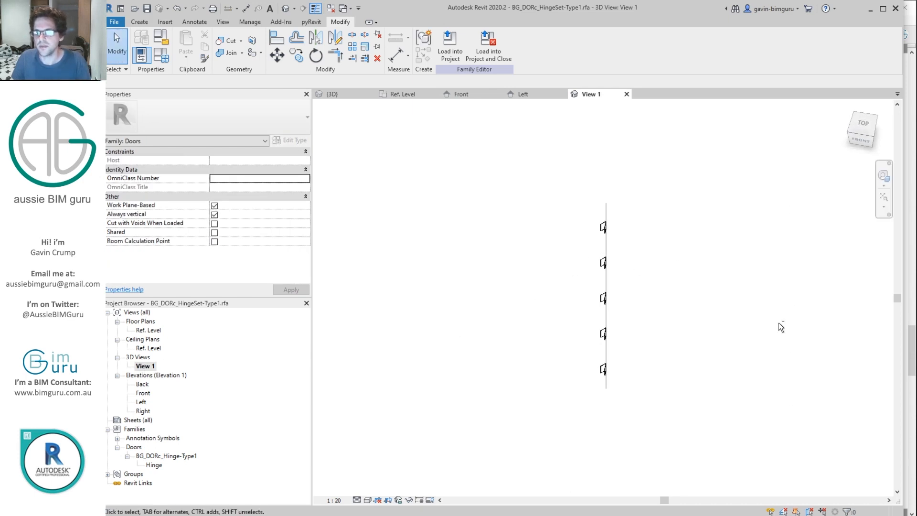
{"action": "left_click", "coordinate": [876, 134]}
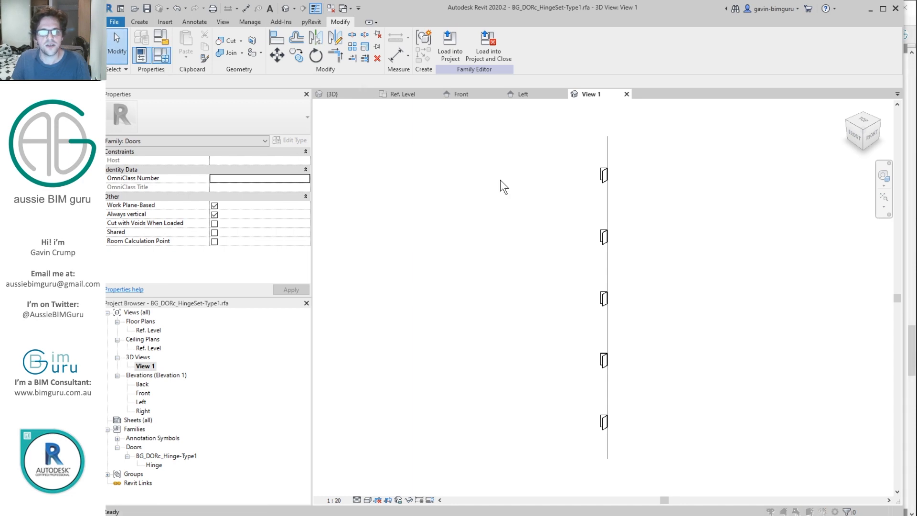
{"action": "key", "text": "f"}
{"action": "key", "text": "t"}
{"action": "left_click", "coordinate": [408, 237]}
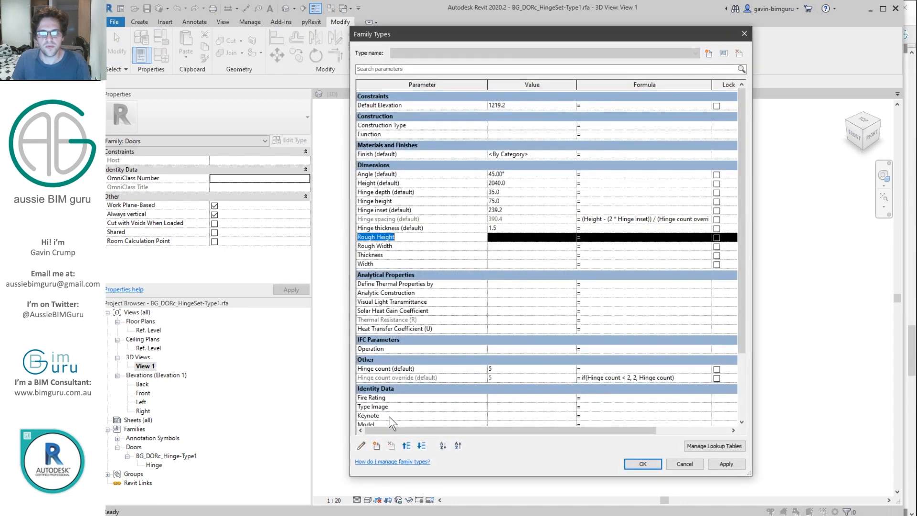
Step: Add a new instance family parameter named Joint width
{"action": "left_click", "coordinate": [378, 446]}
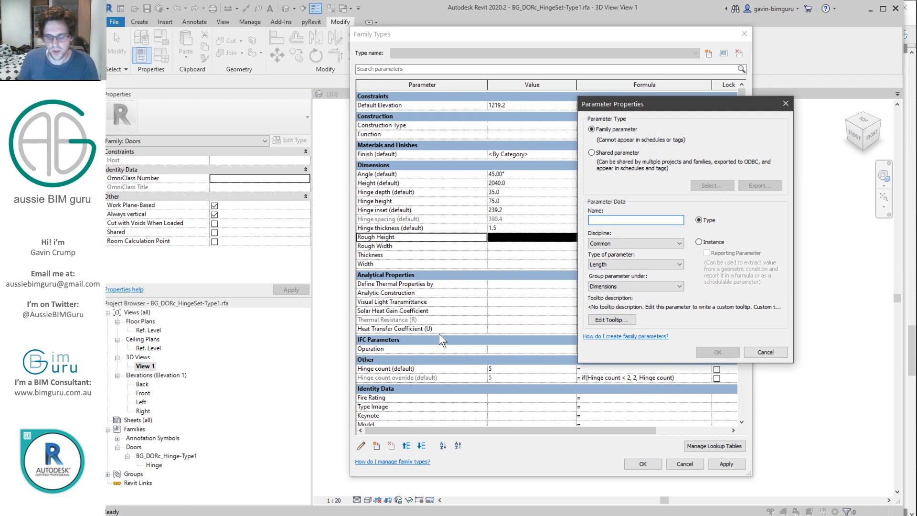
{"action": "type", "text": "Joint width"}
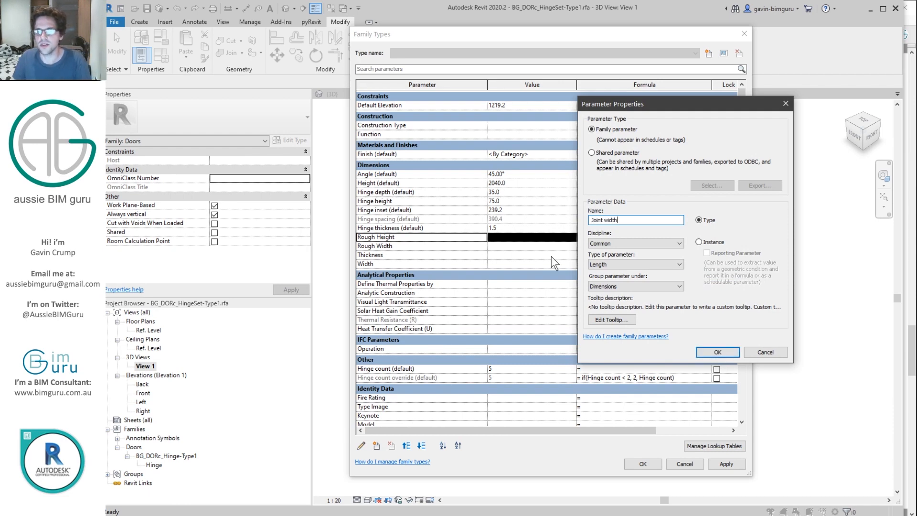
{"action": "left_click", "coordinate": [706, 241]}
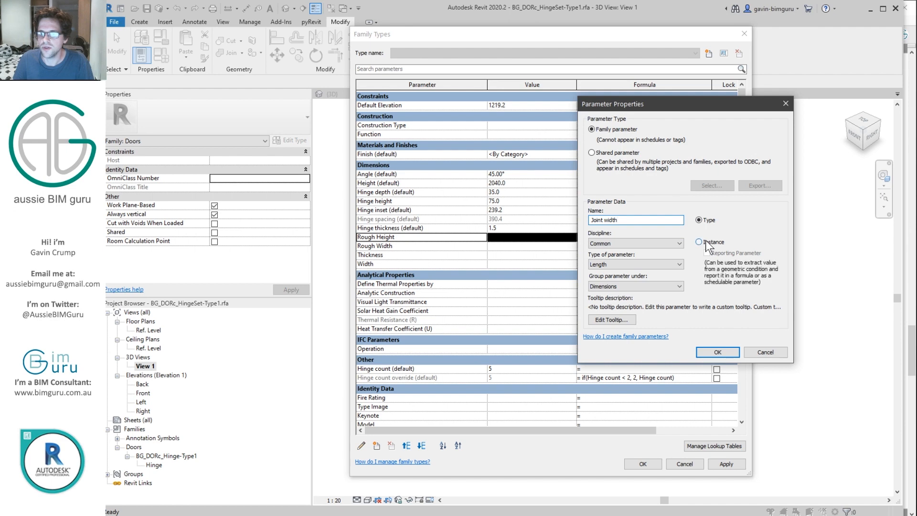
{"action": "left_click", "coordinate": [712, 352]}
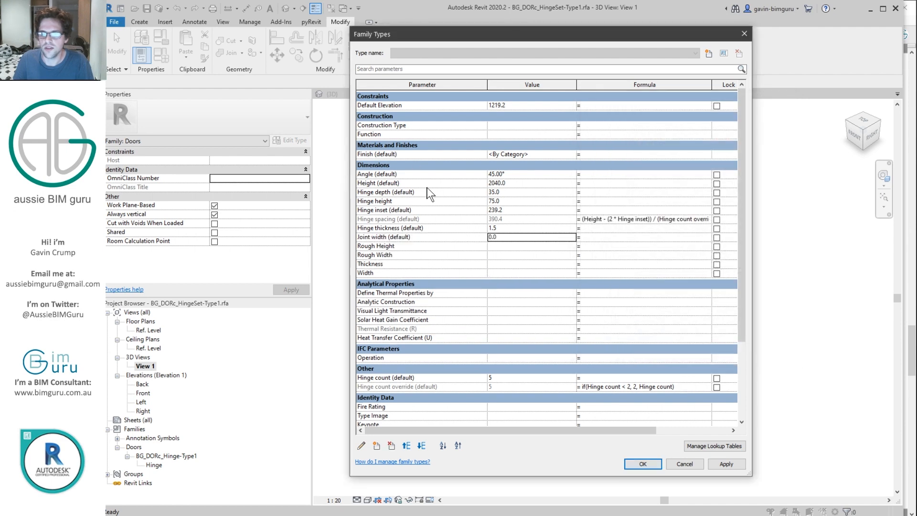
{"action": "left_click", "coordinate": [384, 237]}
{"action": "left_click", "coordinate": [384, 237]}
{"action": "key", "text": "ctrl+c"}
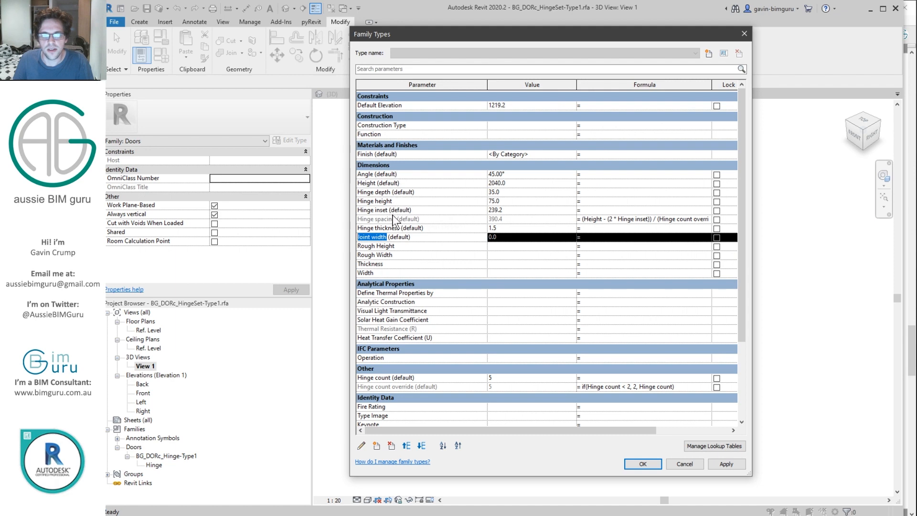
Step: Set the Hinge thickness formula to Joint width / 2
{"action": "left_click", "coordinate": [404, 229]}
{"action": "left_click", "coordinate": [621, 229]}
{"action": "key", "text": "ctrl+v"}
{"action": "type", "text": "/ "}
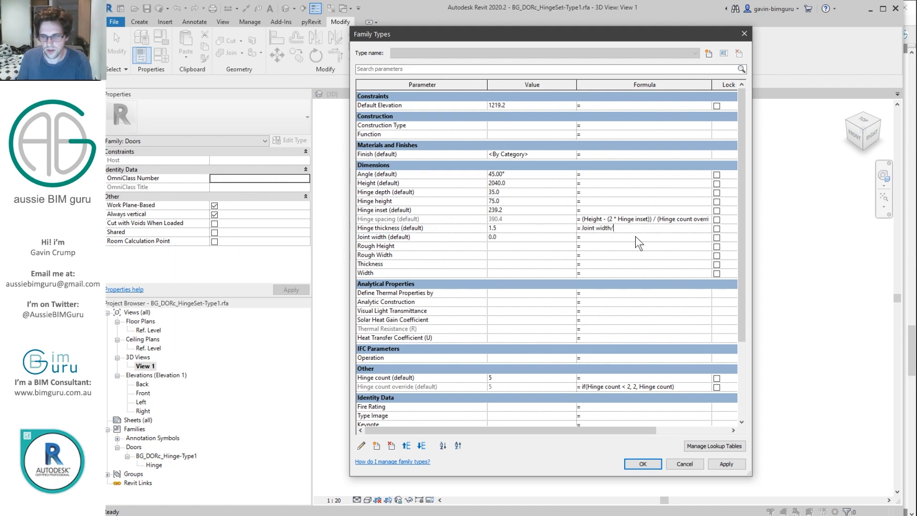
{"action": "type", "text": "2"}
{"action": "key", "text": "Return"}
{"action": "left_click", "coordinate": [638, 229]}
Step: Enter 3.0 for Joint width, giving a Hinge thickness of 1.5, and apply the changes
{"action": "left_click", "coordinate": [517, 238]}
{"action": "type", "text": "3"}
{"action": "left_click", "coordinate": [451, 254]}
{"action": "left_click", "coordinate": [399, 209]}
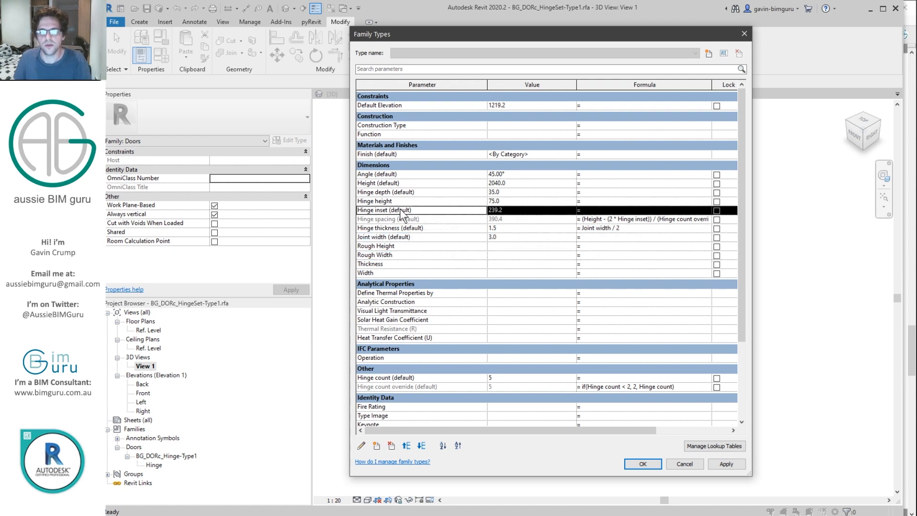
{"action": "left_click", "coordinate": [642, 463]}
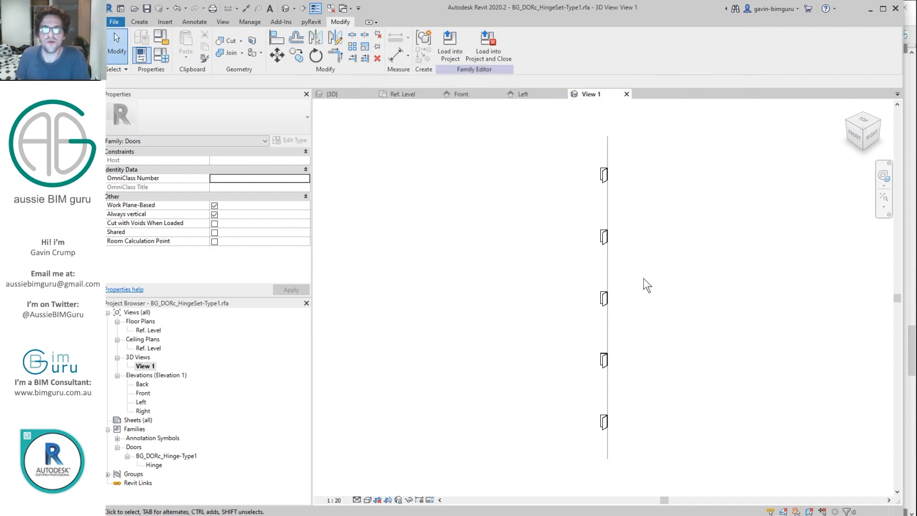
Step: Change the Hinge count from 5 to 3 in Family Types
{"action": "left_click", "coordinate": [153, 60]}
{"action": "scroll", "coordinate": [743, 196], "scroll_direction": "down", "scroll_amount": 5}
{"action": "left_click", "coordinate": [536, 299]}
{"action": "type", "text": "3"}
{"action": "left_click", "coordinate": [532, 353]}
{"action": "left_click_drag", "start_coordinate": [742, 289], "coordinate": [743, 218]}
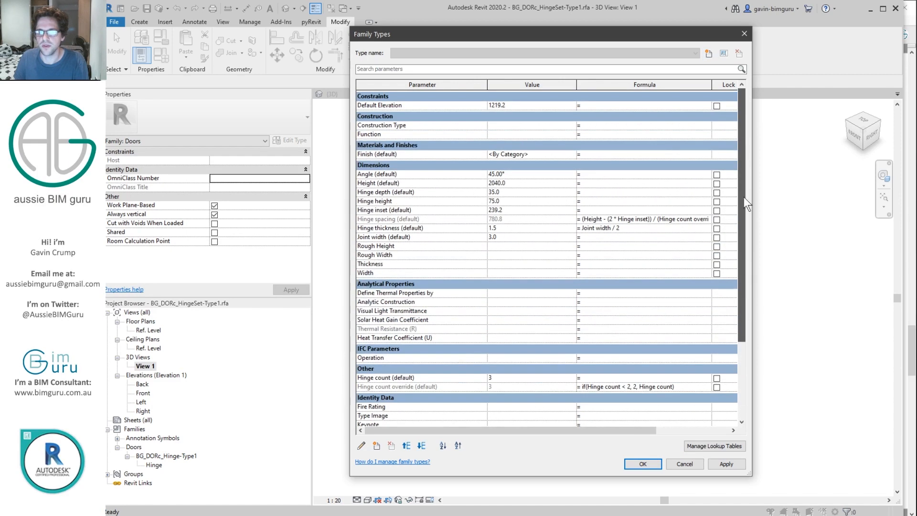
Step: Save these settings as a new type named Hinge set and apply it
{"action": "left_click", "coordinate": [709, 52]}
{"action": "type", "text": "Hinge set"}
{"action": "key", "text": "Return"}
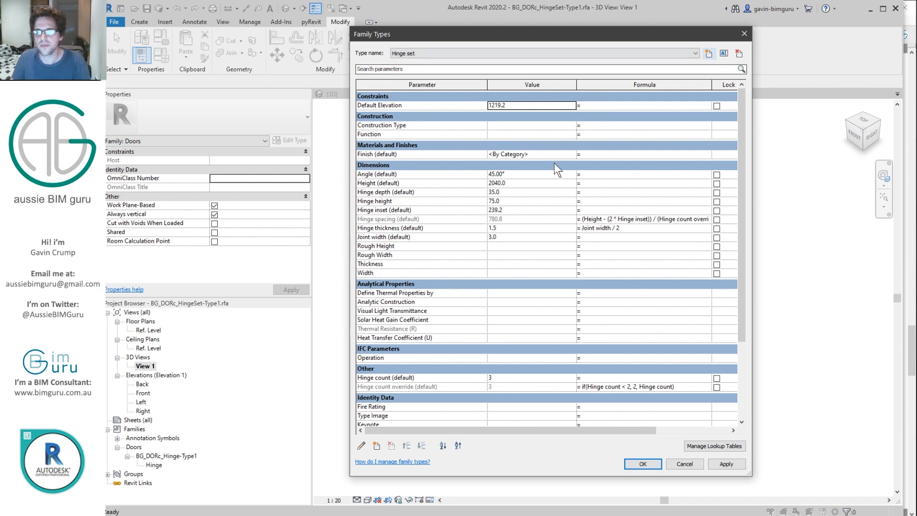
{"action": "left_click", "coordinate": [643, 464]}
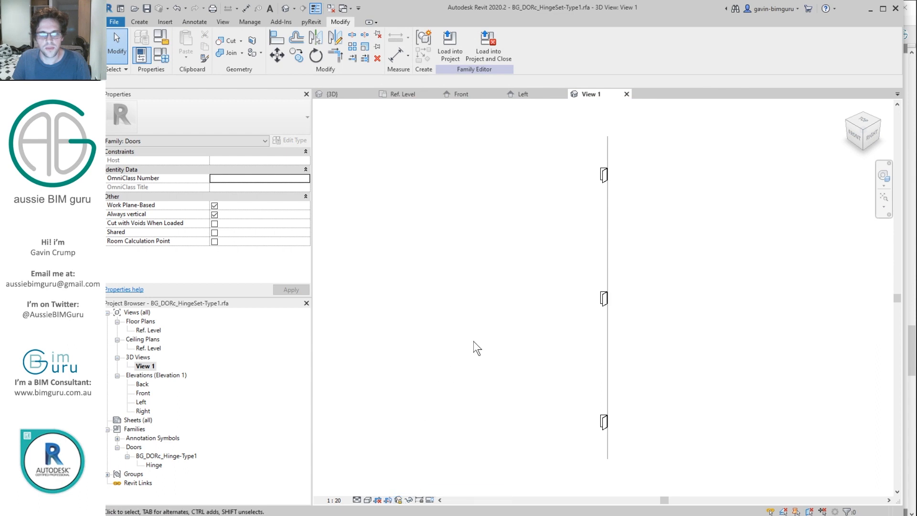
{"action": "left_click", "coordinate": [250, 21]}
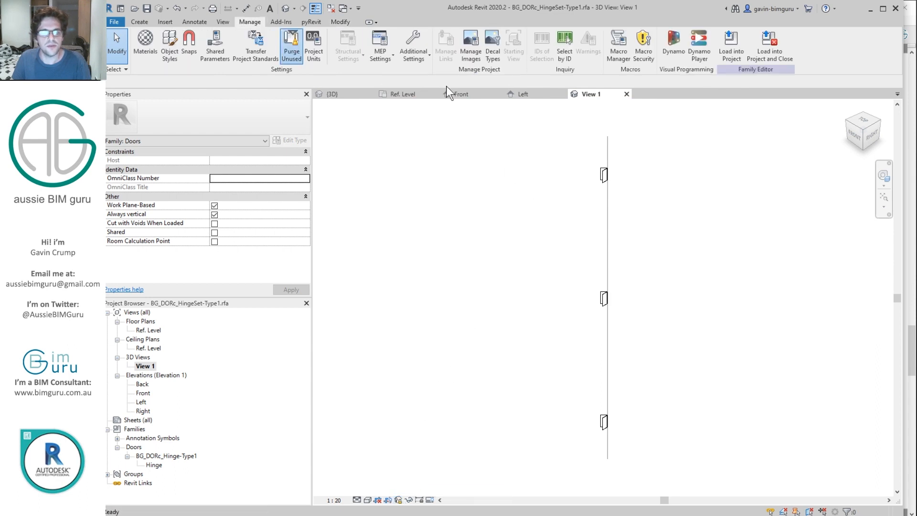
Step: Purge unused items, save the hinge family, and close inactive views
{"action": "left_click", "coordinate": [452, 407]}
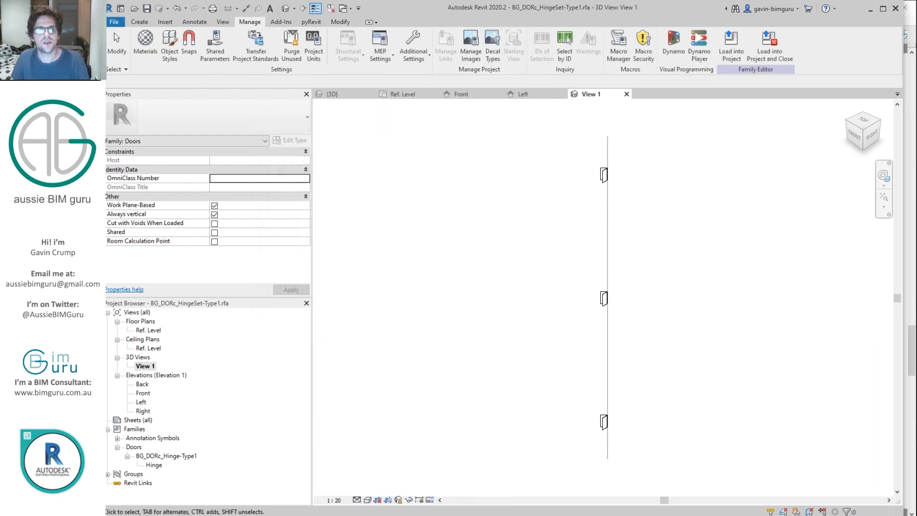
{"action": "left_click", "coordinate": [114, 22]}
{"action": "left_click", "coordinate": [144, 111]}
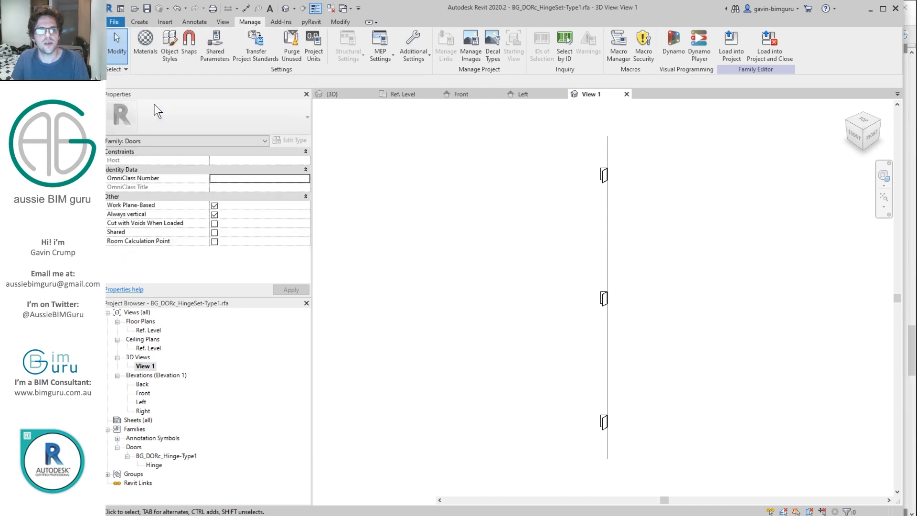
{"action": "left_click", "coordinate": [332, 10]}
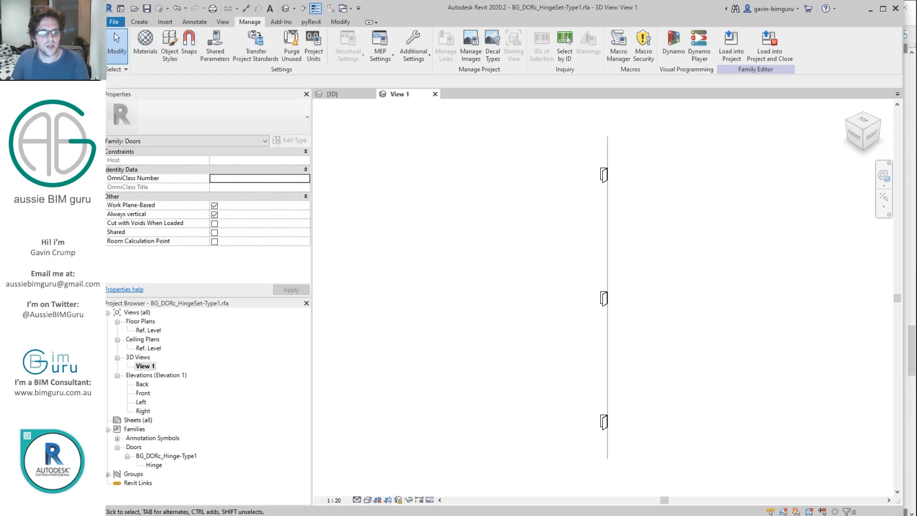
Step: Open BG_DOR_Swing-Single.rfa from the Demo folder on the Desktop
{"action": "key", "text": "alt+Tab"}
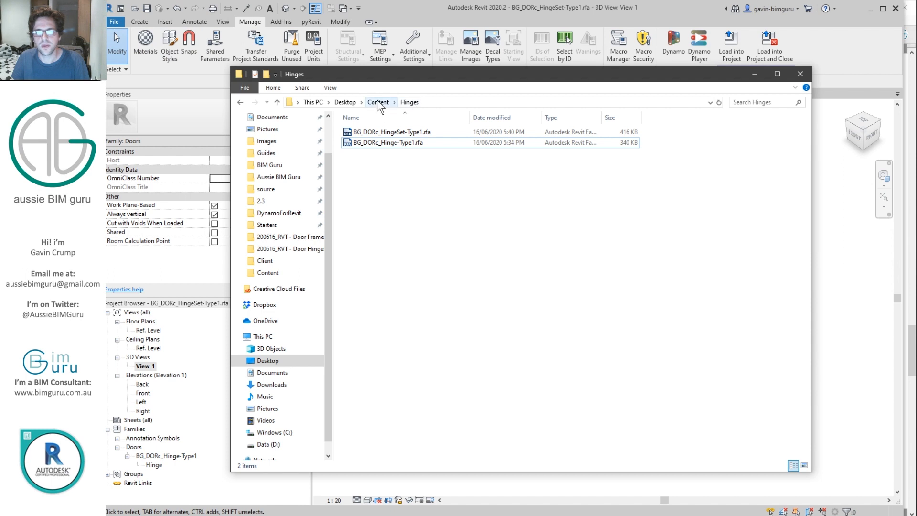
{"action": "left_click", "coordinate": [377, 101]}
{"action": "left_click", "coordinate": [345, 101]}
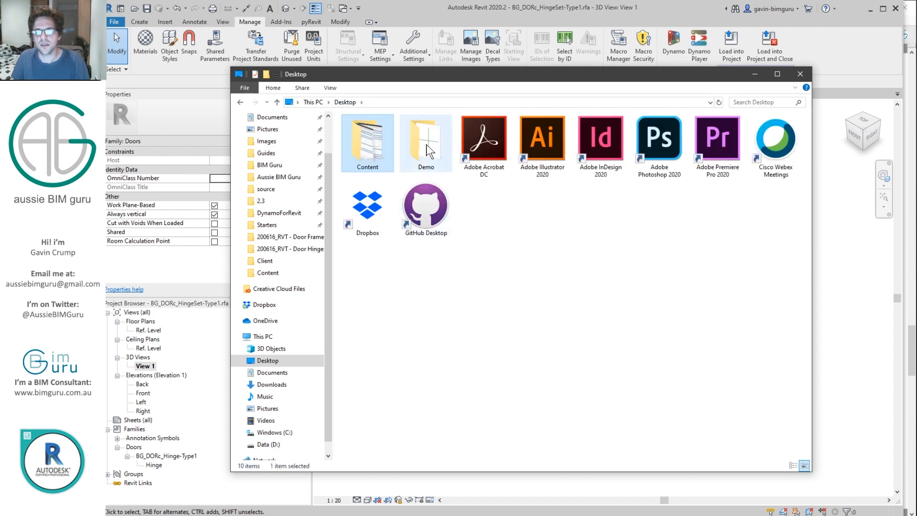
{"action": "double_click", "coordinate": [368, 141]}
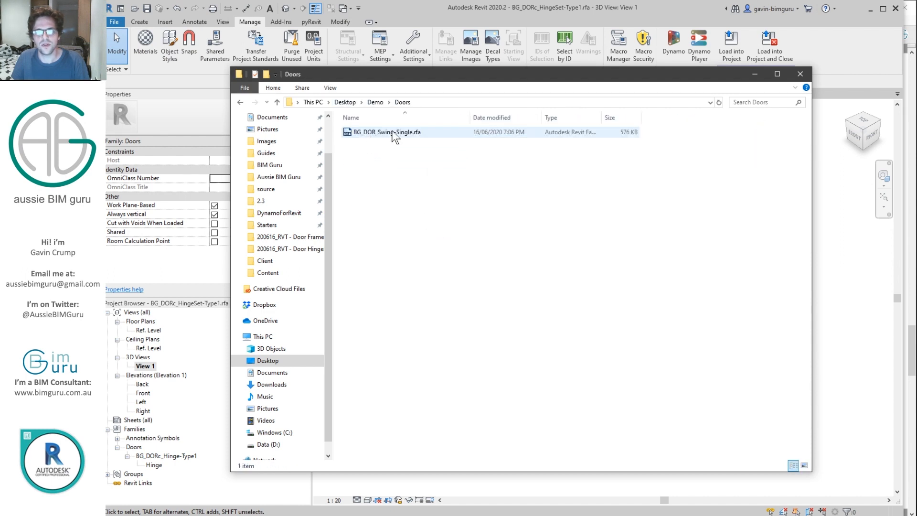
{"action": "left_click", "coordinate": [402, 133]}
{"action": "double_click", "coordinate": [397, 131]}
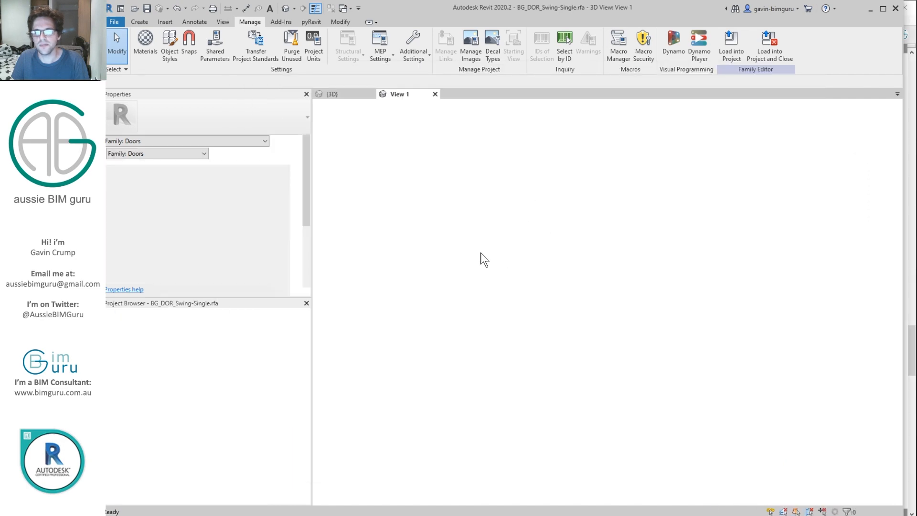
Step: Load the hinge set family into BG_DOR_Swing-Single.rfa and open its Ref. Level plan
{"action": "left_click", "coordinate": [409, 95]}
{"action": "left_click", "coordinate": [769, 45]}
{"action": "left_click", "coordinate": [332, 199]}
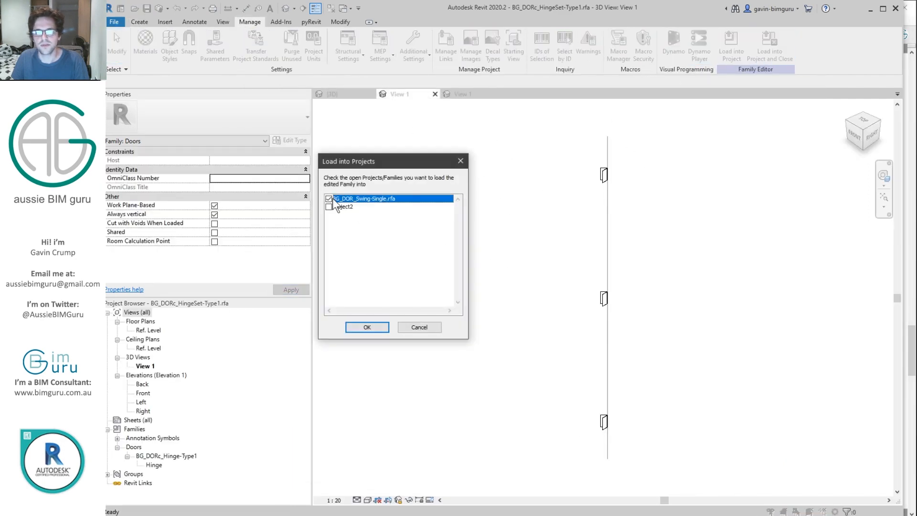
{"action": "left_click", "coordinate": [367, 327]}
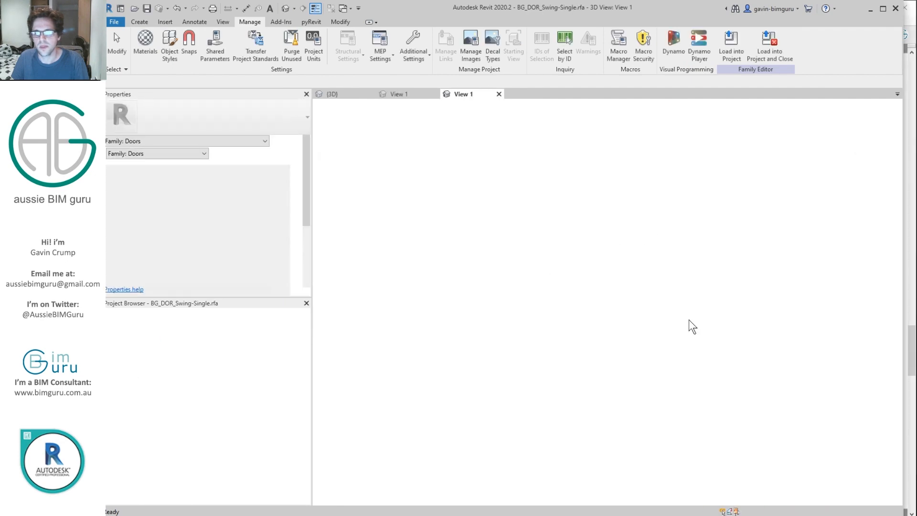
{"action": "double_click", "coordinate": [149, 330]}
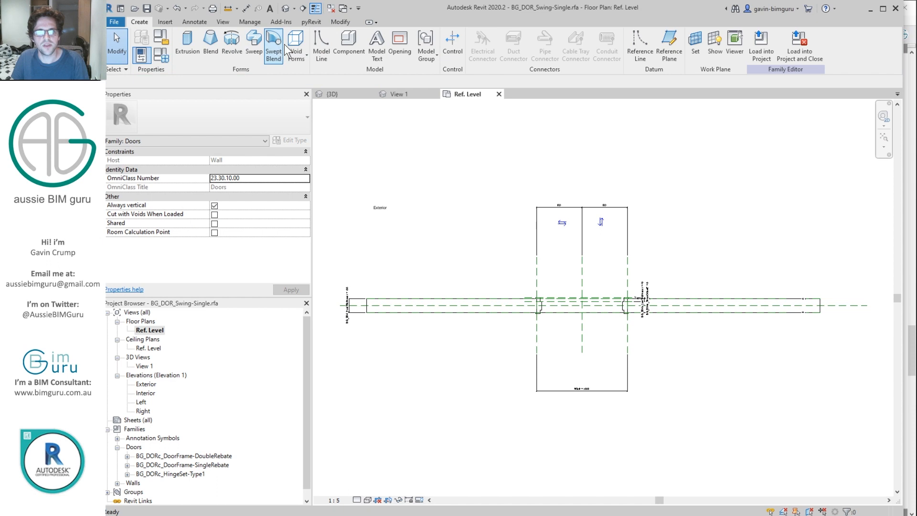
{"action": "left_click", "coordinate": [362, 47]}
Step: Place the hinge set on the Ref. Level work plane above the frame's rebate
{"action": "left_click", "coordinate": [527, 43]}
{"action": "scroll", "coordinate": [614, 303], "scroll_direction": "up", "scroll_amount": 5}
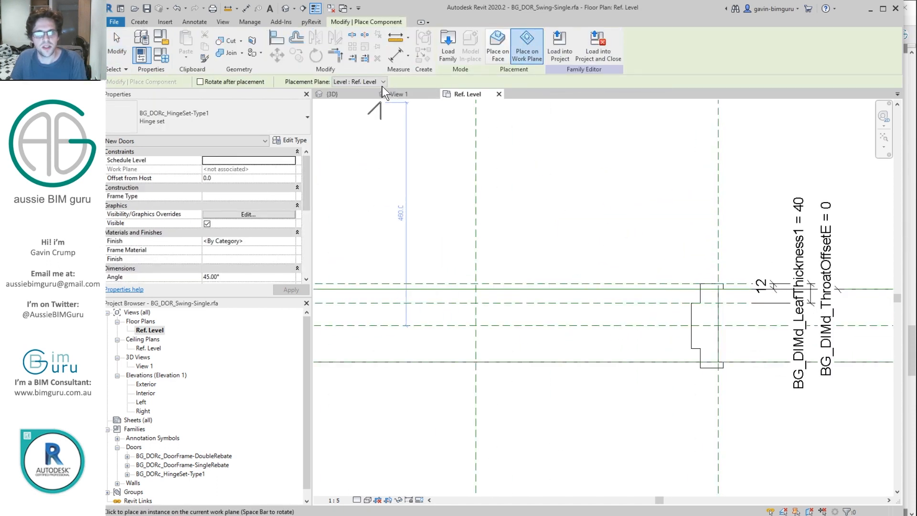
{"action": "left_click", "coordinate": [669, 245]}
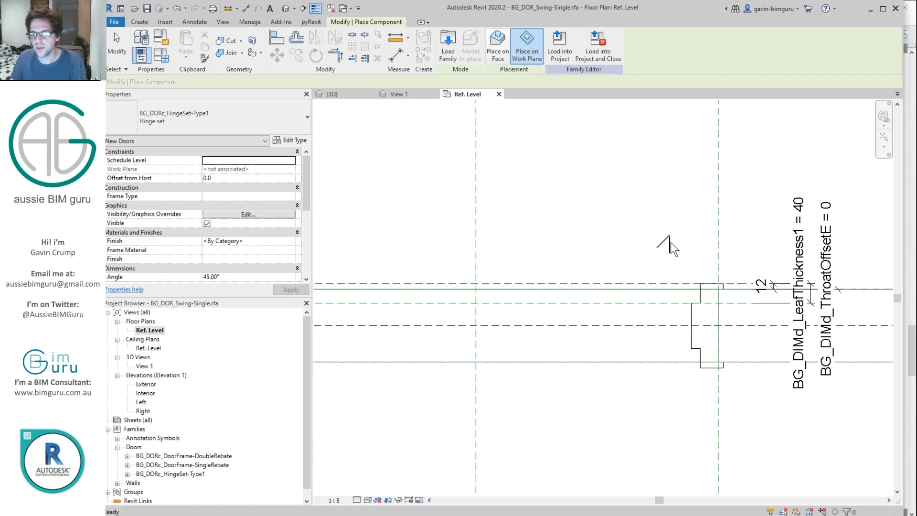
{"action": "key", "text": "Escape"}
{"action": "scroll", "coordinate": [684, 253], "scroll_direction": "up", "scroll_amount": 2}
{"action": "scroll", "coordinate": [306, 186], "scroll_direction": "down", "scroll_amount": 2}
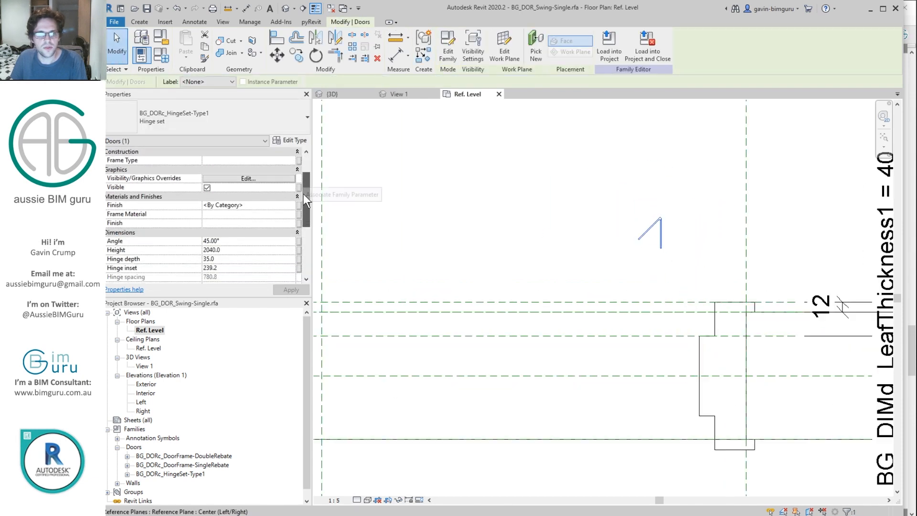
Step: Link the hinge set's Finish to the BG_MATd_Frame1 material parameter
{"action": "left_click", "coordinate": [299, 206]}
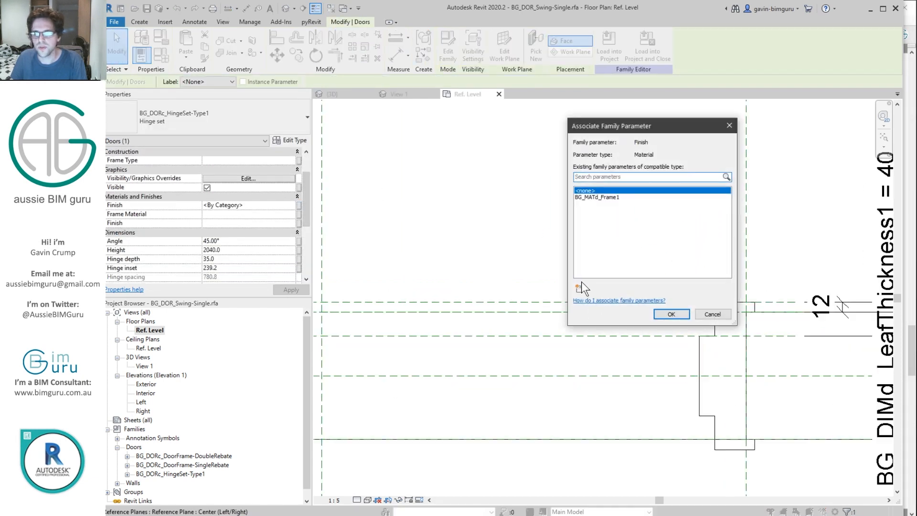
{"action": "left_click", "coordinate": [579, 288]}
{"action": "left_click", "coordinate": [592, 153]}
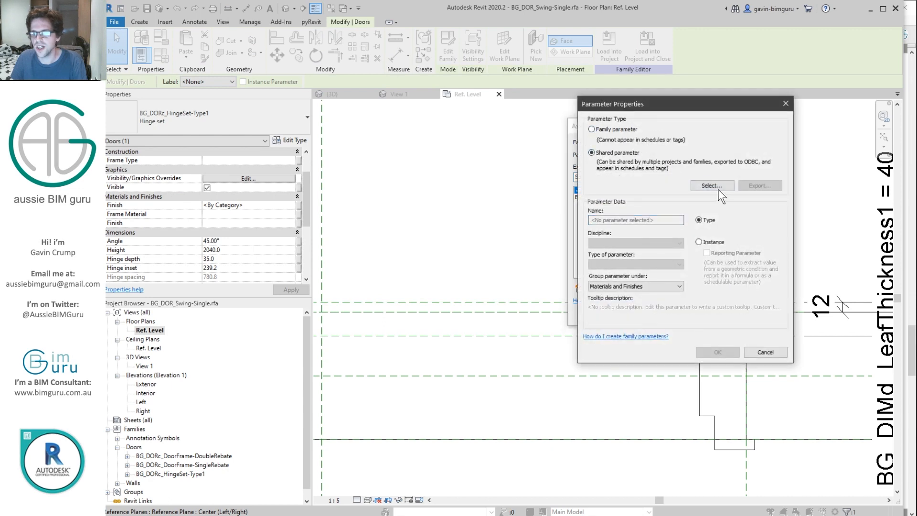
{"action": "key", "text": "Escape"}
{"action": "left_click", "coordinate": [640, 197]}
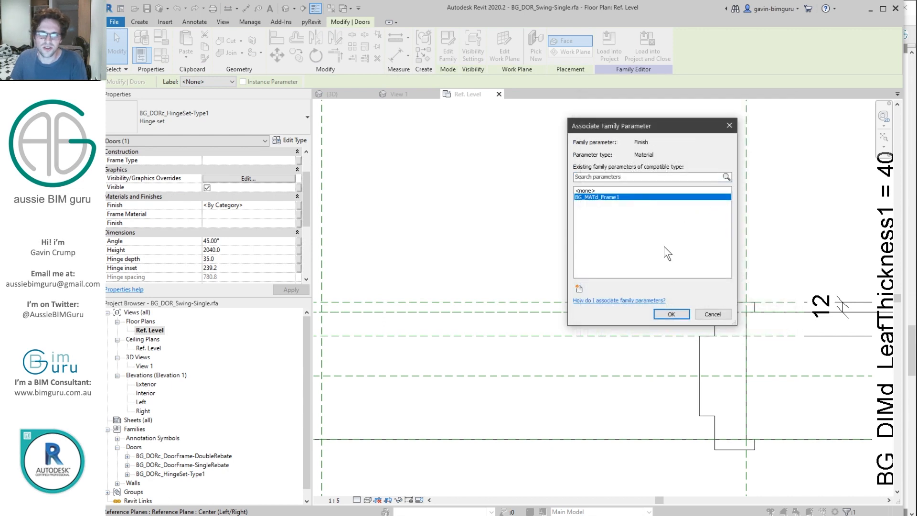
{"action": "left_click", "coordinate": [668, 314]}
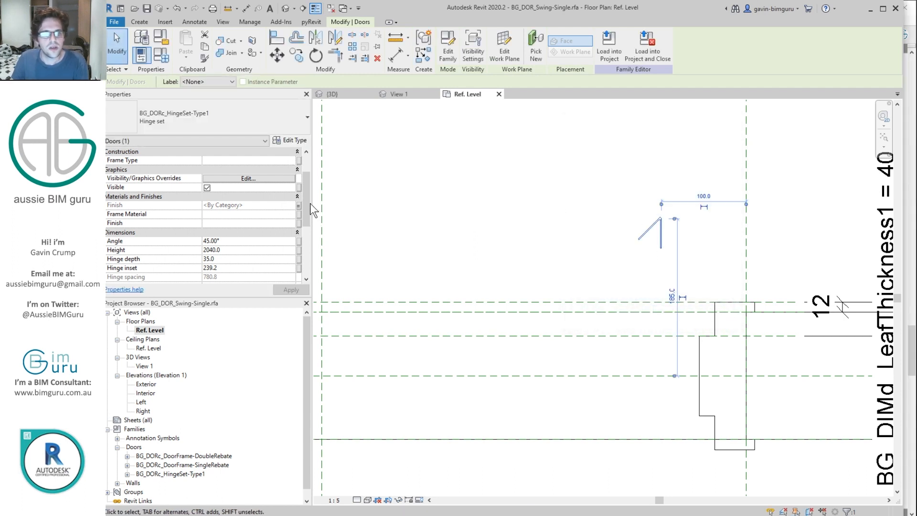
{"action": "left_click", "coordinate": [298, 223]}
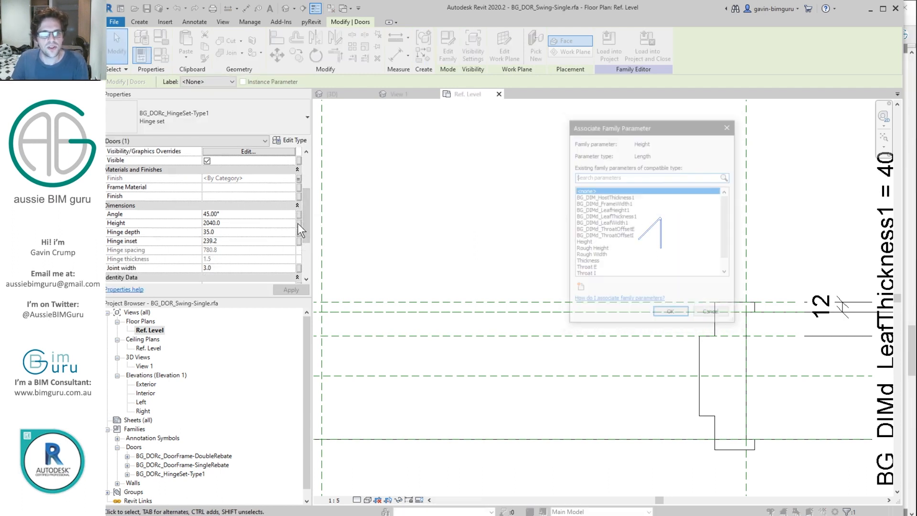
{"action": "left_click", "coordinate": [625, 210]}
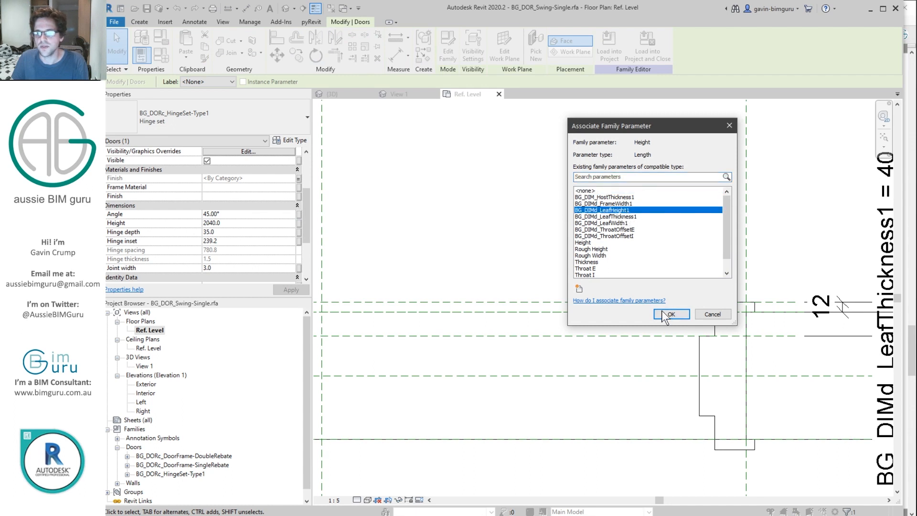
{"action": "left_click", "coordinate": [671, 314]}
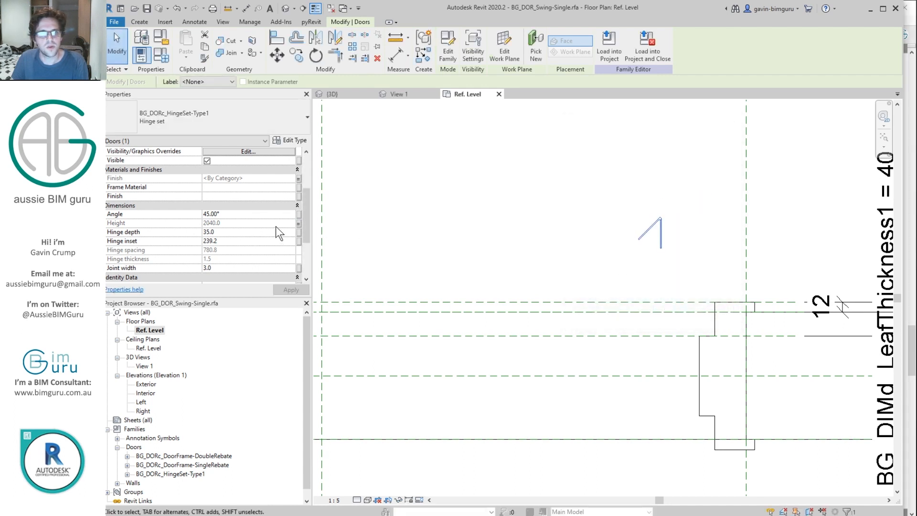
{"action": "left_click", "coordinate": [298, 231]}
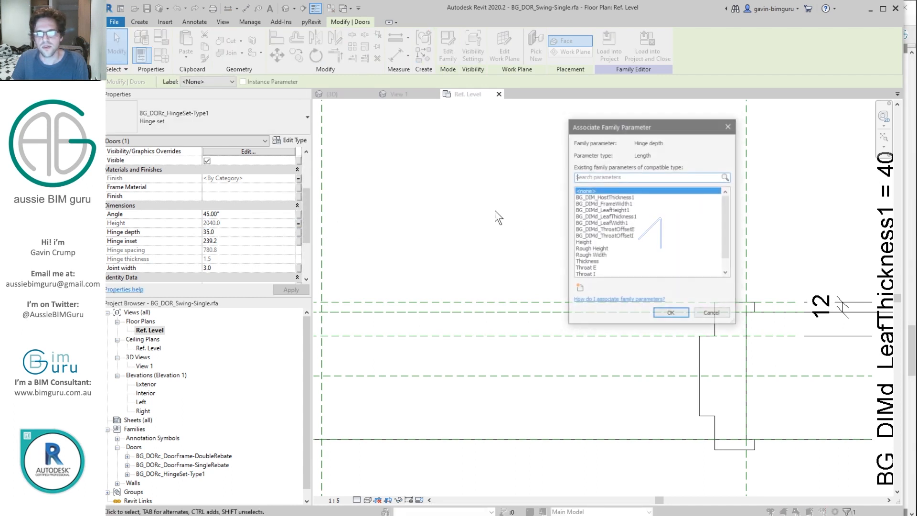
{"action": "left_click", "coordinate": [634, 216]}
{"action": "left_click", "coordinate": [671, 313]}
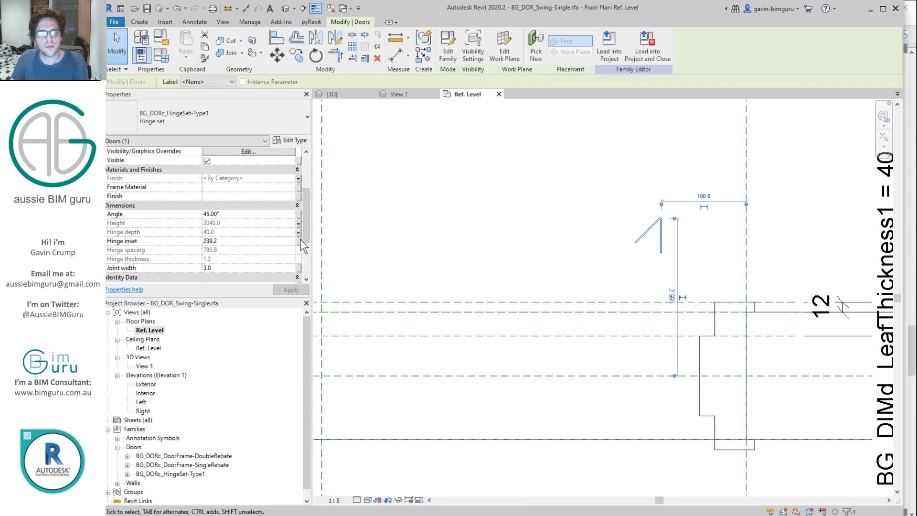
{"action": "left_click", "coordinate": [243, 240]}
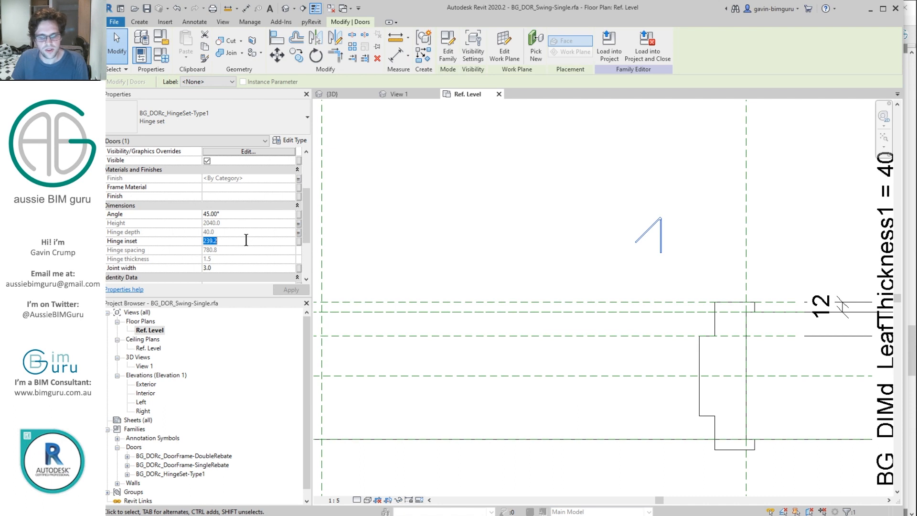
{"action": "type", "text": "250"}
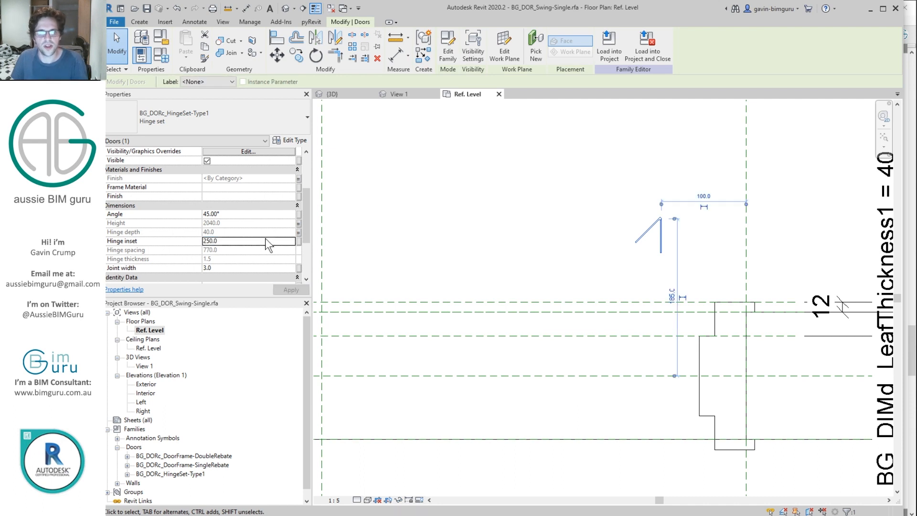
{"action": "left_click", "coordinate": [253, 243]}
{"action": "type", "text": "150"}
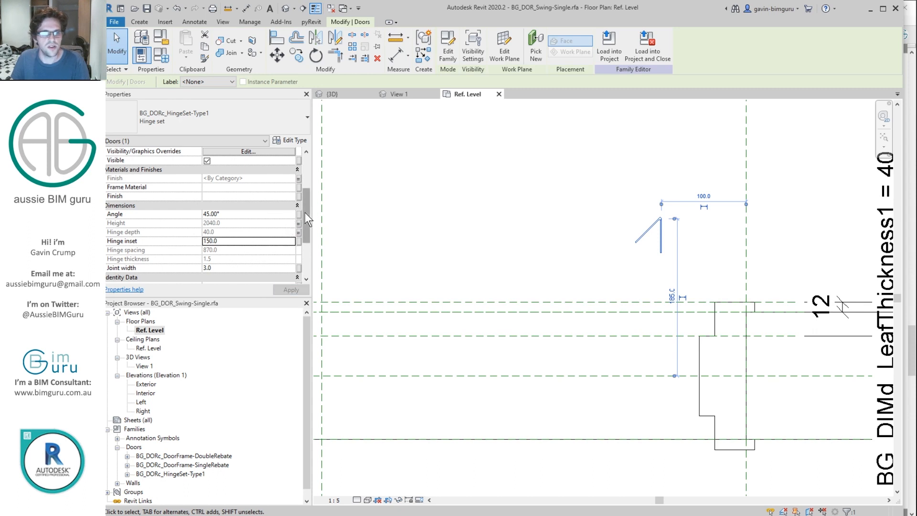
{"action": "scroll", "coordinate": [304, 213], "scroll_direction": "down", "scroll_amount": 1}
{"action": "left_click", "coordinate": [259, 249]}
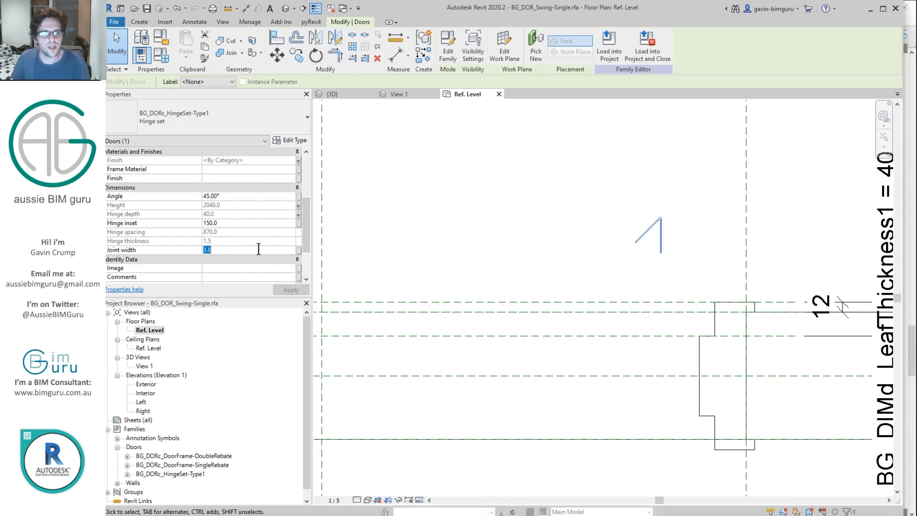
{"action": "left_click", "coordinate": [299, 249]}
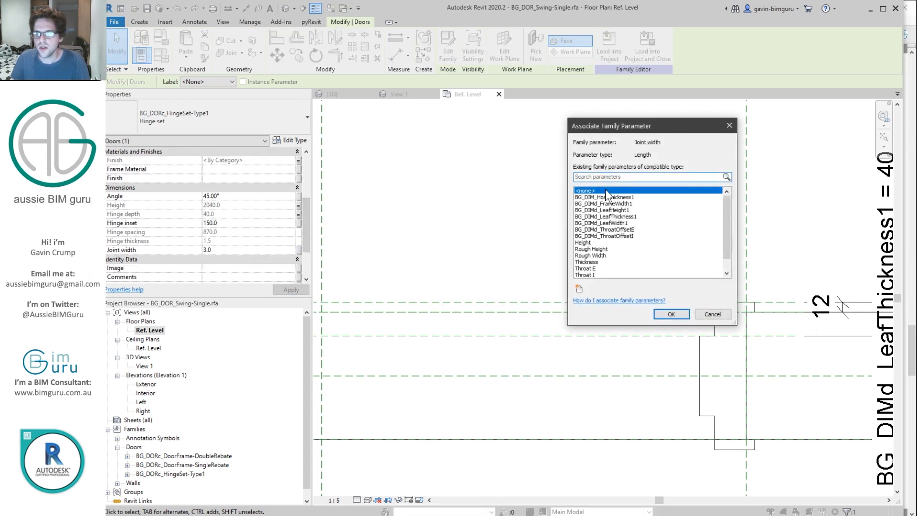
{"action": "scroll", "coordinate": [604, 256], "scroll_direction": "down", "scroll_amount": 1}
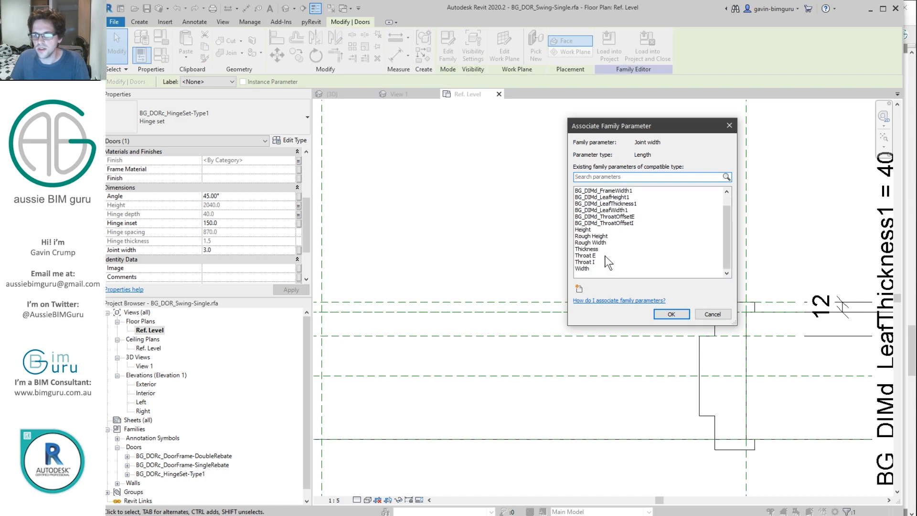
{"action": "scroll", "coordinate": [595, 253], "scroll_direction": "up", "scroll_amount": 1}
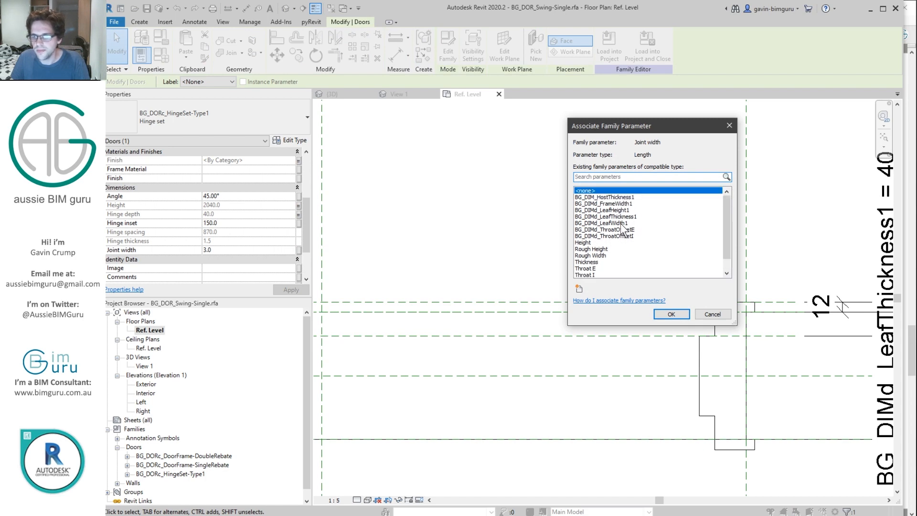
{"action": "left_click", "coordinate": [713, 314]}
{"action": "left_click", "coordinate": [677, 236]}
{"action": "middle_click_drag", "start_coordinate": [677, 237], "coordinate": [615, 231]}
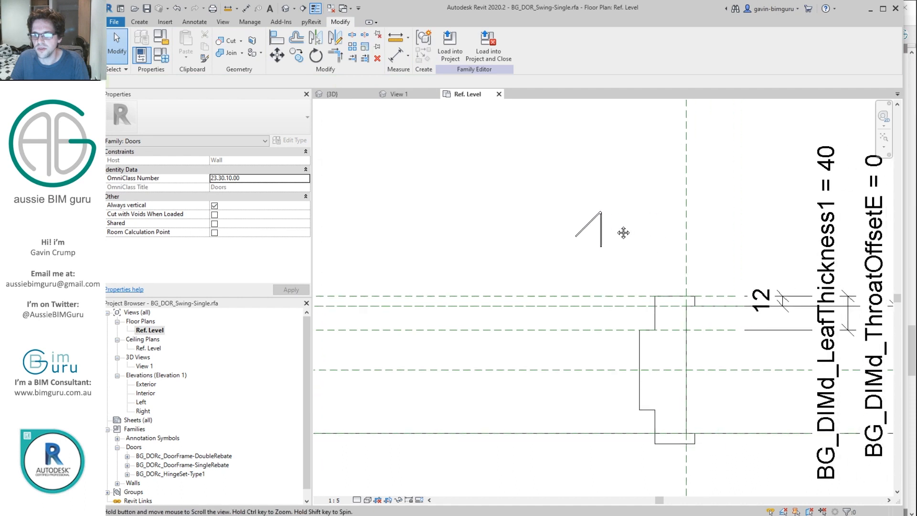
Step: Associate the DoorFrame-DoubleRebate's Hinge gap (3.0) with a new Hinge gap type parameter
{"action": "left_click", "coordinate": [656, 308]}
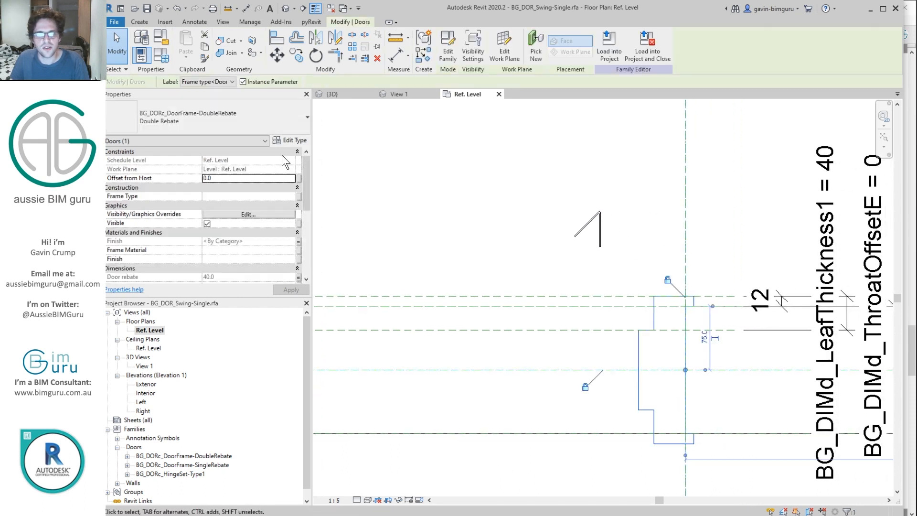
{"action": "left_click_drag", "start_coordinate": [305, 201], "coordinate": [305, 239]}
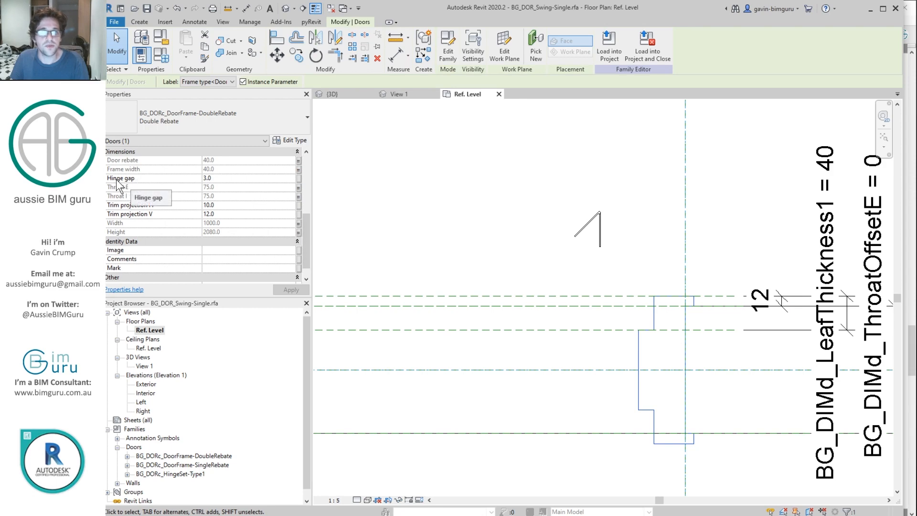
{"action": "left_click", "coordinate": [299, 178]}
{"action": "left_click", "coordinate": [581, 286]}
{"action": "type", "text": "Hinge gap"}
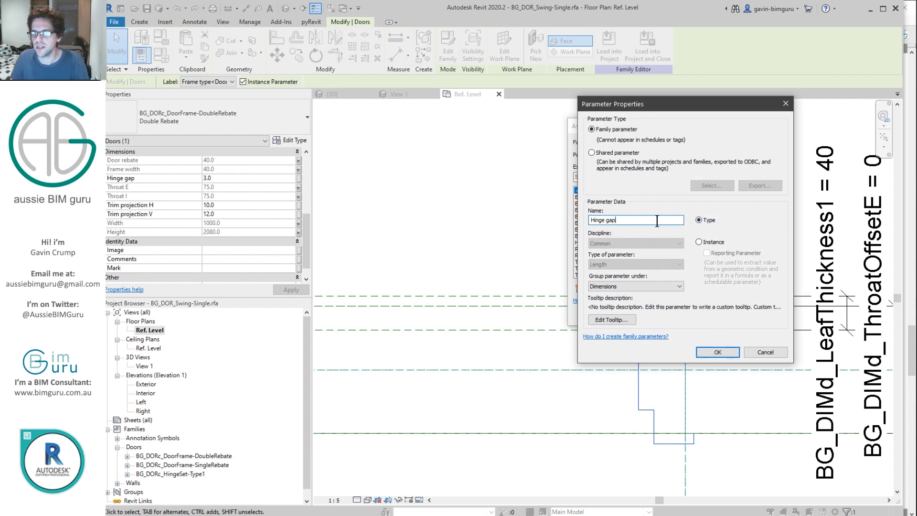
{"action": "left_click", "coordinate": [718, 352]}
{"action": "left_click", "coordinate": [664, 315]}
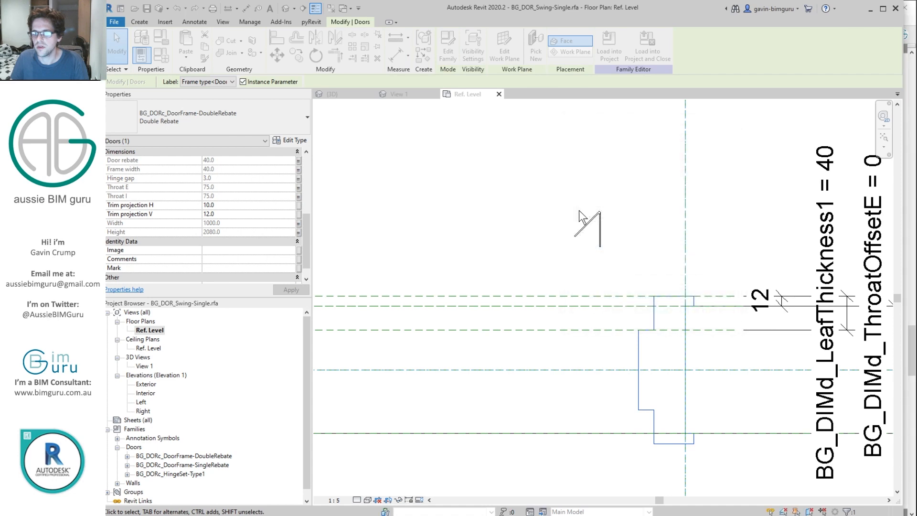
{"action": "left_click", "coordinate": [595, 213]}
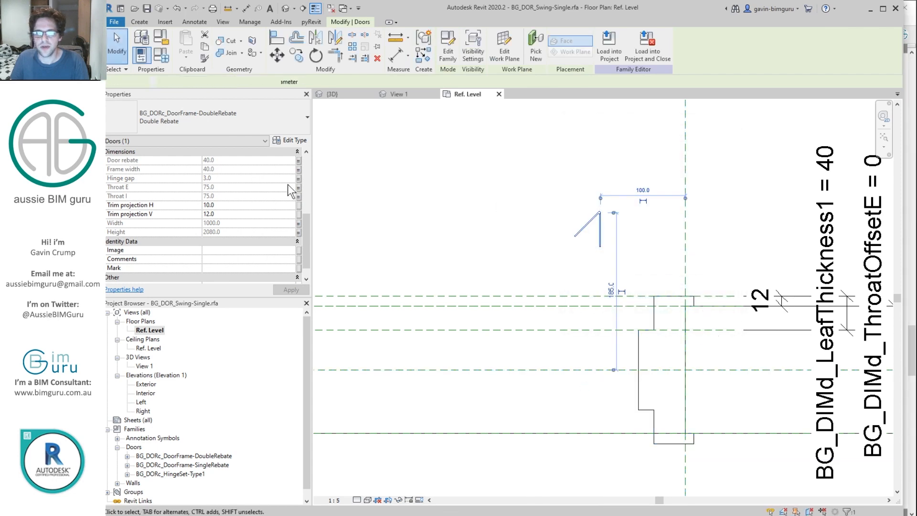
Step: Link the hinge set's Joint width to Hinge gap and clear its Mark value
{"action": "left_click", "coordinate": [299, 214]}
{"action": "left_click", "coordinate": [600, 249]}
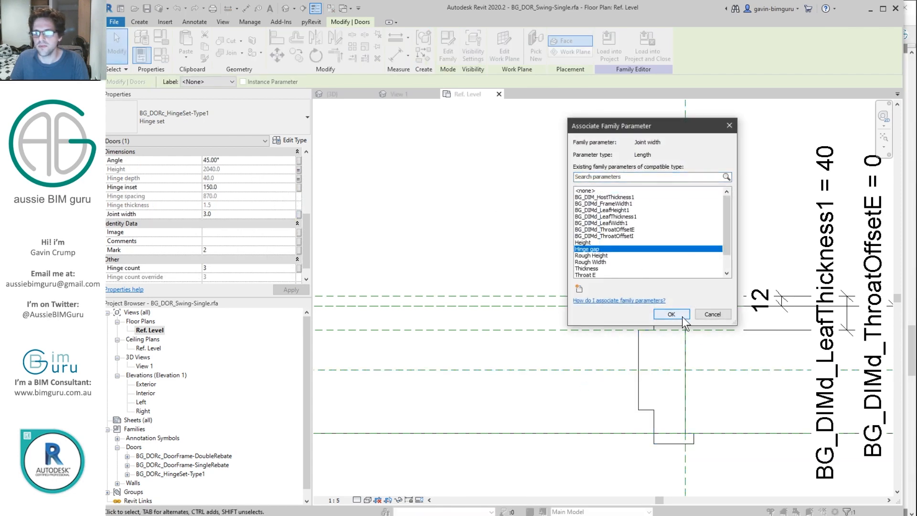
{"action": "left_click", "coordinate": [683, 315]}
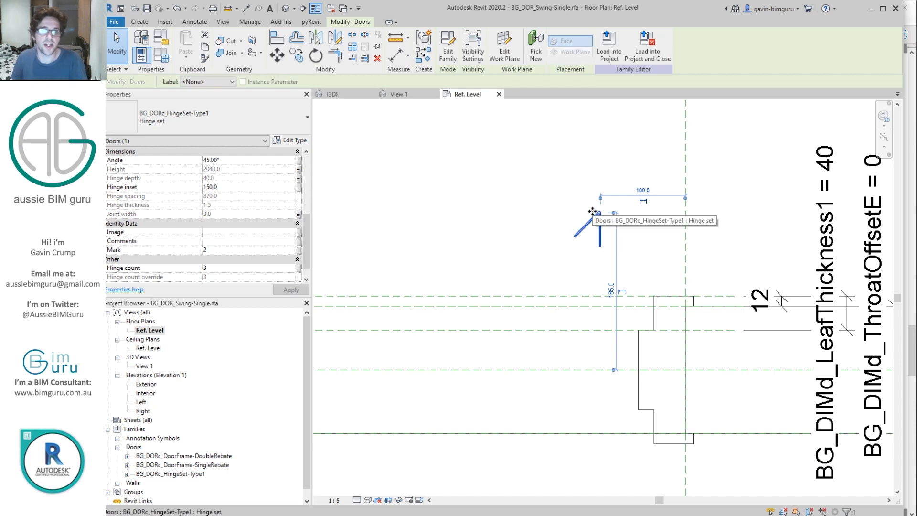
{"action": "left_click", "coordinate": [269, 250]}
{"action": "key", "text": "BackSpace"}
Step: Drive Hinge count from a new Hinge count type parameter grouped under Graphics
{"action": "left_click", "coordinate": [298, 268]}
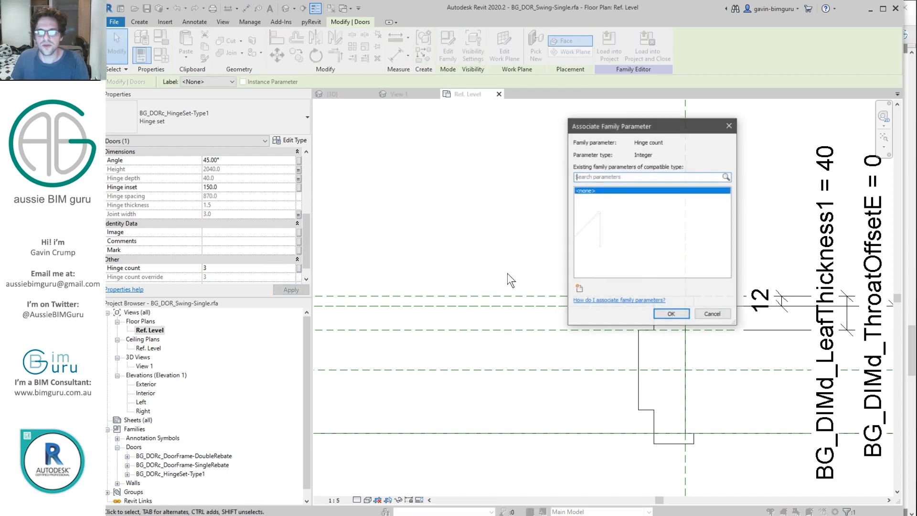
{"action": "left_click", "coordinate": [580, 289]}
{"action": "type", "text": "Hinge count"}
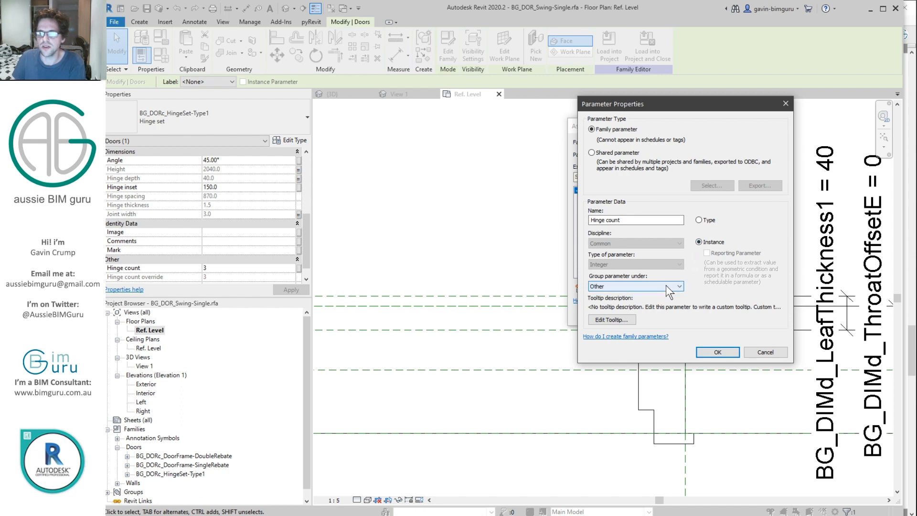
{"action": "left_click", "coordinate": [701, 219]}
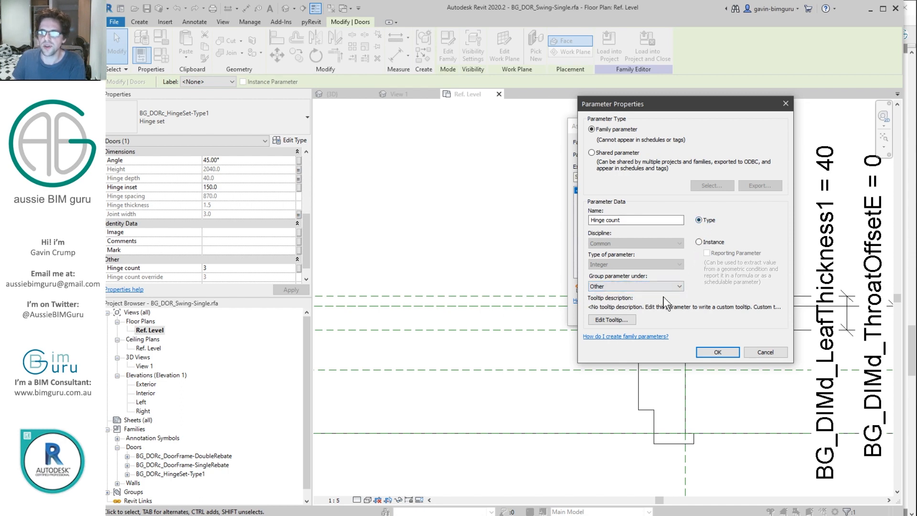
{"action": "left_click", "coordinate": [673, 286]}
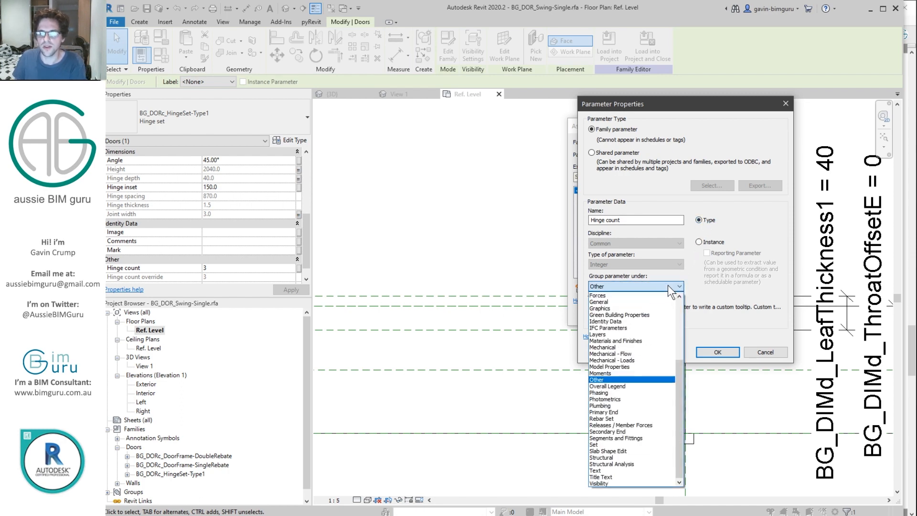
{"action": "scroll", "coordinate": [641, 316], "scroll_direction": "up", "scroll_amount": 2}
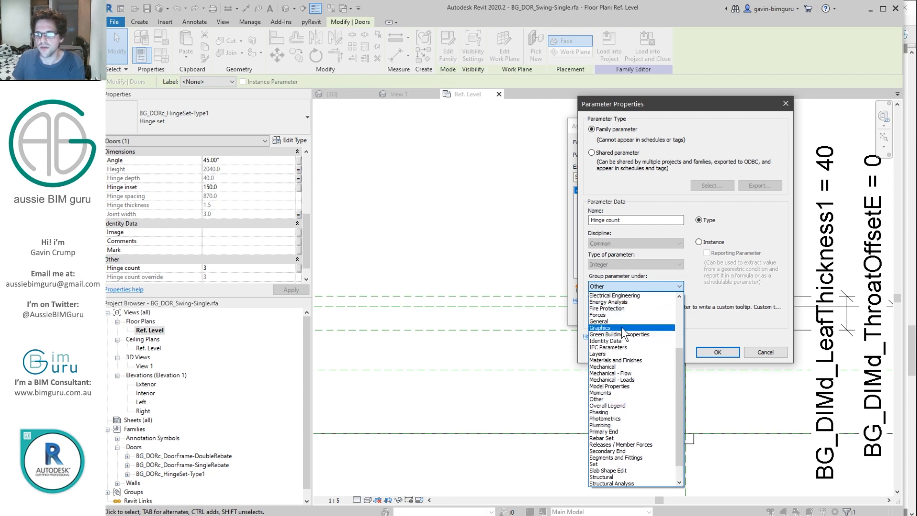
{"action": "left_click", "coordinate": [620, 327]}
{"action": "left_click", "coordinate": [717, 352]}
{"action": "left_click", "coordinate": [663, 315]}
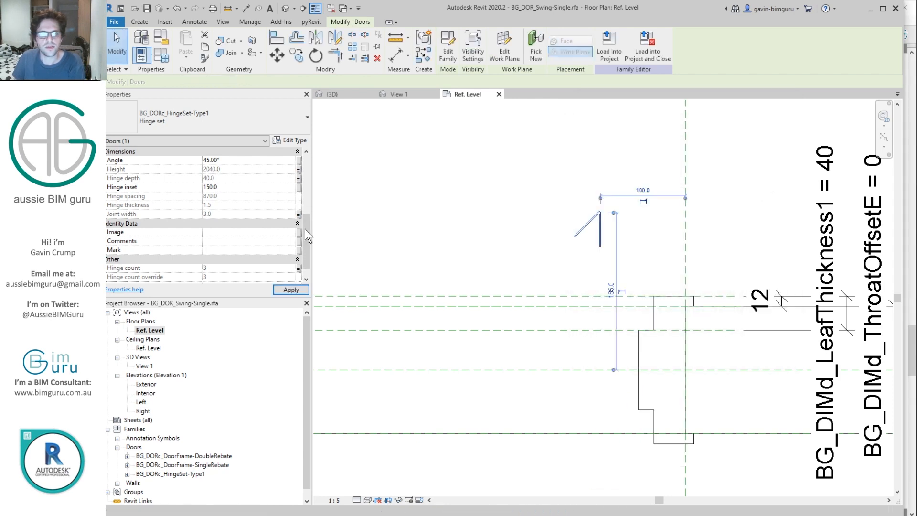
{"action": "left_click_drag", "start_coordinate": [306, 228], "coordinate": [303, 199]}
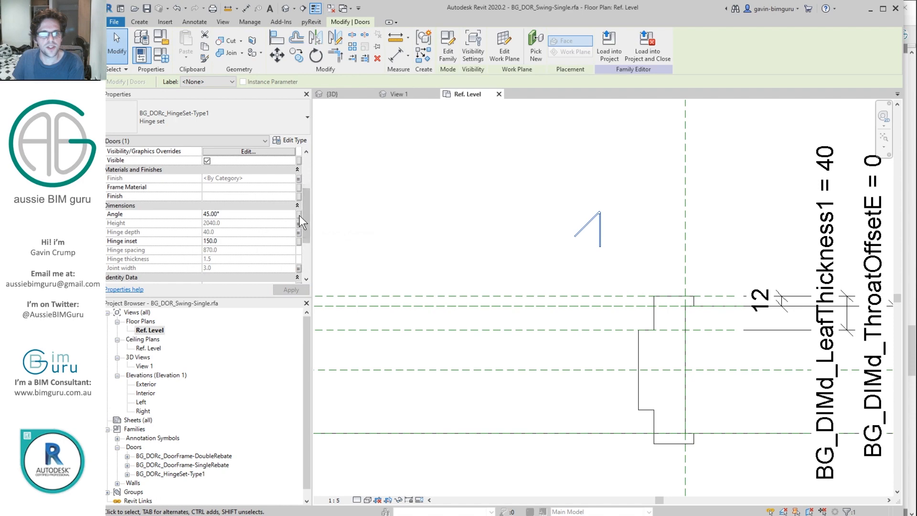
Step: Associate the hinge set's Angle with the shared parameter BG_DIMd_Swing3DAngle1 from the DIMd group
{"action": "left_click", "coordinate": [299, 214]}
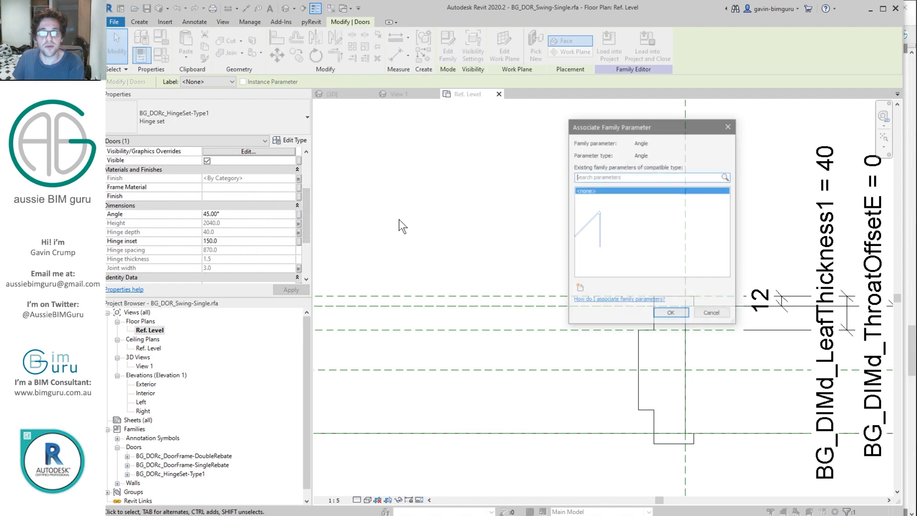
{"action": "left_click", "coordinate": [579, 288]}
{"action": "left_click", "coordinate": [592, 153]}
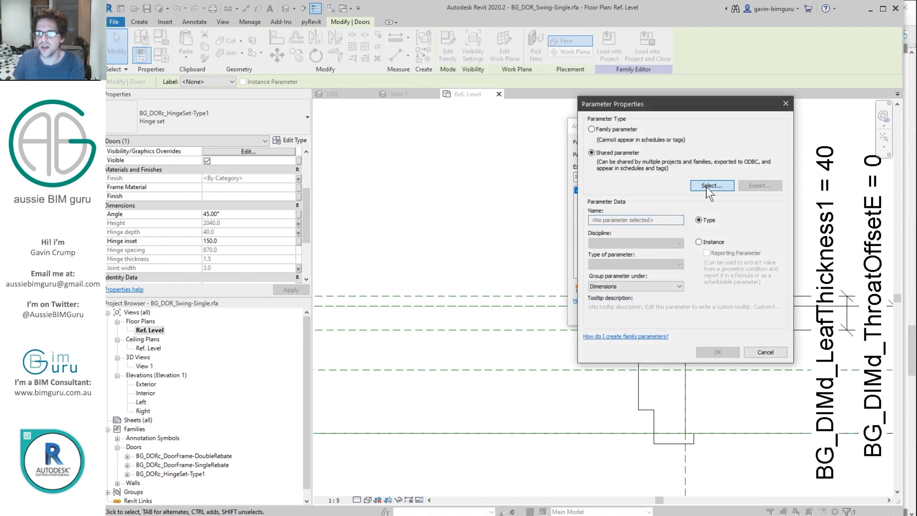
{"action": "left_click", "coordinate": [709, 186]}
{"action": "left_click", "coordinate": [445, 164]}
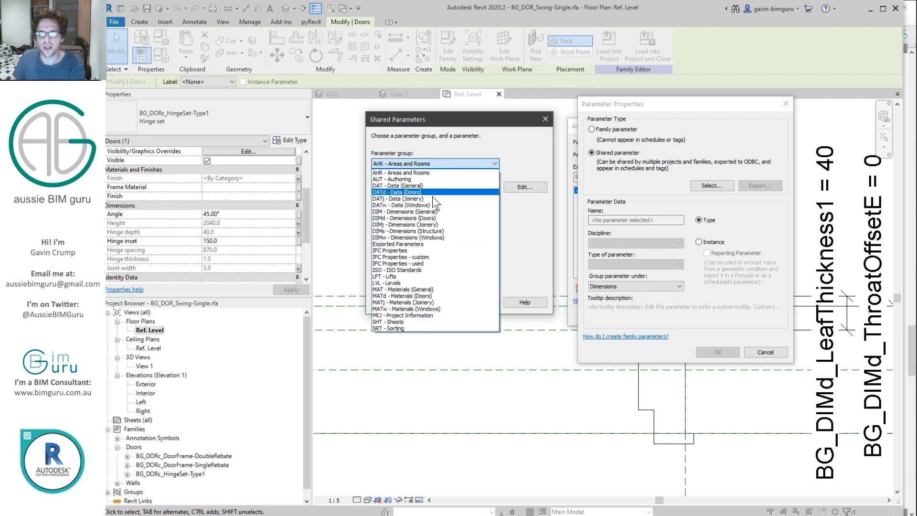
{"action": "left_click", "coordinate": [437, 218]}
{"action": "left_click_drag", "start_coordinate": [494, 193], "coordinate": [492, 265]}
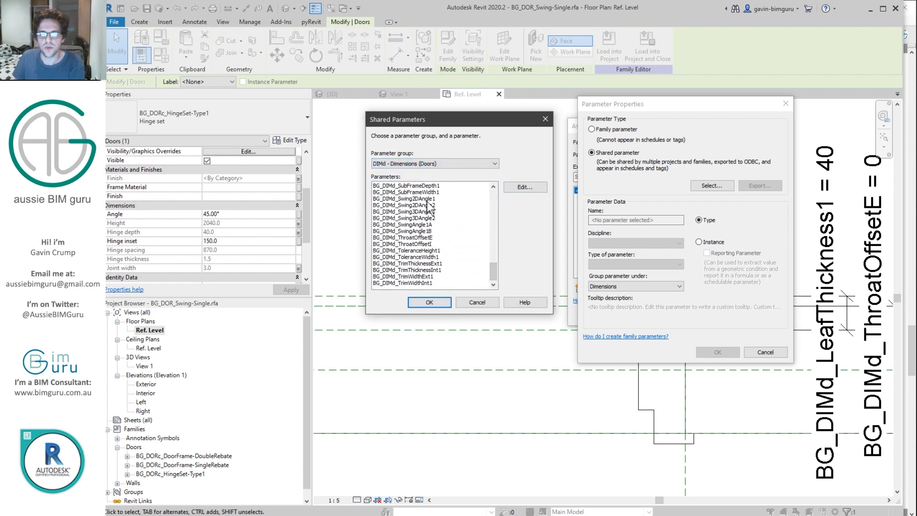
{"action": "left_click", "coordinate": [440, 213]}
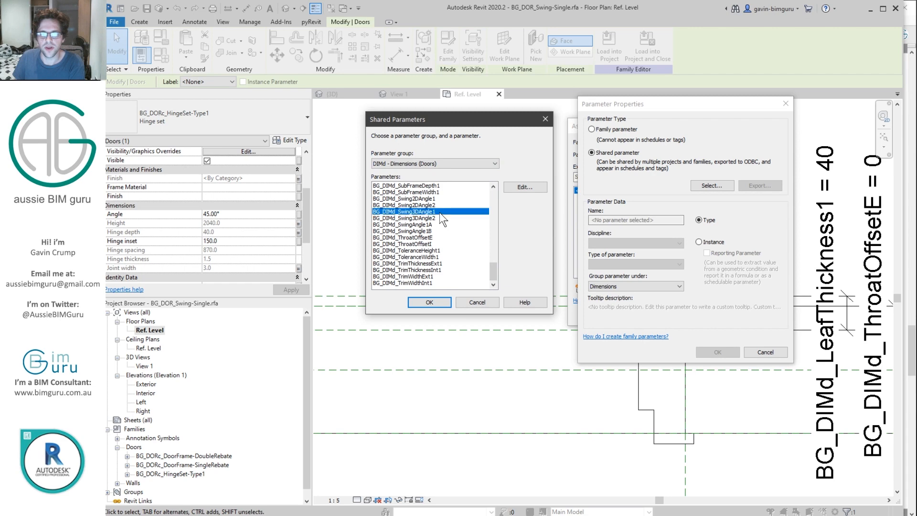
{"action": "left_click", "coordinate": [435, 302]}
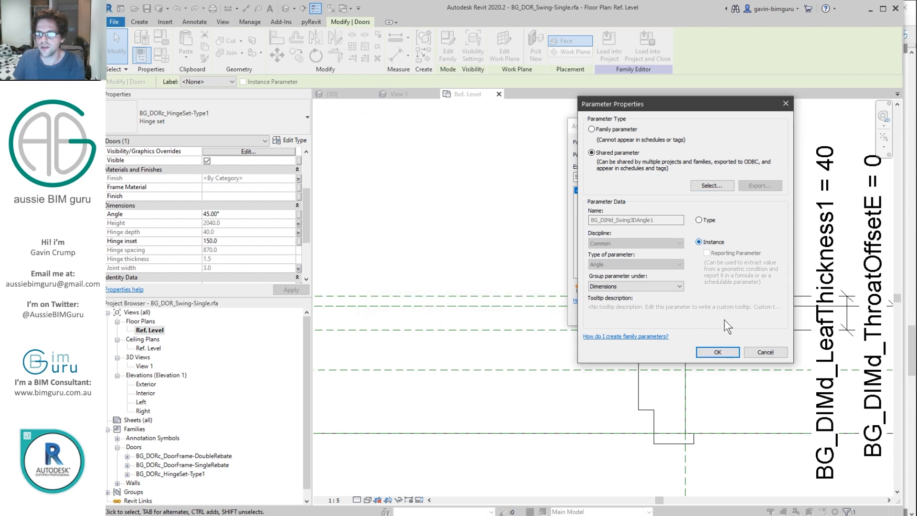
{"action": "left_click", "coordinate": [721, 352]}
{"action": "left_click", "coordinate": [669, 315]}
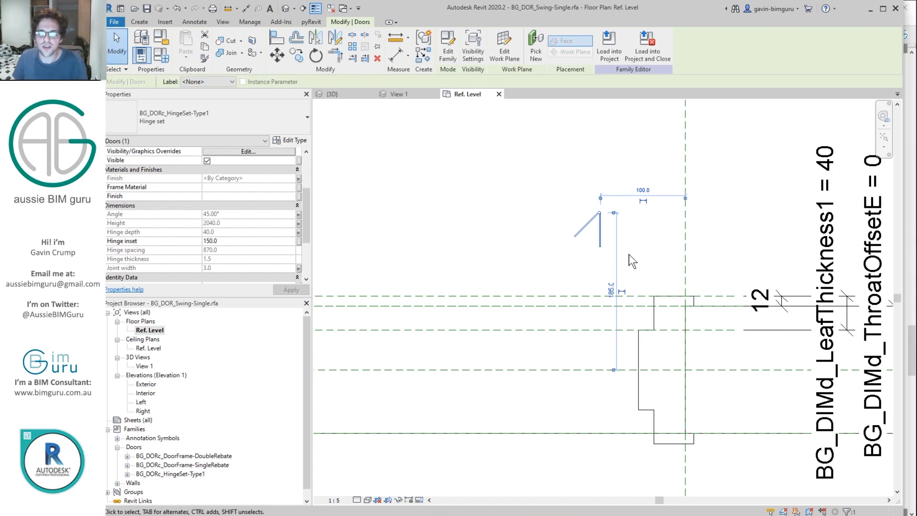
{"action": "left_click", "coordinate": [644, 264]}
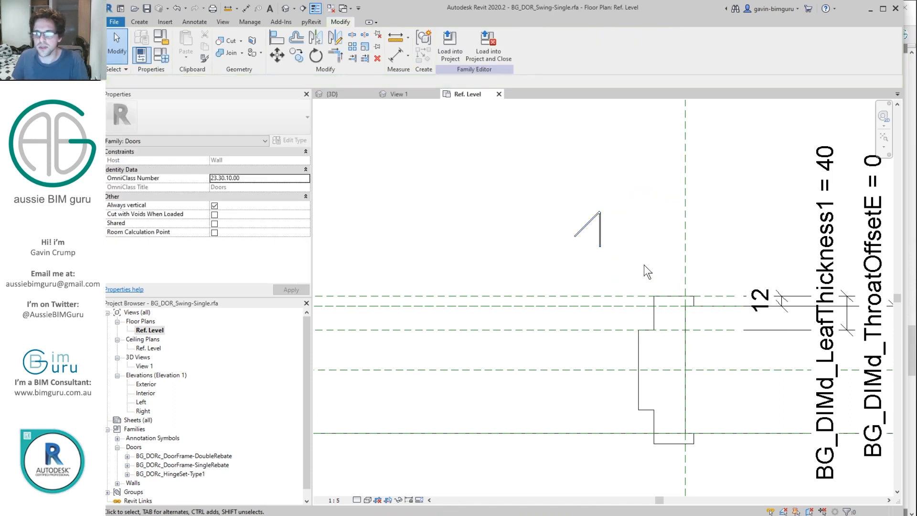
Step: Copy the Right reference plane 40 away and set the two close planes to Not a Reference
{"action": "left_click", "coordinate": [683, 245]}
{"action": "scroll", "coordinate": [683, 245], "scroll_direction": "down", "scroll_amount": 2}
{"action": "key", "text": "c"}
{"action": "key", "text": "o"}
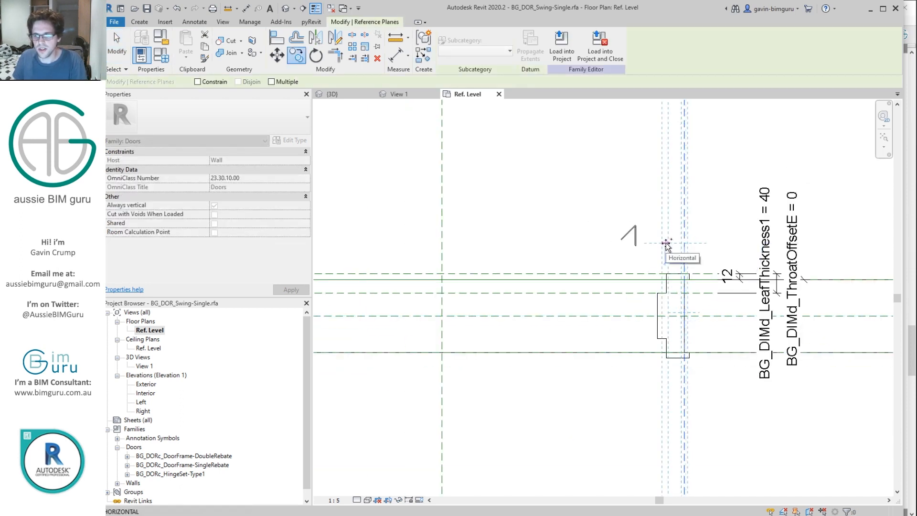
{"action": "type", "text": "40"}
{"action": "key", "text": "Return"}
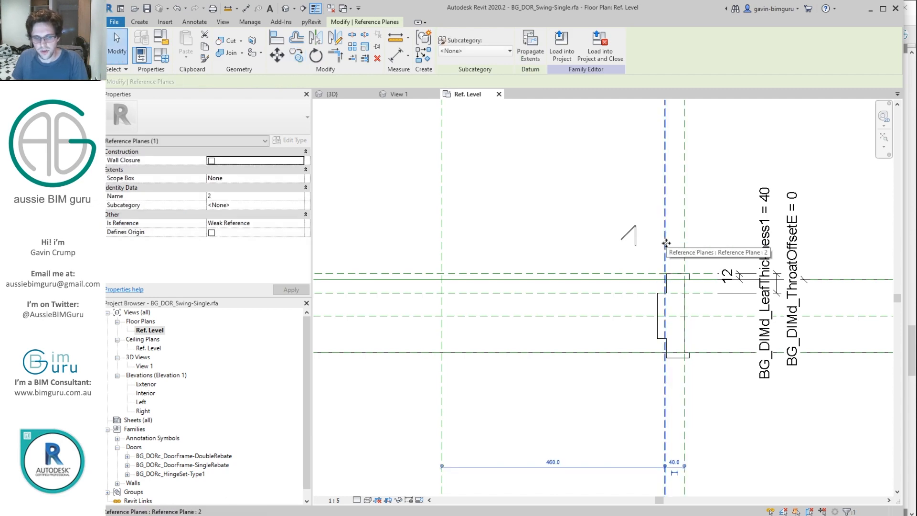
{"action": "scroll", "coordinate": [667, 248], "scroll_direction": "up", "scroll_amount": 3}
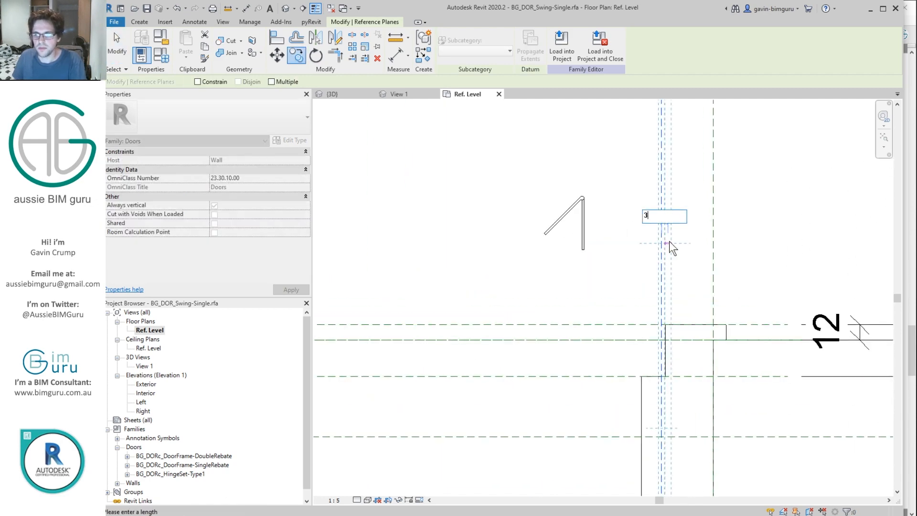
{"action": "key", "text": "Escape"}
{"action": "key", "text": "Escape"}
{"action": "scroll", "coordinate": [669, 330], "scroll_direction": "up", "scroll_amount": 4}
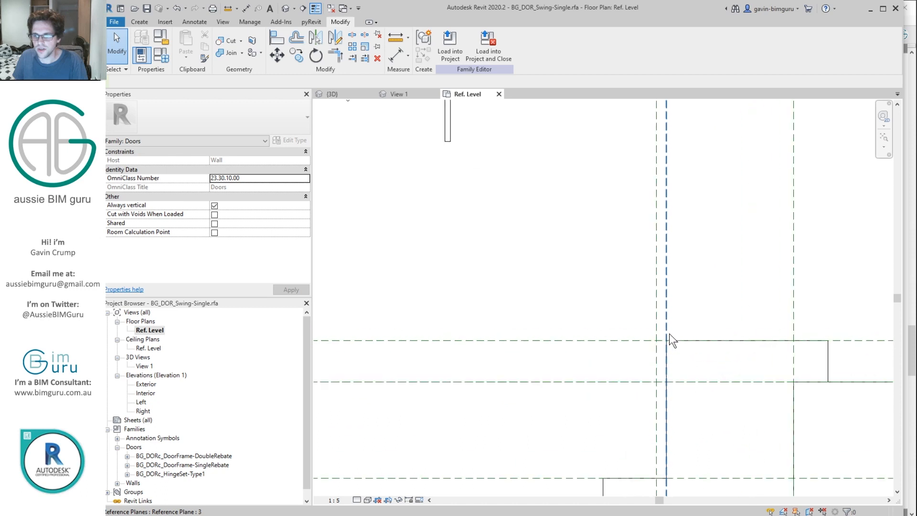
{"action": "scroll", "coordinate": [669, 385], "scroll_direction": "down", "scroll_amount": 4}
{"action": "left_click_drag", "start_coordinate": [674, 257], "coordinate": [653, 242]}
{"action": "left_click", "coordinate": [299, 222]}
{"action": "left_click", "coordinate": [255, 233]}
Step: Dimension the 40 frame width and label it BG_DIMd_FrameWidth1
{"action": "key", "text": "d"}
{"action": "key", "text": "i"}
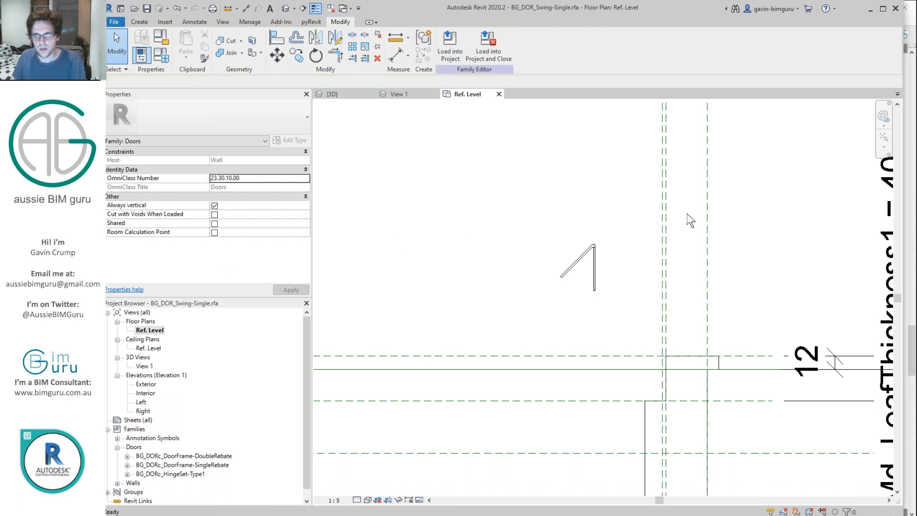
{"action": "left_click", "coordinate": [660, 208]}
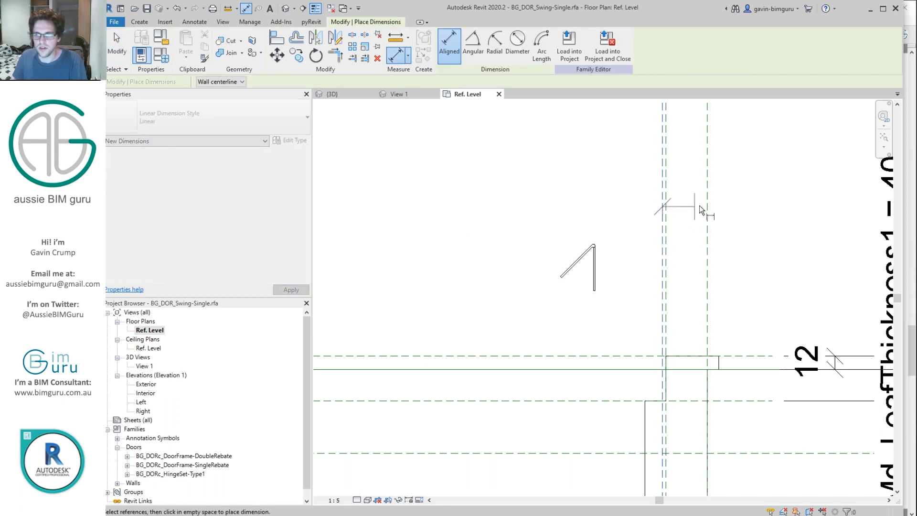
{"action": "left_click", "coordinate": [707, 208]}
{"action": "scroll", "coordinate": [710, 207], "scroll_direction": "down", "scroll_amount": 2}
{"action": "left_click", "coordinate": [752, 197]}
{"action": "key", "text": "Escape"}
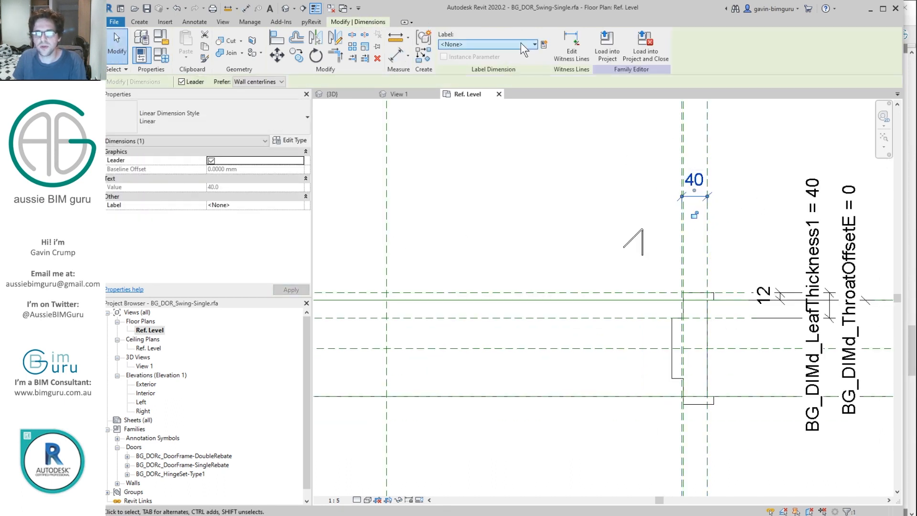
{"action": "left_click", "coordinate": [521, 43]}
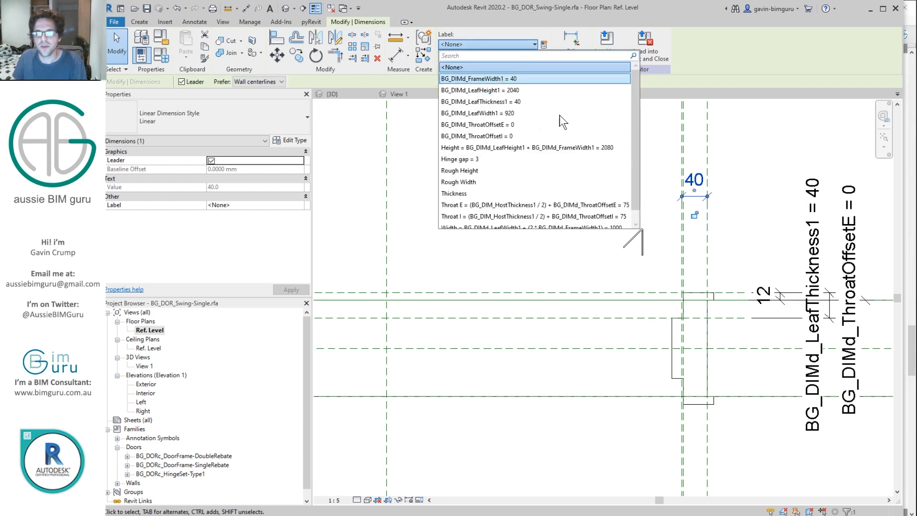
{"action": "left_click", "coordinate": [497, 79]}
{"action": "left_click", "coordinate": [681, 221]}
Step: Dimension the 3 hinge gap and label it Hinge gap
{"action": "scroll", "coordinate": [678, 219], "scroll_direction": "up", "scroll_amount": 3}
{"action": "key", "text": "d"}
{"action": "key", "text": "i"}
{"action": "left_click", "coordinate": [689, 223]}
{"action": "scroll", "coordinate": [688, 222], "scroll_direction": "up", "scroll_amount": 1}
{"action": "left_click", "coordinate": [702, 234]}
{"action": "key", "text": "Escape"}
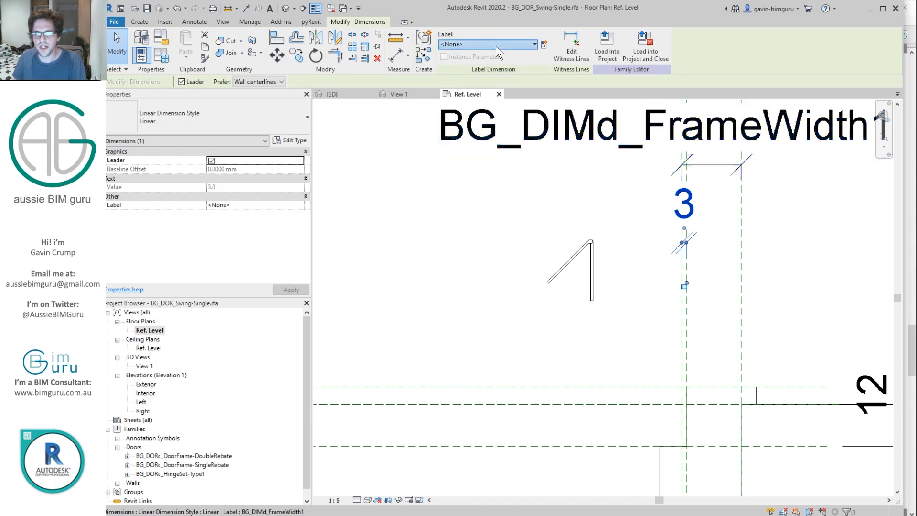
{"action": "left_click", "coordinate": [496, 44]}
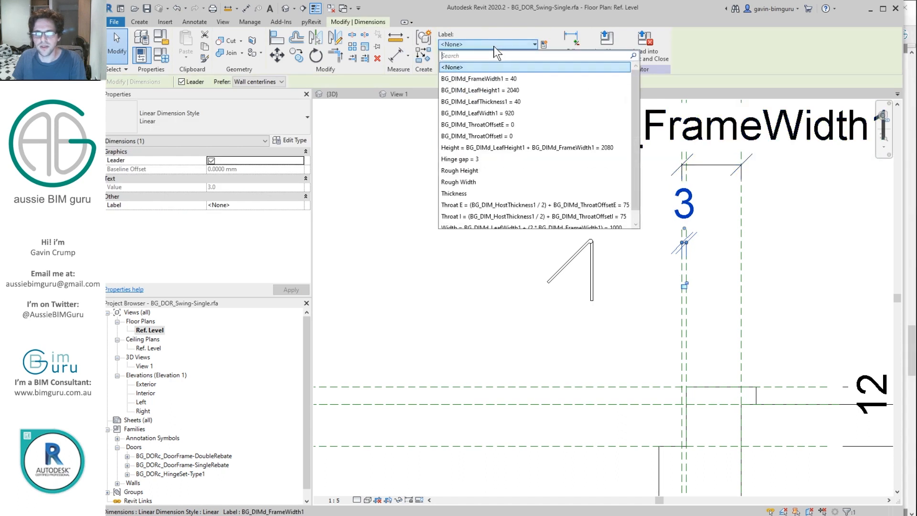
{"action": "left_click", "coordinate": [480, 160]}
{"action": "left_click", "coordinate": [643, 294]}
Step: Align and lock the hinge set to the vertical and horizontal reference planes, then view 3D View 1
{"action": "key", "text": "l"}
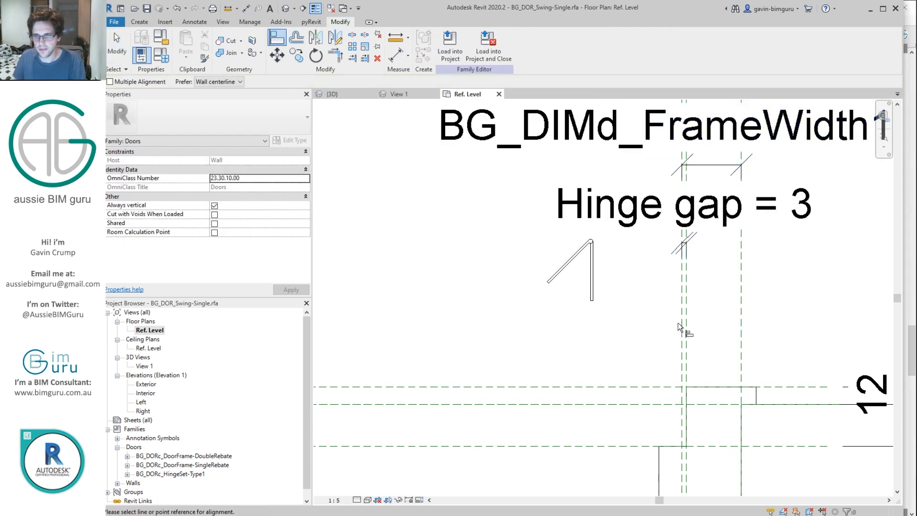
{"action": "left_click", "coordinate": [686, 327]}
{"action": "left_click", "coordinate": [592, 267]}
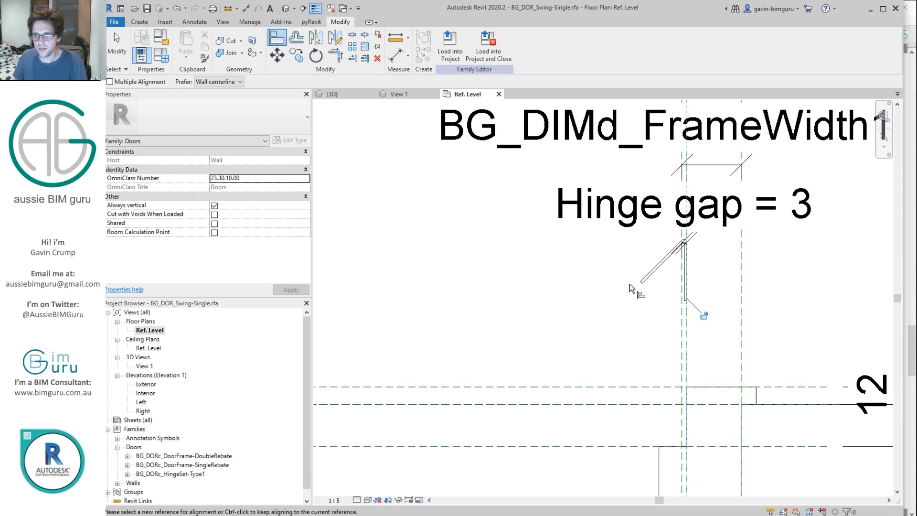
{"action": "left_click", "coordinate": [630, 388]}
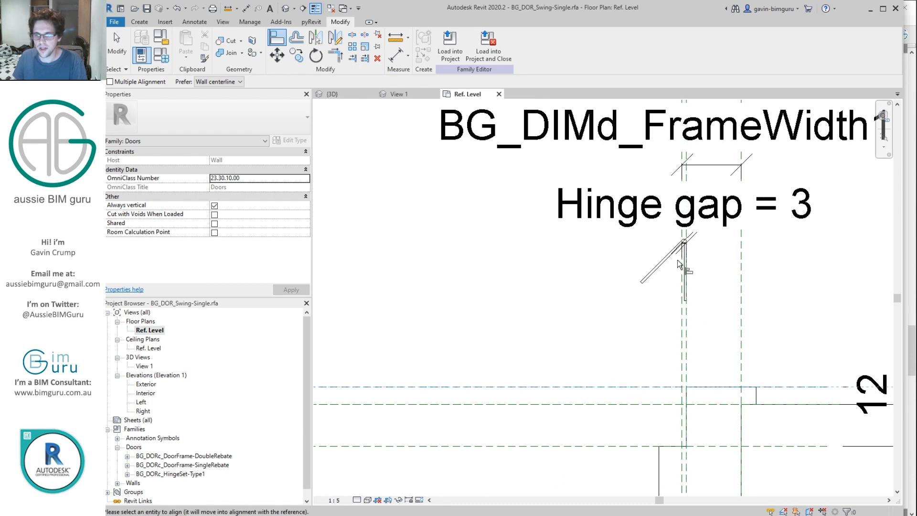
{"action": "left_click", "coordinate": [686, 242]}
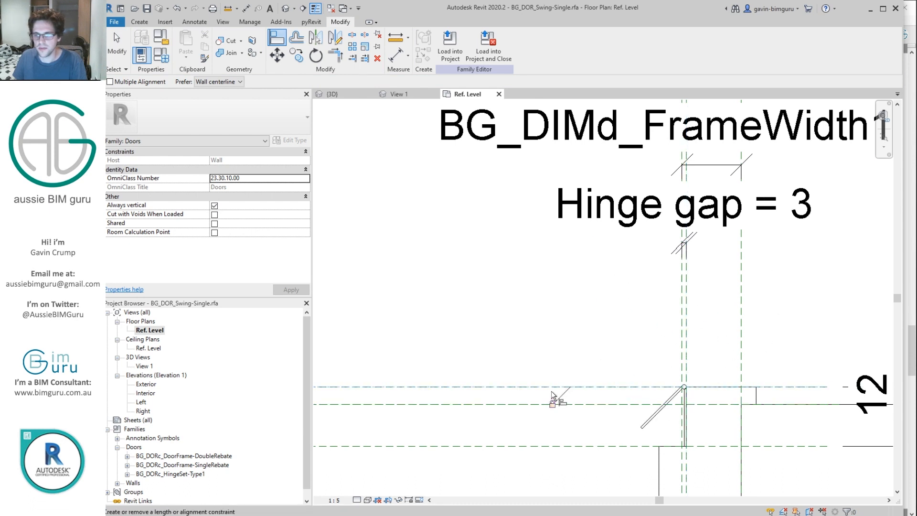
{"action": "left_click", "coordinate": [554, 405]}
{"action": "scroll", "coordinate": [523, 276], "scroll_direction": "down", "scroll_amount": 2}
{"action": "double_click", "coordinate": [144, 366]}
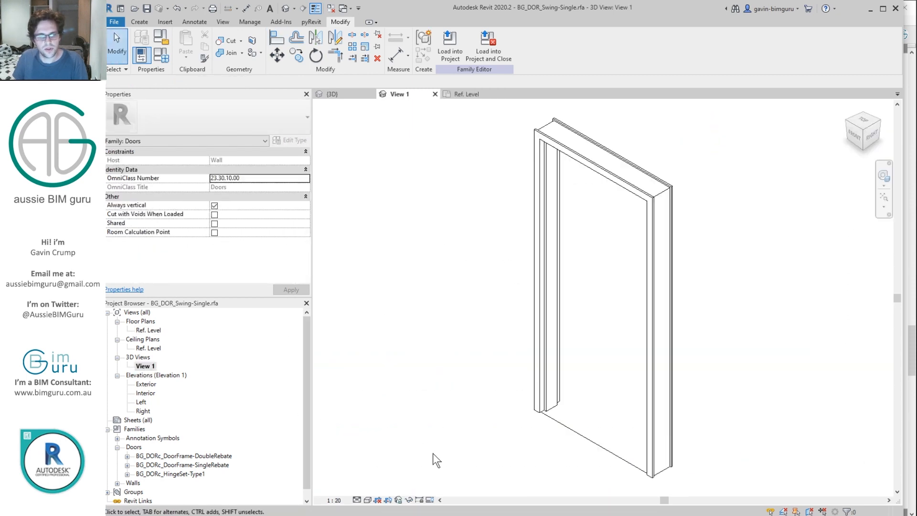
Step: Flex BG_DIMd_Swing3DAngle1 in Family Types by applying 0 and then another angle to test the swing
{"action": "left_click", "coordinate": [863, 113]}
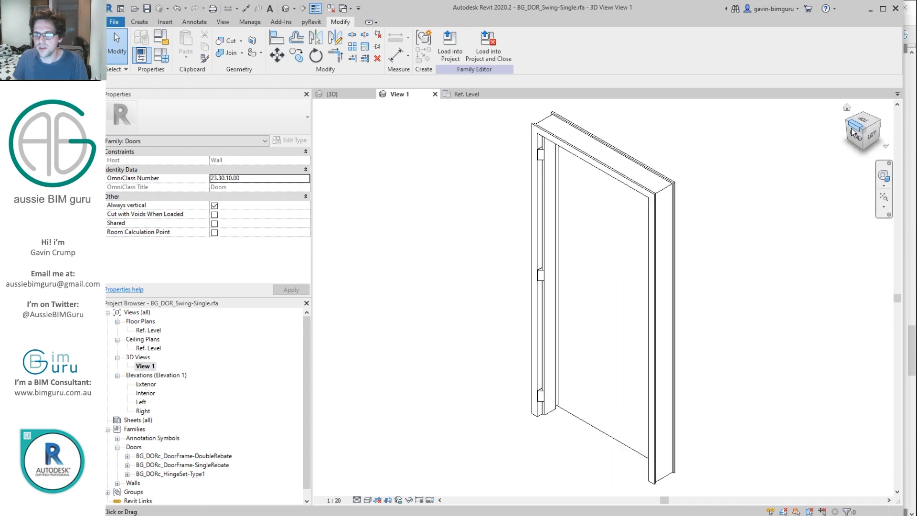
{"action": "left_click", "coordinate": [162, 60]}
{"action": "left_click", "coordinate": [505, 228]}
{"action": "type", "text": "0"}
{"action": "left_click", "coordinate": [642, 464]}
{"action": "scroll", "coordinate": [546, 204], "scroll_direction": "up", "scroll_amount": 4}
{"action": "scroll", "coordinate": [553, 170], "scroll_direction": "up", "scroll_amount": 5}
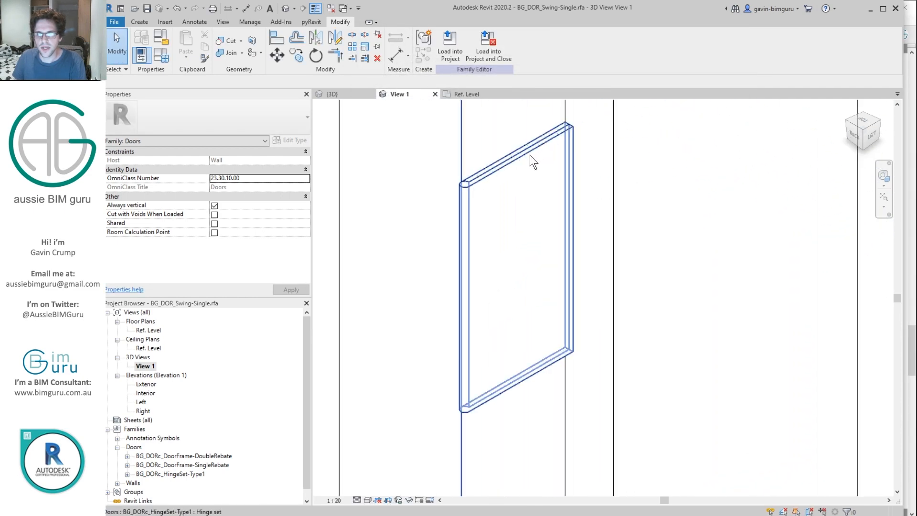
{"action": "left_click", "coordinate": [161, 56]}
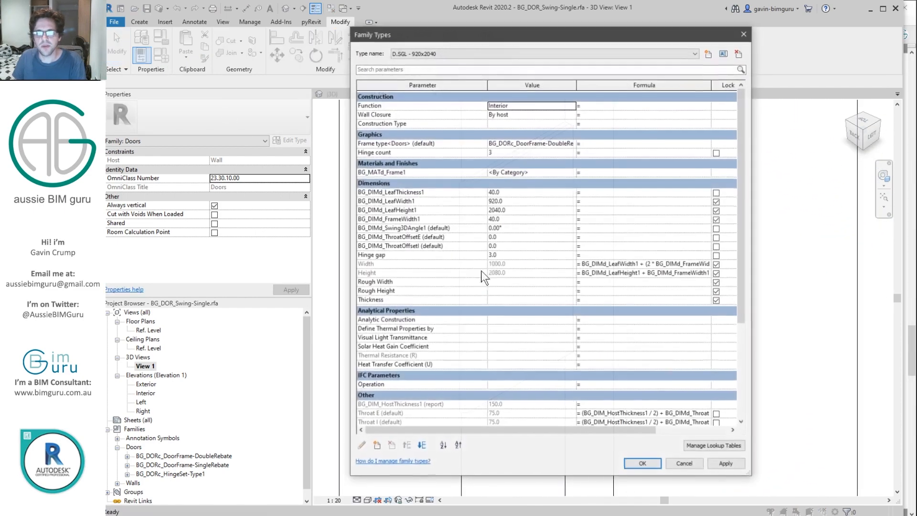
{"action": "left_click", "coordinate": [528, 228]}
{"action": "left_click", "coordinate": [640, 464]}
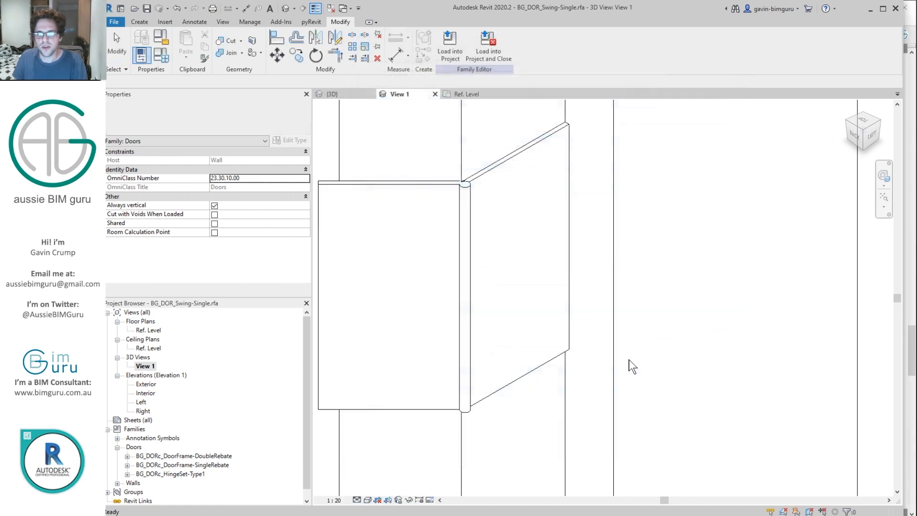
{"action": "scroll", "coordinate": [608, 328], "scroll_direction": "down", "scroll_amount": 4}
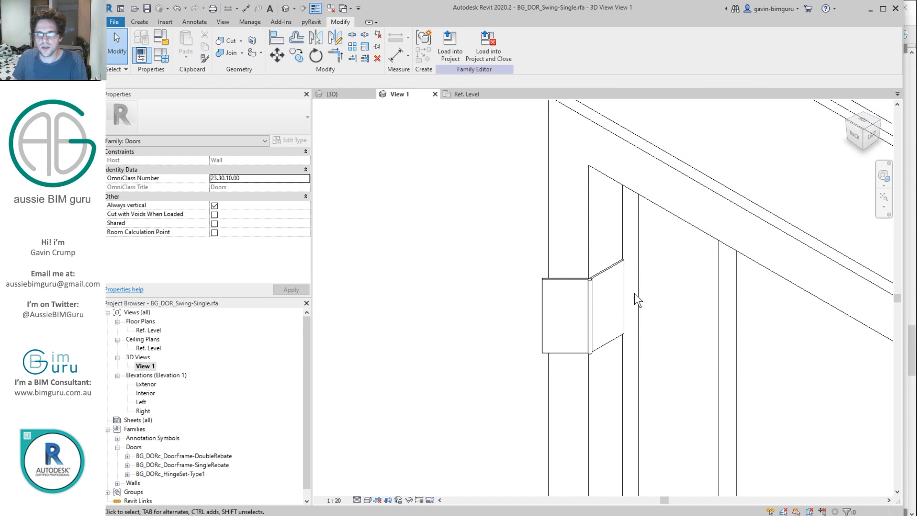
{"action": "scroll", "coordinate": [563, 298], "scroll_direction": "down", "scroll_amount": 4}
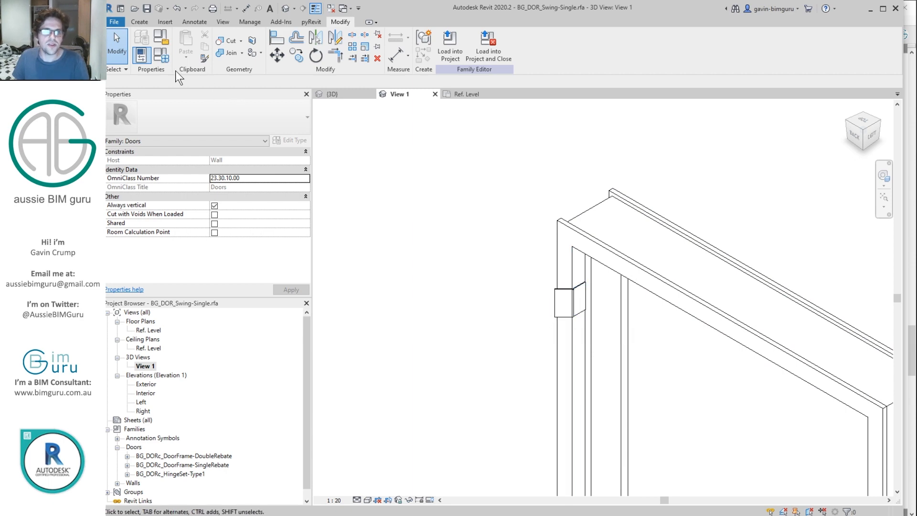
Step: Reset the swing angle from 225° to 0, group it under Graphics, and move it below Frame type
{"action": "left_click", "coordinate": [161, 55]}
{"action": "left_click", "coordinate": [515, 230]}
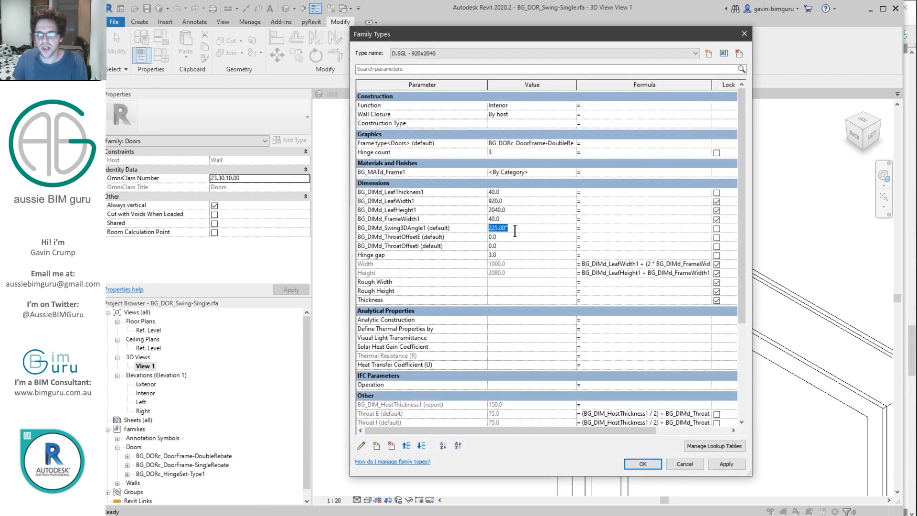
{"action": "type", "text": "0"}
{"action": "left_click", "coordinate": [474, 231]}
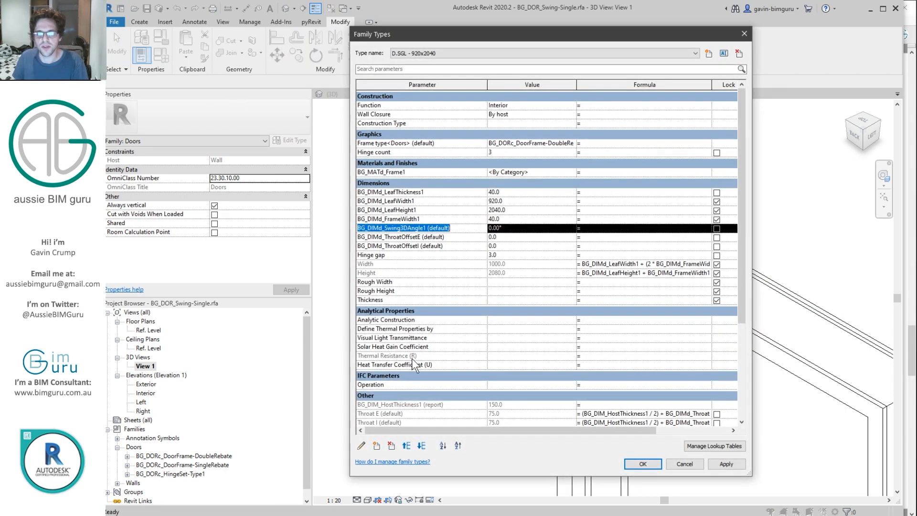
{"action": "left_click", "coordinate": [640, 286]}
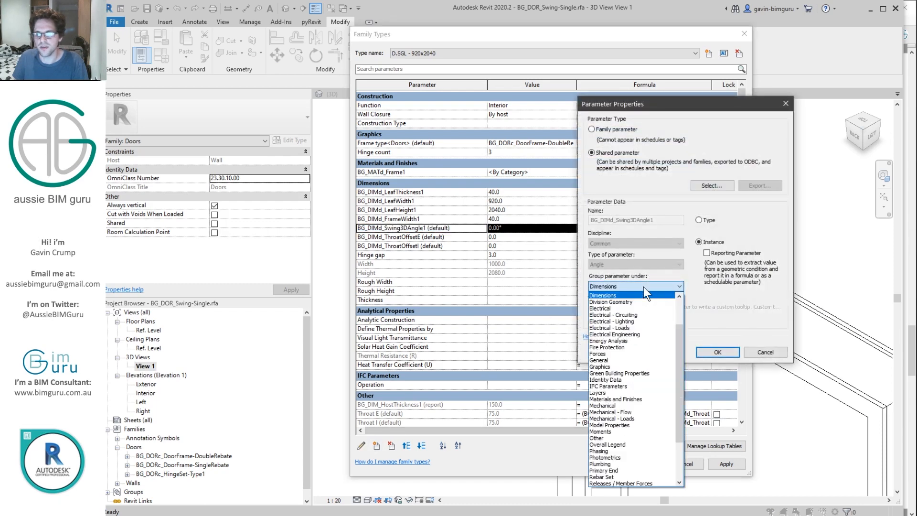
{"action": "left_click", "coordinate": [621, 365]}
{"action": "left_click", "coordinate": [699, 354]}
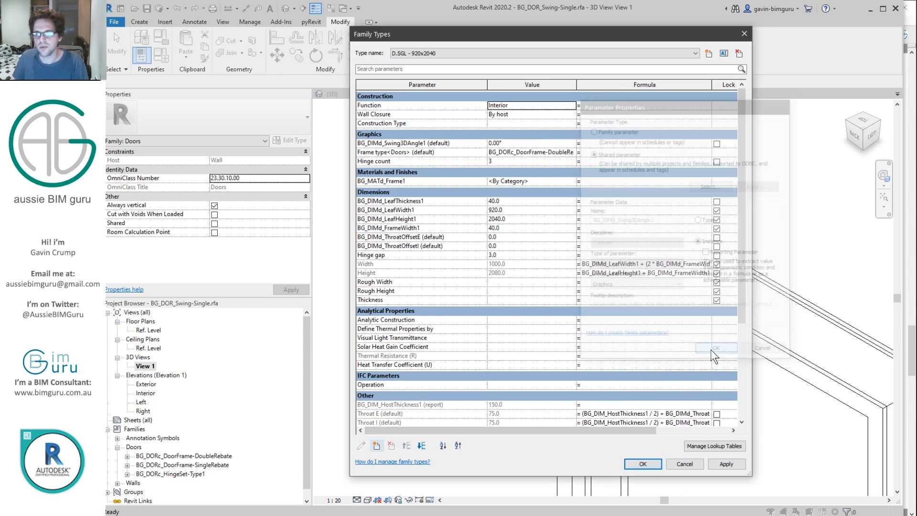
{"action": "left_click", "coordinate": [411, 144]}
{"action": "left_click", "coordinate": [423, 445]}
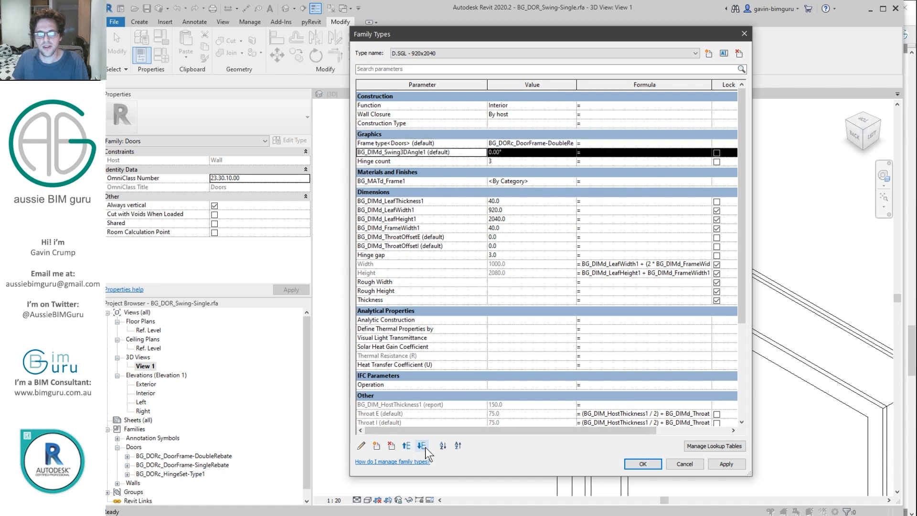
Step: Change Hinge count to an instance parameter and apply the Family Types changes
{"action": "left_click", "coordinate": [414, 161]}
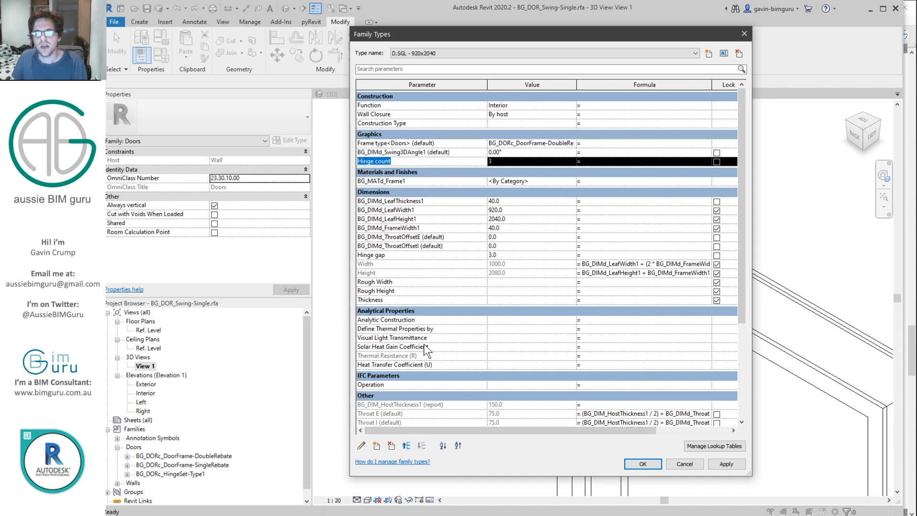
{"action": "left_click", "coordinate": [361, 445]}
{"action": "left_click", "coordinate": [698, 241]}
{"action": "left_click", "coordinate": [716, 349]}
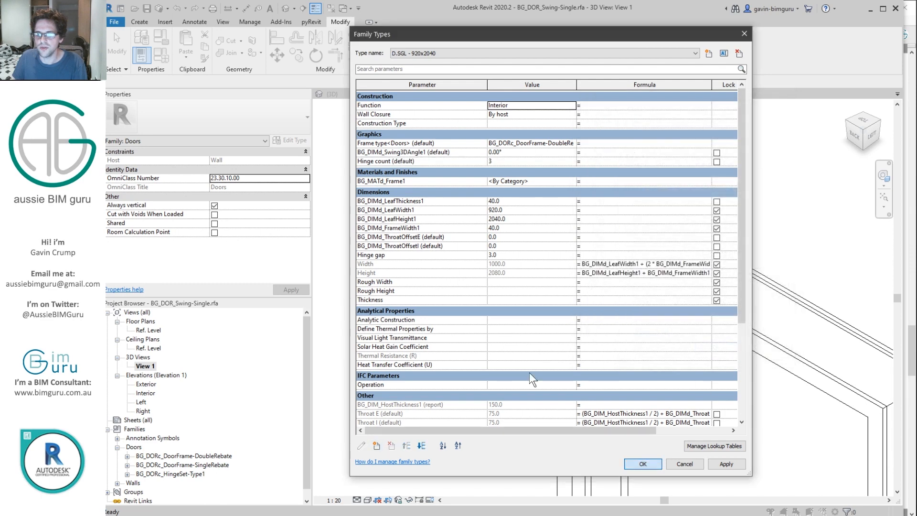
{"action": "left_click", "coordinate": [645, 464]}
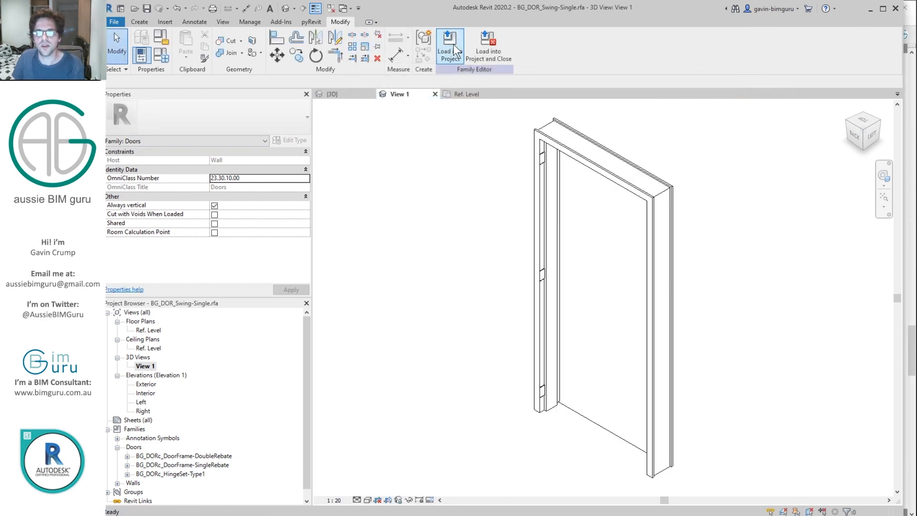
Step: Load the door into Project2, overwriting the existing version and its parameter values
{"action": "left_click", "coordinate": [488, 45]}
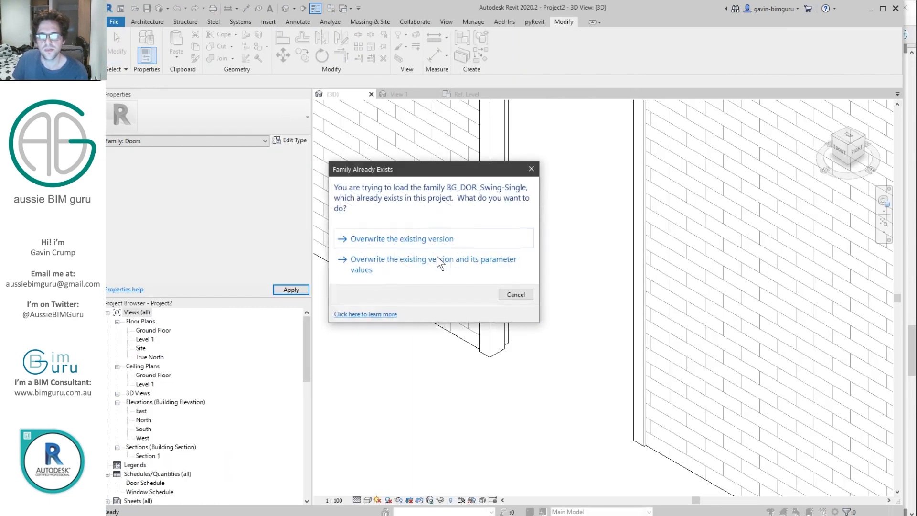
{"action": "left_click", "coordinate": [435, 258]}
{"action": "middle_click_drag", "start_coordinate": [502, 246], "coordinate": [359, 286], "text": "shift"}
{"action": "scroll", "coordinate": [573, 303], "scroll_direction": "up", "scroll_amount": 5}
{"action": "middle_click_drag", "start_coordinate": [539, 282], "coordinate": [531, 308], "text": "shift"}
Step: Set the placed door's Hinge count to 4 after briefly trying 5
{"action": "double_click", "coordinate": [252, 223]}
{"action": "type", "text": "4"}
{"action": "scroll", "coordinate": [565, 358], "scroll_direction": "down", "scroll_amount": 4}
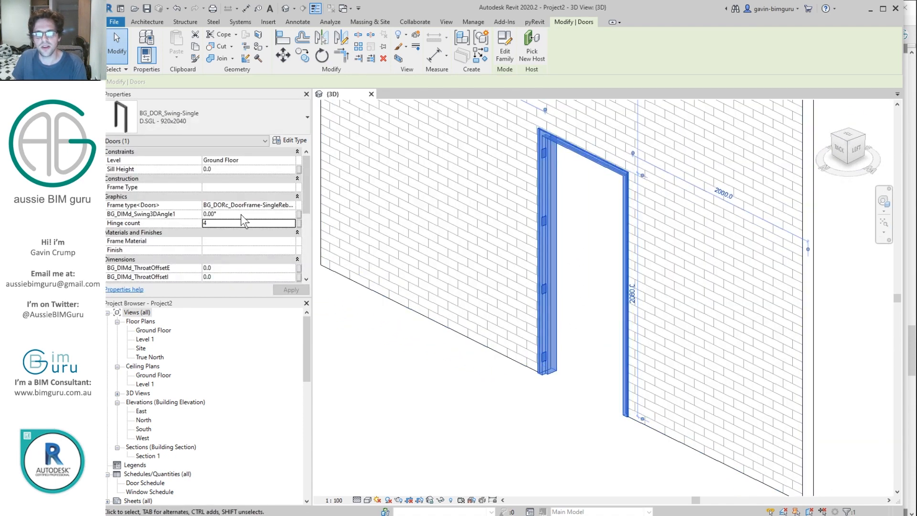
{"action": "left_click", "coordinate": [234, 223]}
{"action": "type", "text": "5"}
{"action": "key", "text": "Return"}
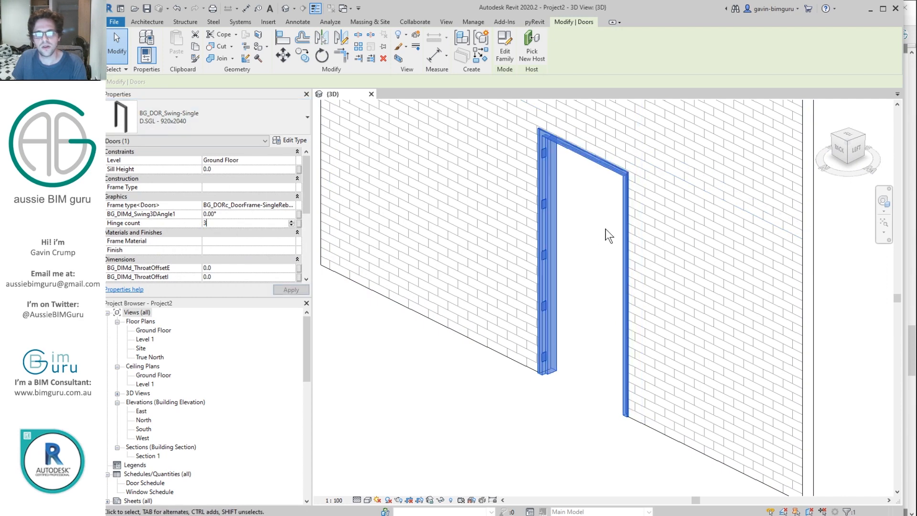
{"action": "type", "text": "4"}
{"action": "mouse_move", "coordinate": [580, 226]}
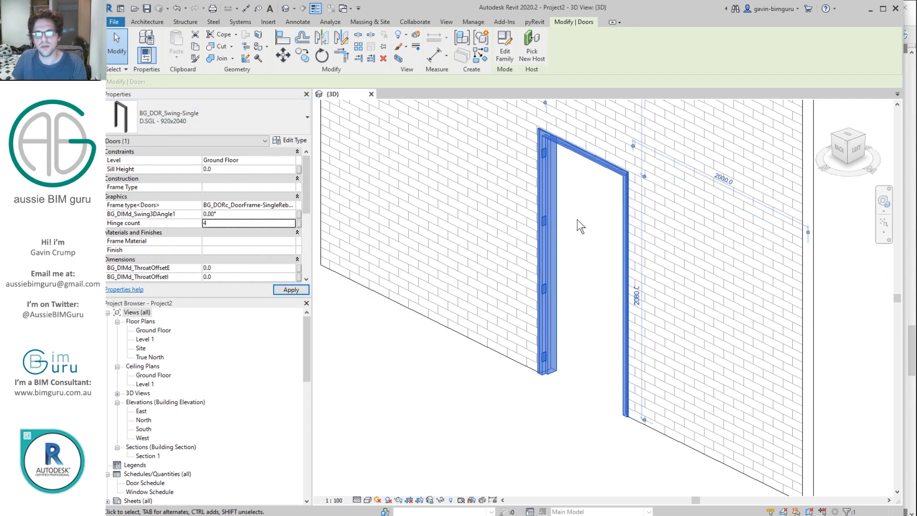
Step: Set the door's Swing3DAngle1 to 25 and deselect it
{"action": "scroll", "coordinate": [564, 239], "scroll_direction": "up", "scroll_amount": 3}
{"action": "left_click", "coordinate": [223, 213]}
{"action": "type", "text": "25"}
{"action": "mouse_move", "coordinate": [629, 198]}
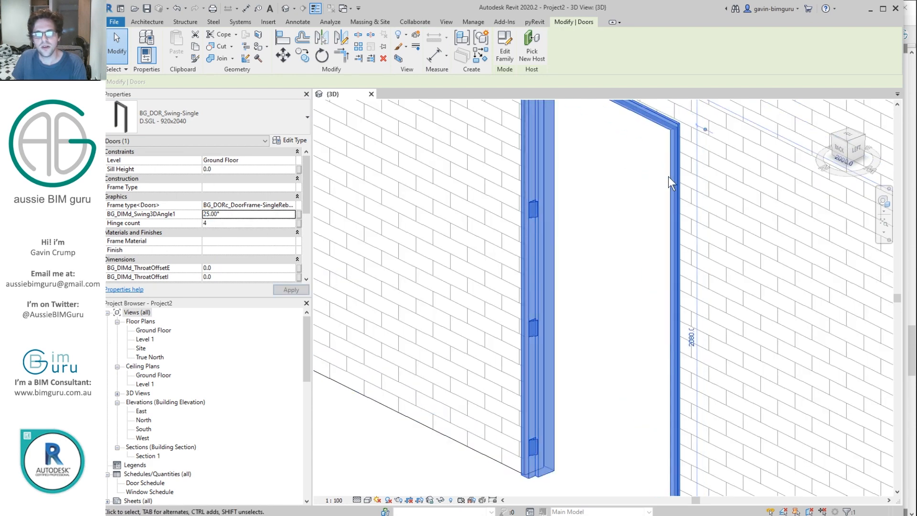
{"action": "left_click", "coordinate": [628, 230]}
{"action": "scroll", "coordinate": [533, 209], "scroll_direction": "up", "scroll_amount": 3}
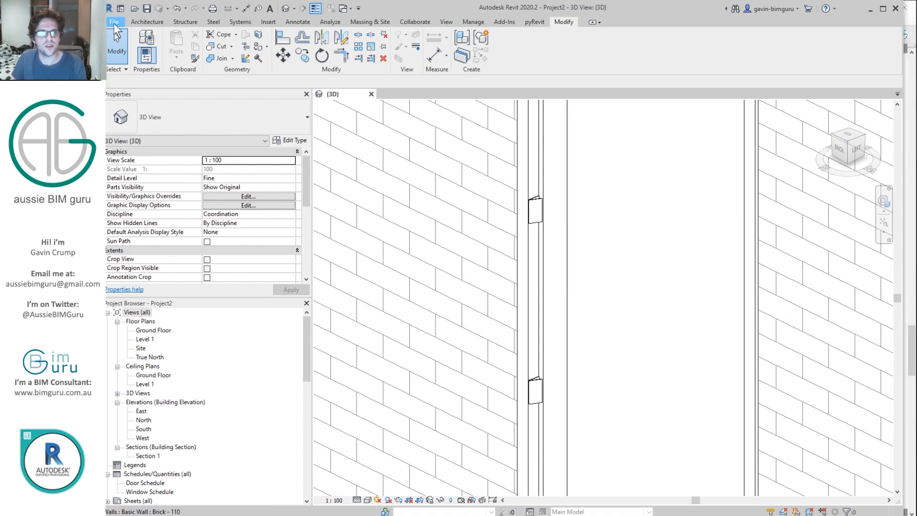
{"action": "left_click", "coordinate": [114, 22]}
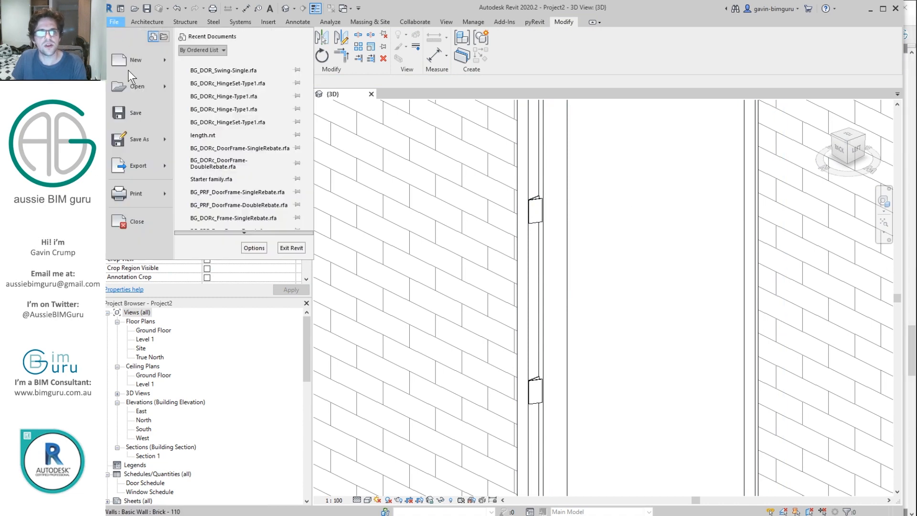
Step: Open BG_DOR_Swing-Single.rfa from Recent Documents and select its nested hinge set
{"action": "left_click", "coordinate": [242, 70]}
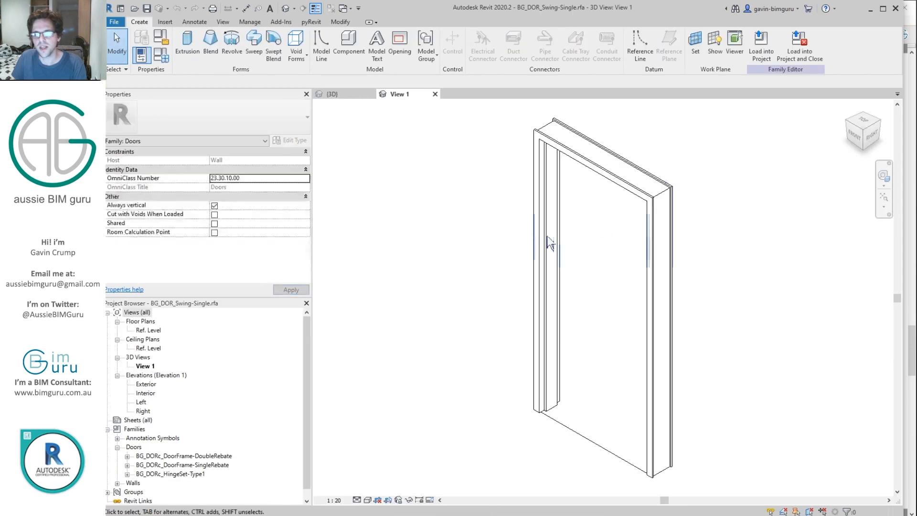
{"action": "middle_click_drag", "start_coordinate": [441, 345], "coordinate": [147, 266], "text": "shift"}
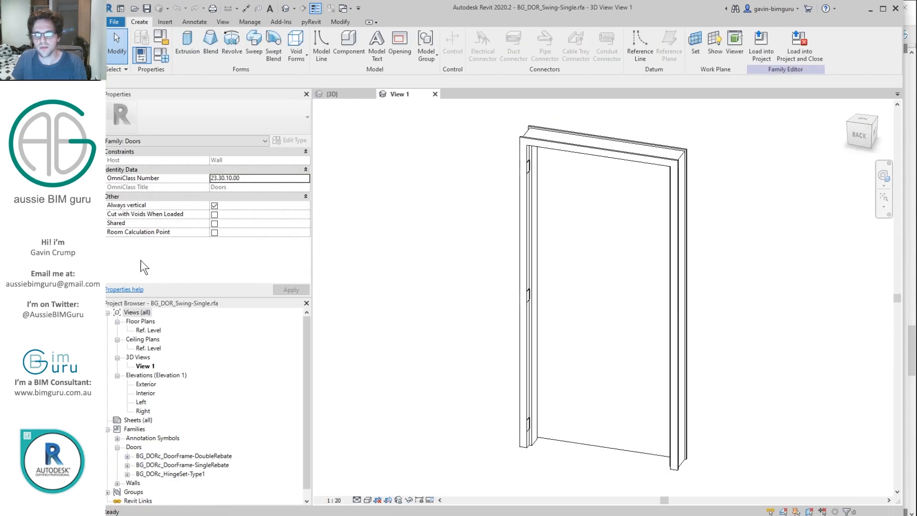
{"action": "left_click", "coordinate": [527, 173]}
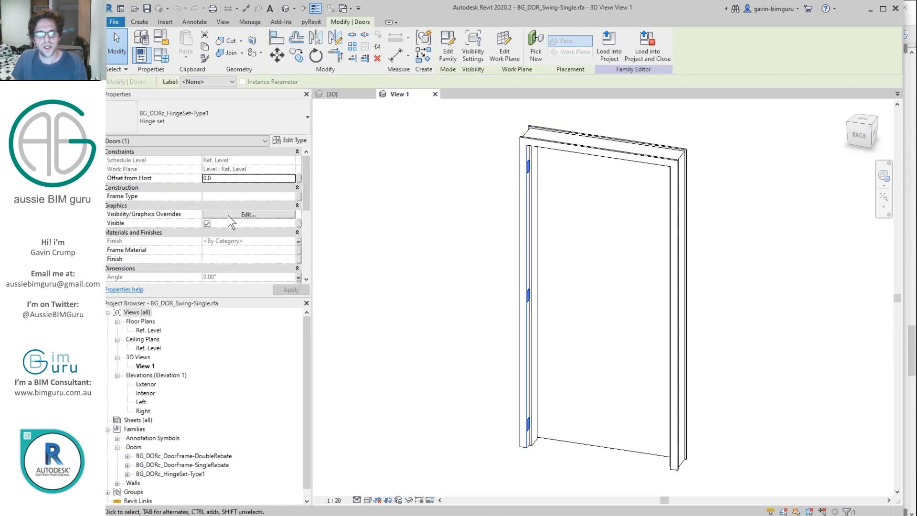
{"action": "middle_click_drag", "start_coordinate": [556, 241], "coordinate": [465, 248], "text": "shift"}
{"action": "scroll", "coordinate": [520, 157], "scroll_direction": "up", "scroll_amount": 2}
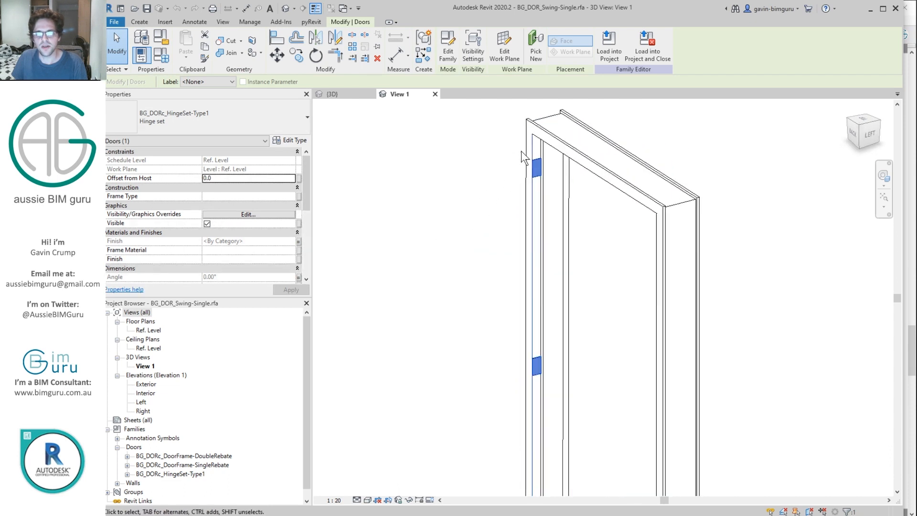
Step: Limit the hinge set's visibility to Front/Back views at Fine detail only
{"action": "left_click", "coordinate": [242, 215]}
{"action": "left_click", "coordinate": [295, 212]}
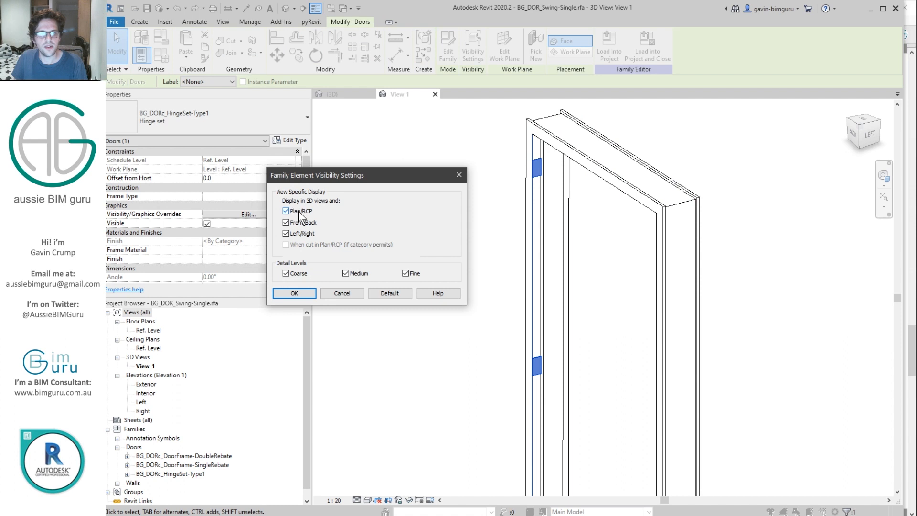
{"action": "left_click", "coordinate": [297, 233]}
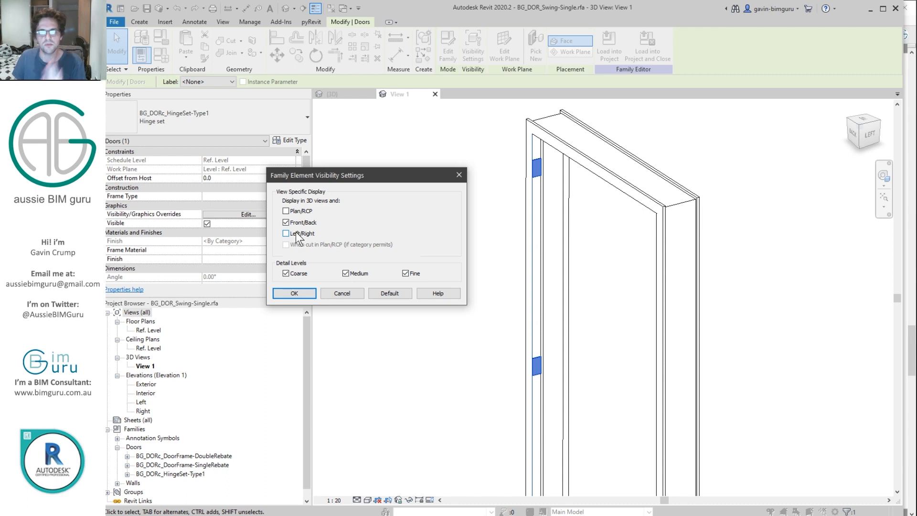
{"action": "left_click", "coordinate": [292, 275]}
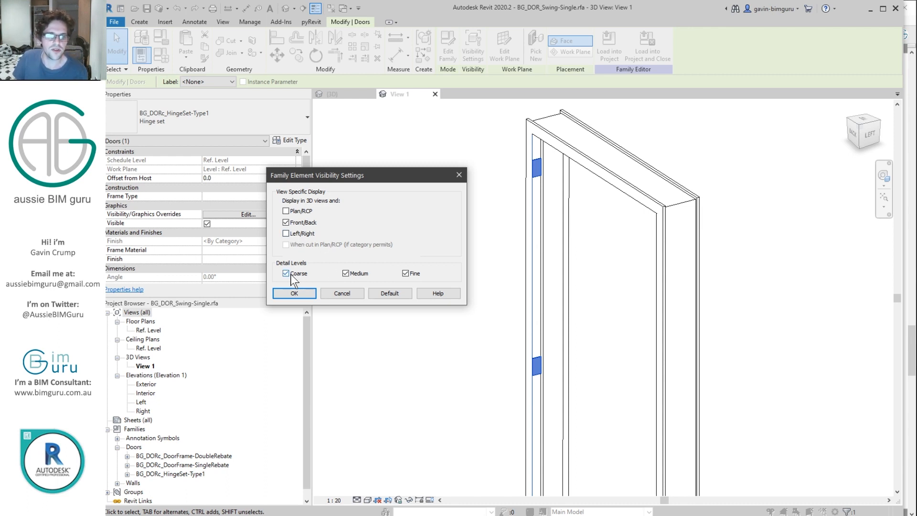
{"action": "left_click", "coordinate": [346, 273]}
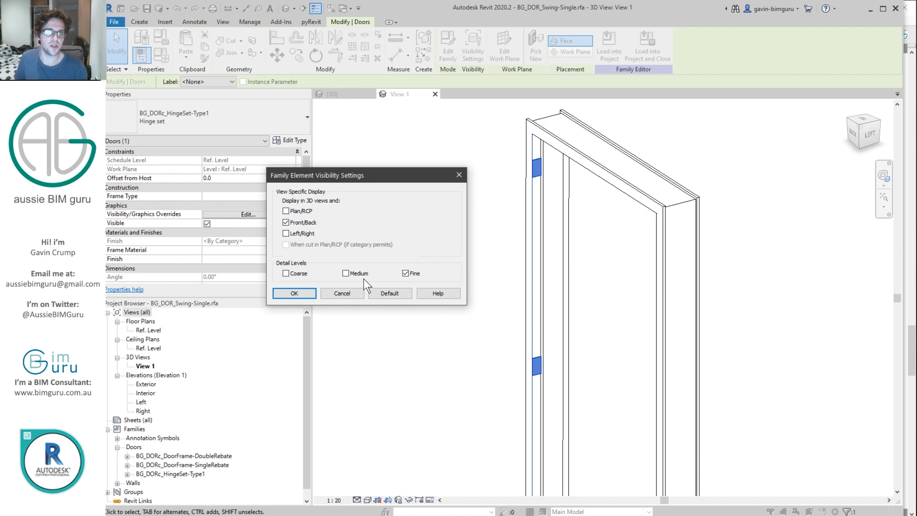
{"action": "left_click", "coordinate": [301, 293]}
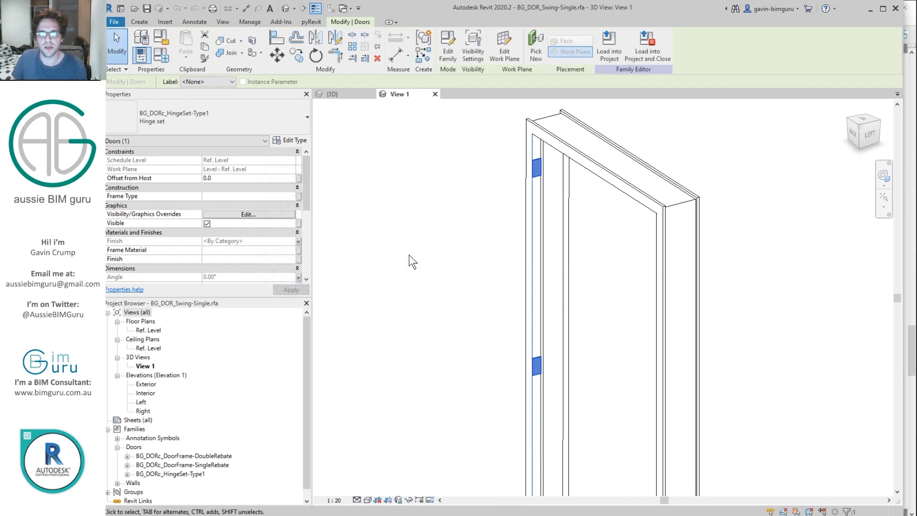
{"action": "left_click", "coordinate": [414, 255]}
{"action": "left_click", "coordinate": [488, 48]}
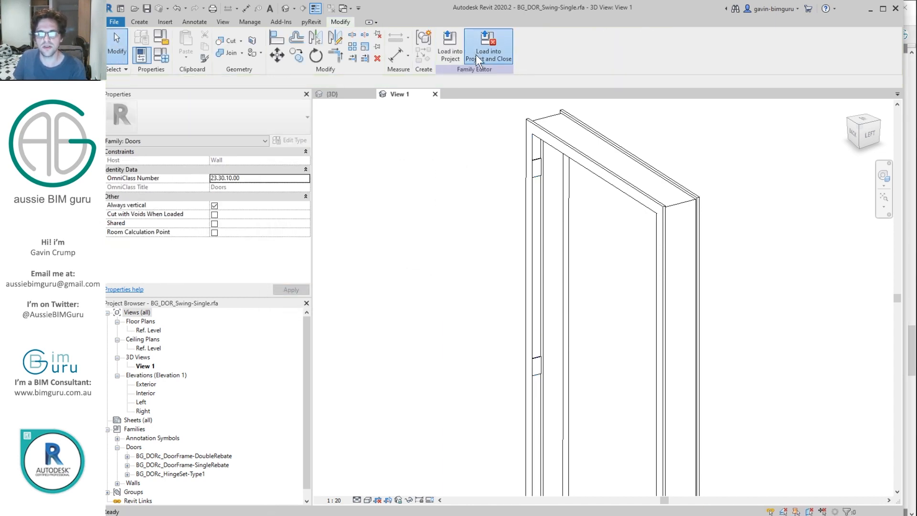
Step: Overwrite the project door with parameter values, then check the 3D view at Coarse and Fine detail
{"action": "left_click", "coordinate": [472, 262]}
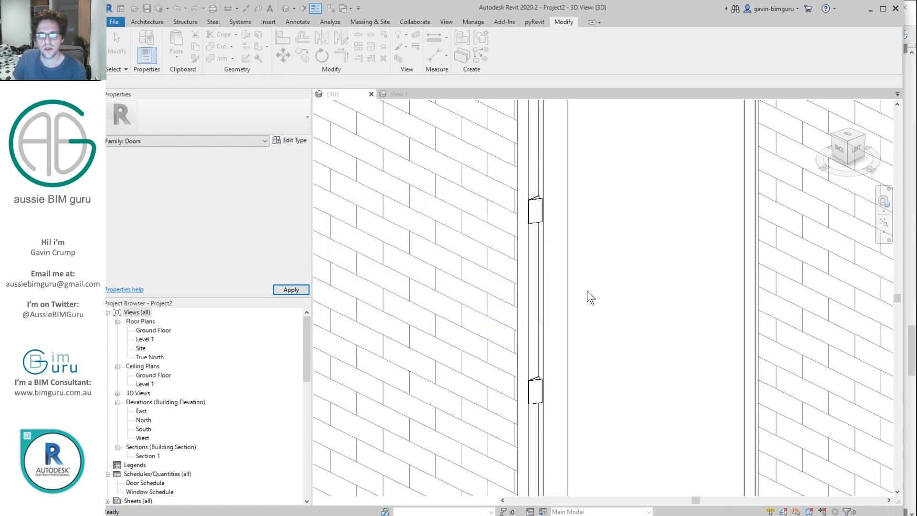
{"action": "left_click", "coordinate": [359, 498]}
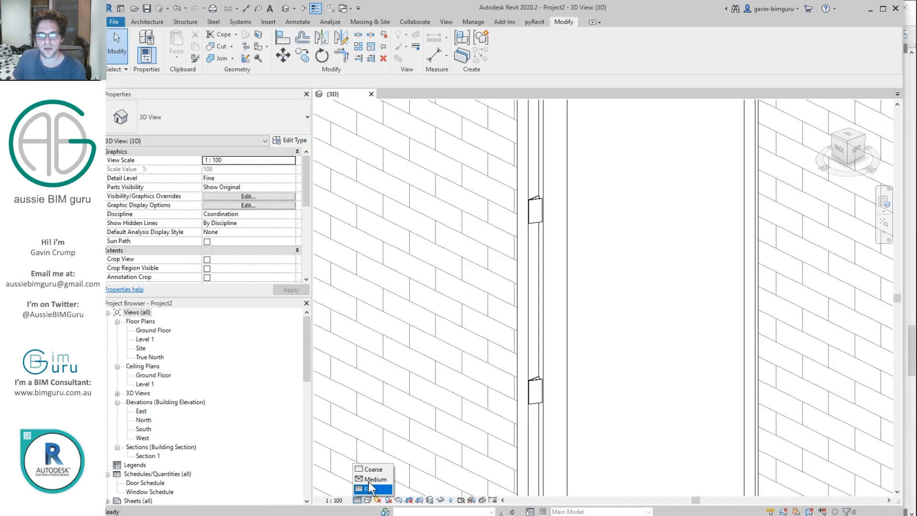
{"action": "left_click", "coordinate": [375, 470]}
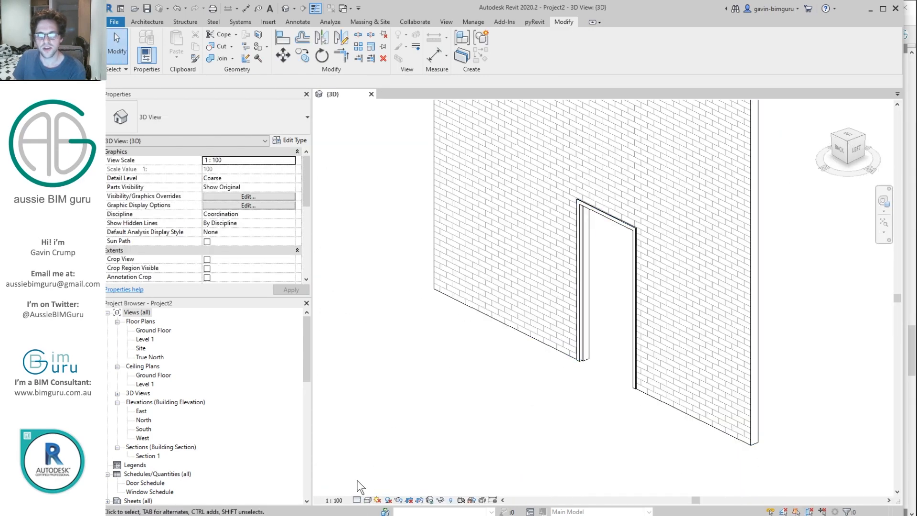
{"action": "left_click", "coordinate": [358, 500]}
{"action": "left_click", "coordinate": [369, 490]}
Step: Inspect the door in the Ground Floor plan and 3D view, then switch to Acrobat
{"action": "scroll", "coordinate": [629, 267], "scroll_direction": "up", "scroll_amount": 3}
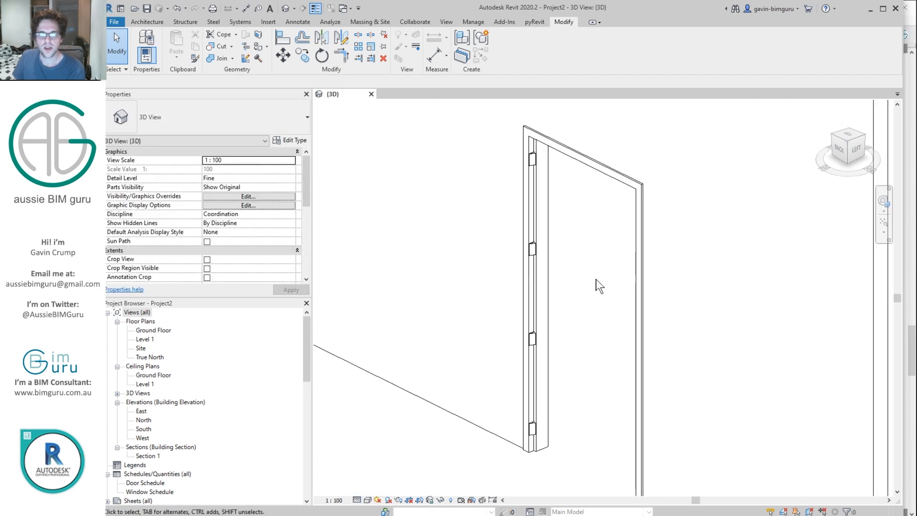
{"action": "left_click", "coordinate": [149, 330]}
{"action": "double_click", "coordinate": [149, 332]}
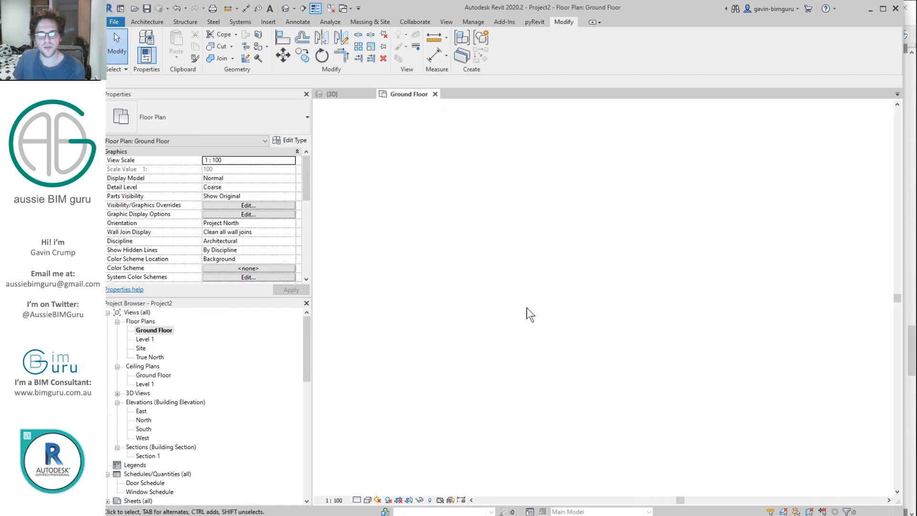
{"action": "scroll", "coordinate": [568, 289], "scroll_direction": "up", "scroll_amount": 6}
{"action": "scroll", "coordinate": [519, 269], "scroll_direction": "up", "scroll_amount": 4}
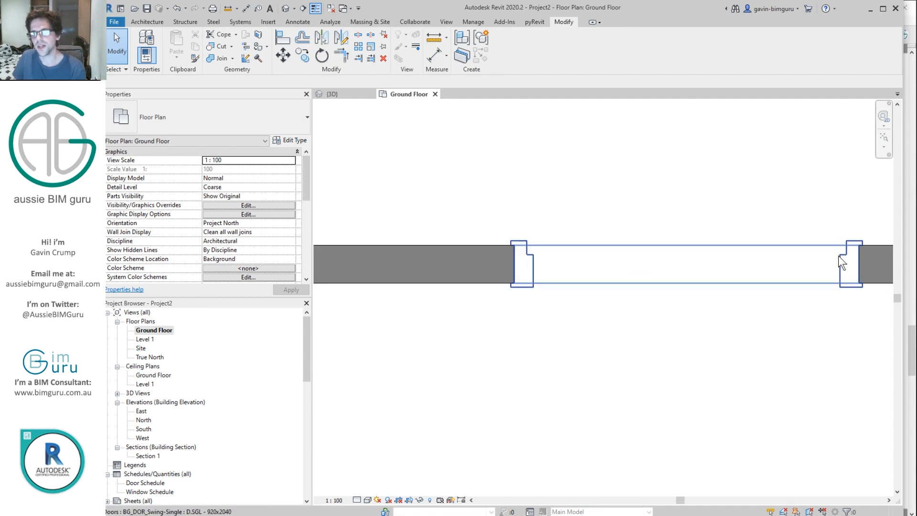
{"action": "left_click", "coordinate": [284, 9]}
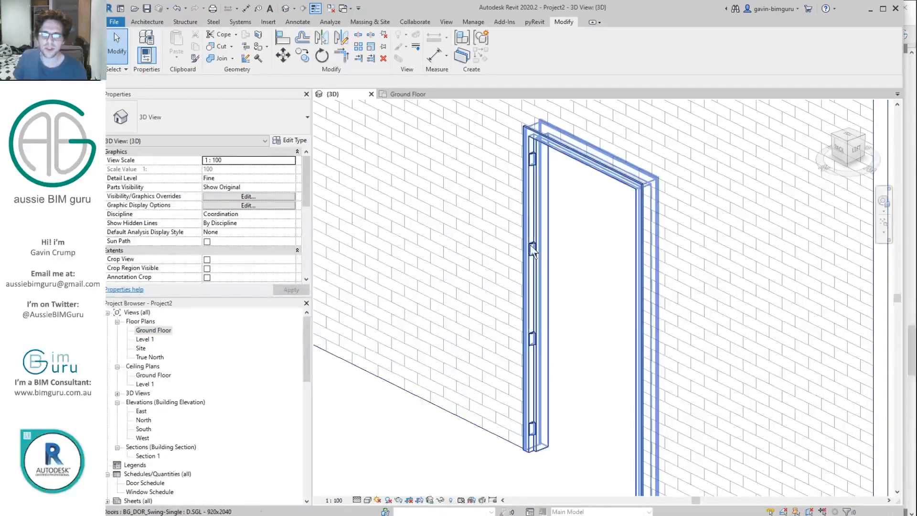
{"action": "left_click", "coordinate": [525, 227]}
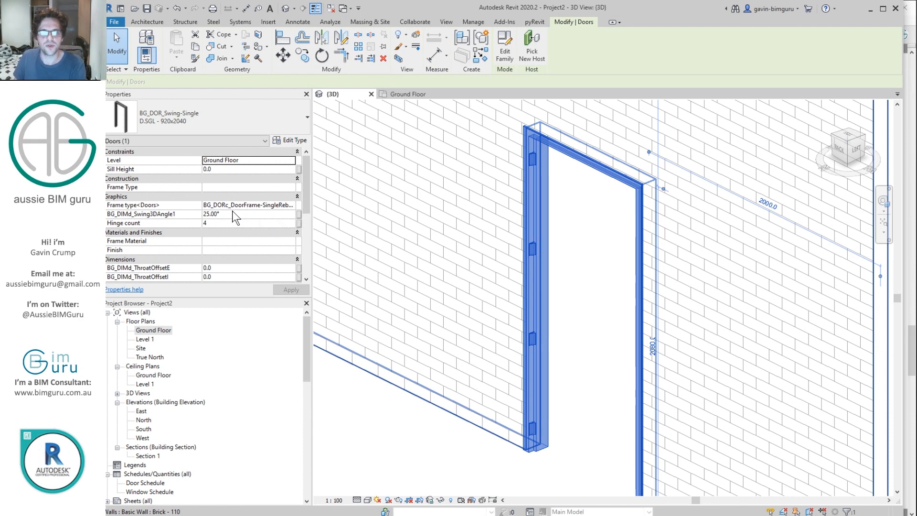
{"action": "left_click", "coordinate": [449, 454]}
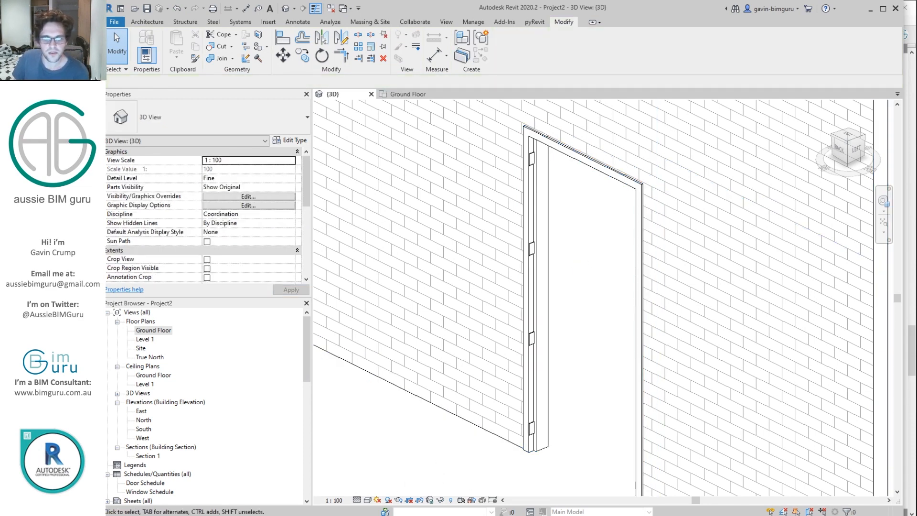
{"action": "mouse_move", "coordinate": [358, 514]}
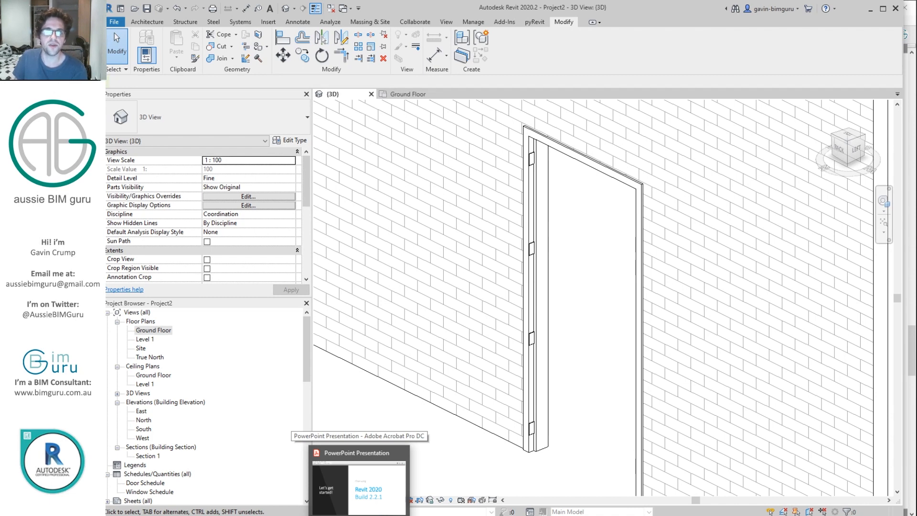
{"action": "left_click", "coordinate": [359, 482]}
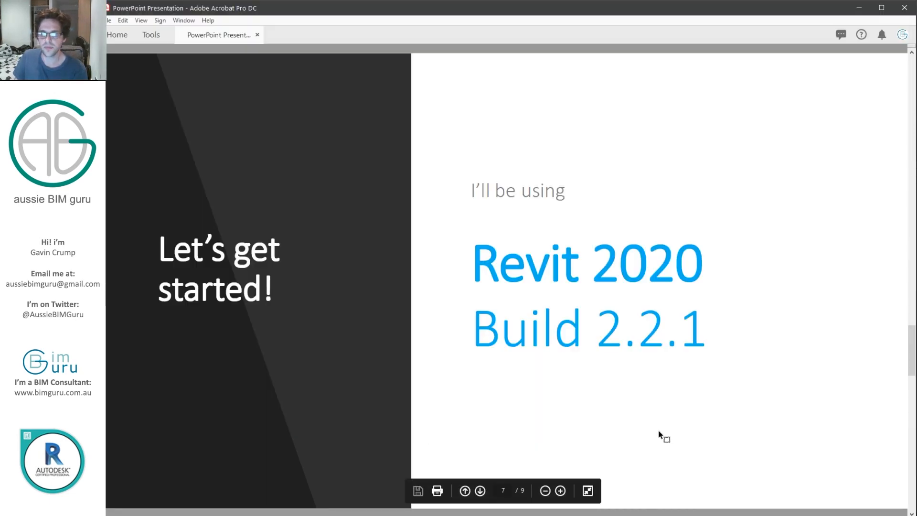
Step: Advance past the page 8 GitHub slide to the 'Revit Door Families Part 2: Hinges' title slide
{"action": "scroll", "coordinate": [663, 433], "scroll_direction": "down", "scroll_amount": 1}
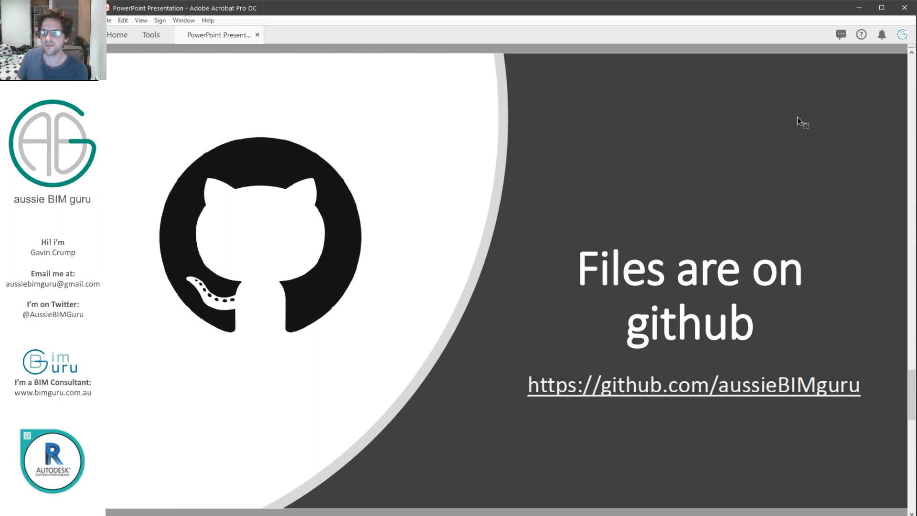
{"action": "scroll", "coordinate": [801, 126], "scroll_direction": "down", "scroll_amount": 2}
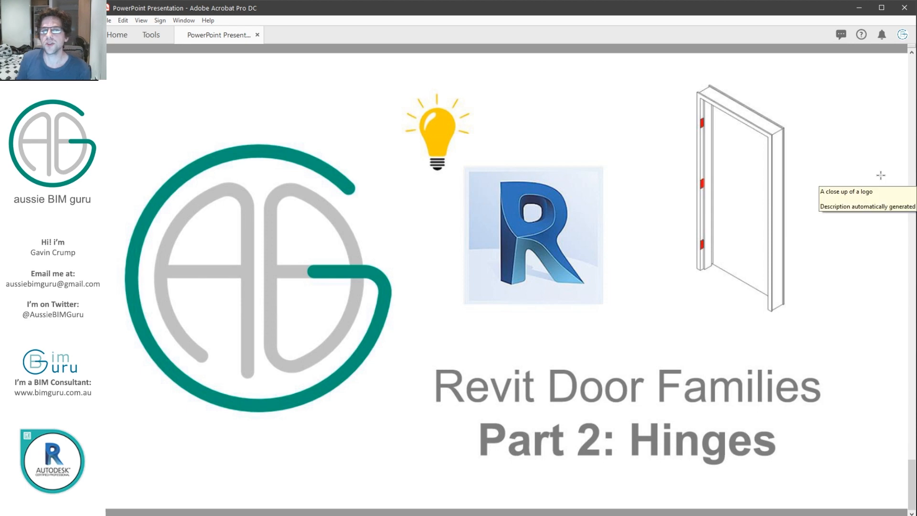